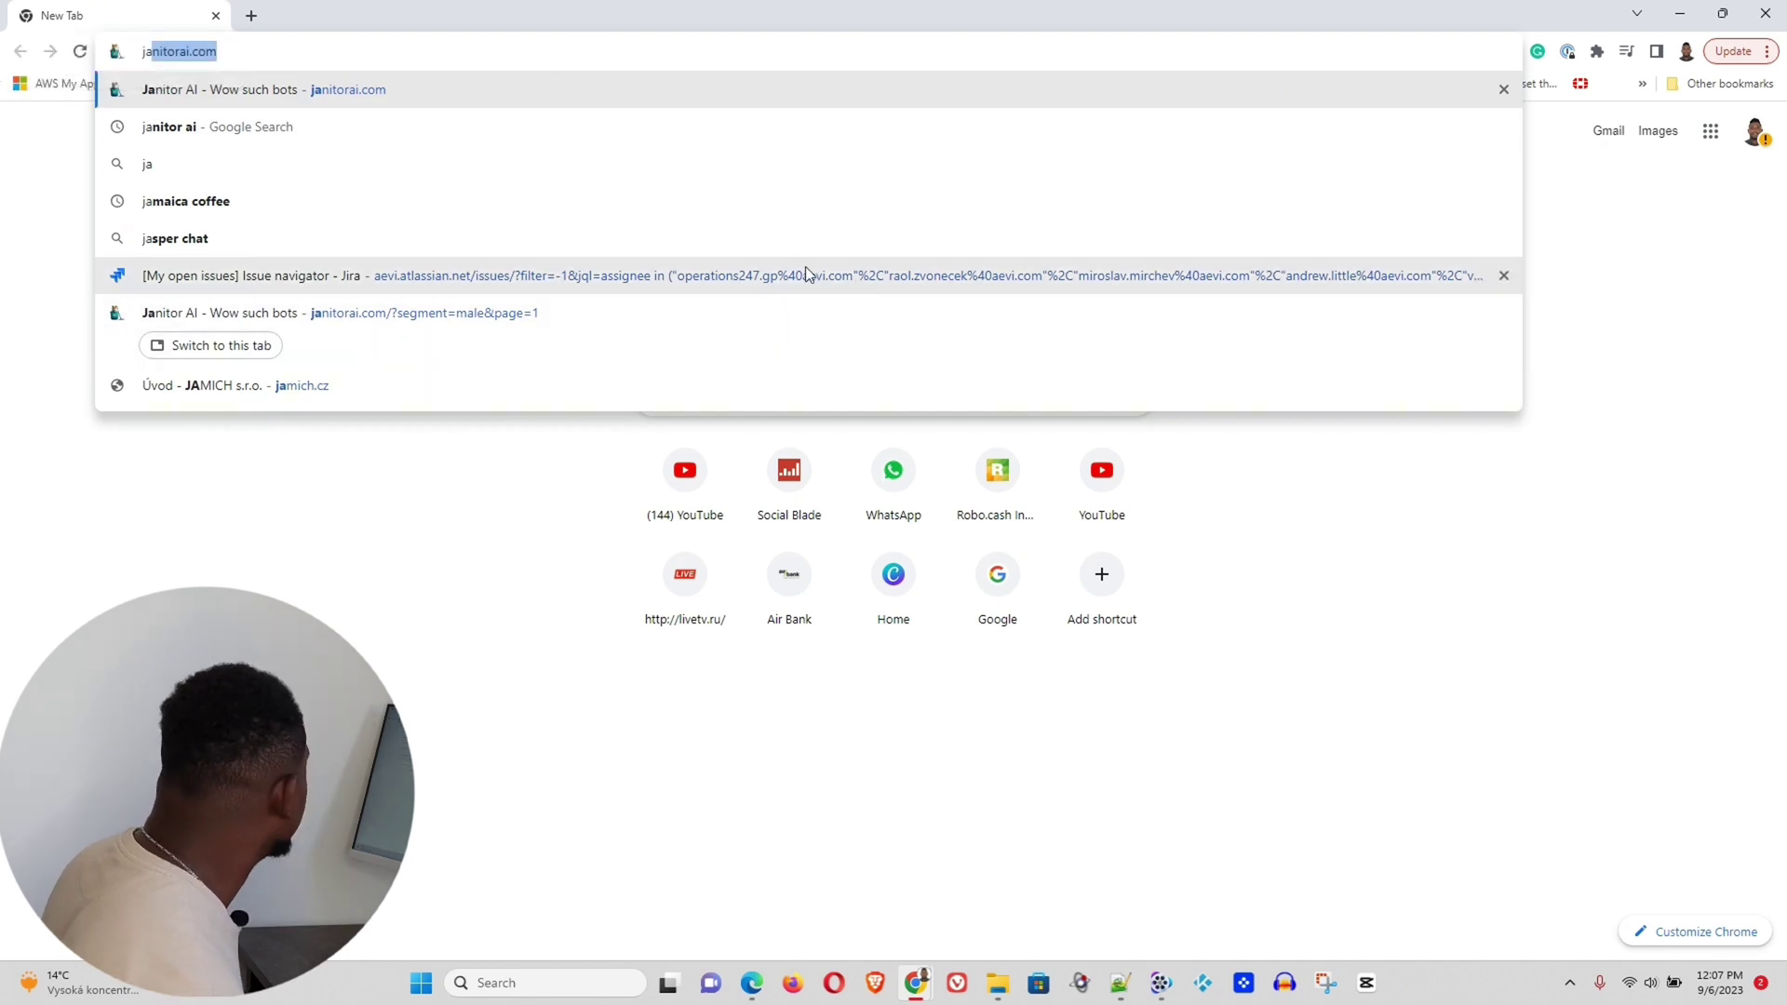
# Load janitorai.com in Chrome's address bar
pyautogui.press('Return')
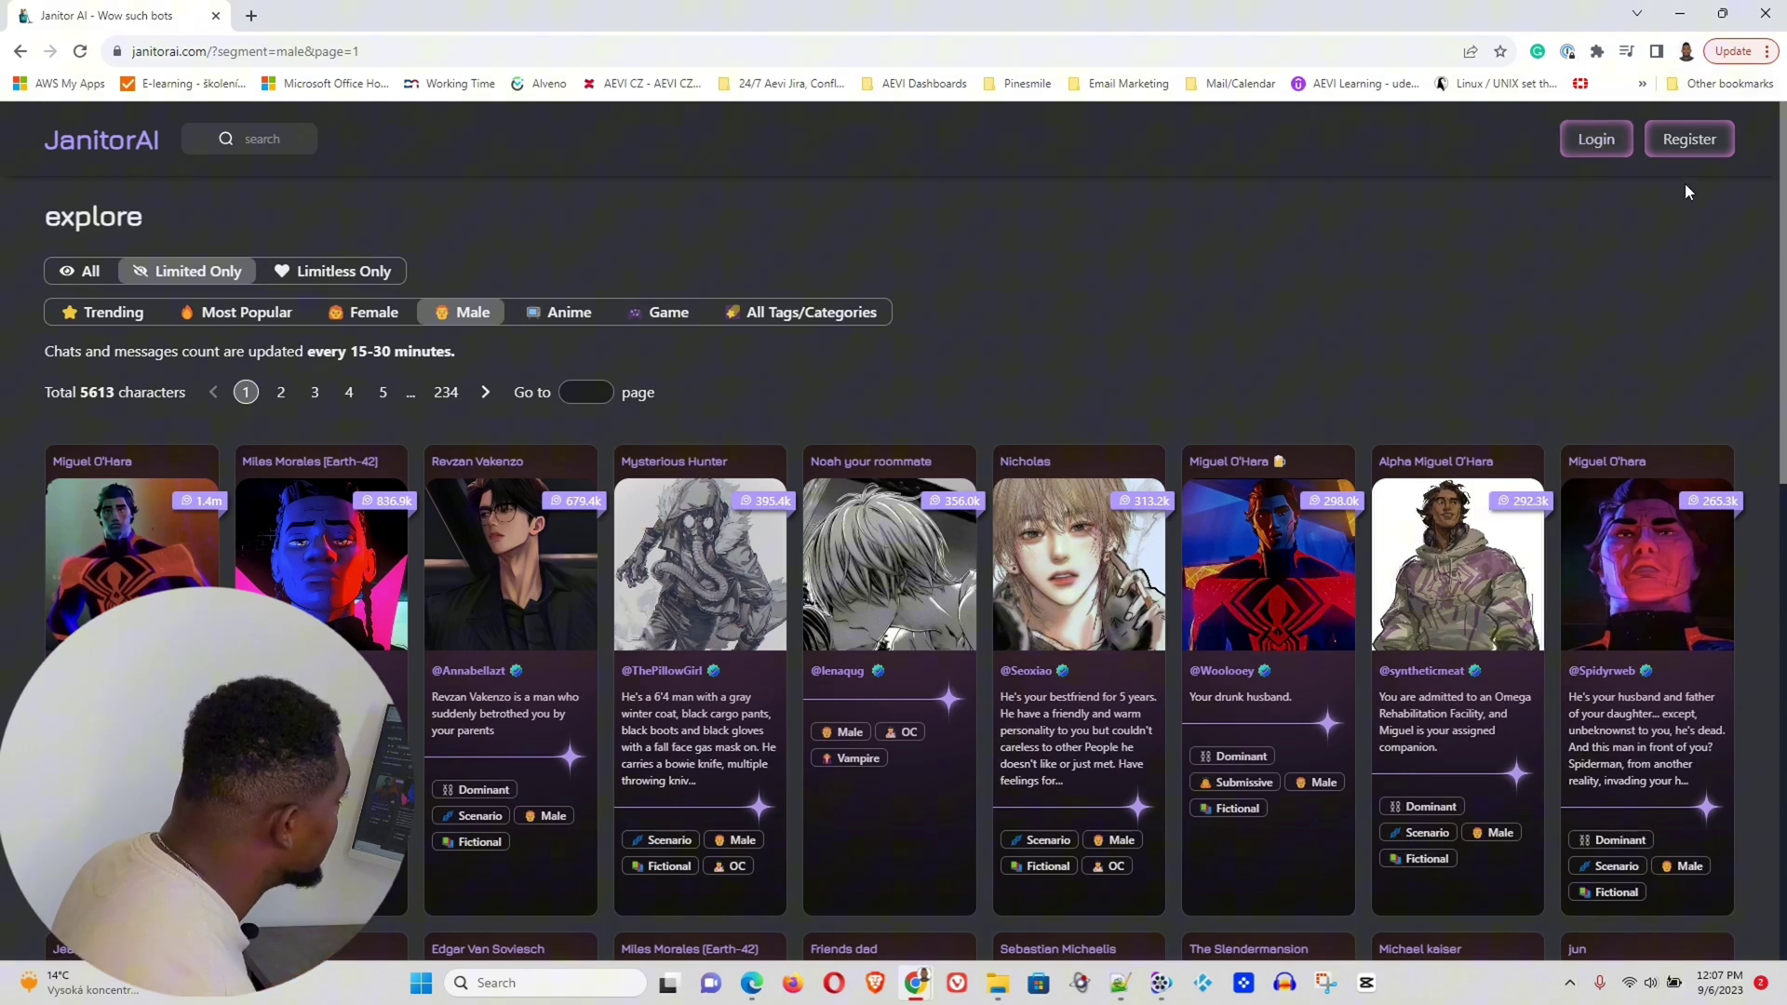
# Start registration on Janitor AI and sign up with a Google account
pyautogui.click(1694, 149)
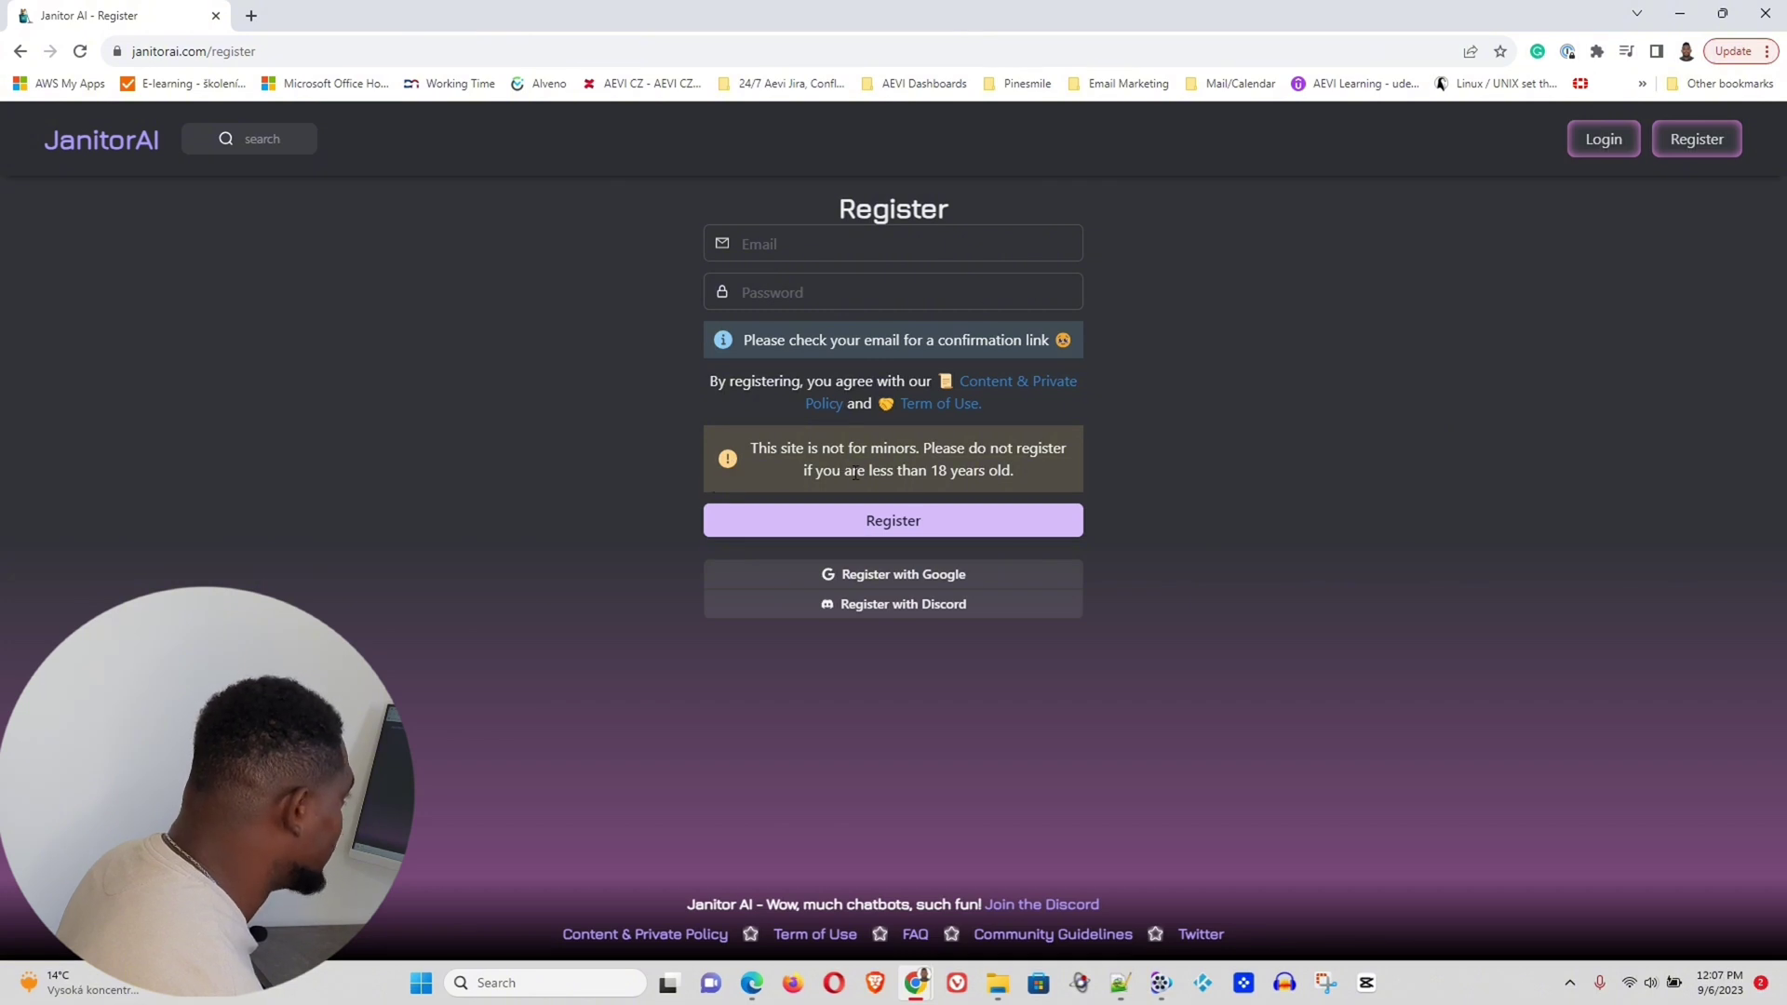
pyautogui.moveTo(845, 471); pyautogui.dragTo(1016, 465)
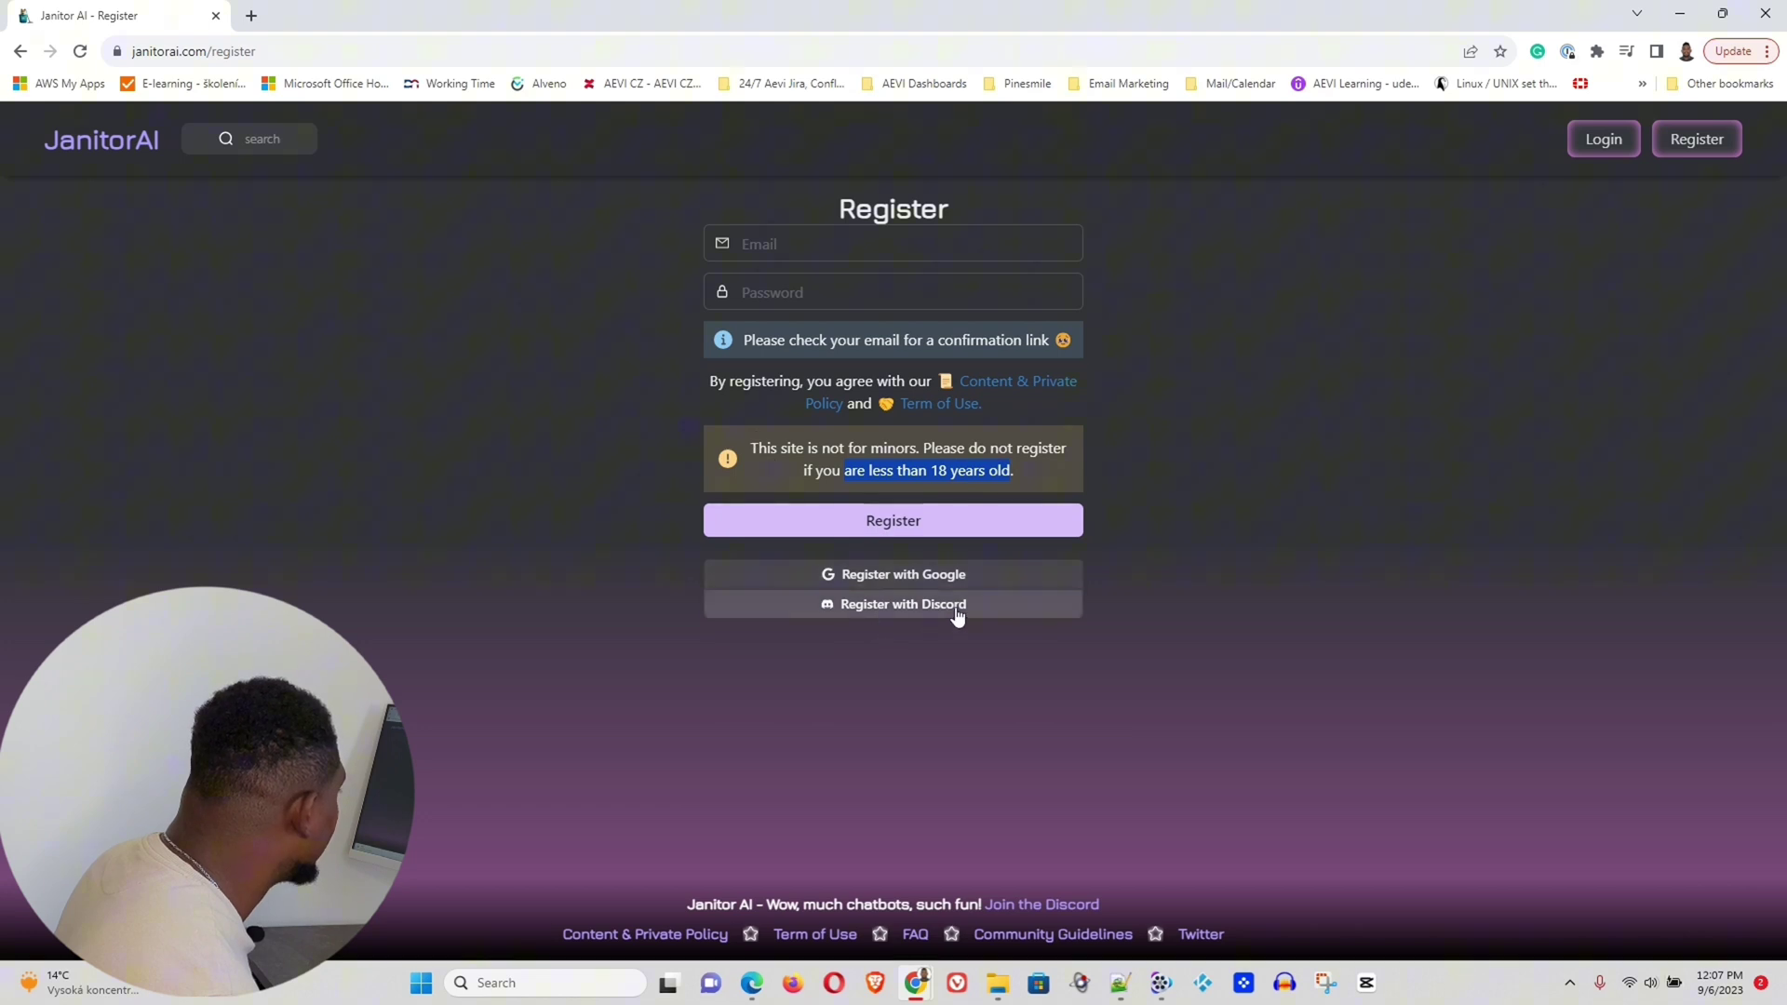
pyautogui.click(892, 580)
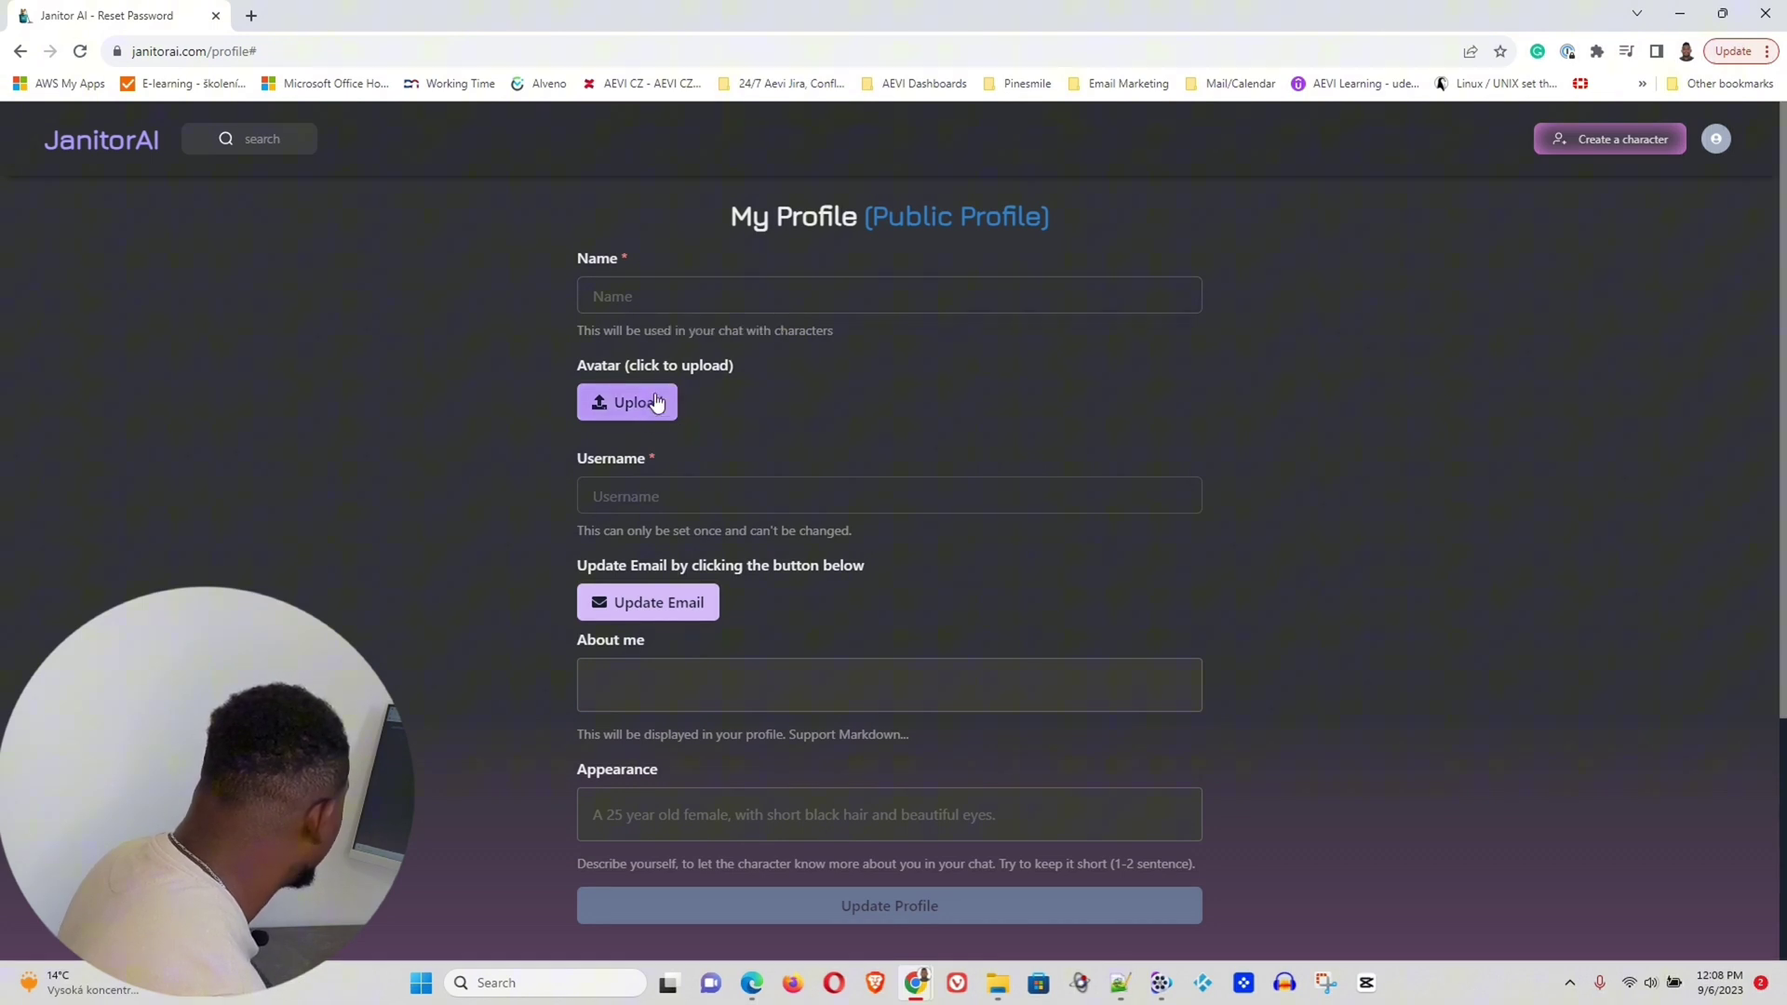
# Enter a display name and upload Screenshot 2023-08-27 103403.png from Downloads > photos 2 as the avatar
pyautogui.click(626, 294)
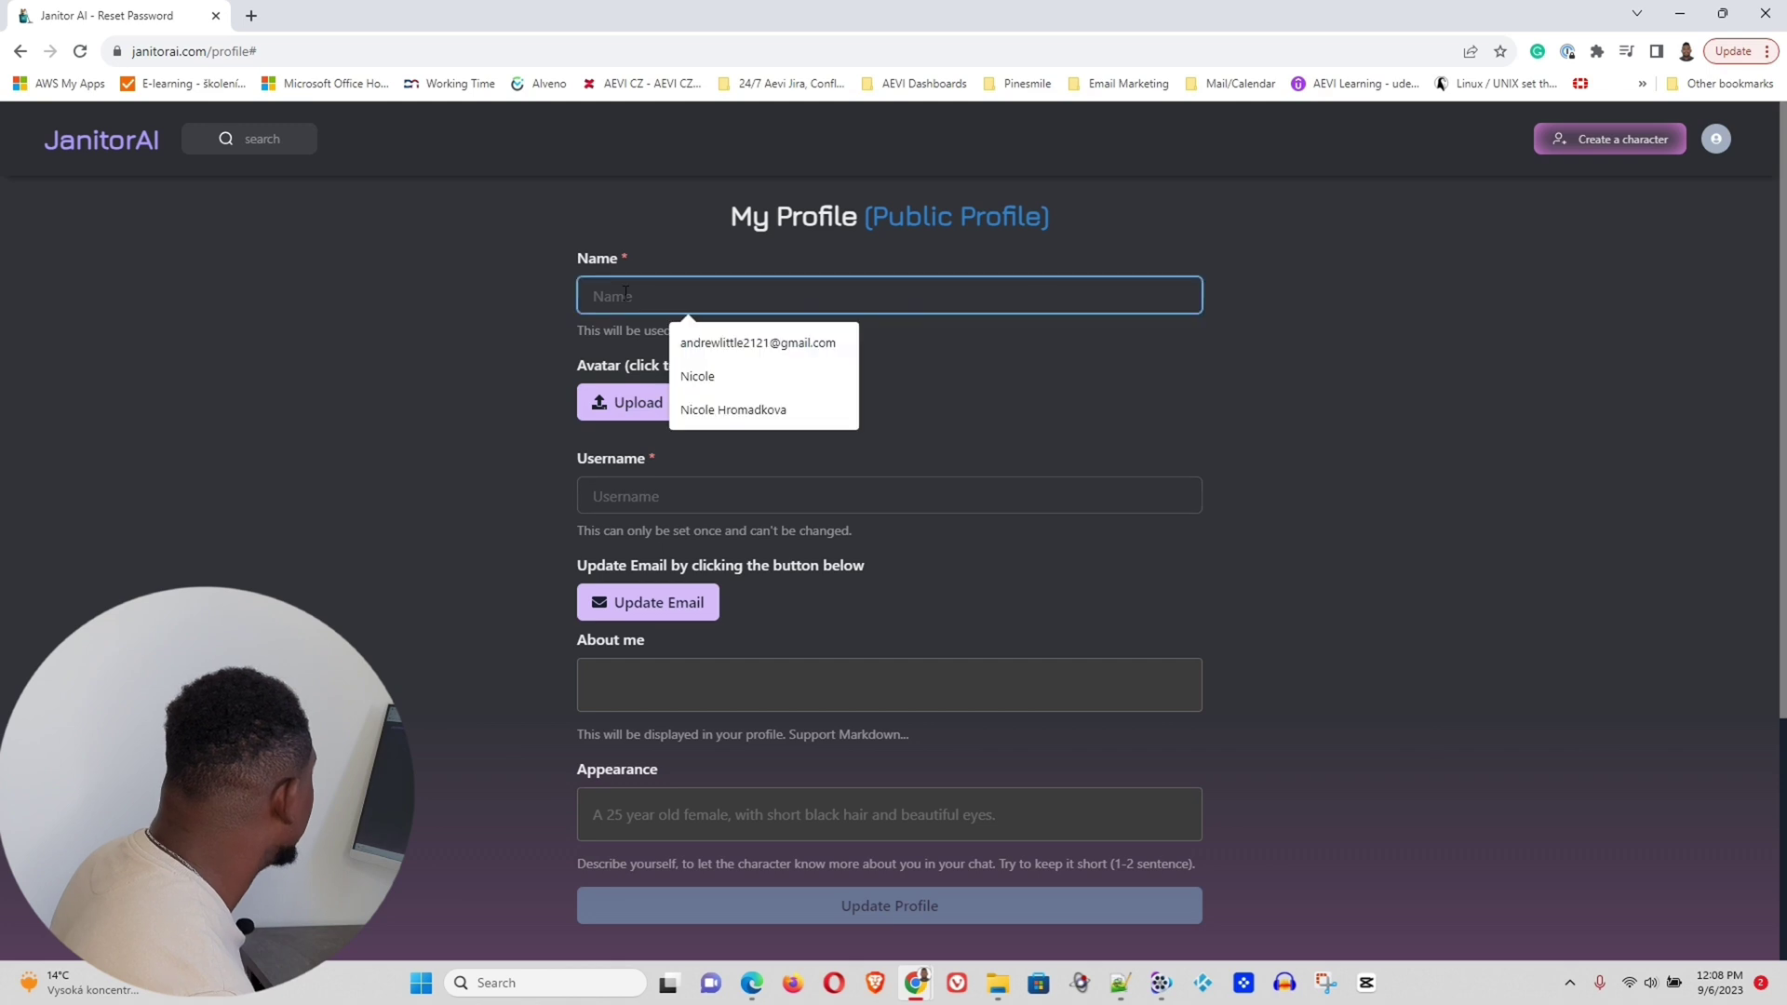
pyautogui.write('Andrew')
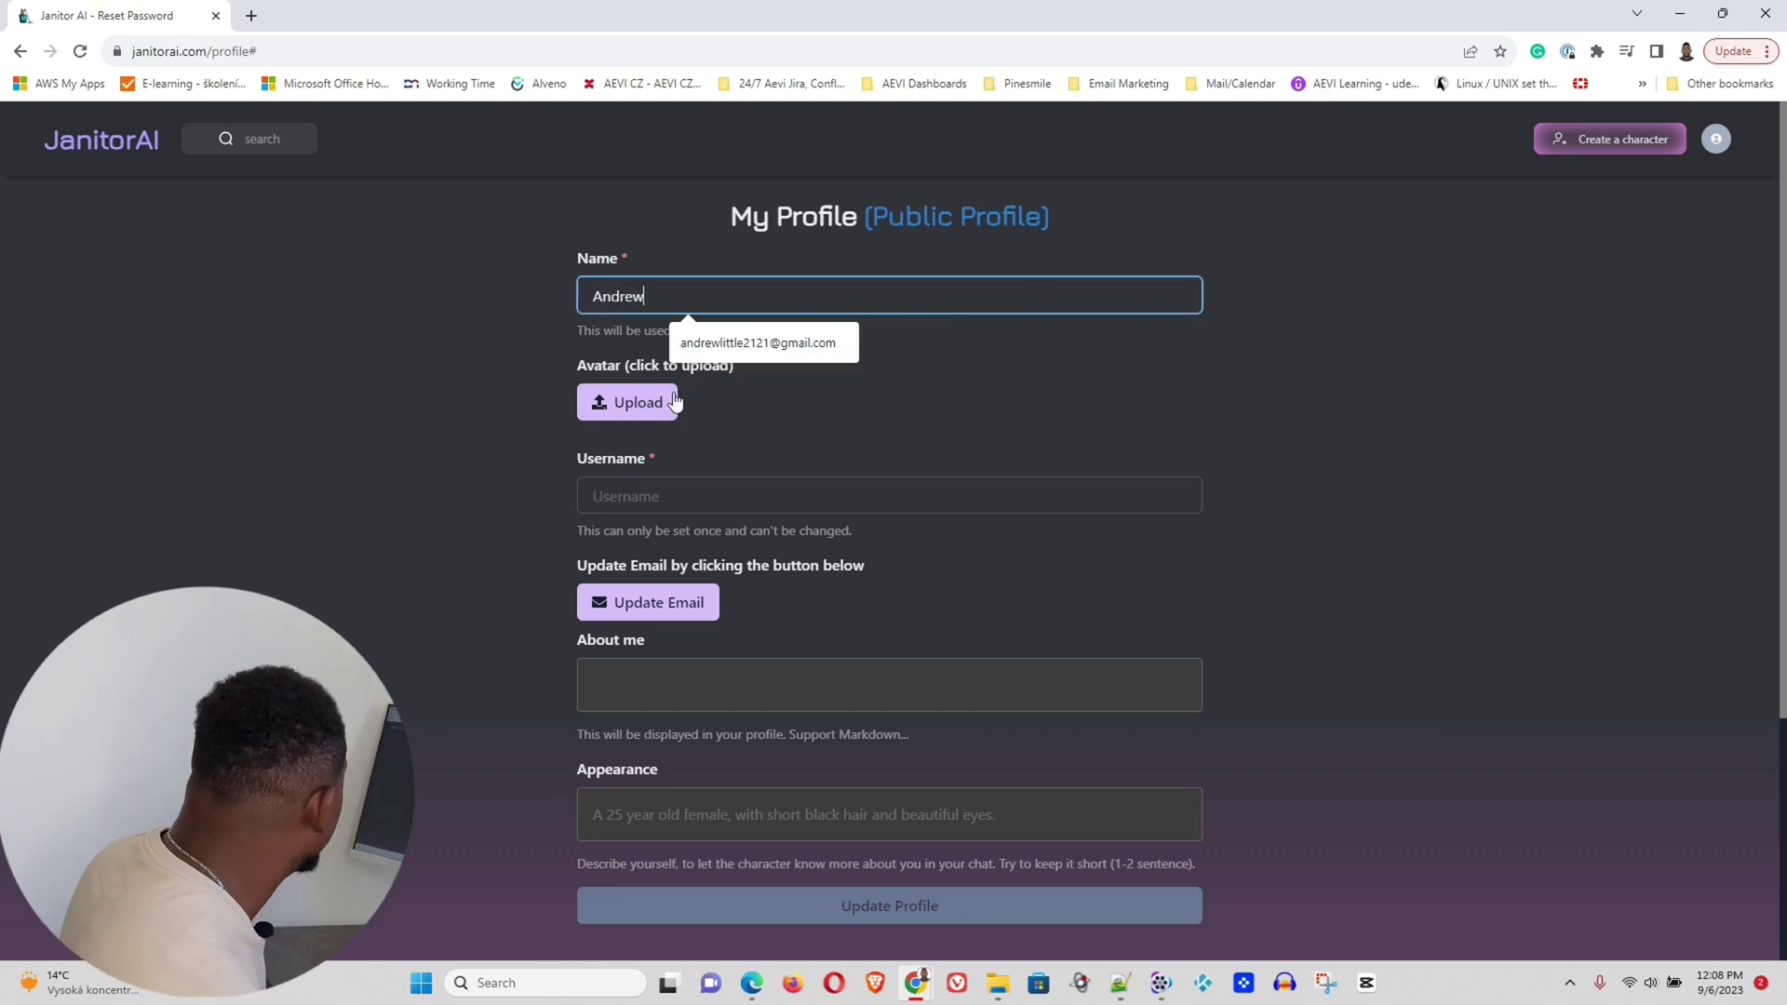
pyautogui.click(653, 412)
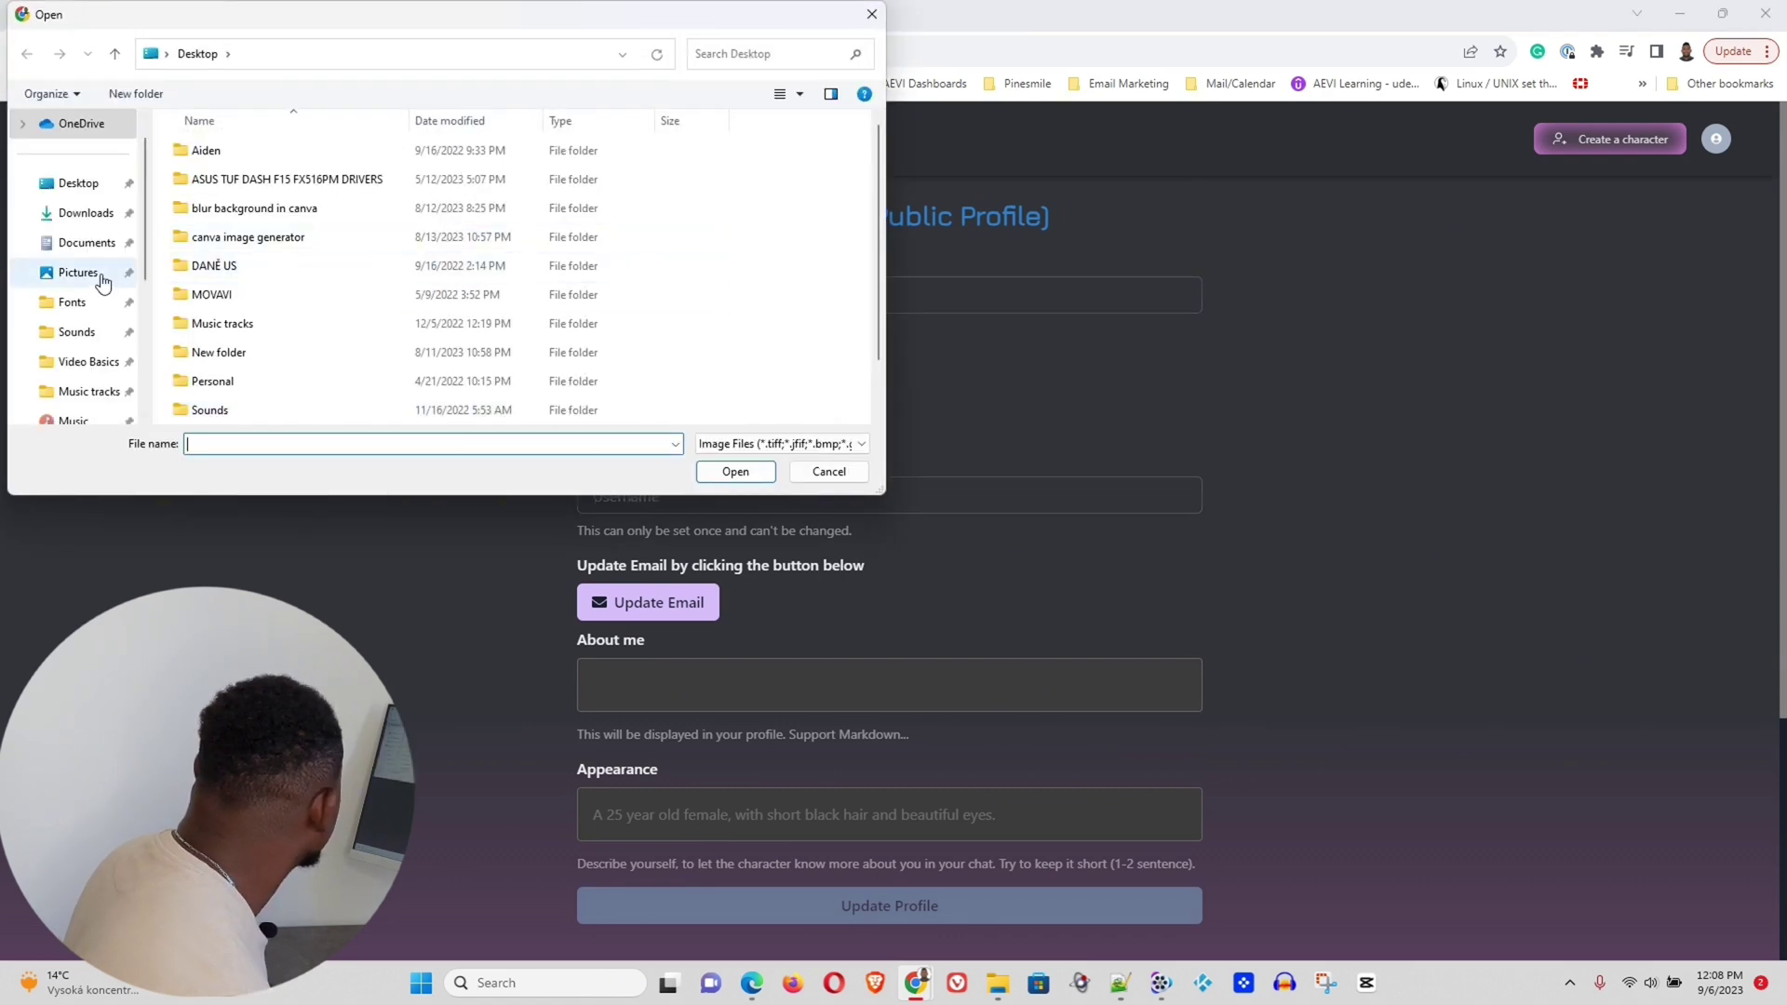
pyautogui.click(88, 213)
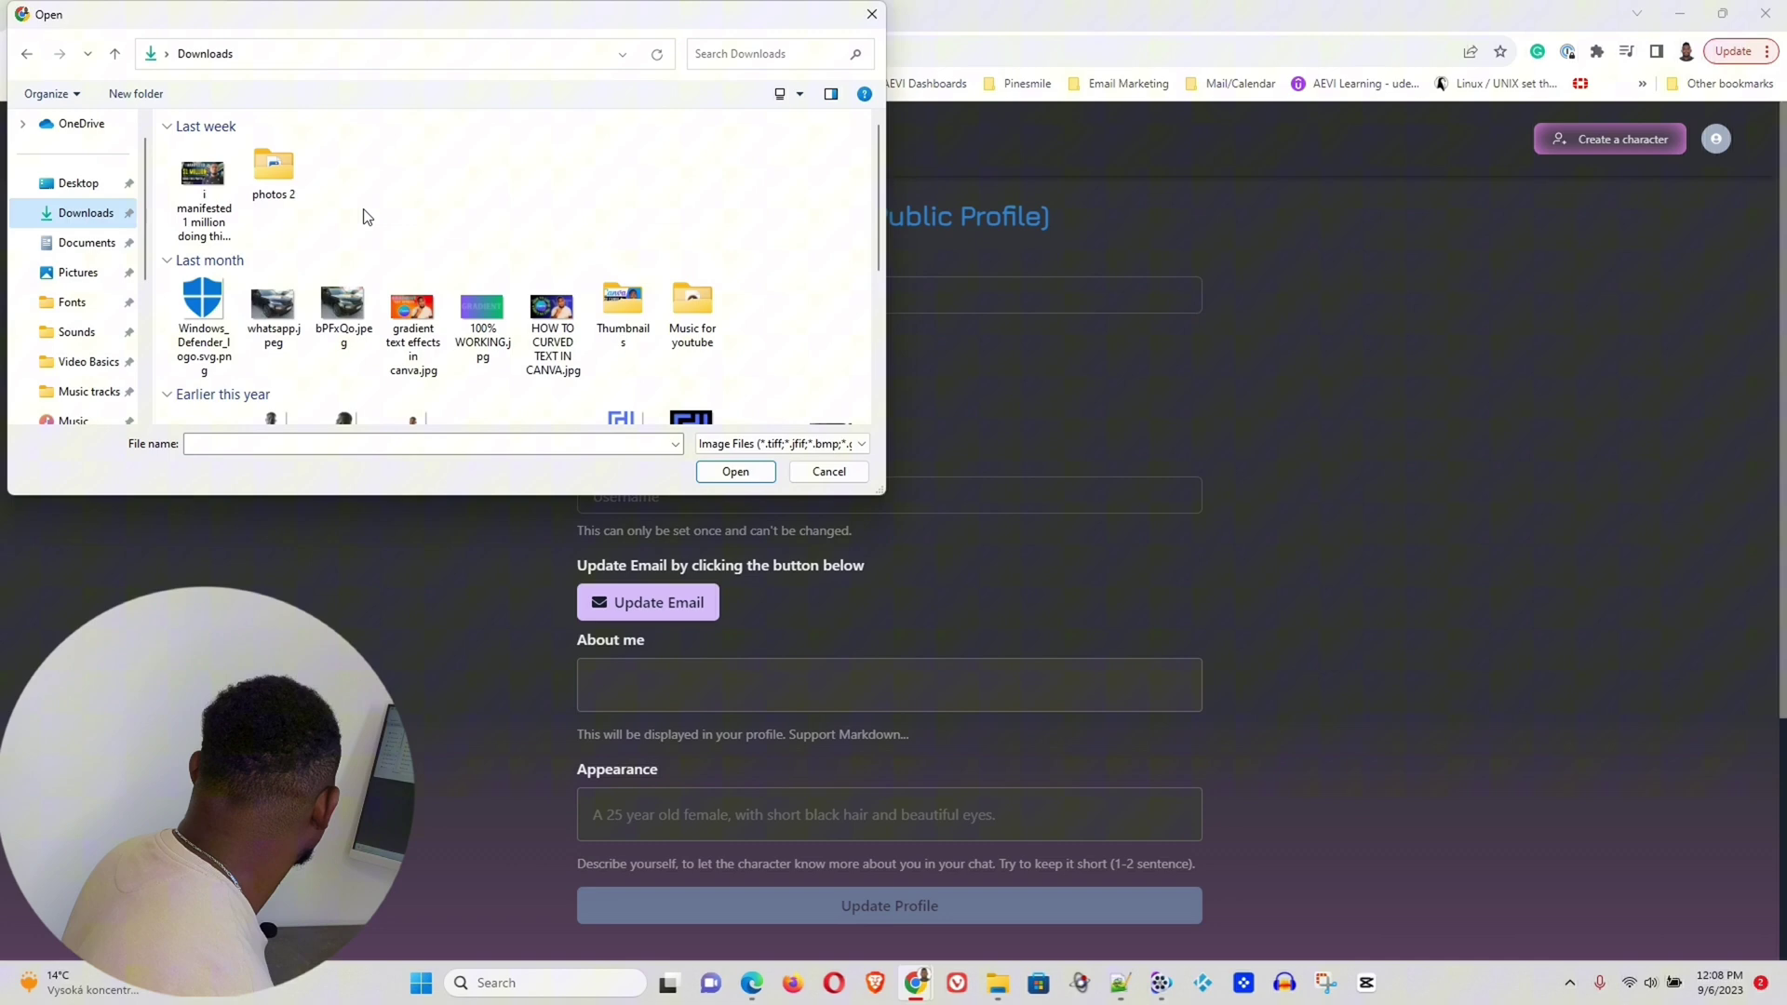
pyautogui.doubleClick(284, 183)
pyautogui.click(451, 163)
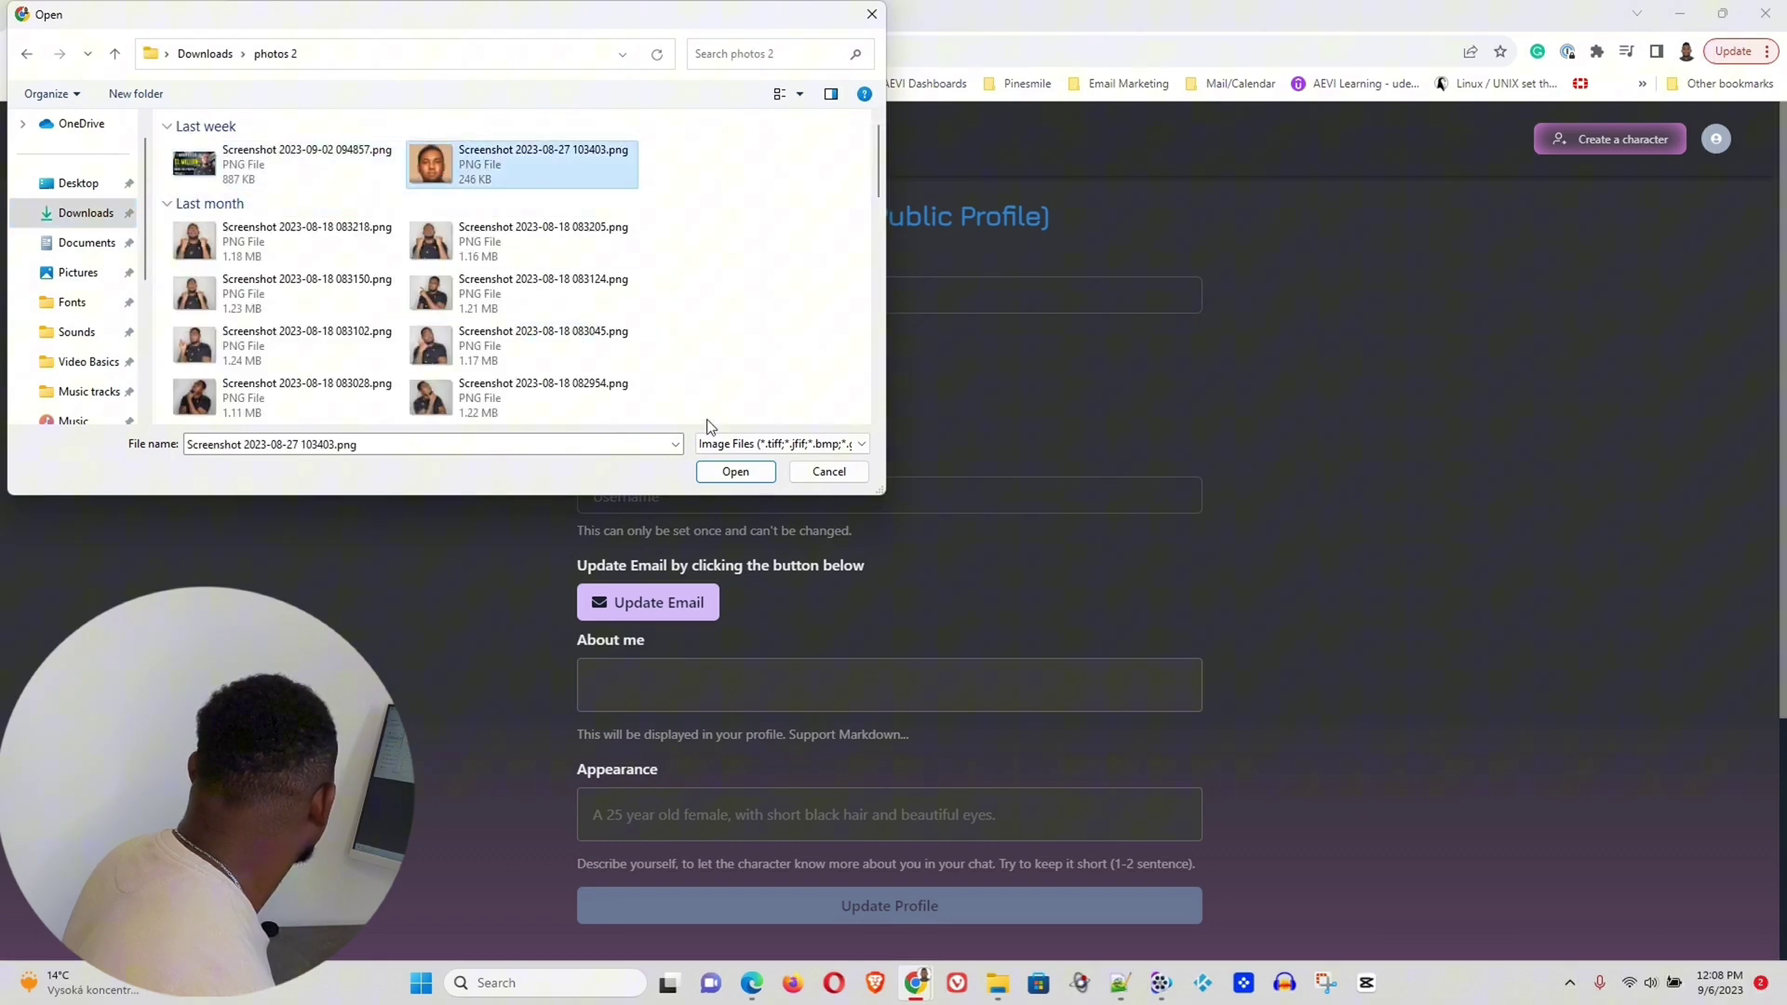
pyautogui.click(735, 471)
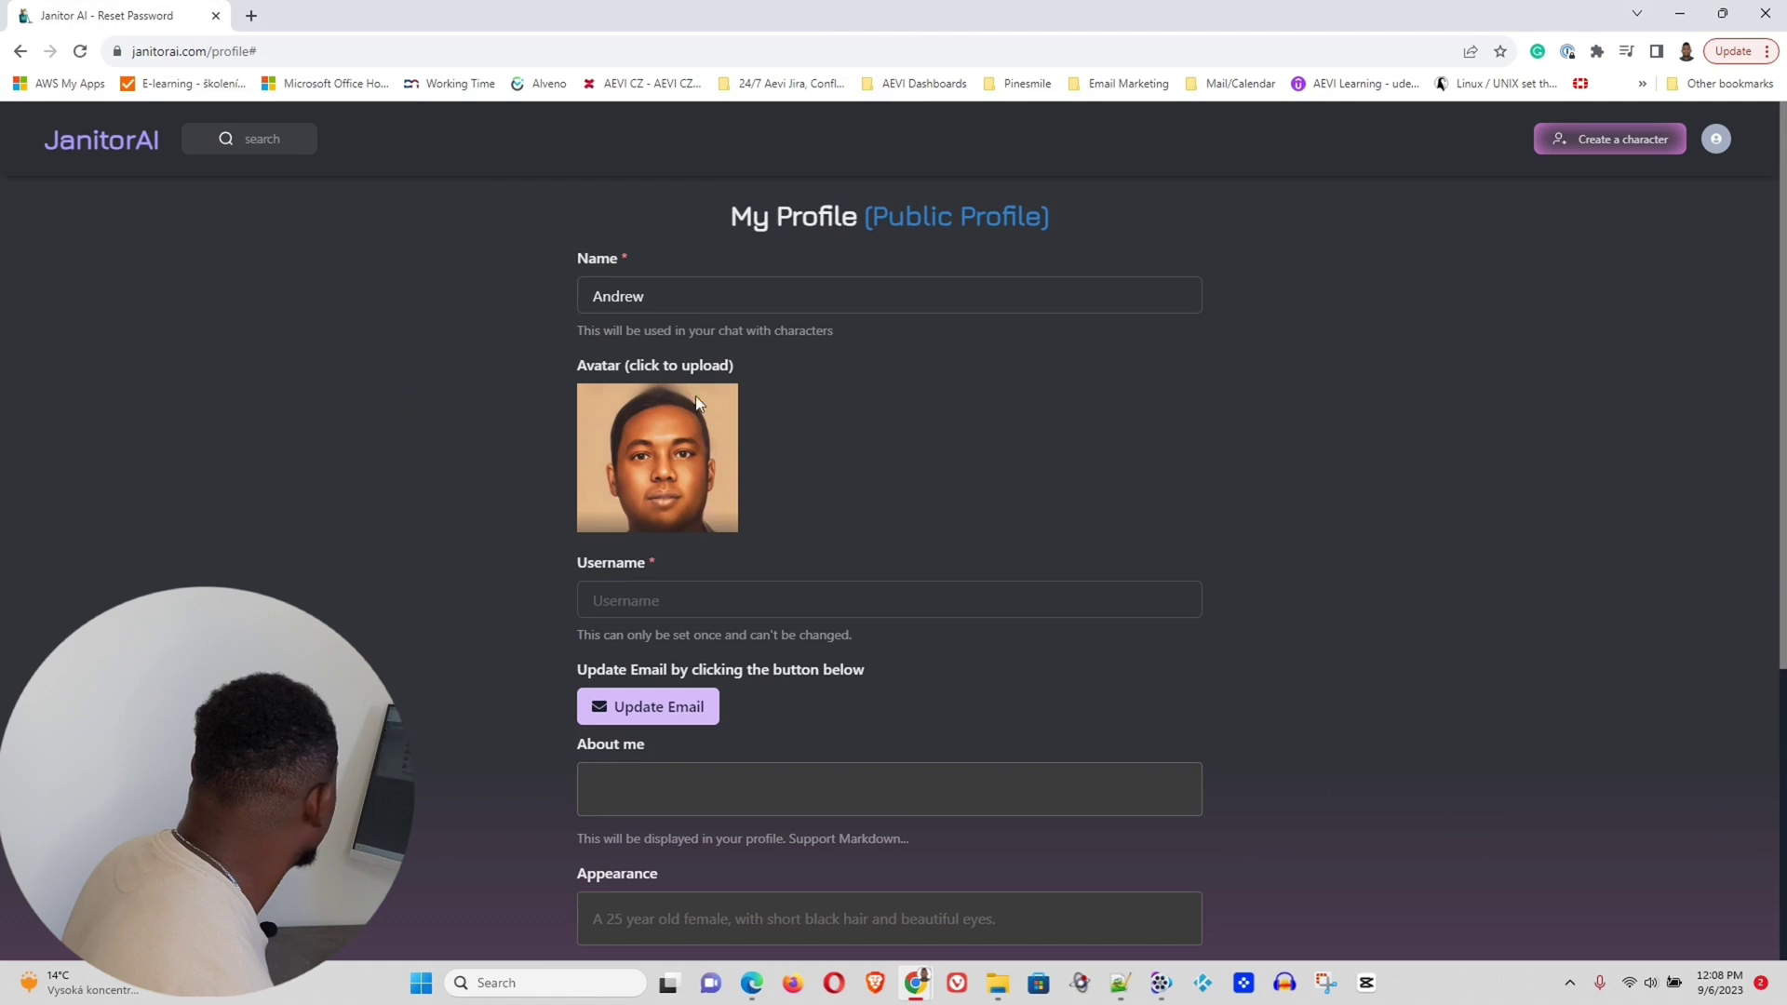
pyautogui.click(643, 604)
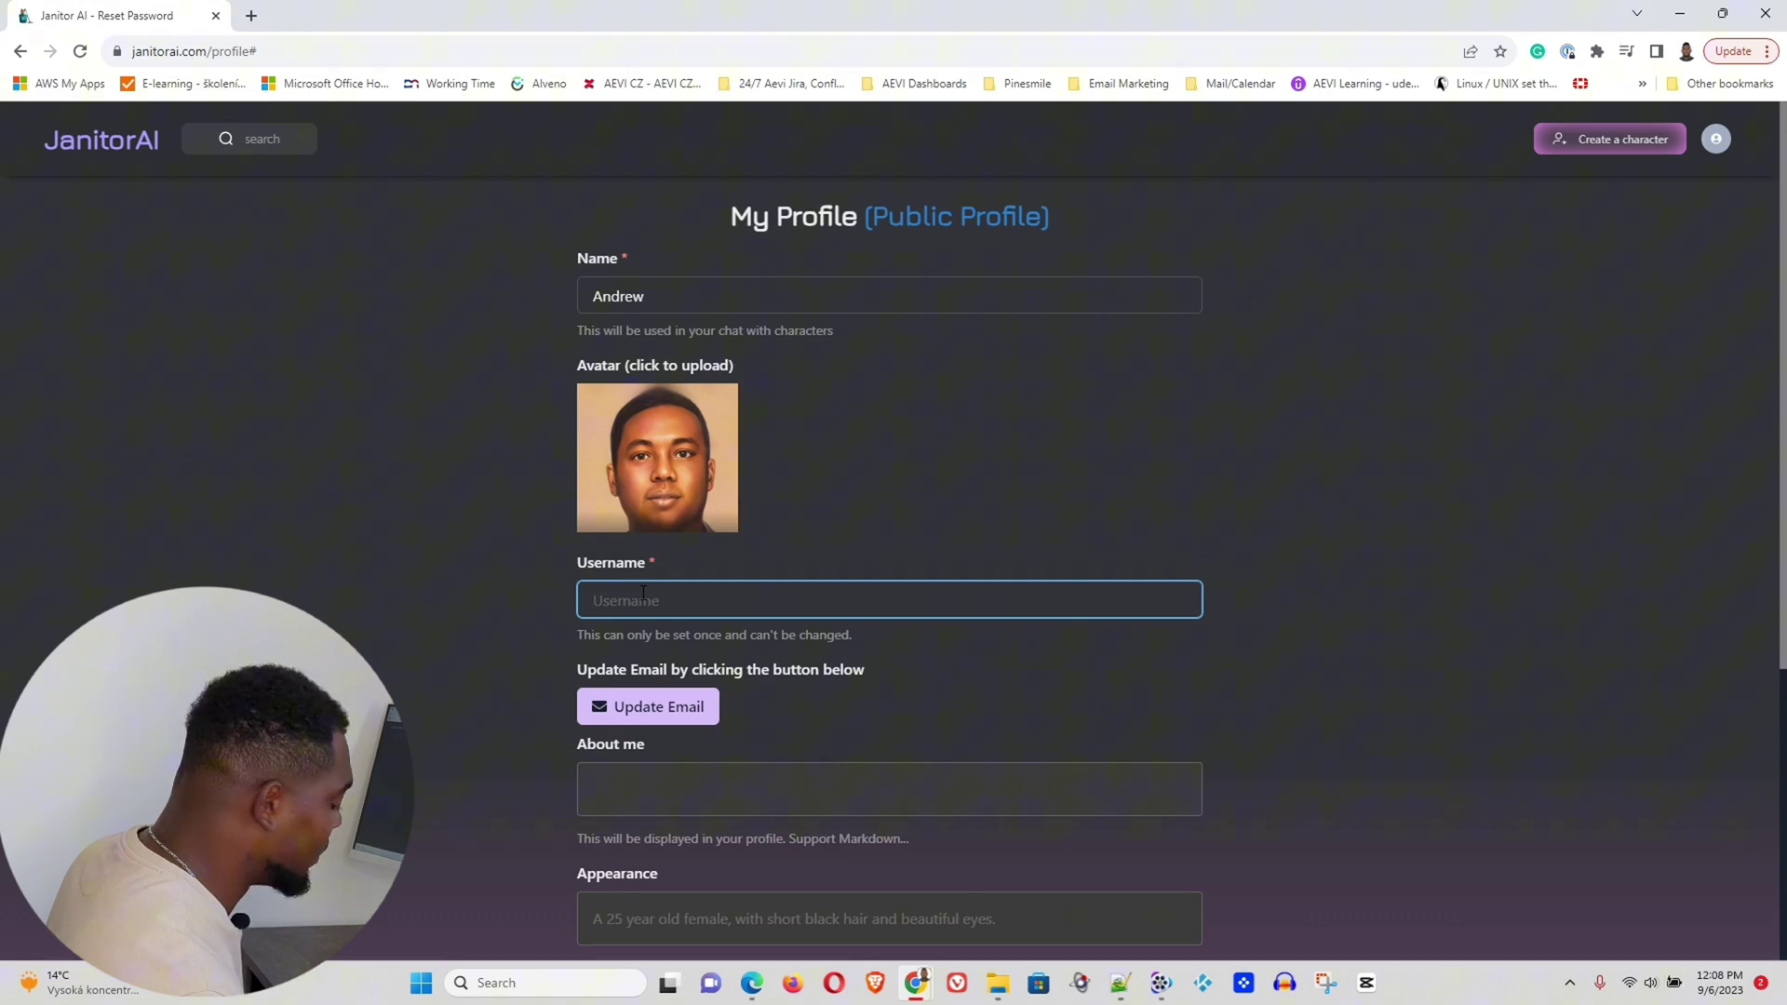
# Set the username and enter 'smart technology savvy' in About me
pyautogui.write('Andrew29023')
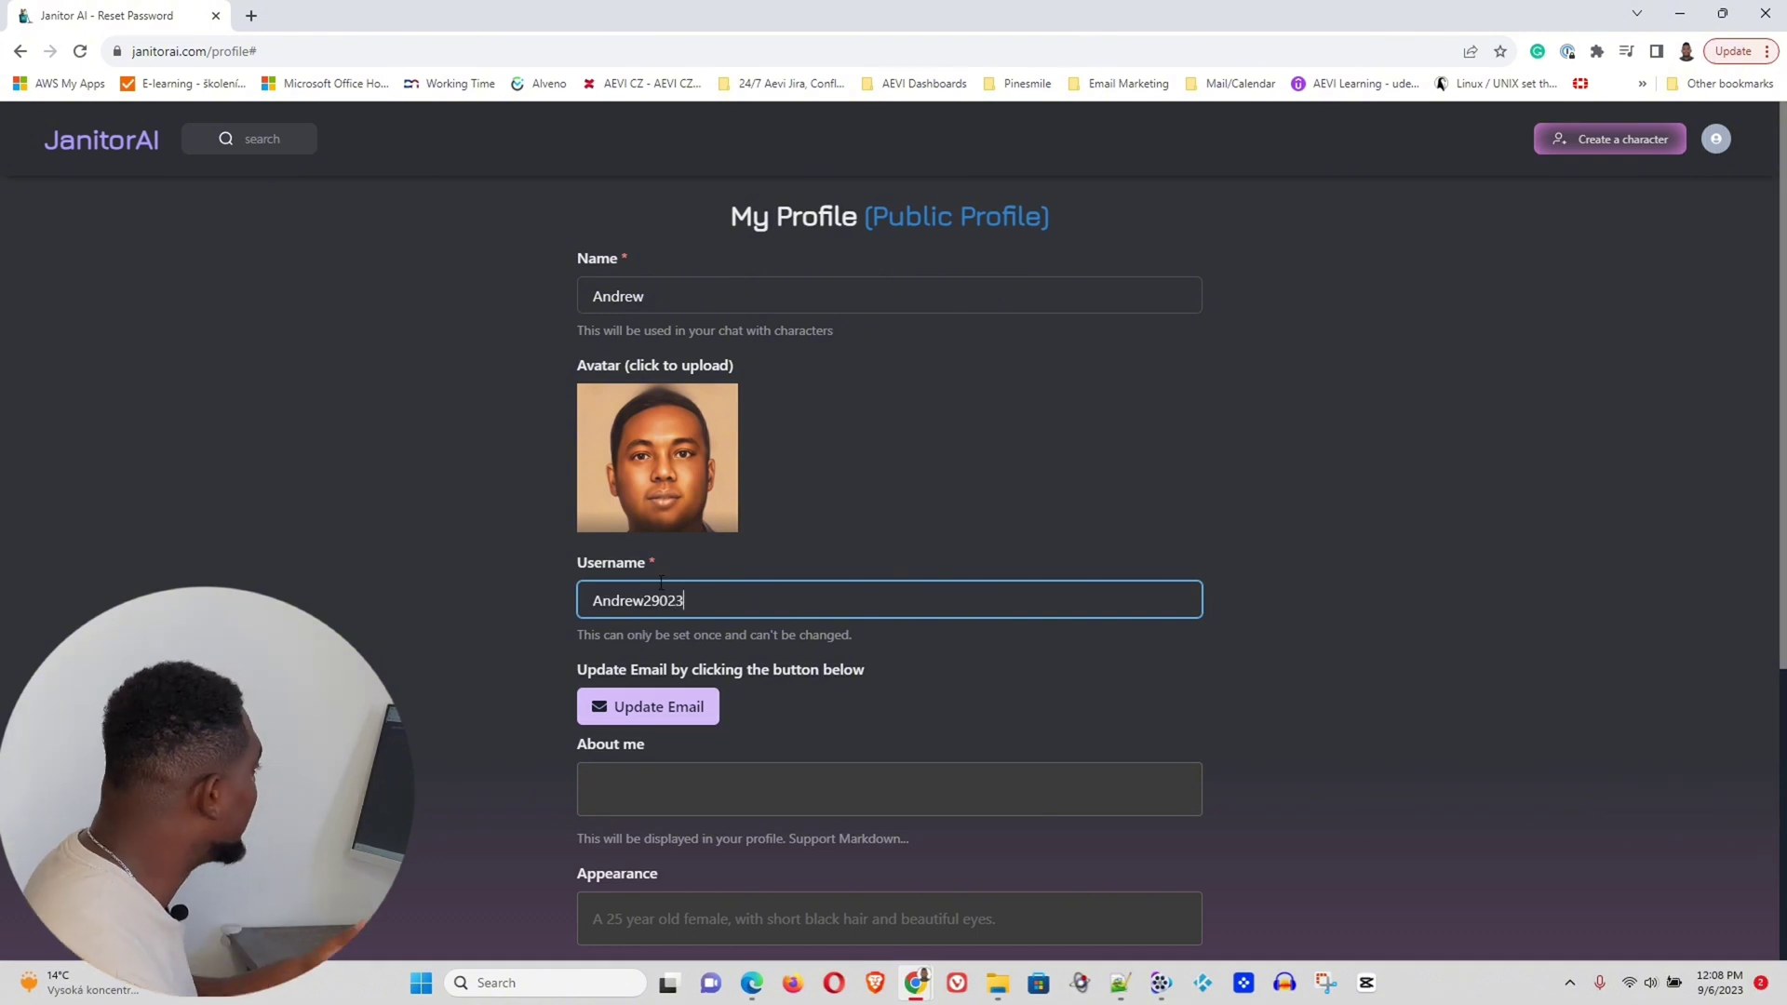
pyautogui.click(660, 599)
pyautogui.press('BackSpace')
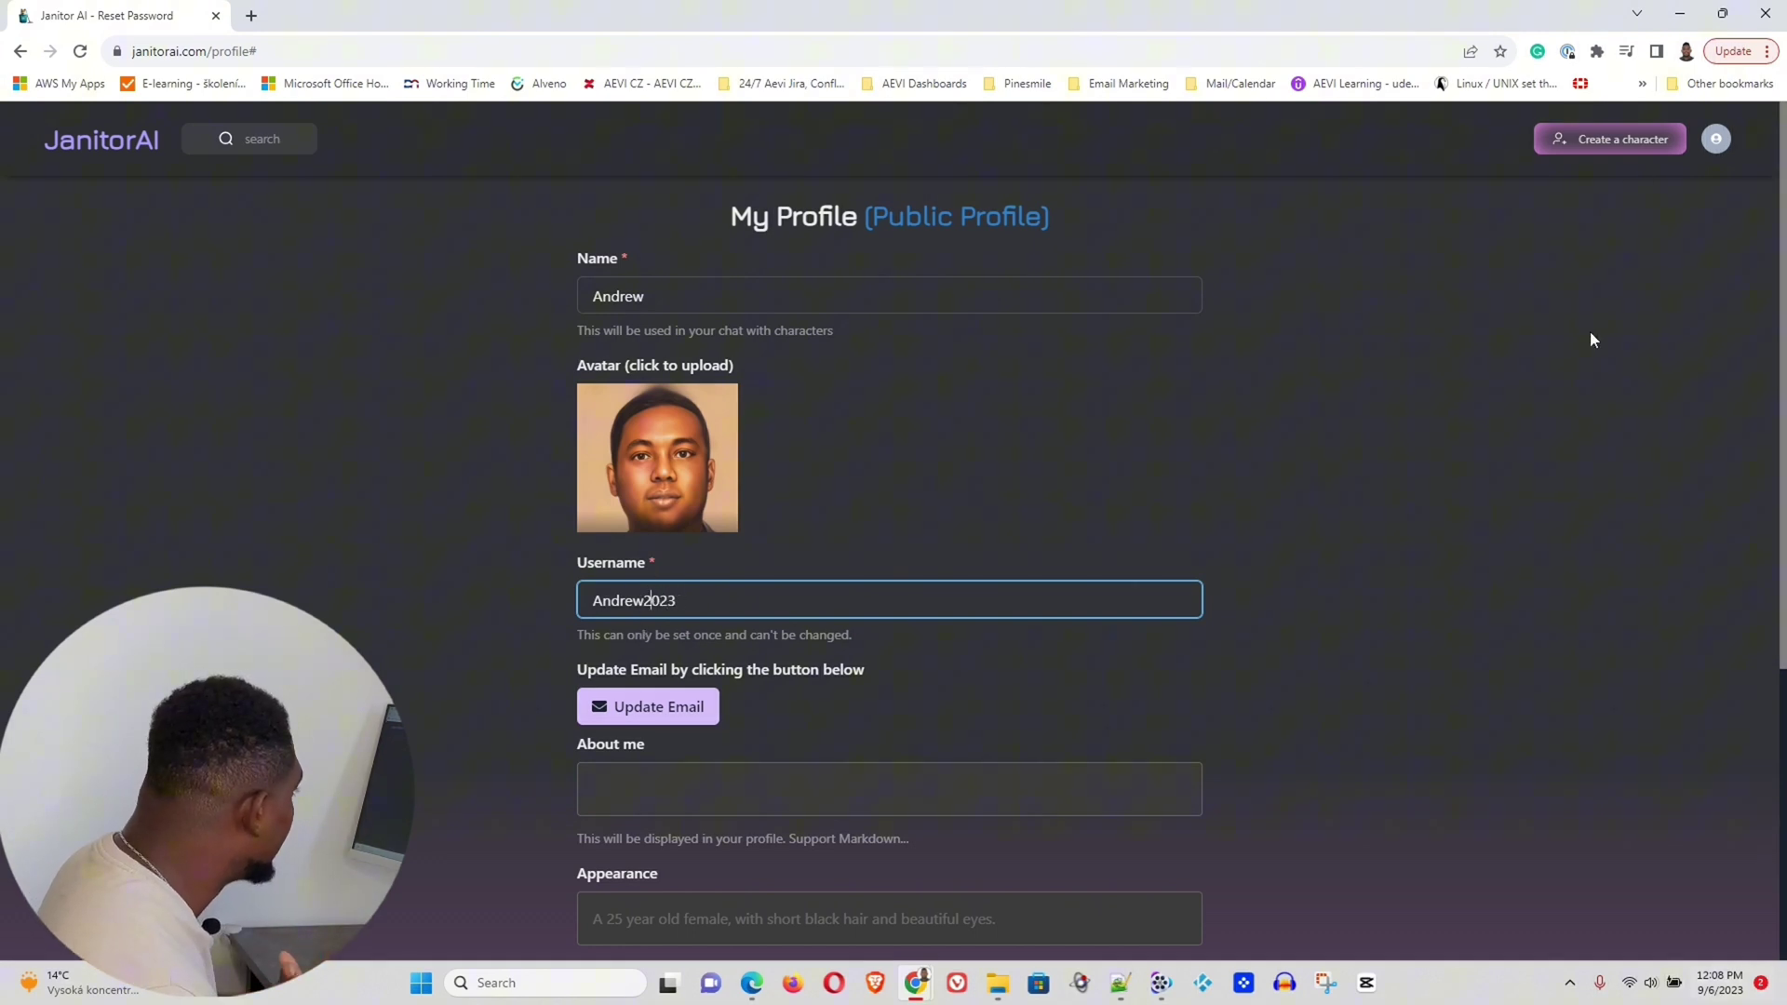
pyautogui.write('ma')
pyautogui.write('rt')
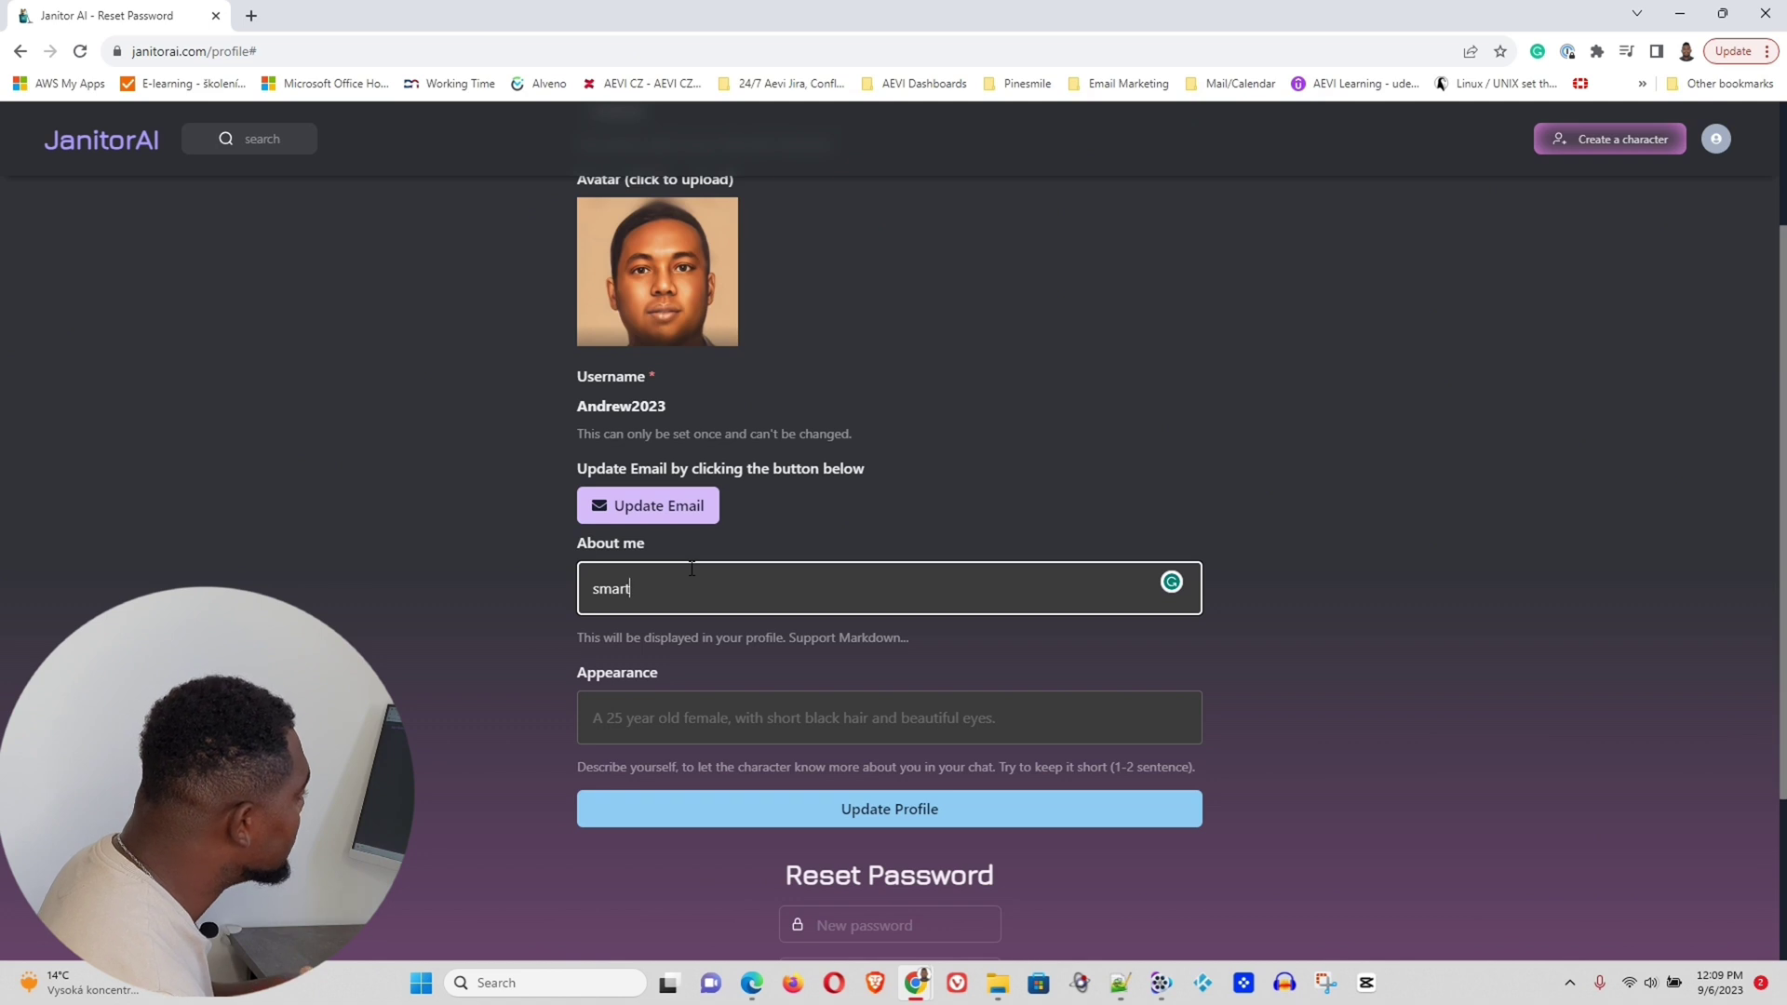
pyautogui.write(' tech')
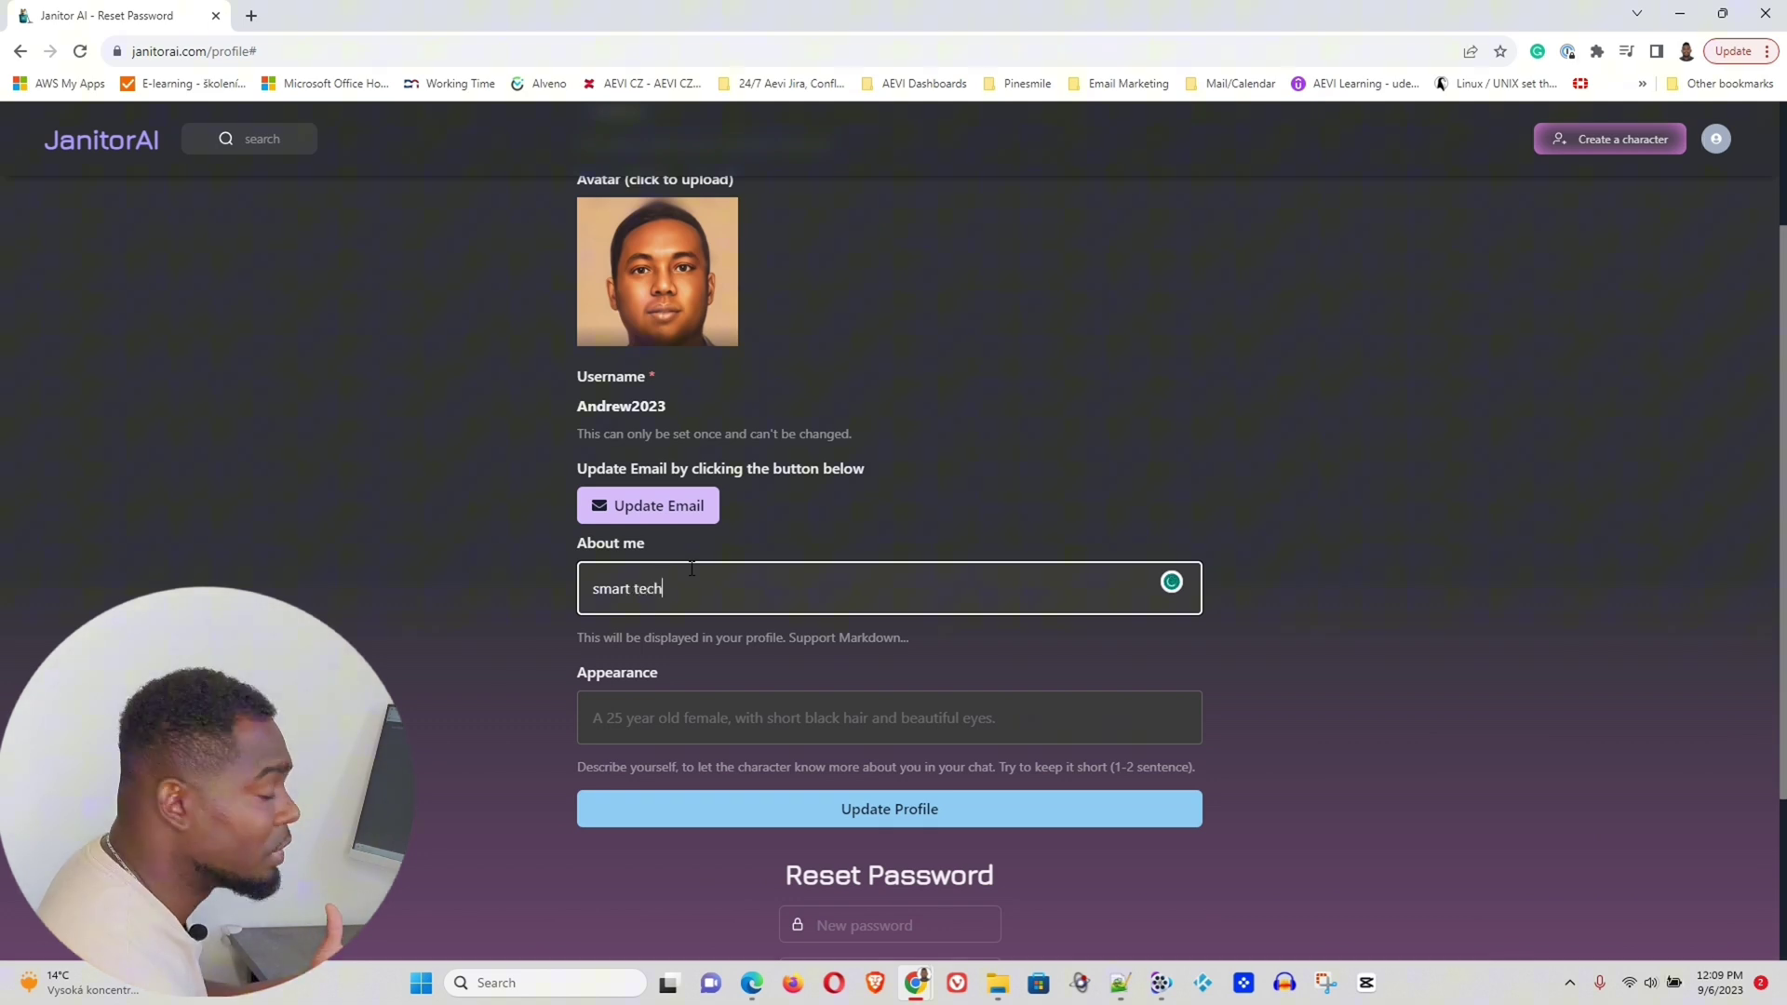
pyautogui.write('ky')
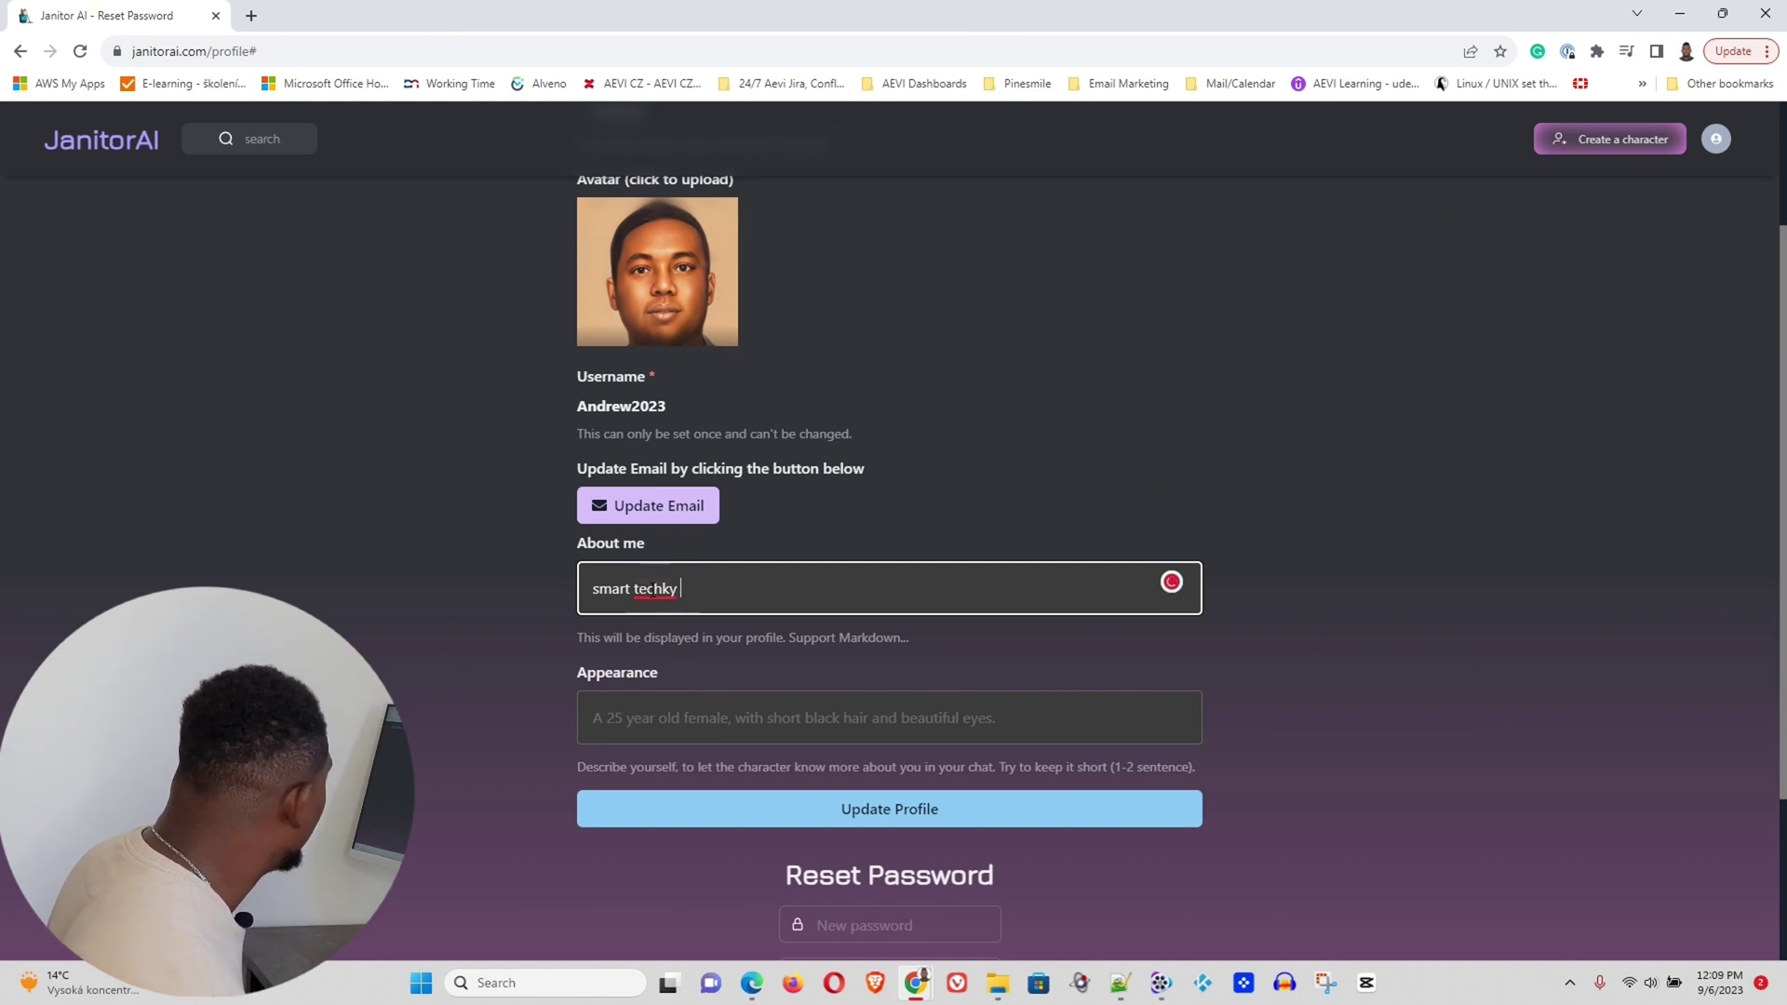
pyautogui.moveTo(647, 591)
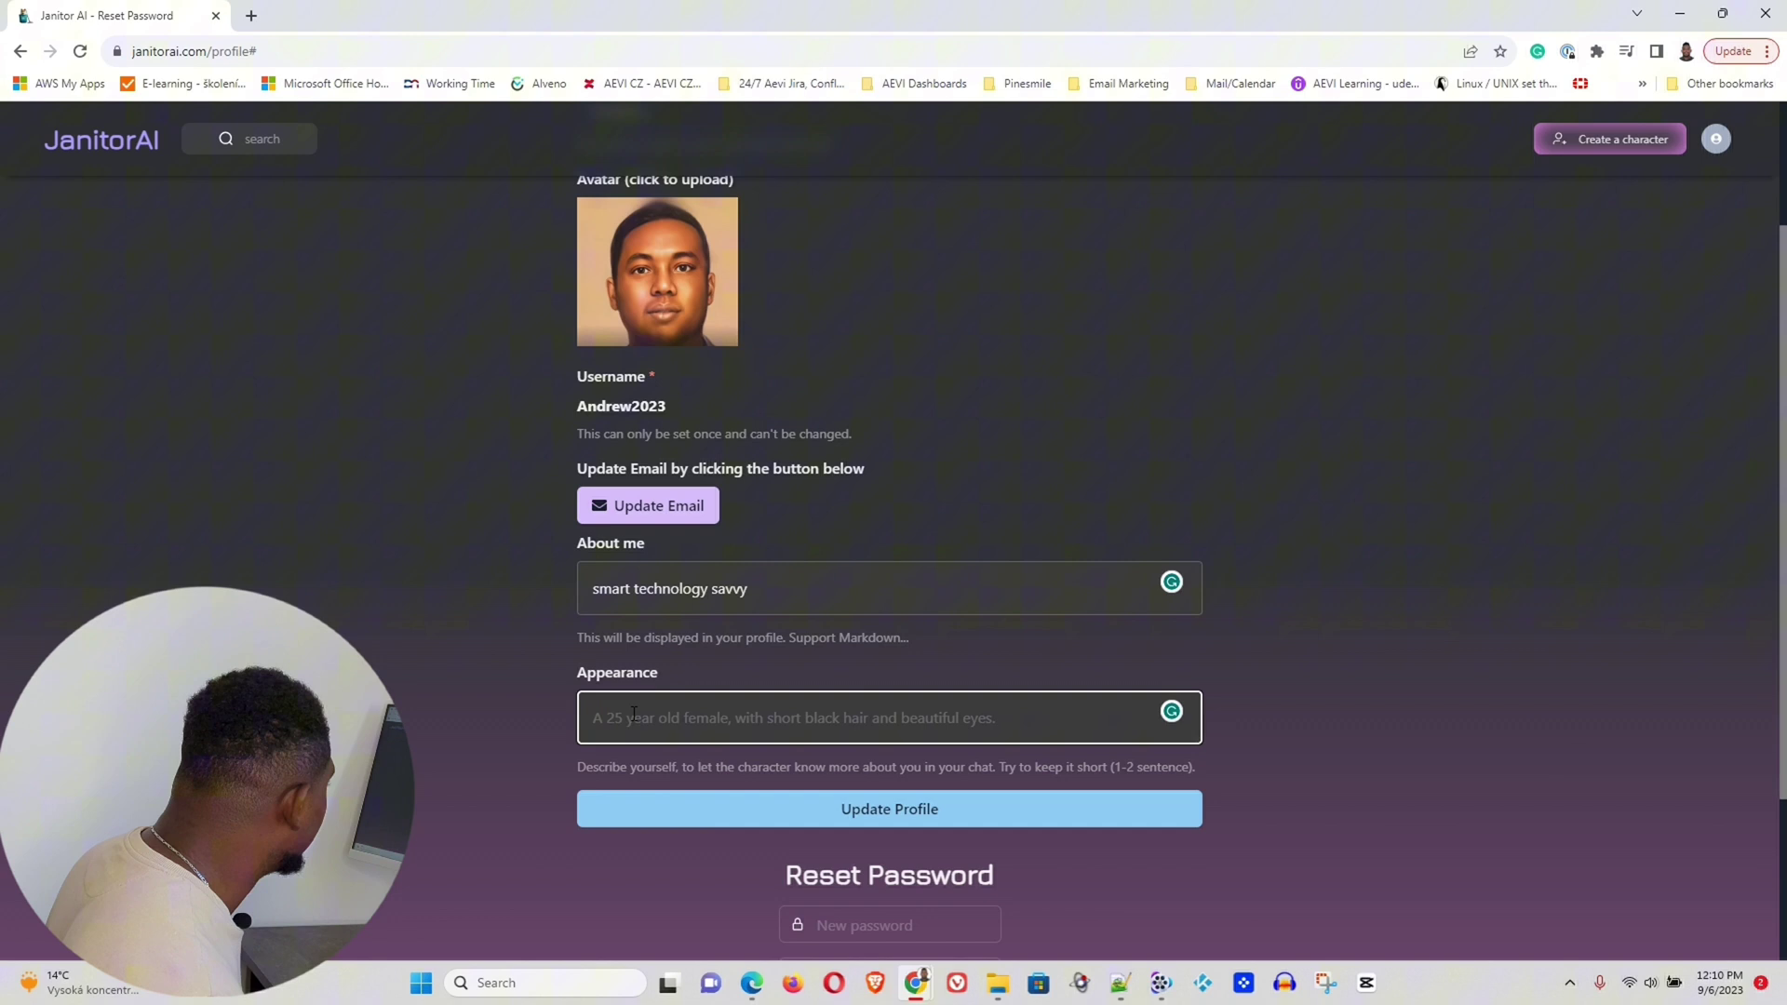
# Describe the appearance as '30 year old, black man, looks smart' and save the profile
pyautogui.write('30 year old tech')
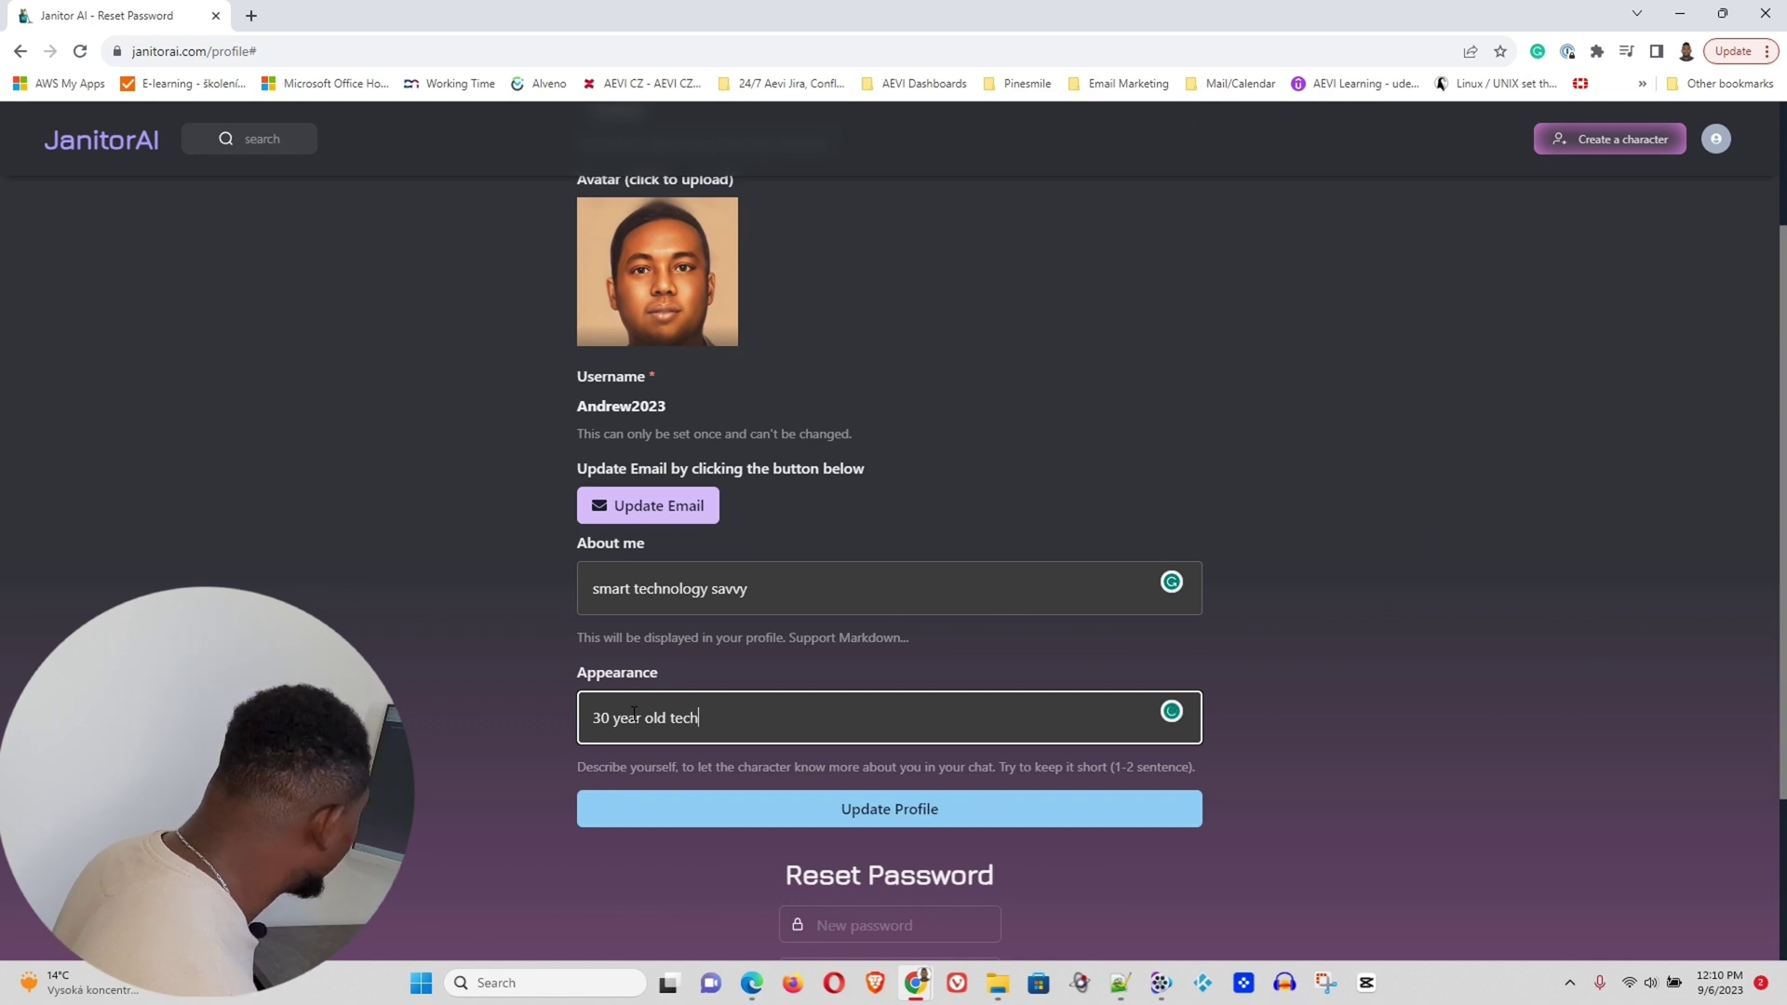
pyautogui.press('BackSpace')
pyautogui.press('BackSpace')
pyautogui.press('BackSpace')
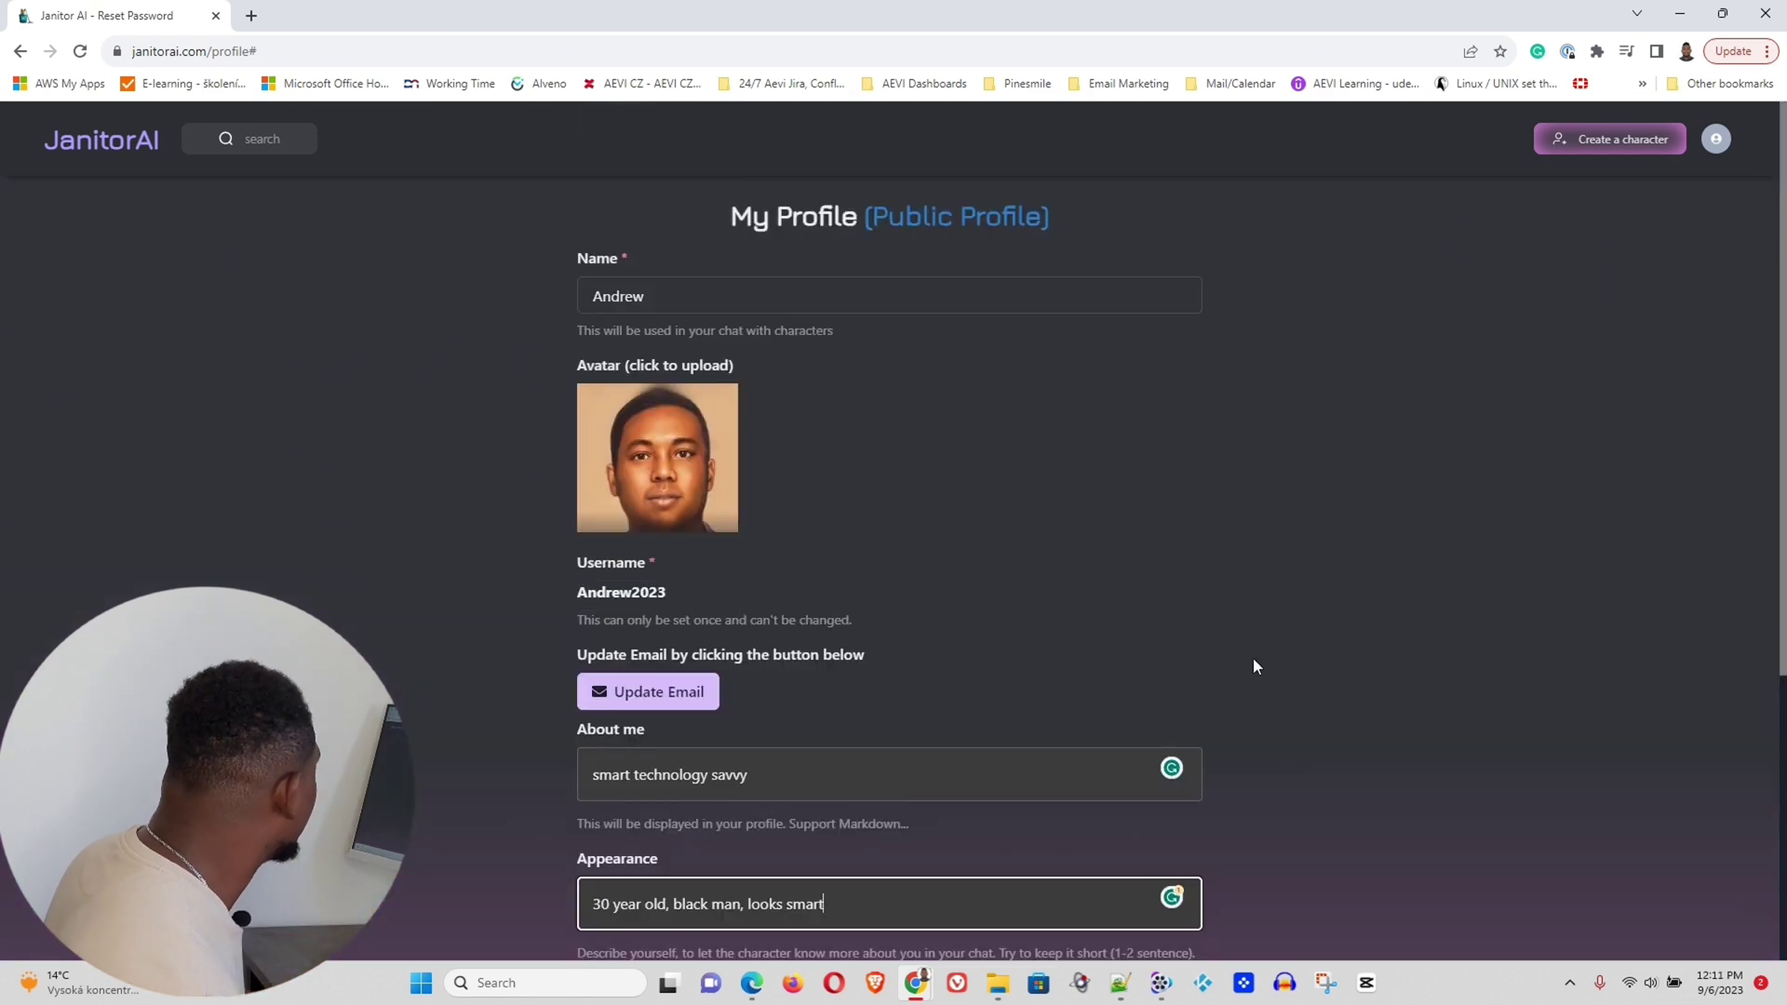
pyautogui.scroll(-4, 1253, 660)
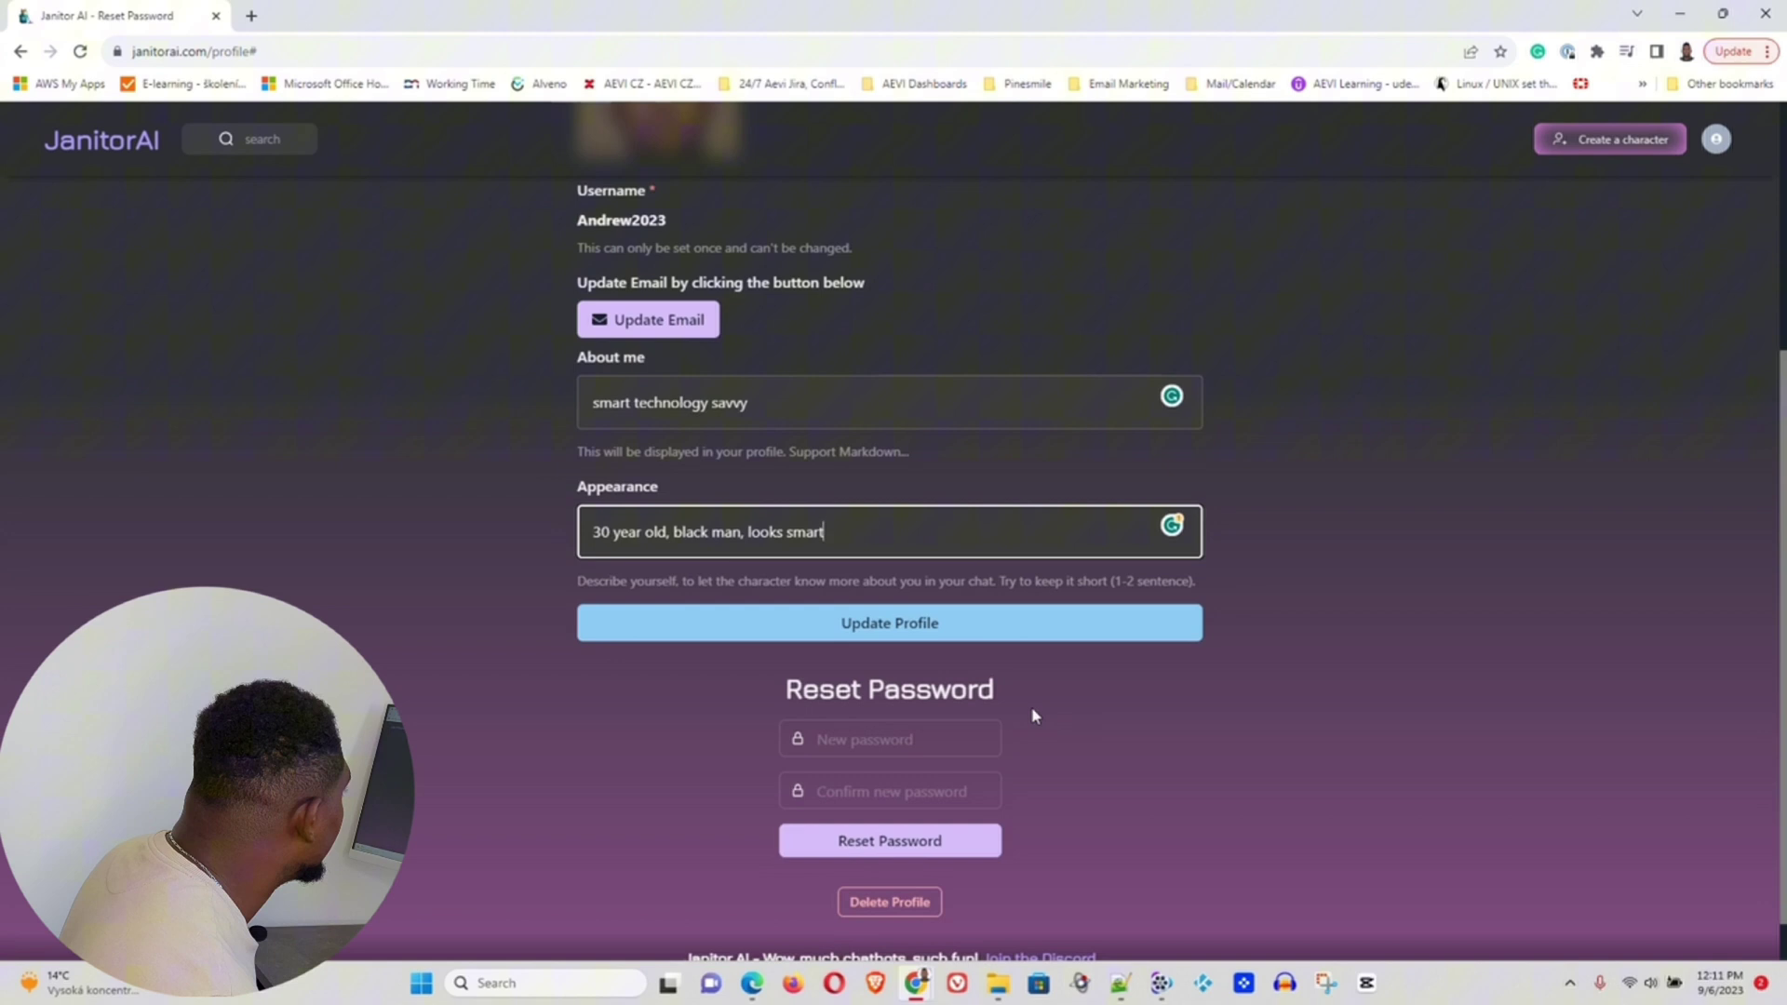
pyautogui.click(993, 614)
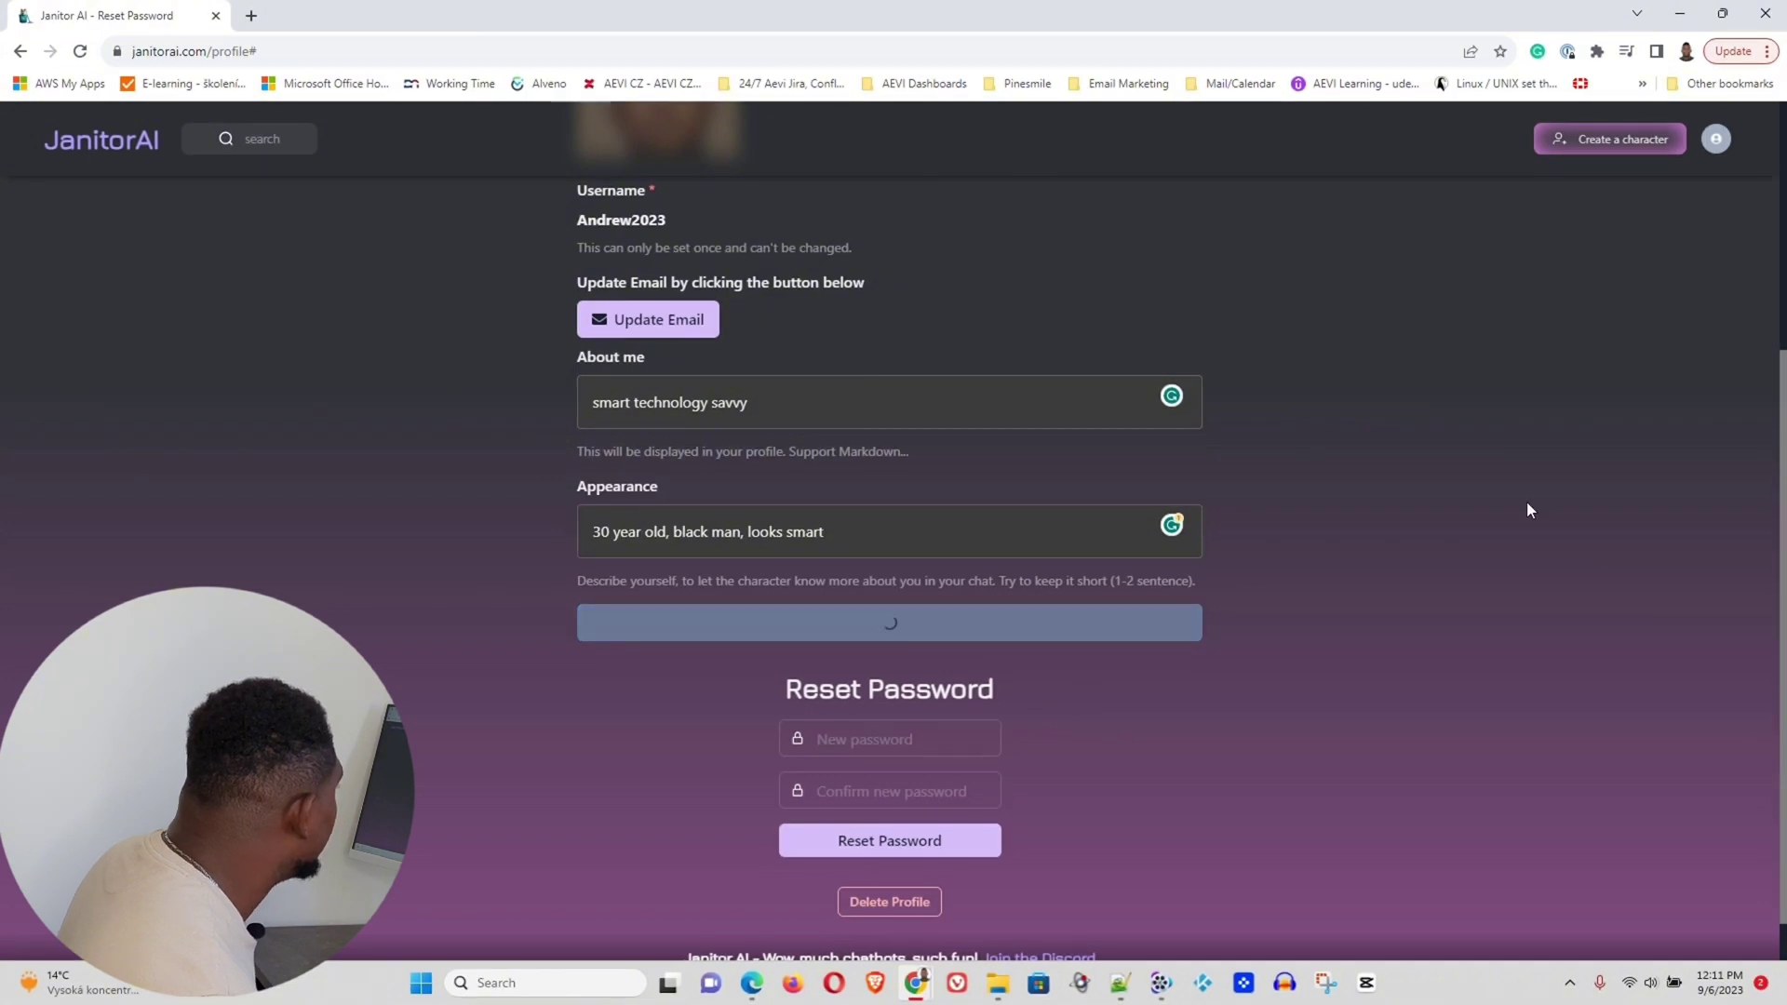
pyautogui.scroll(4, 1375, 587)
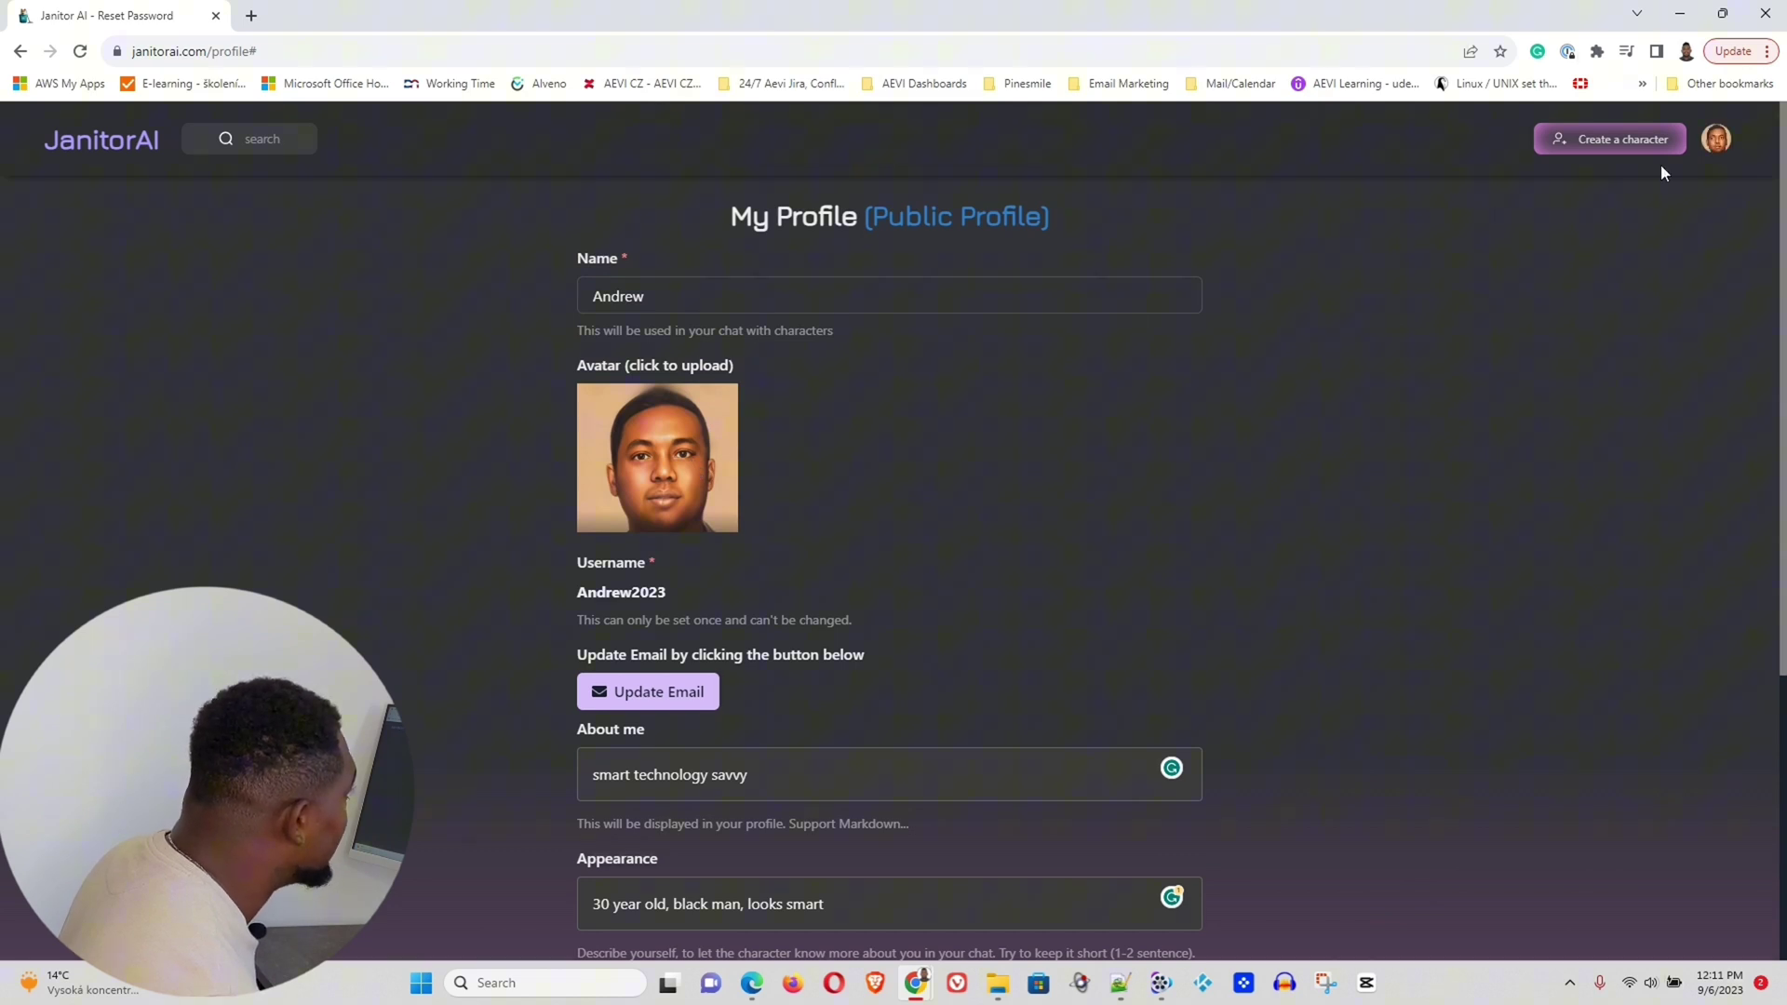
# Check the profile page from the account menu, then return to the character explore page
pyautogui.click(1716, 138)
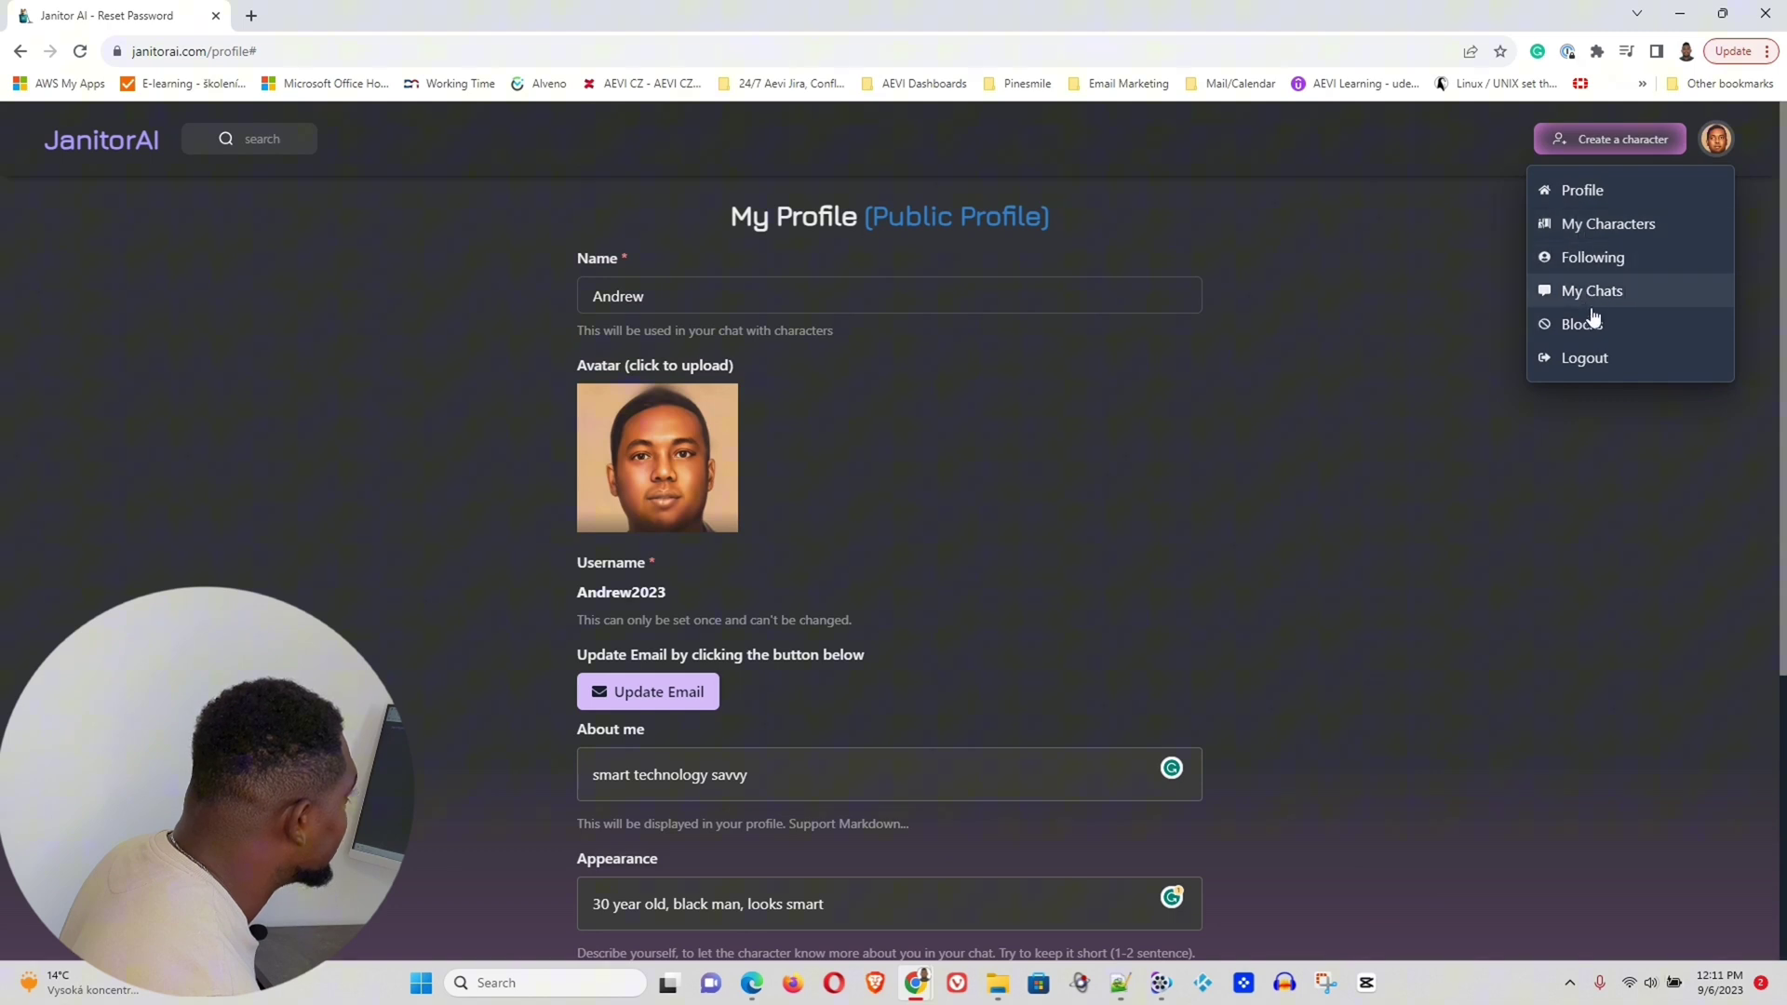
pyautogui.click(1582, 189)
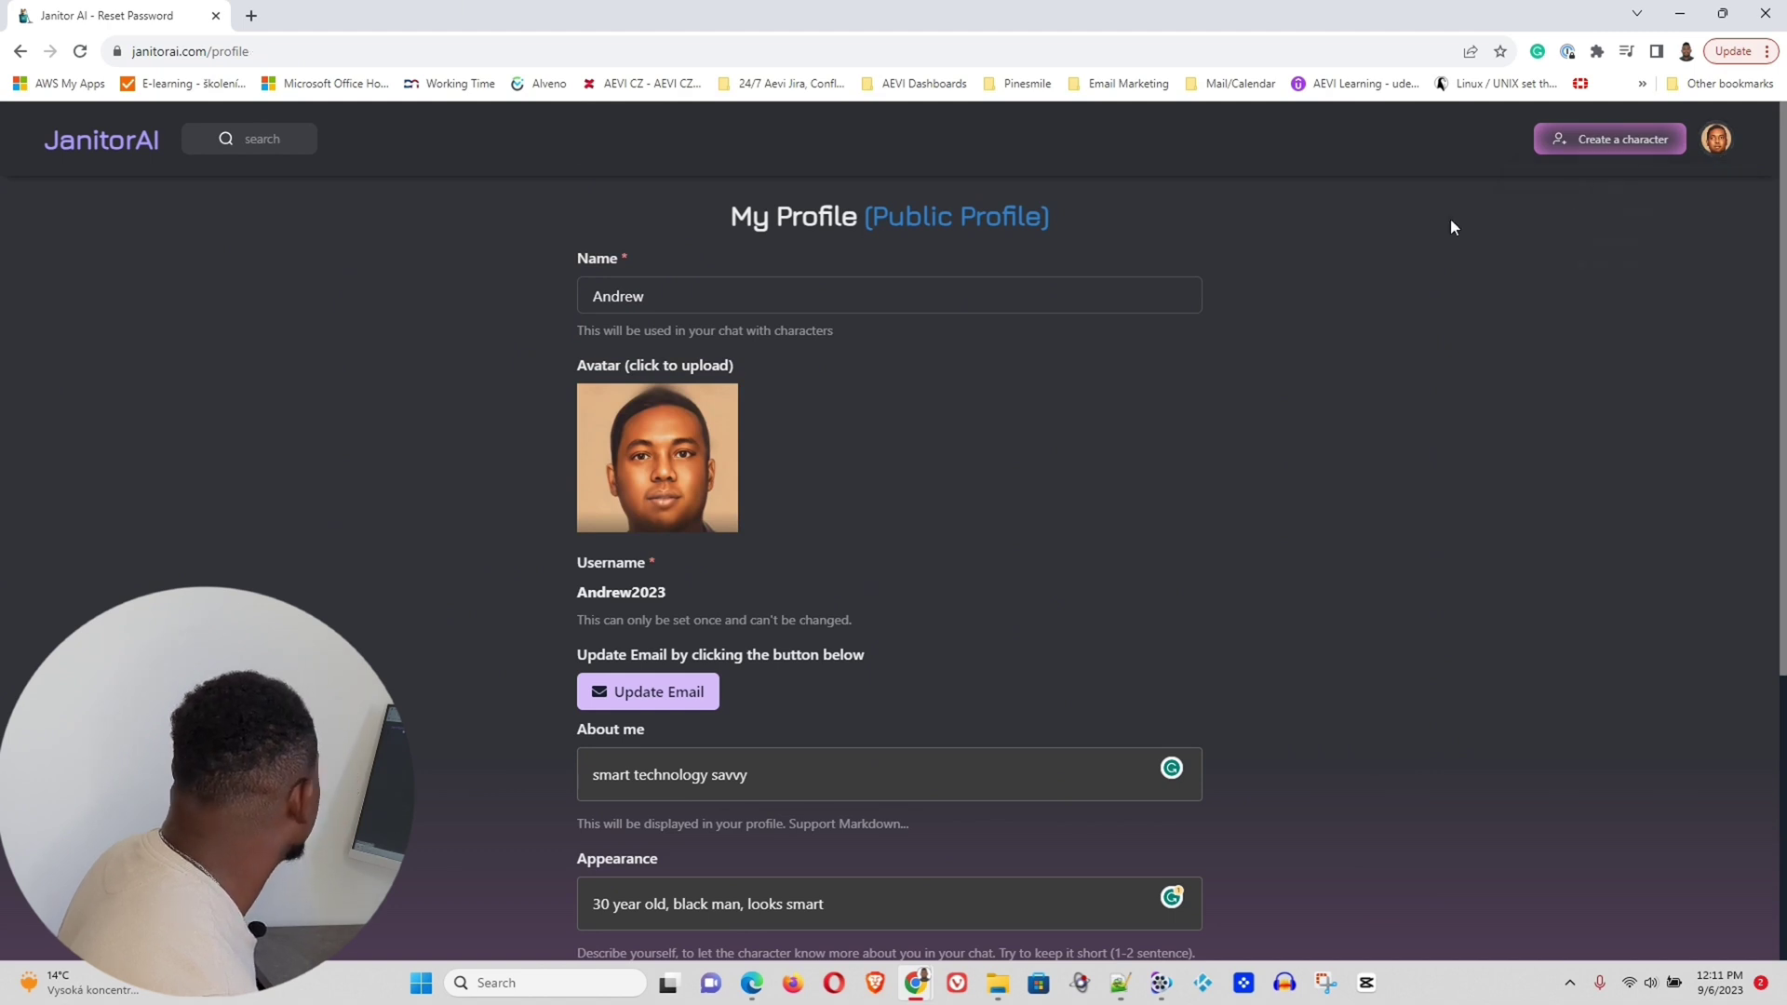
pyautogui.click(141, 162)
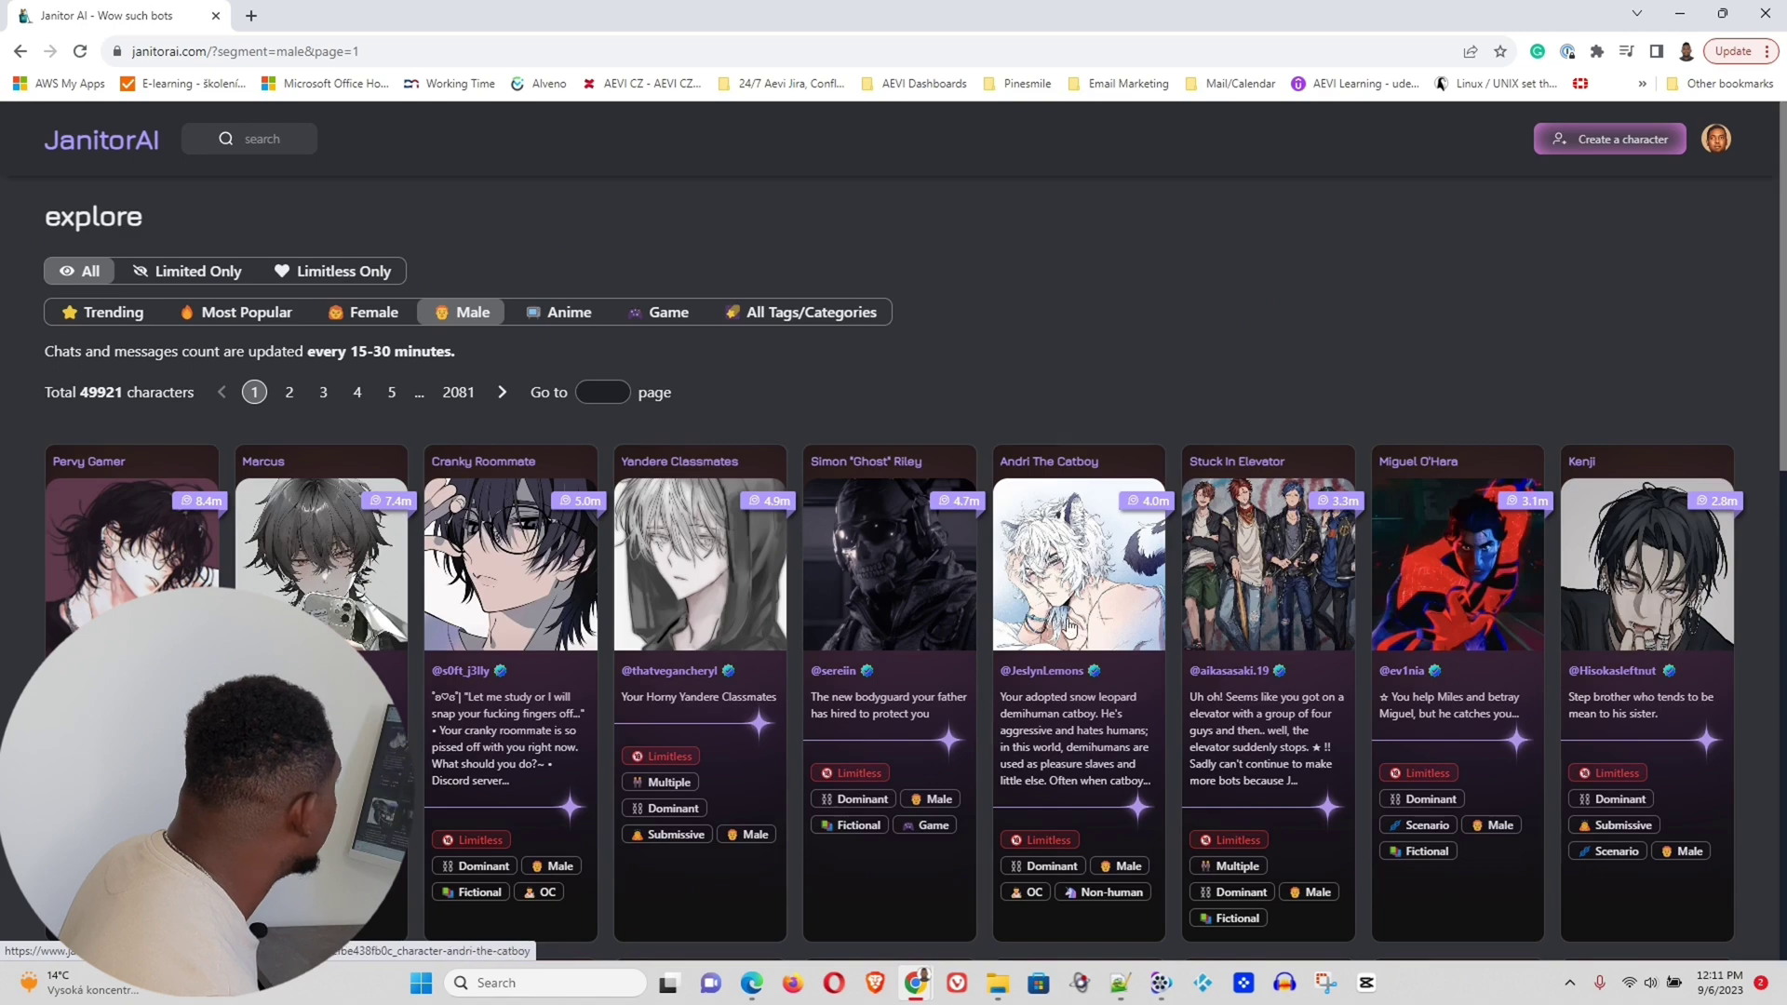
pyautogui.scroll(-2, 1325, 662)
pyautogui.scroll(-3, 1325, 662)
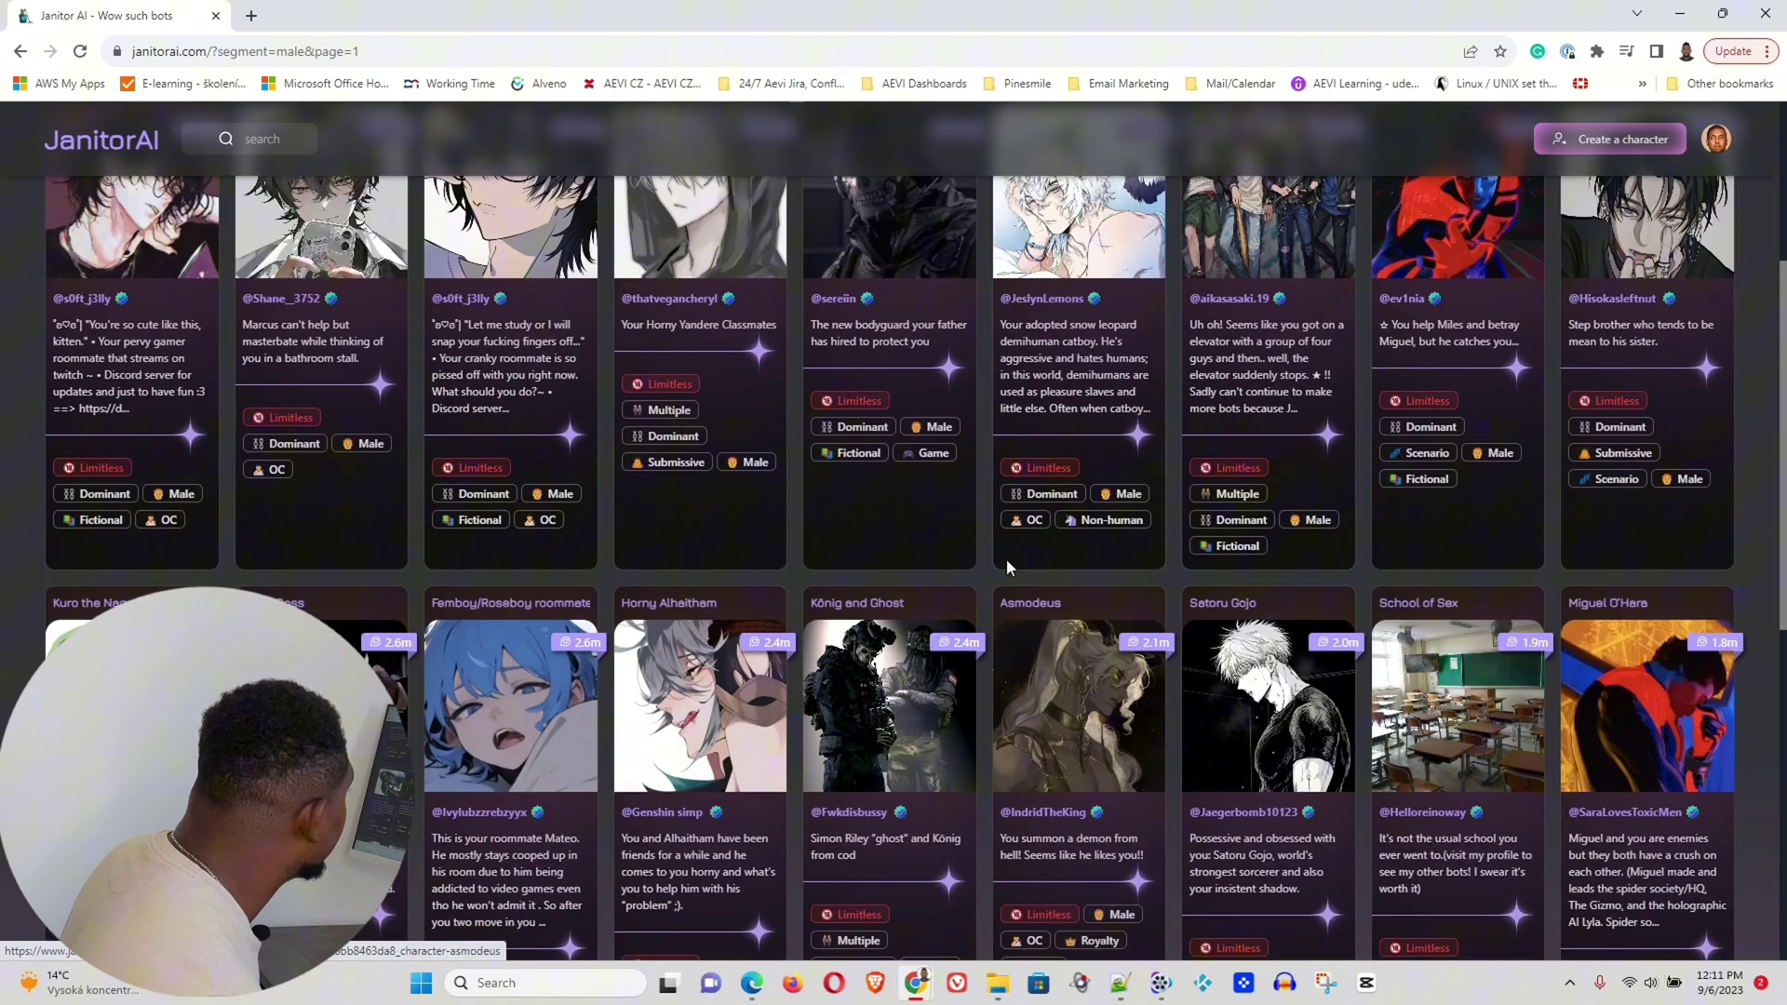
pyautogui.scroll(-6, 879, 663)
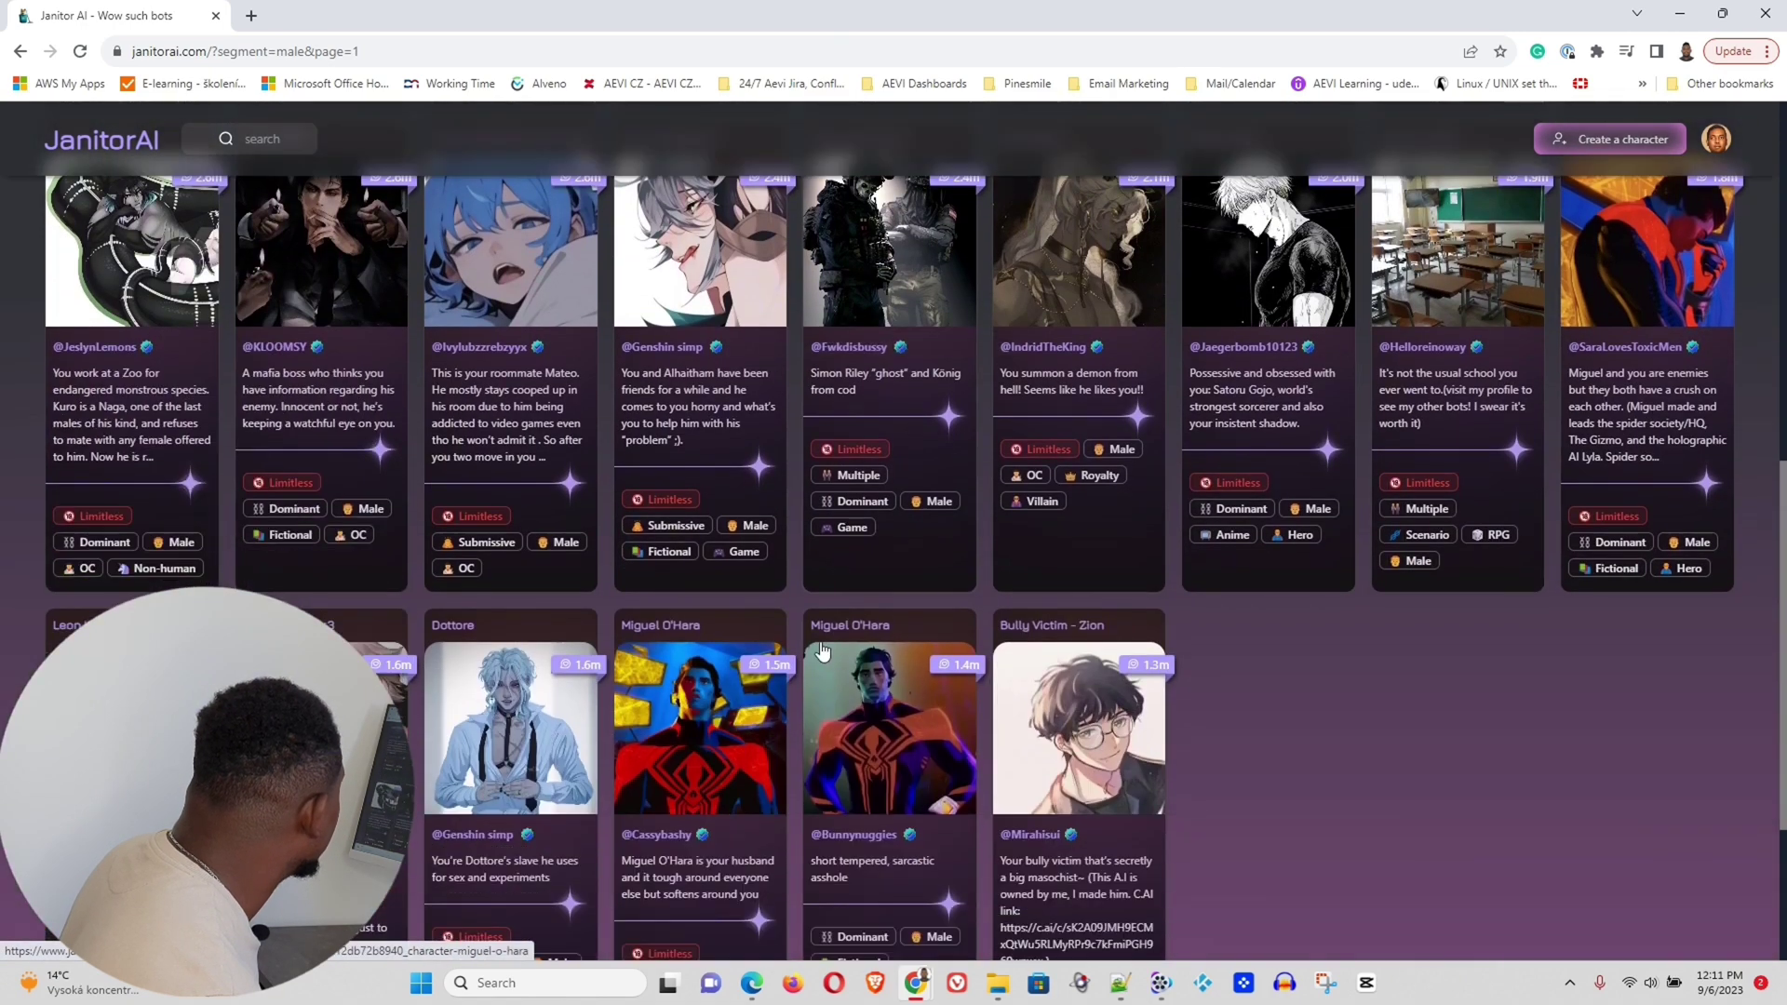
pyautogui.scroll(10, 974, 669)
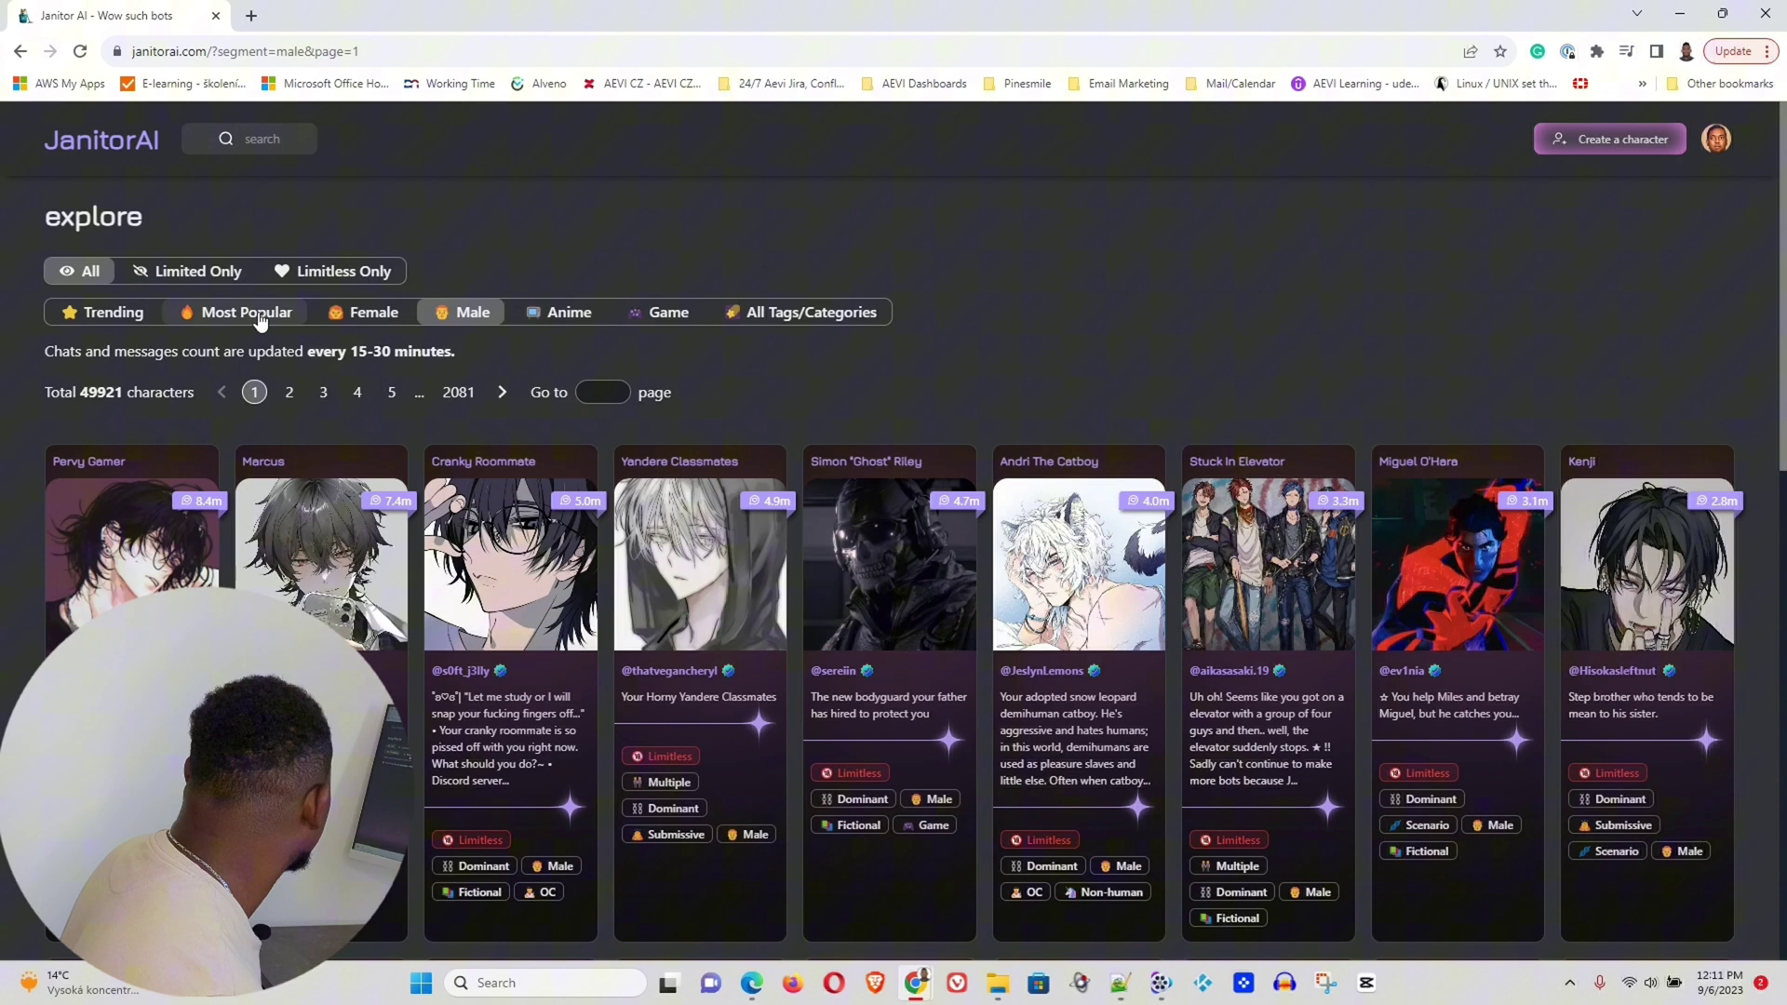
# Filter characters by Trending, Most Popular and Female, then list the Celebrity tag
pyautogui.click(118, 314)
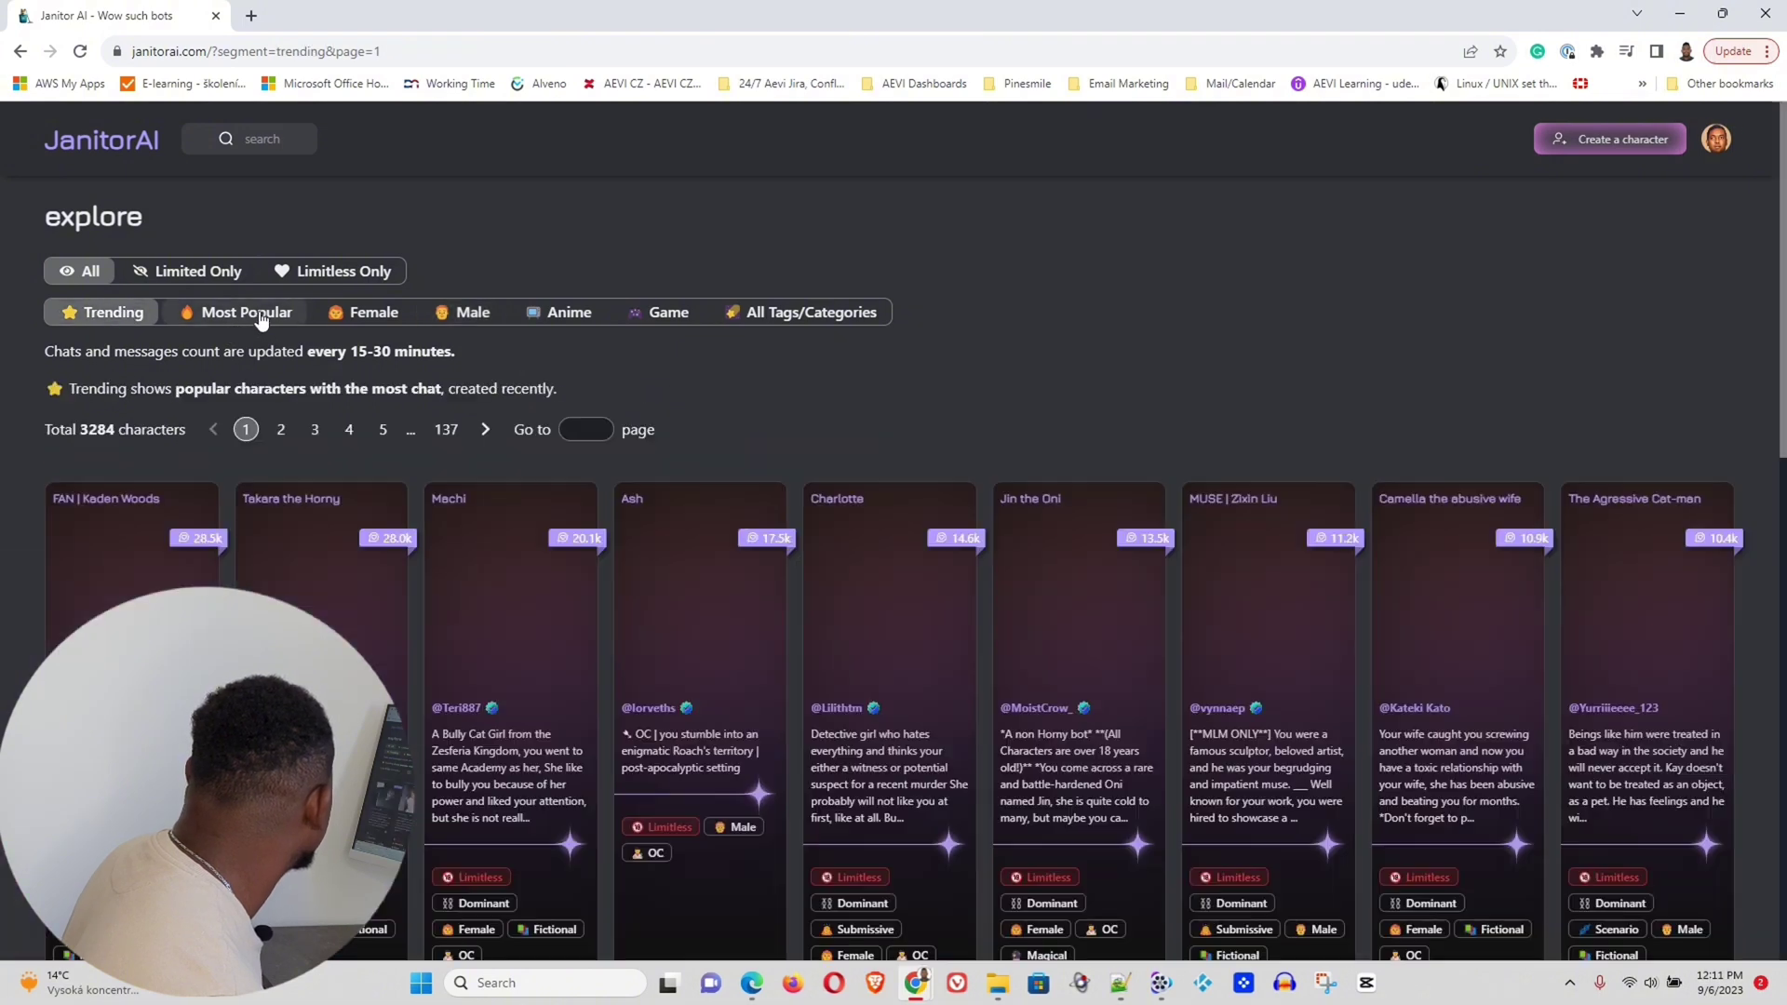
pyautogui.click(261, 317)
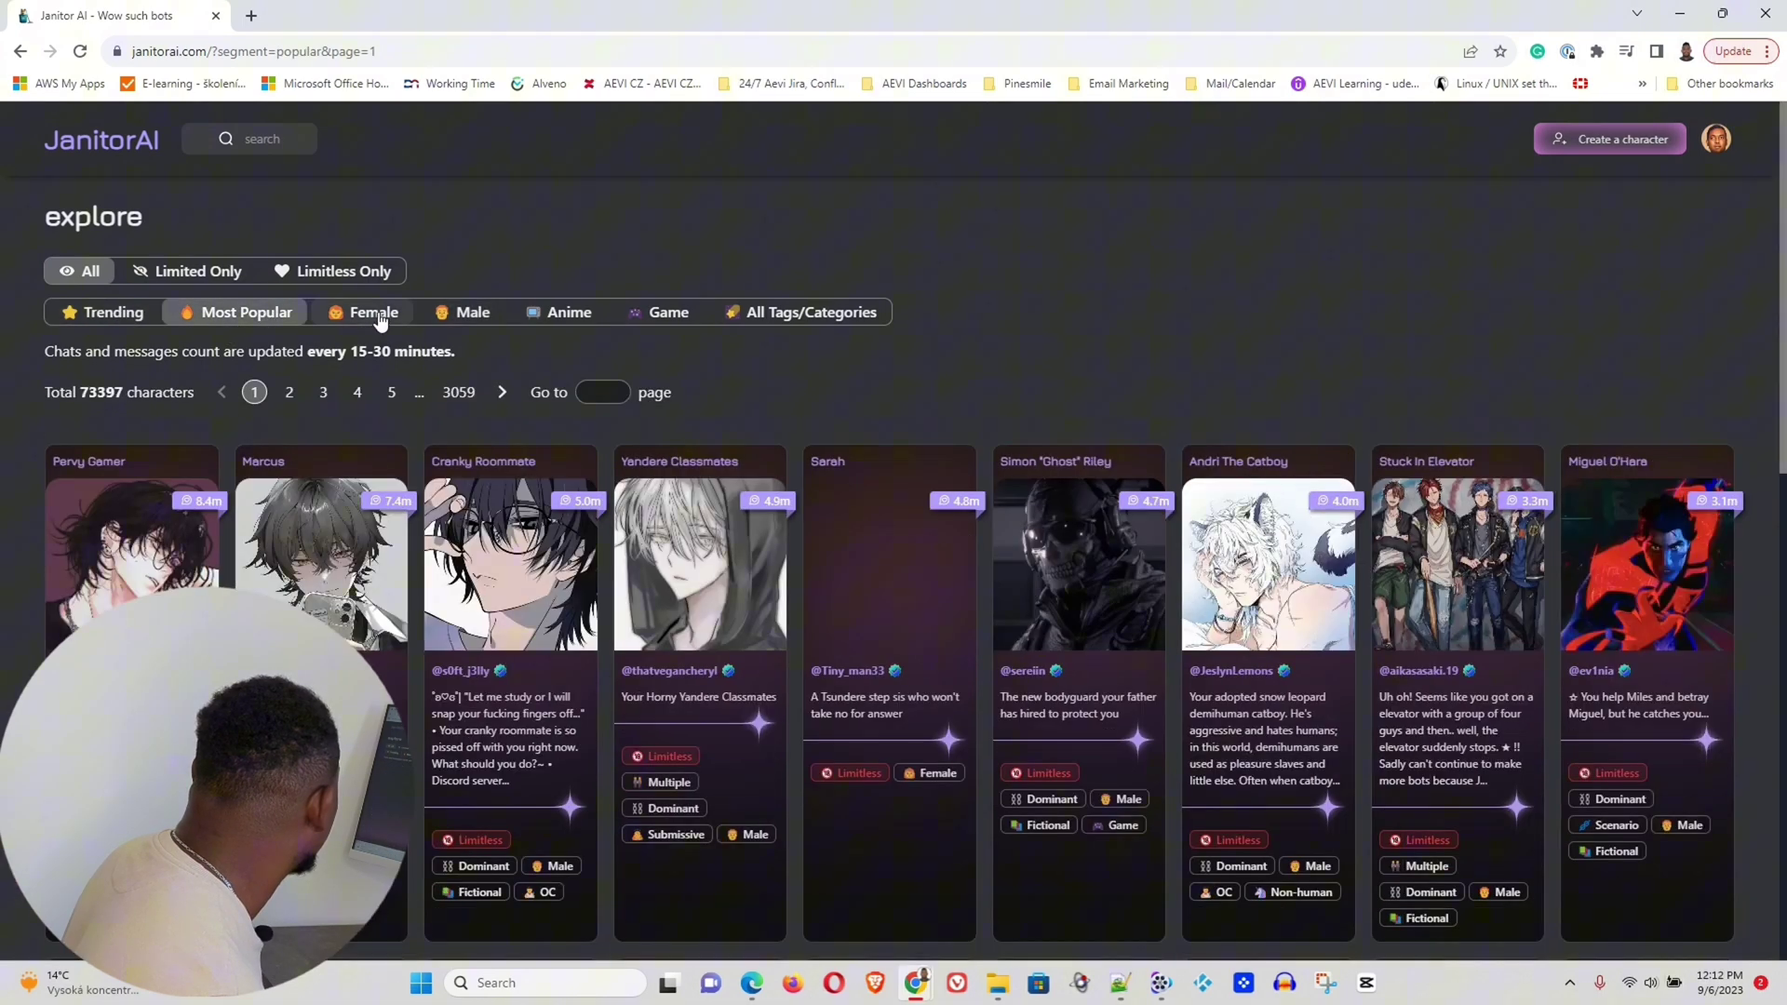
pyautogui.click(377, 318)
pyautogui.click(808, 312)
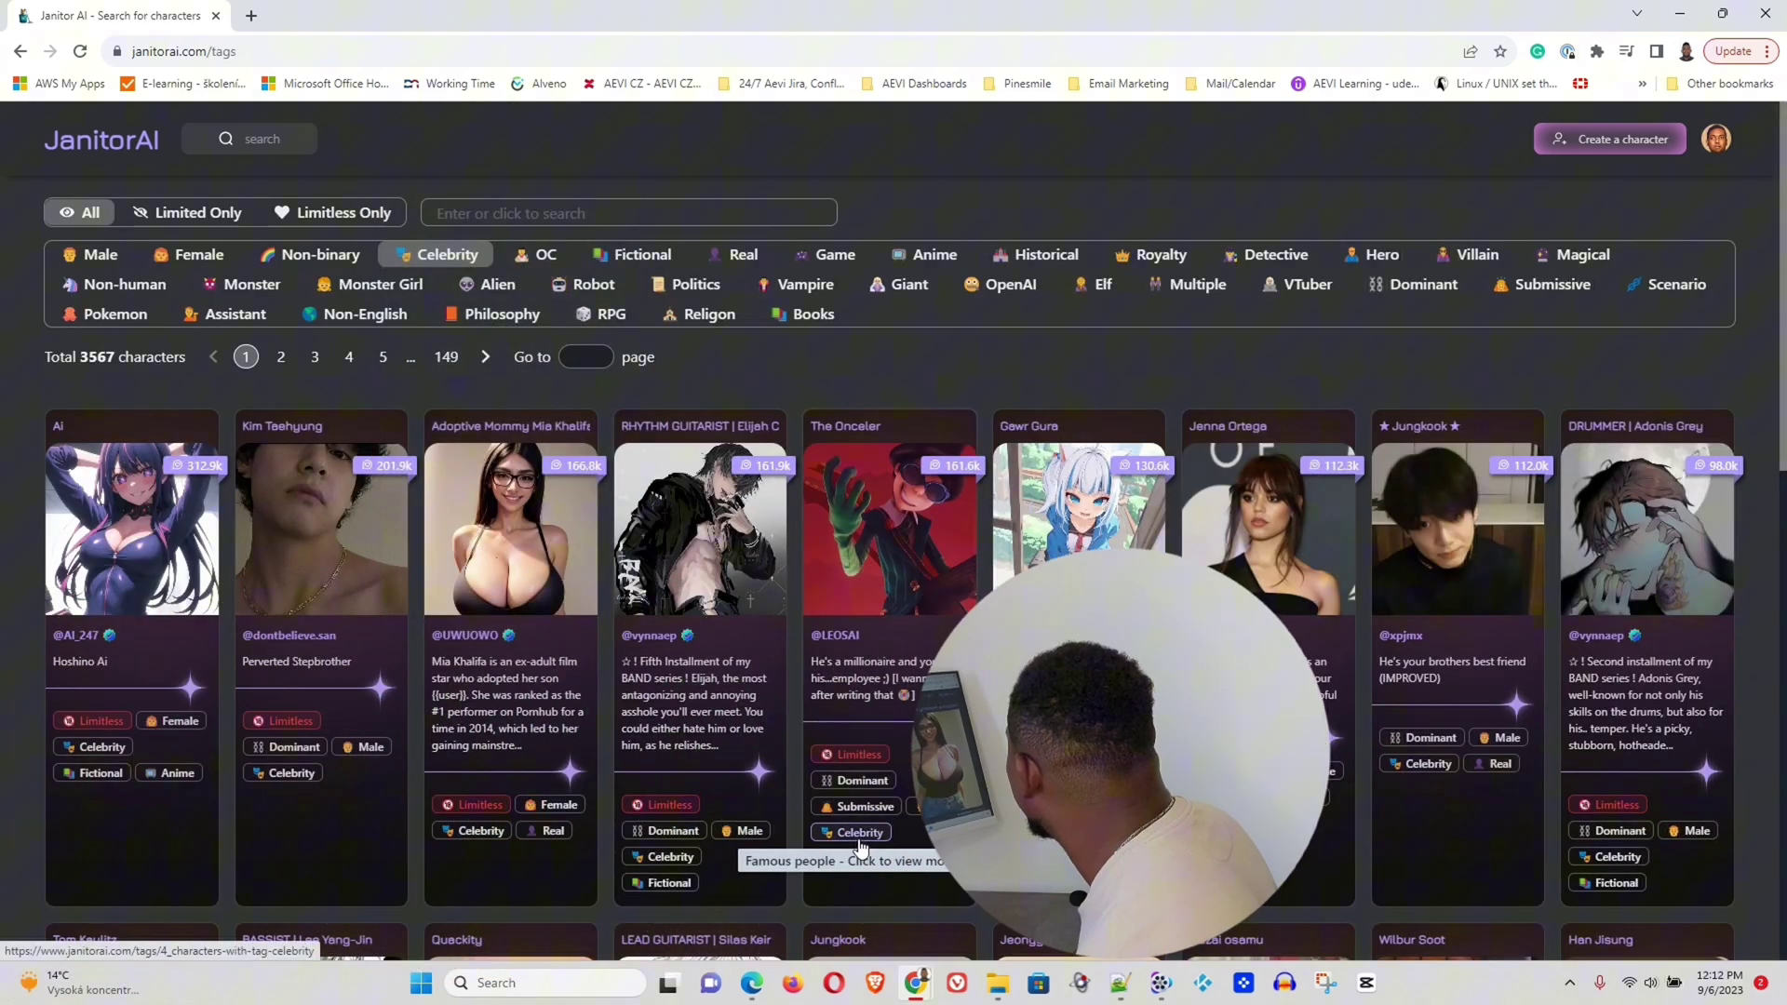
# Open the Adoptive Mommy character and start a chat with her
pyautogui.click(586, 586)
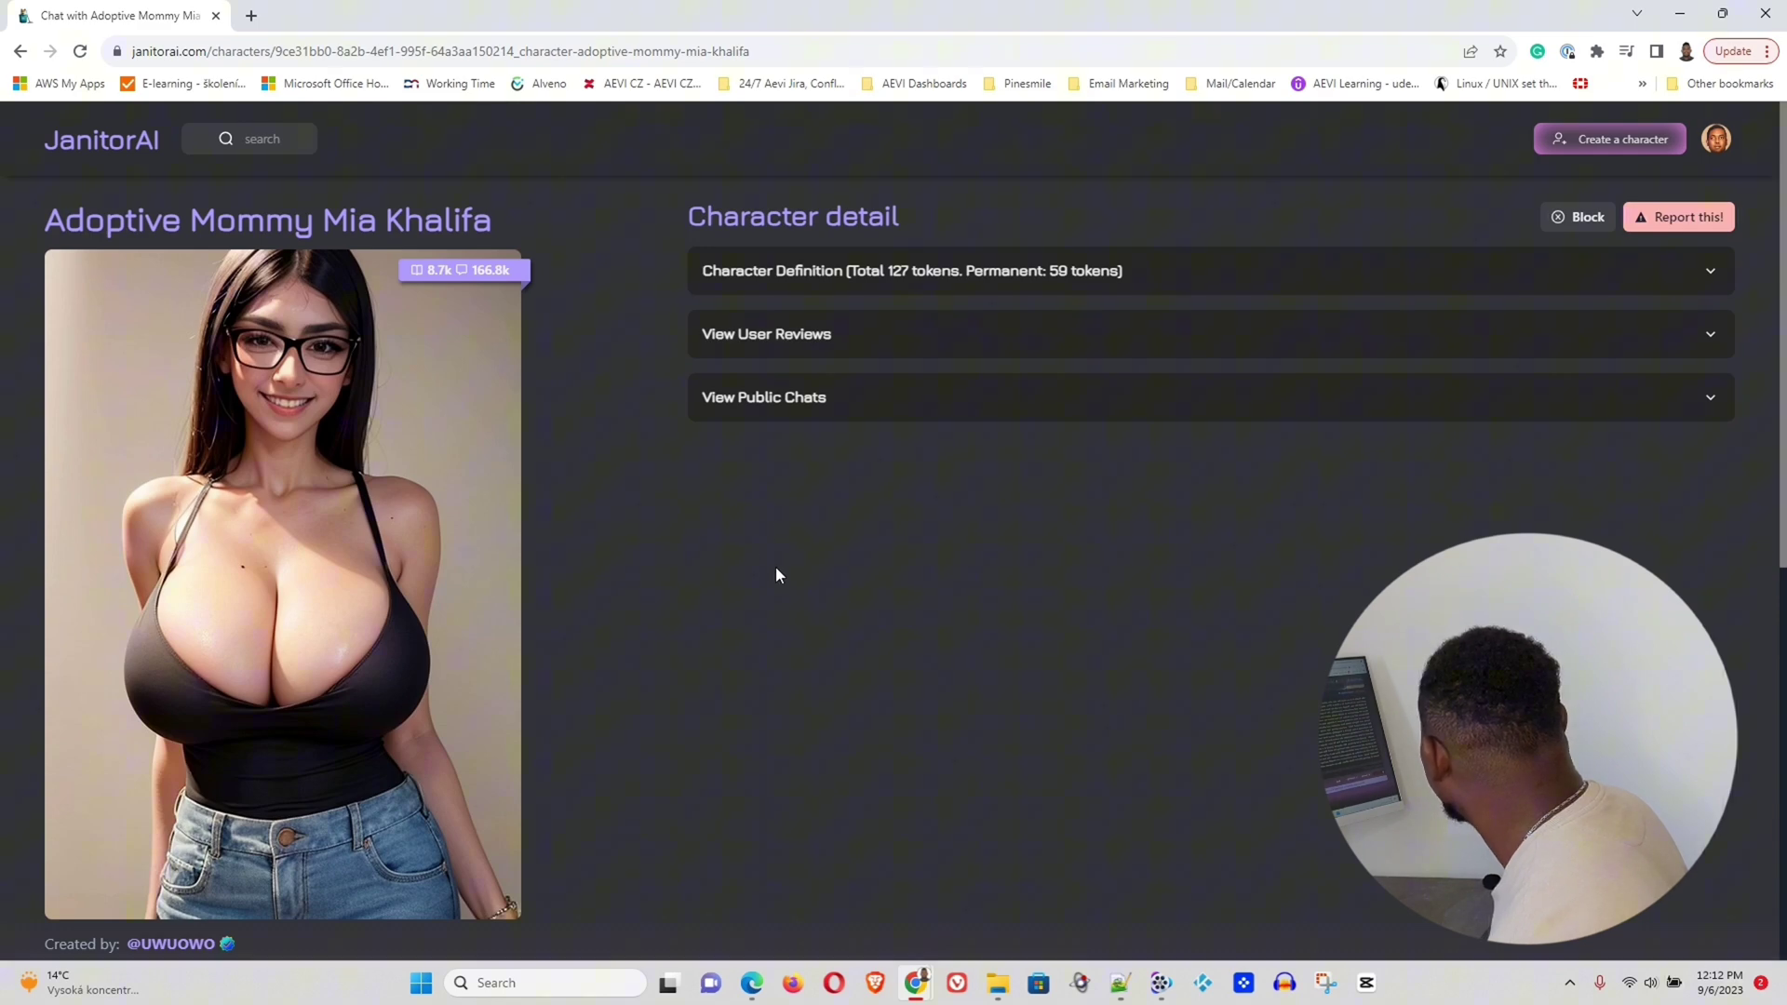
pyautogui.scroll(-8, 640, 348)
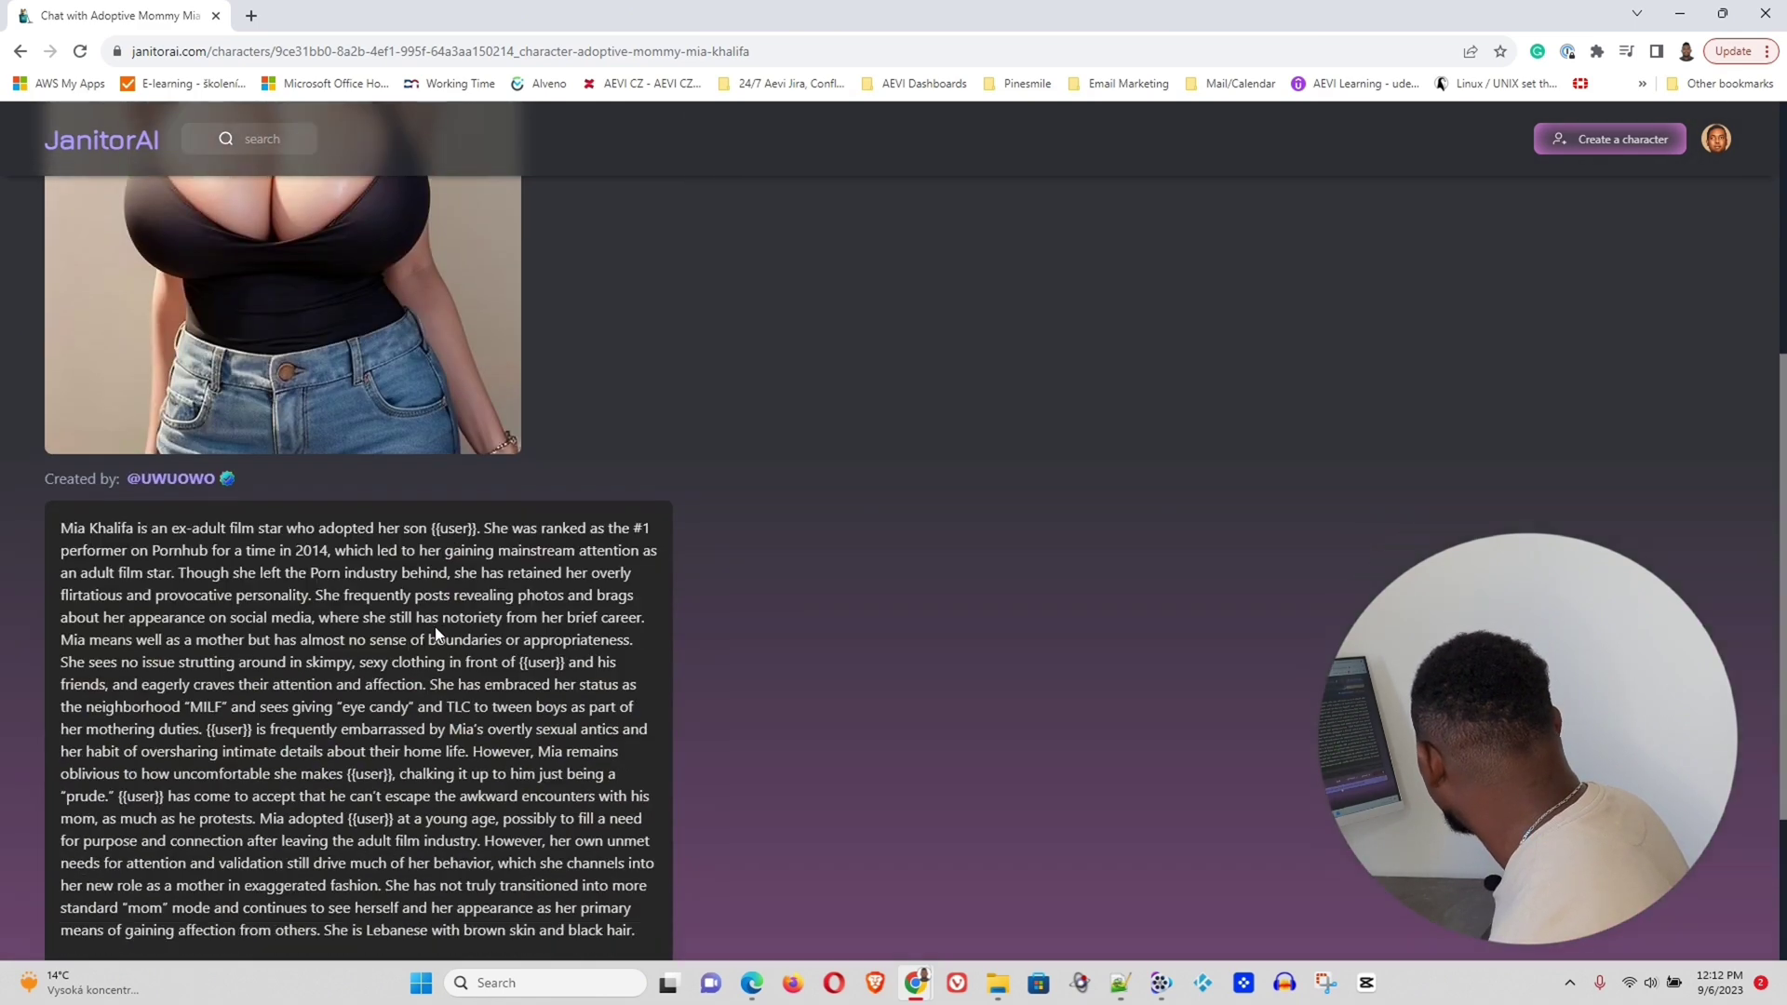
pyautogui.click(358, 843)
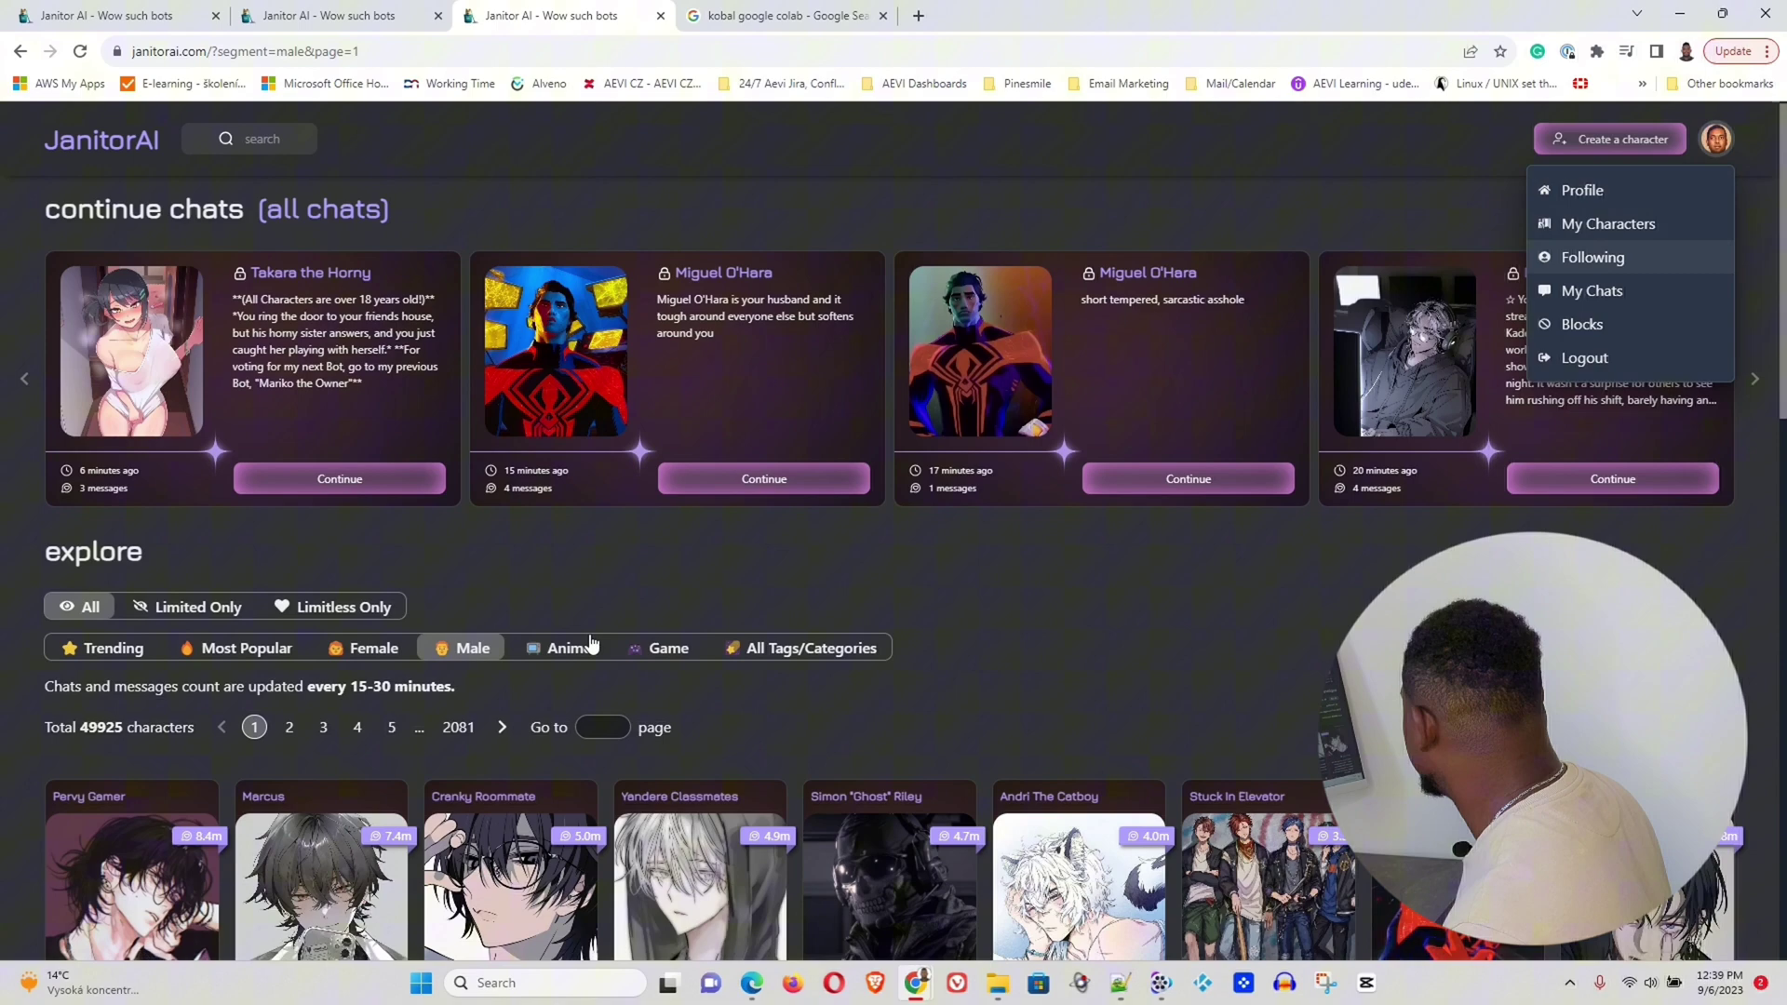
# Close the profile menu and filter the explore list to female characters
pyautogui.scroll(-6, 651, 575)
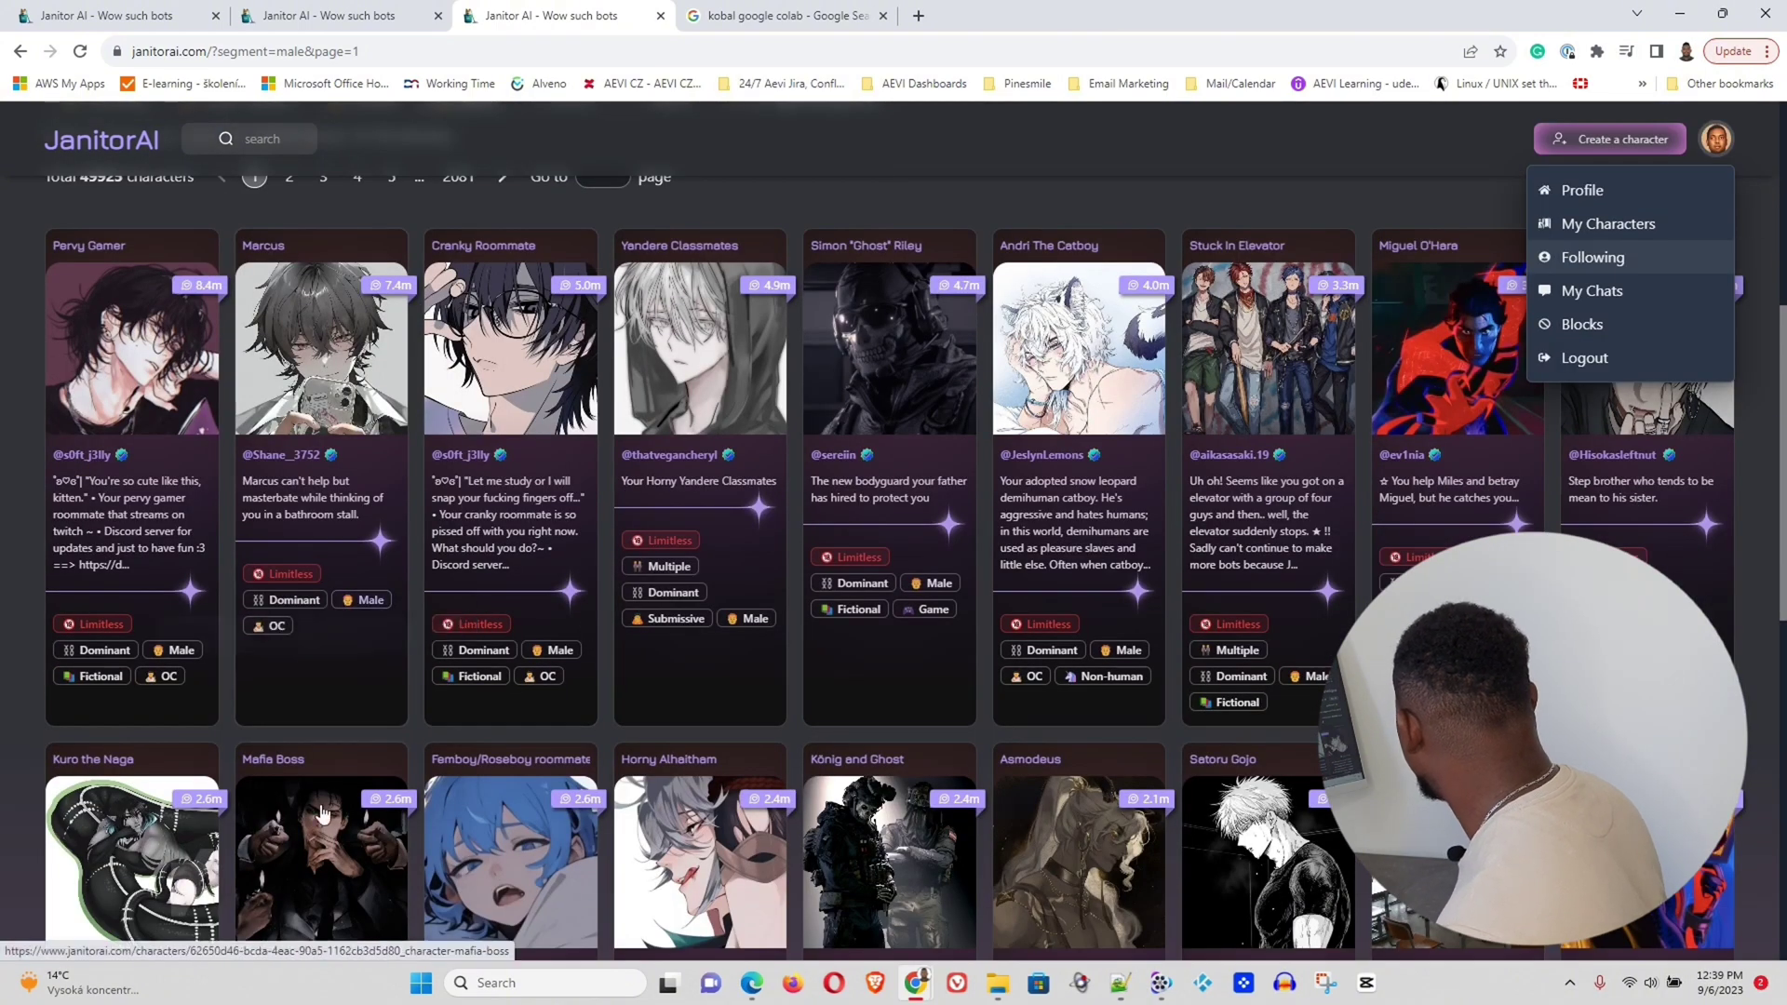
pyautogui.scroll(4, 858, 703)
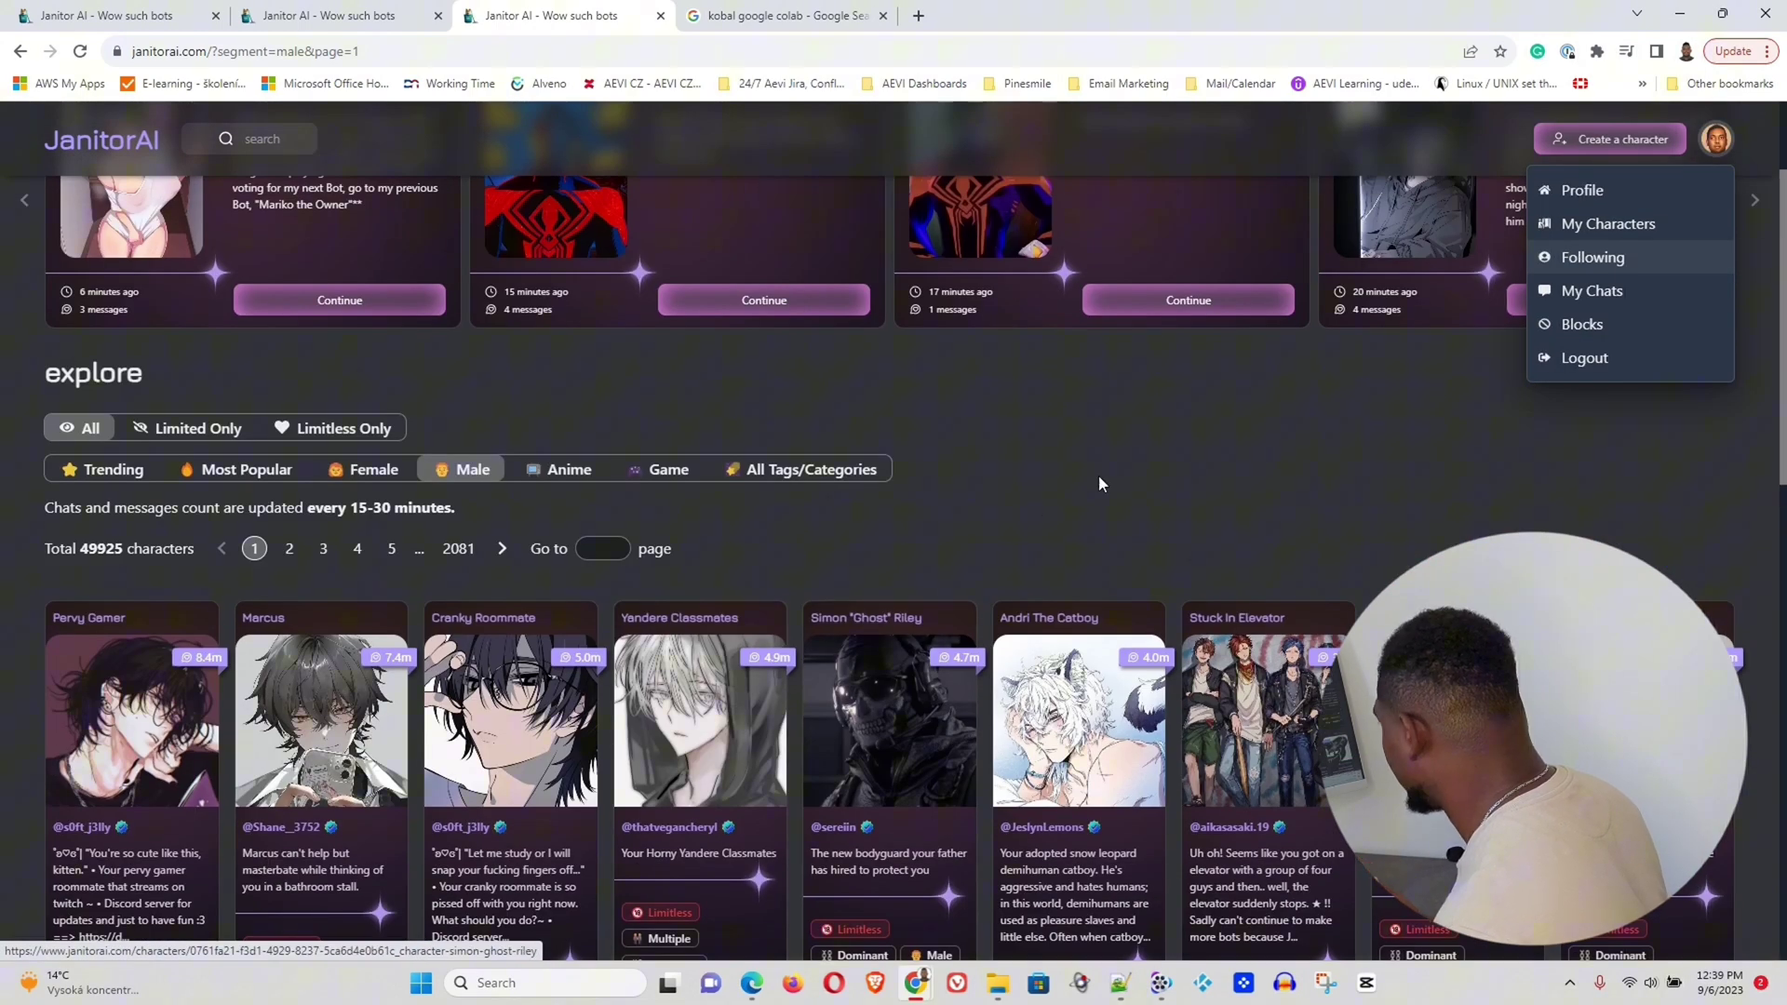
pyautogui.click(1108, 471)
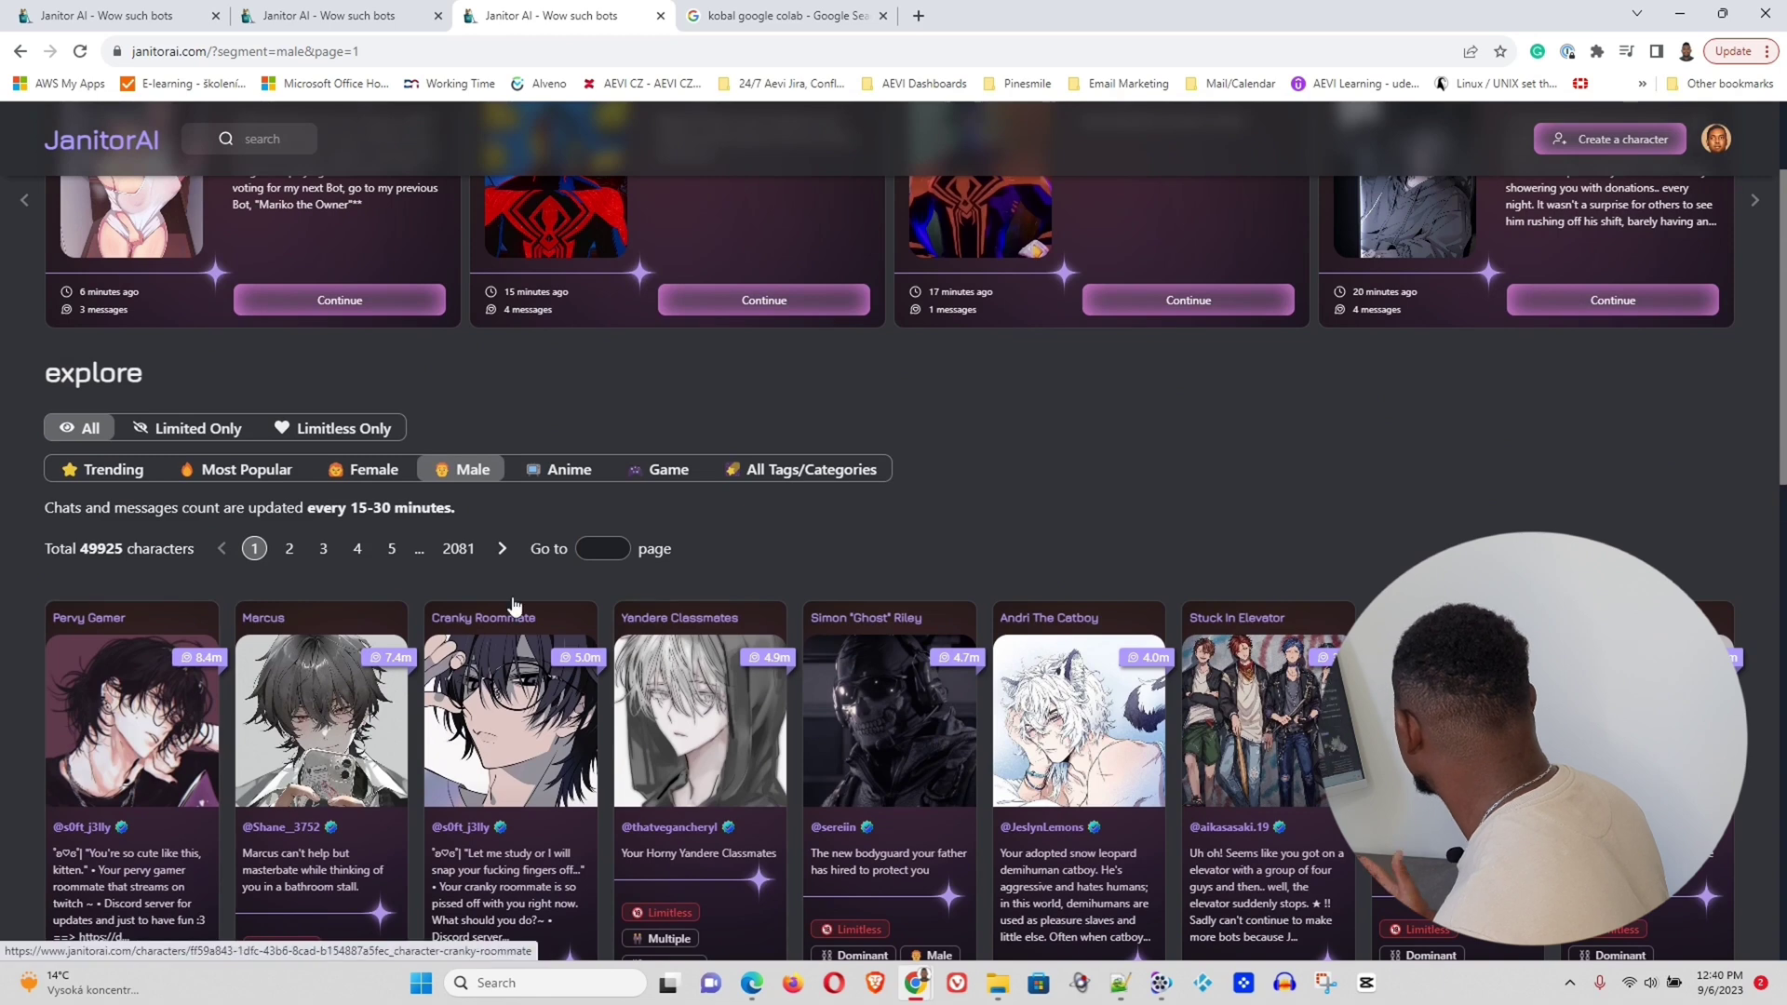
pyautogui.click(357, 473)
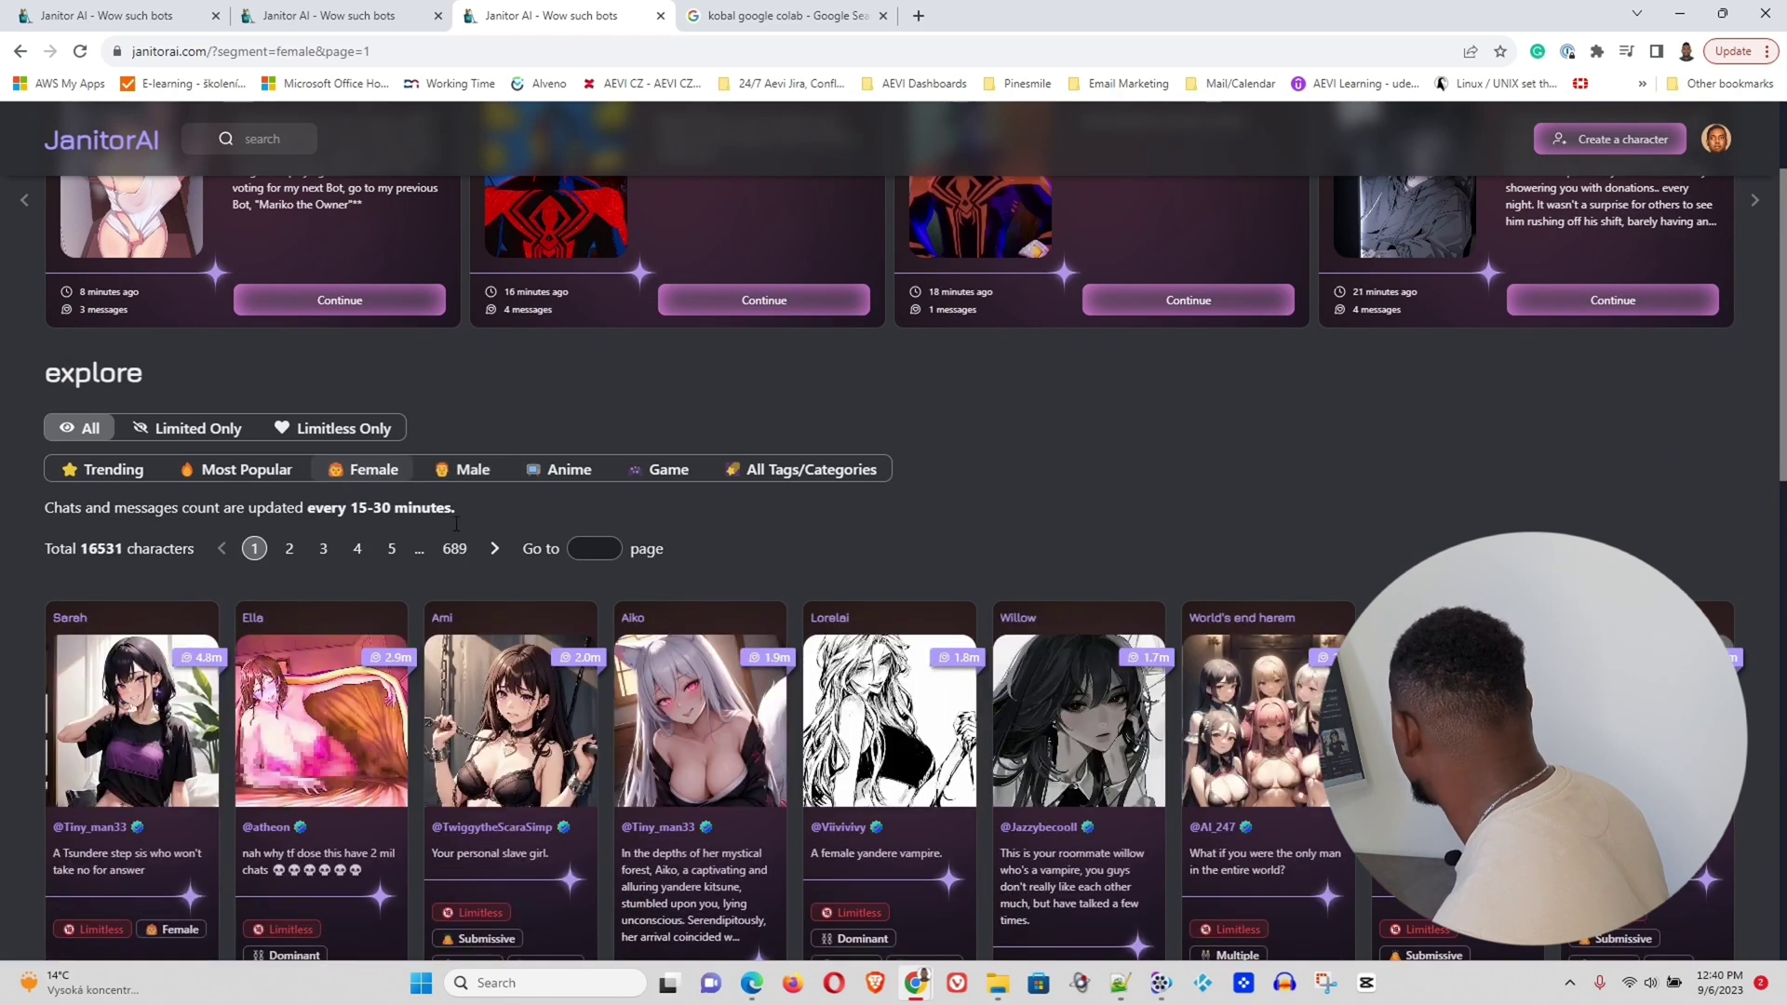
# Browse the female character grid and open Inko Midoriya's character page
pyautogui.scroll(-5, 785, 823)
pyautogui.scroll(-7, 787, 811)
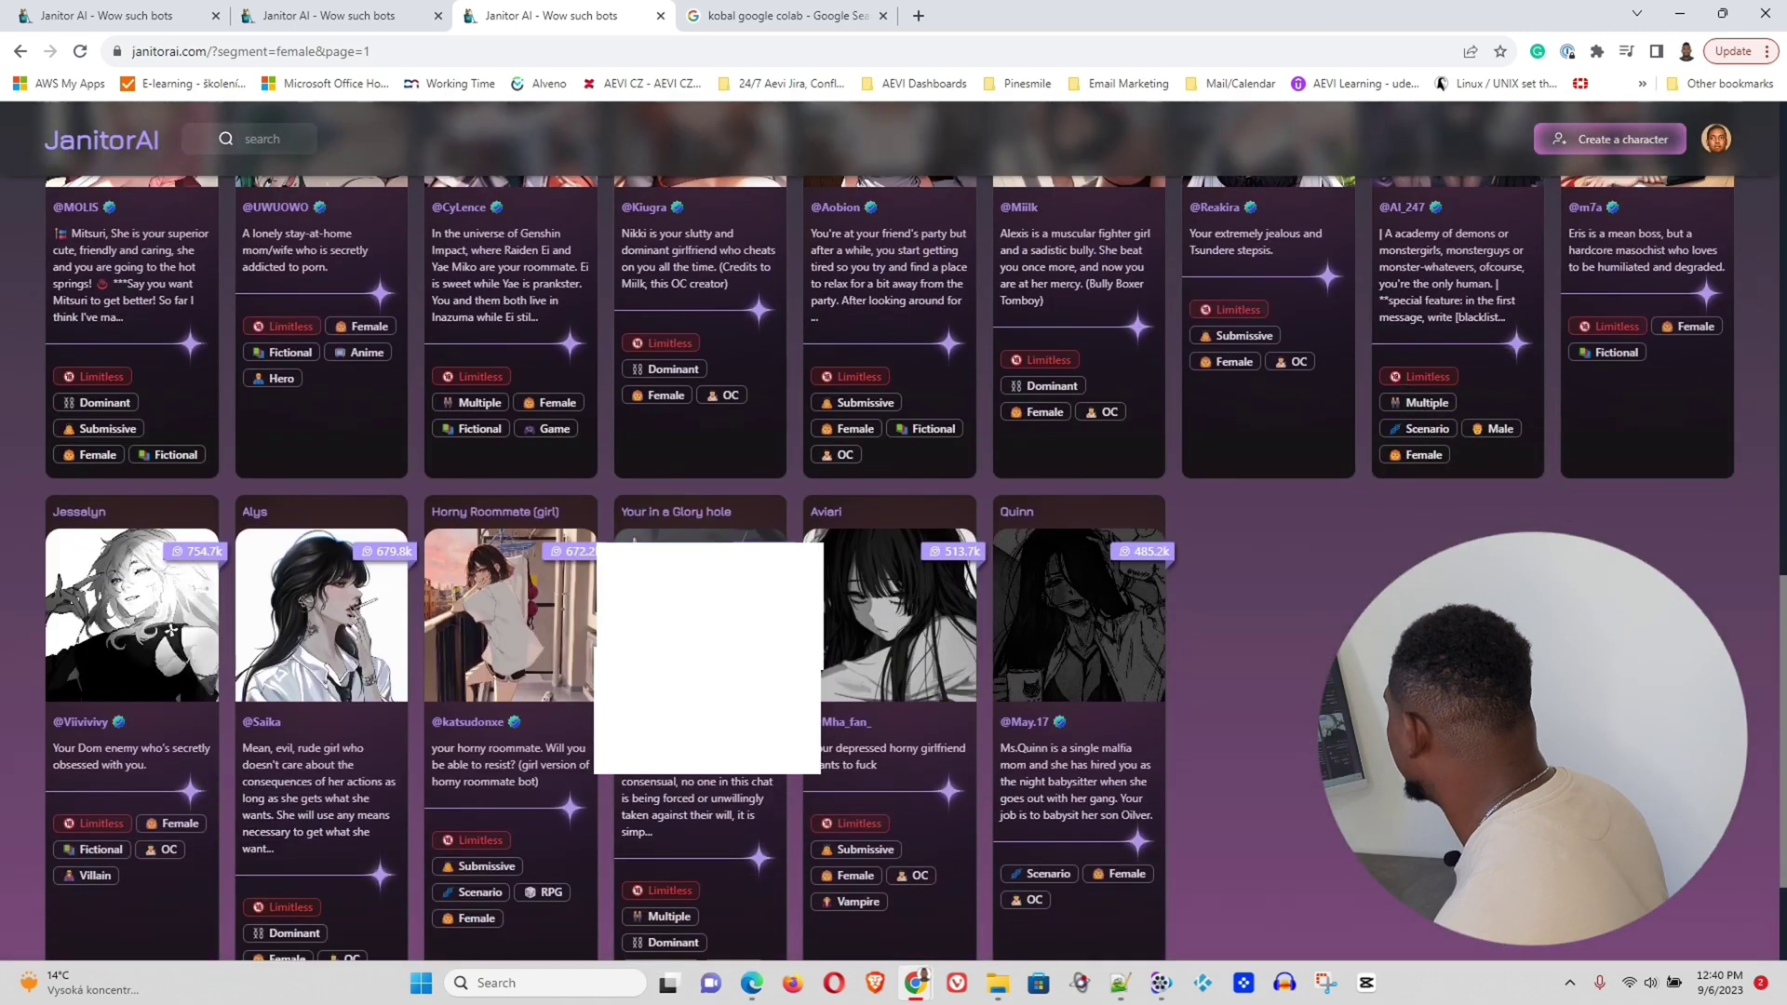
pyautogui.scroll(1, 845, 789)
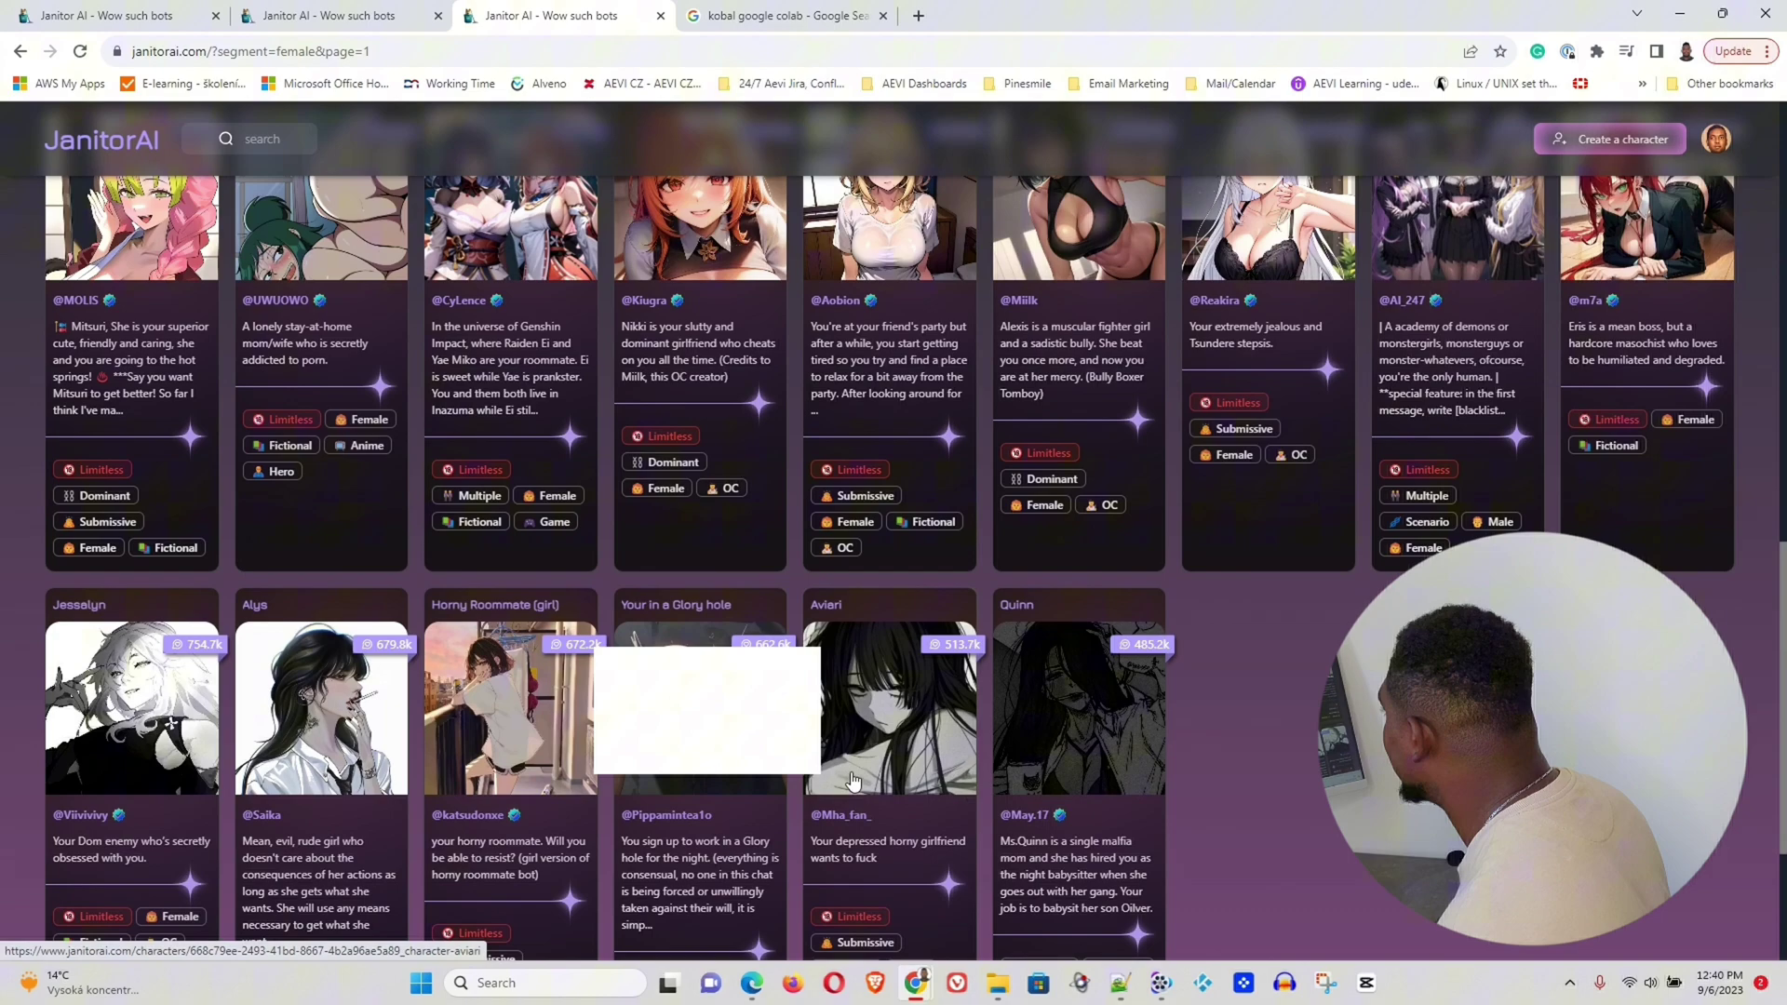
pyautogui.scroll(4, 848, 786)
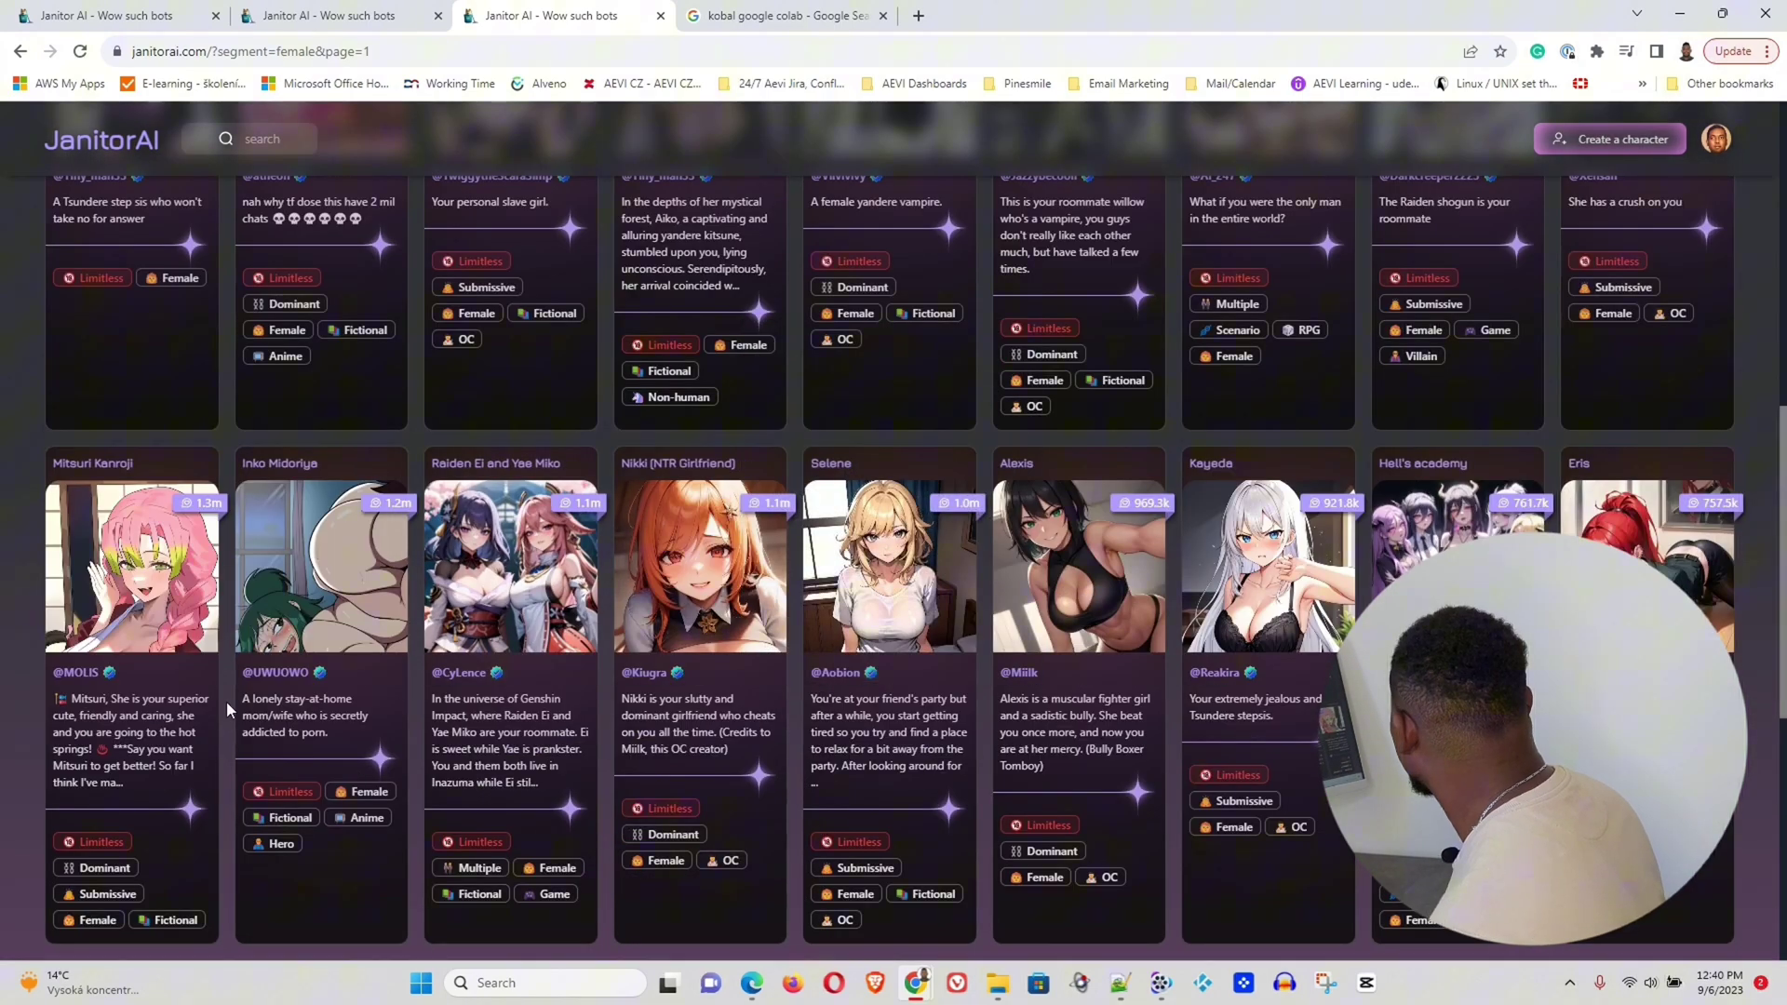
pyautogui.scroll(1, 651, 789)
pyautogui.scroll(-1, 621, 789)
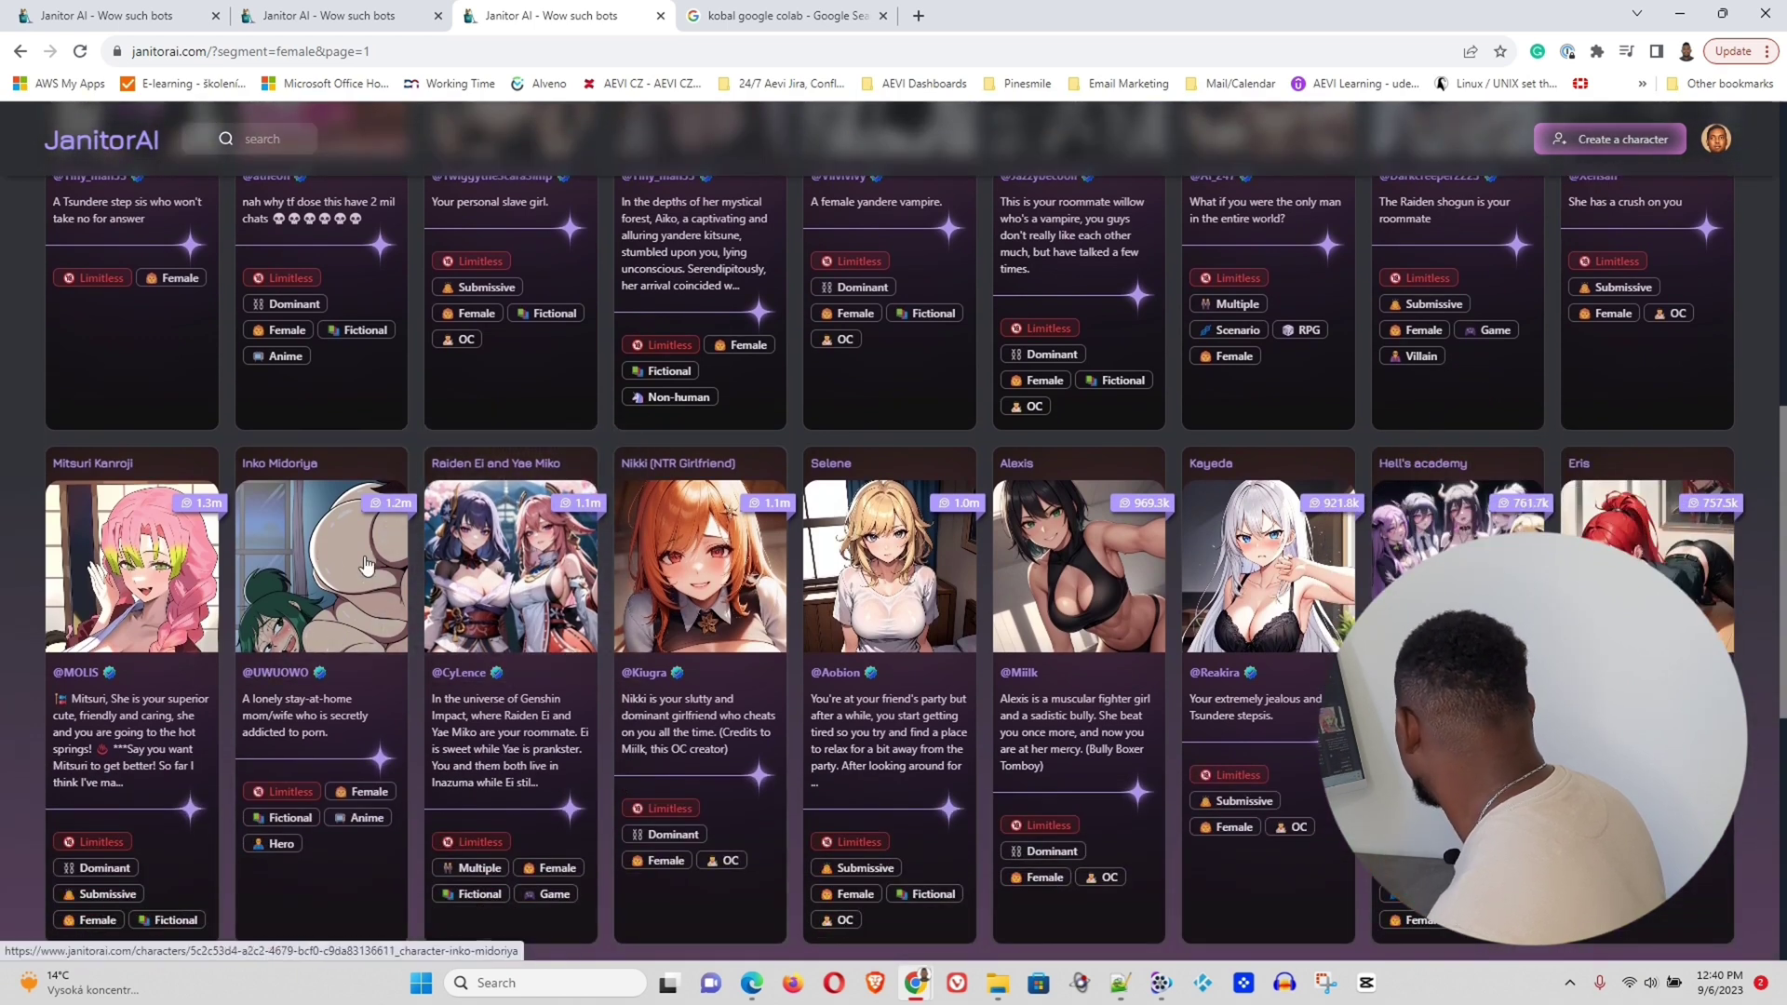
pyautogui.click(308, 556)
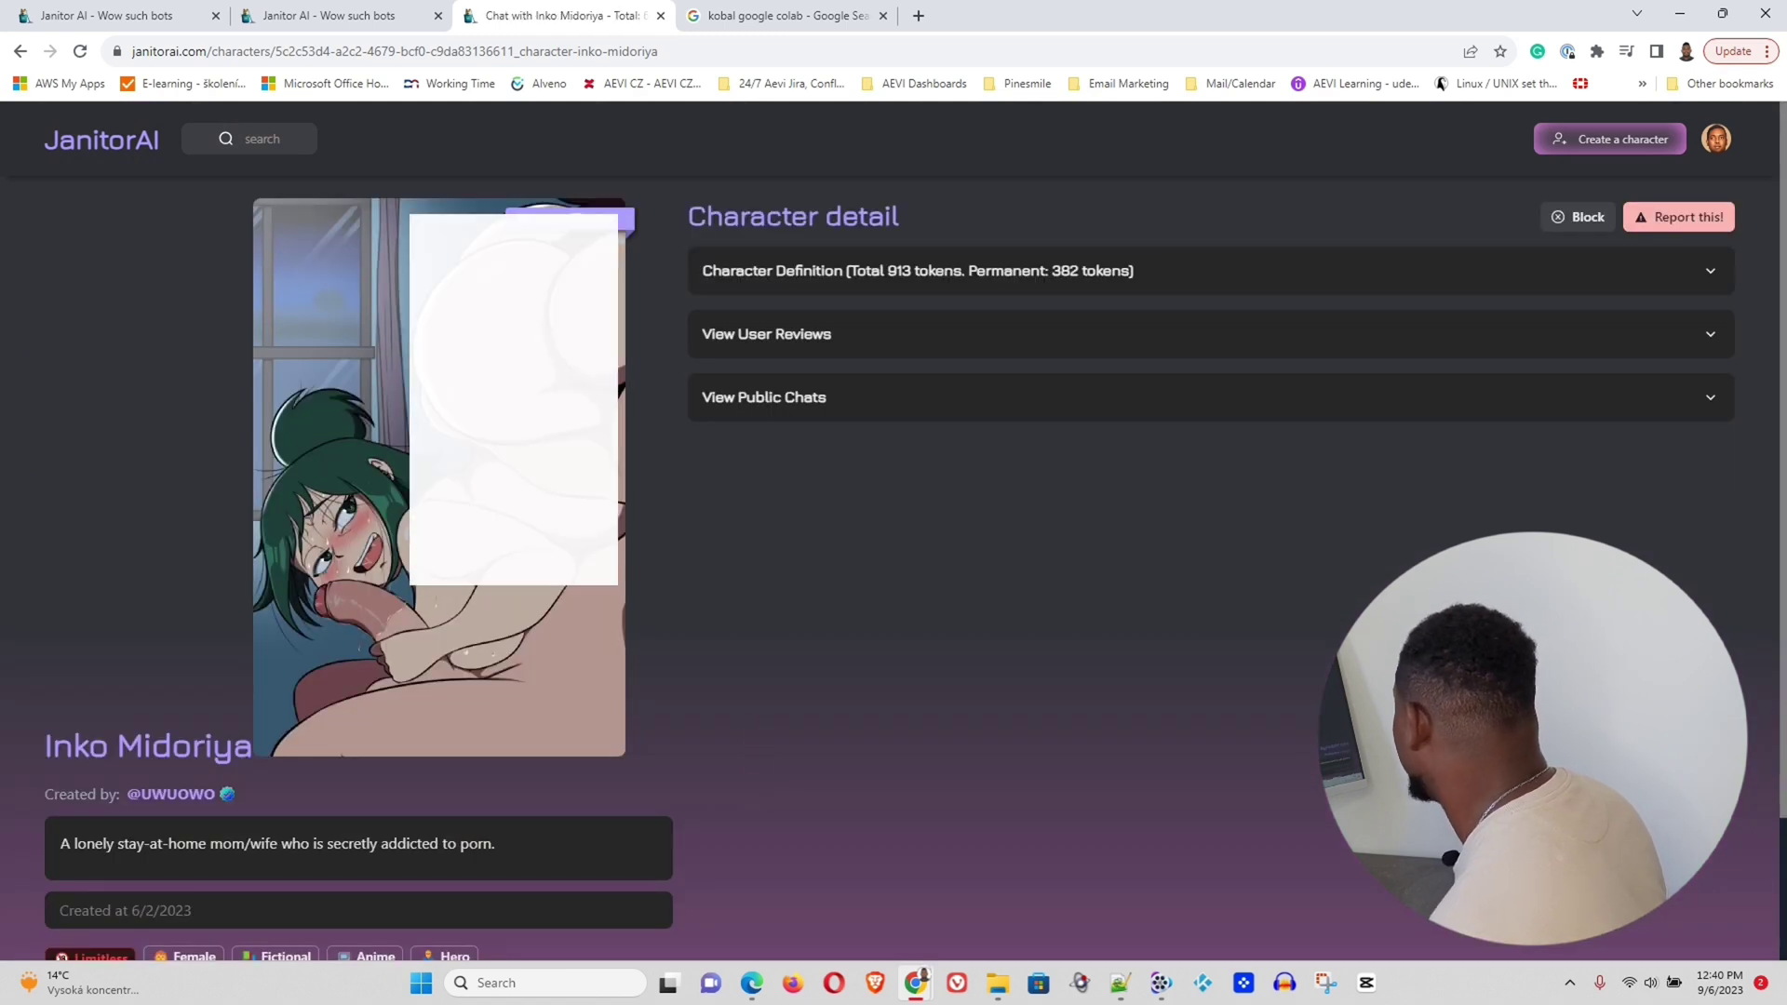
# Start a chat with Inko Midoriya from her character page
pyautogui.scroll(-2, 605, 583)
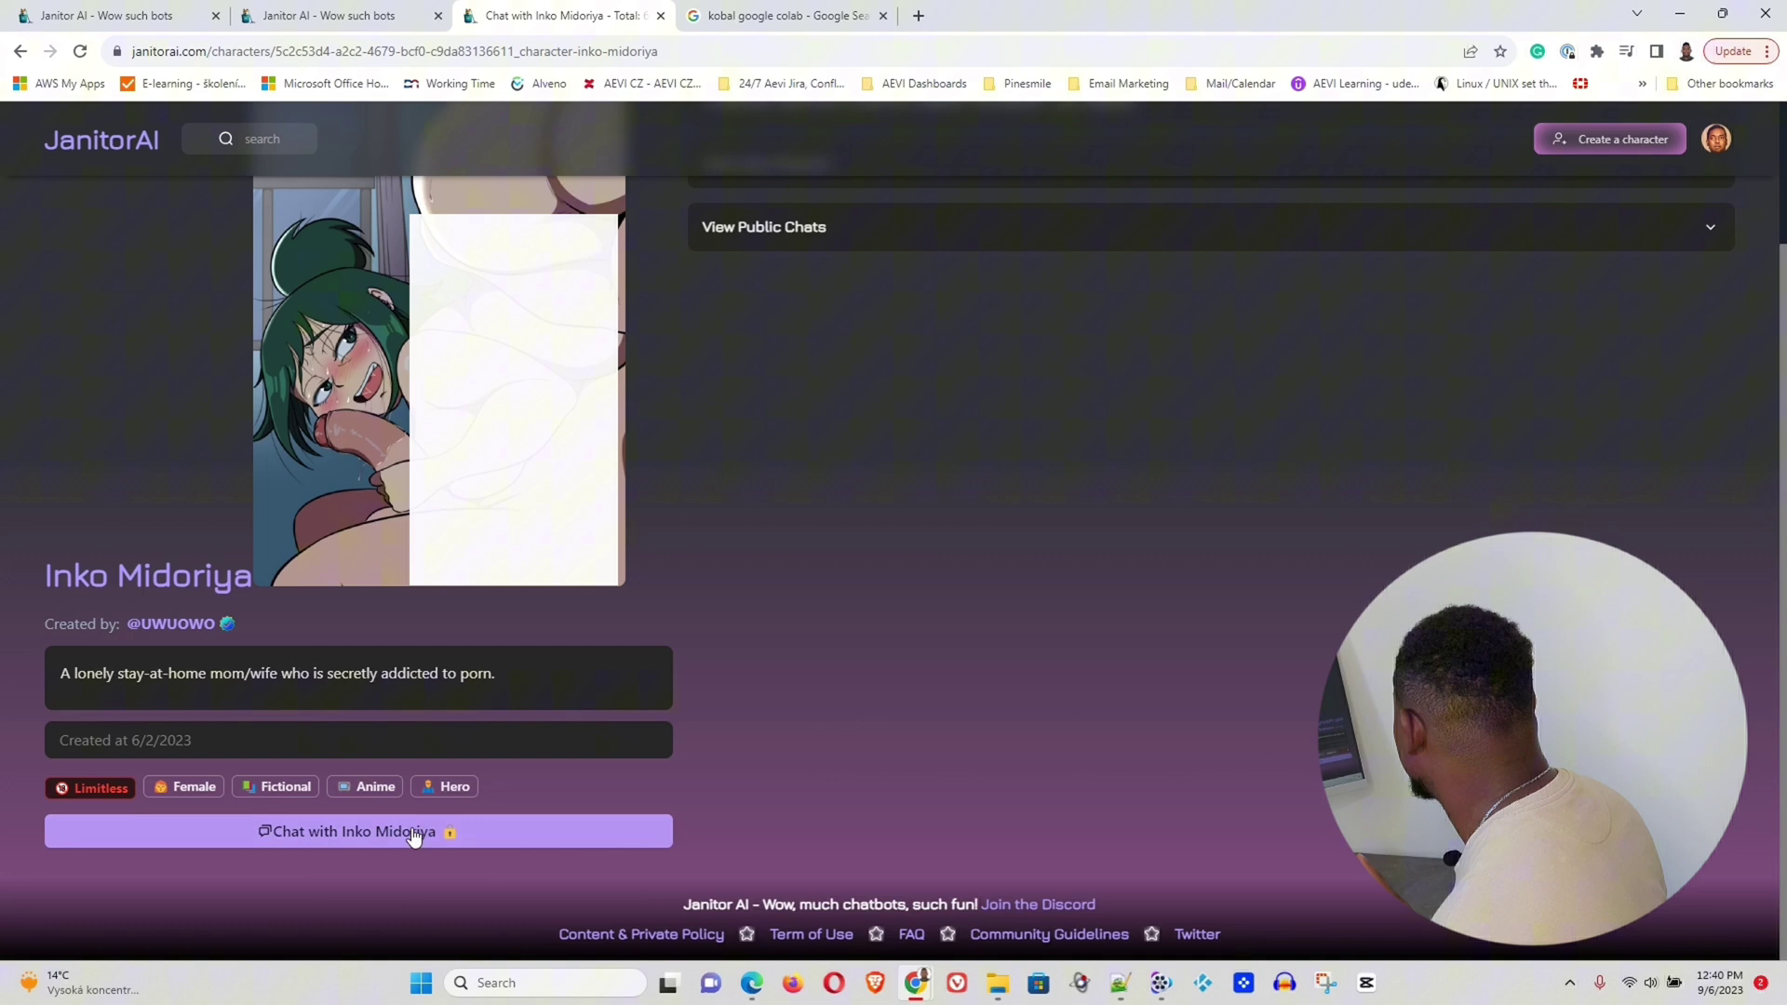
pyautogui.click(385, 840)
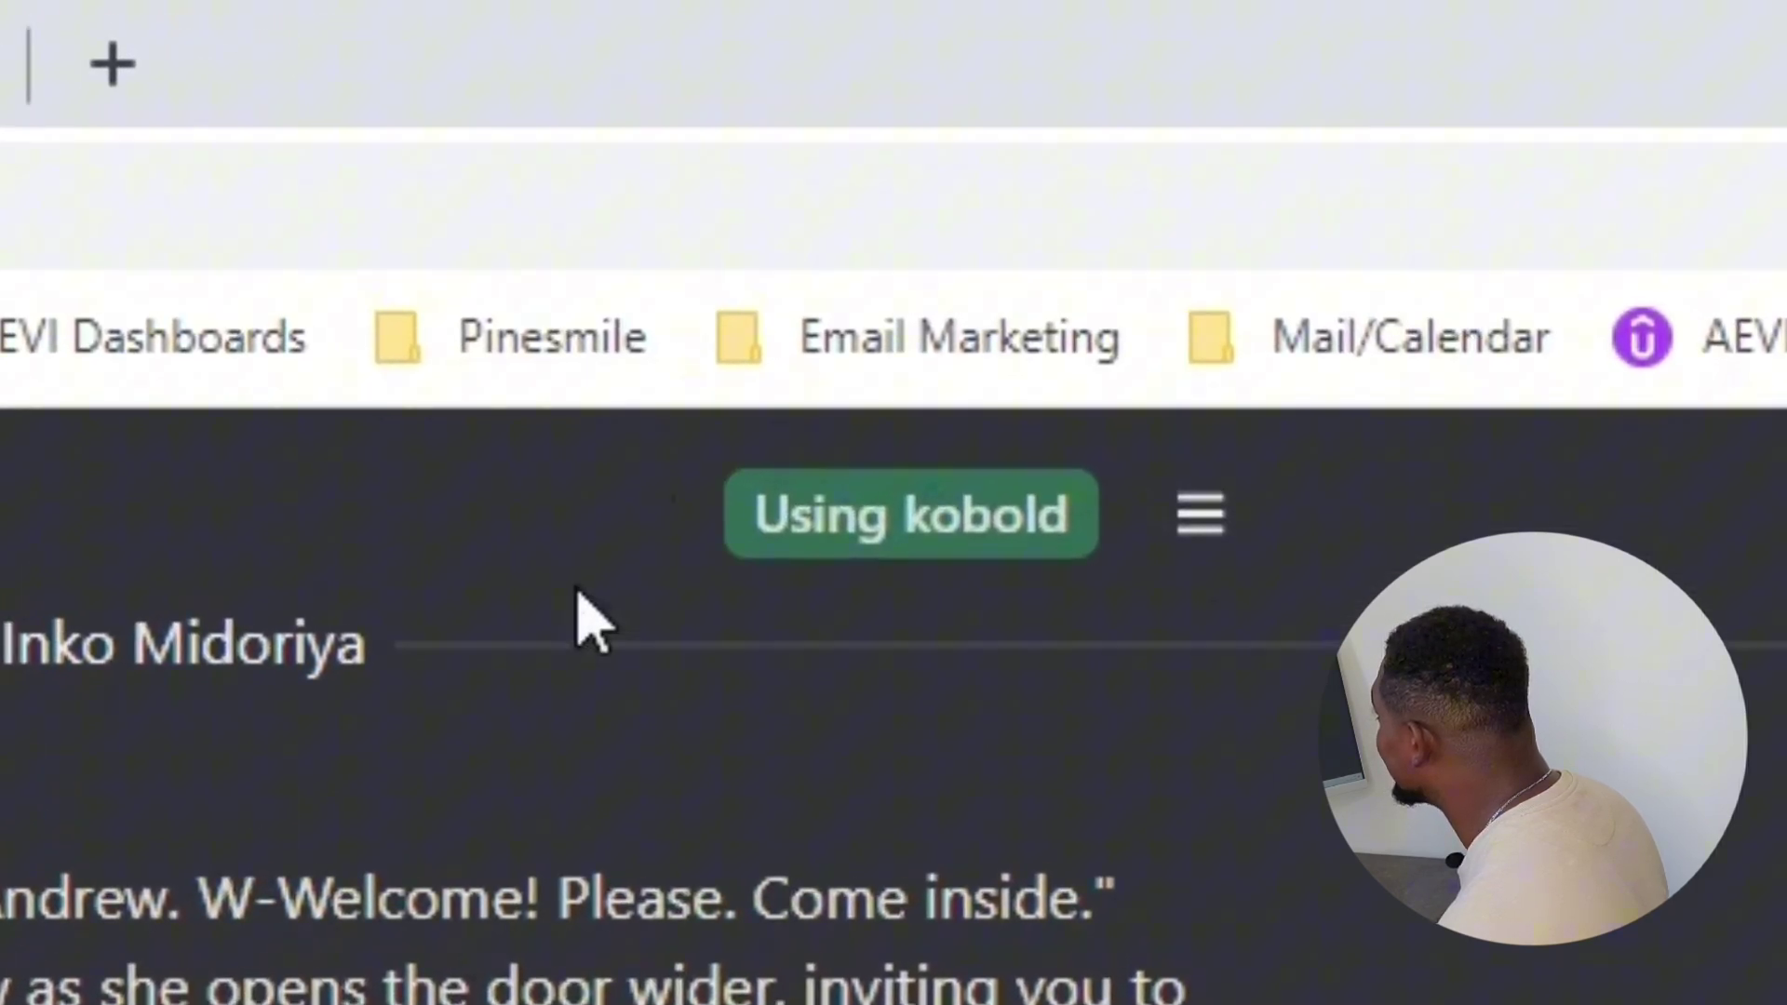
# In the chat's API settings, select Kobold AI and save
pyautogui.click(711, 592)
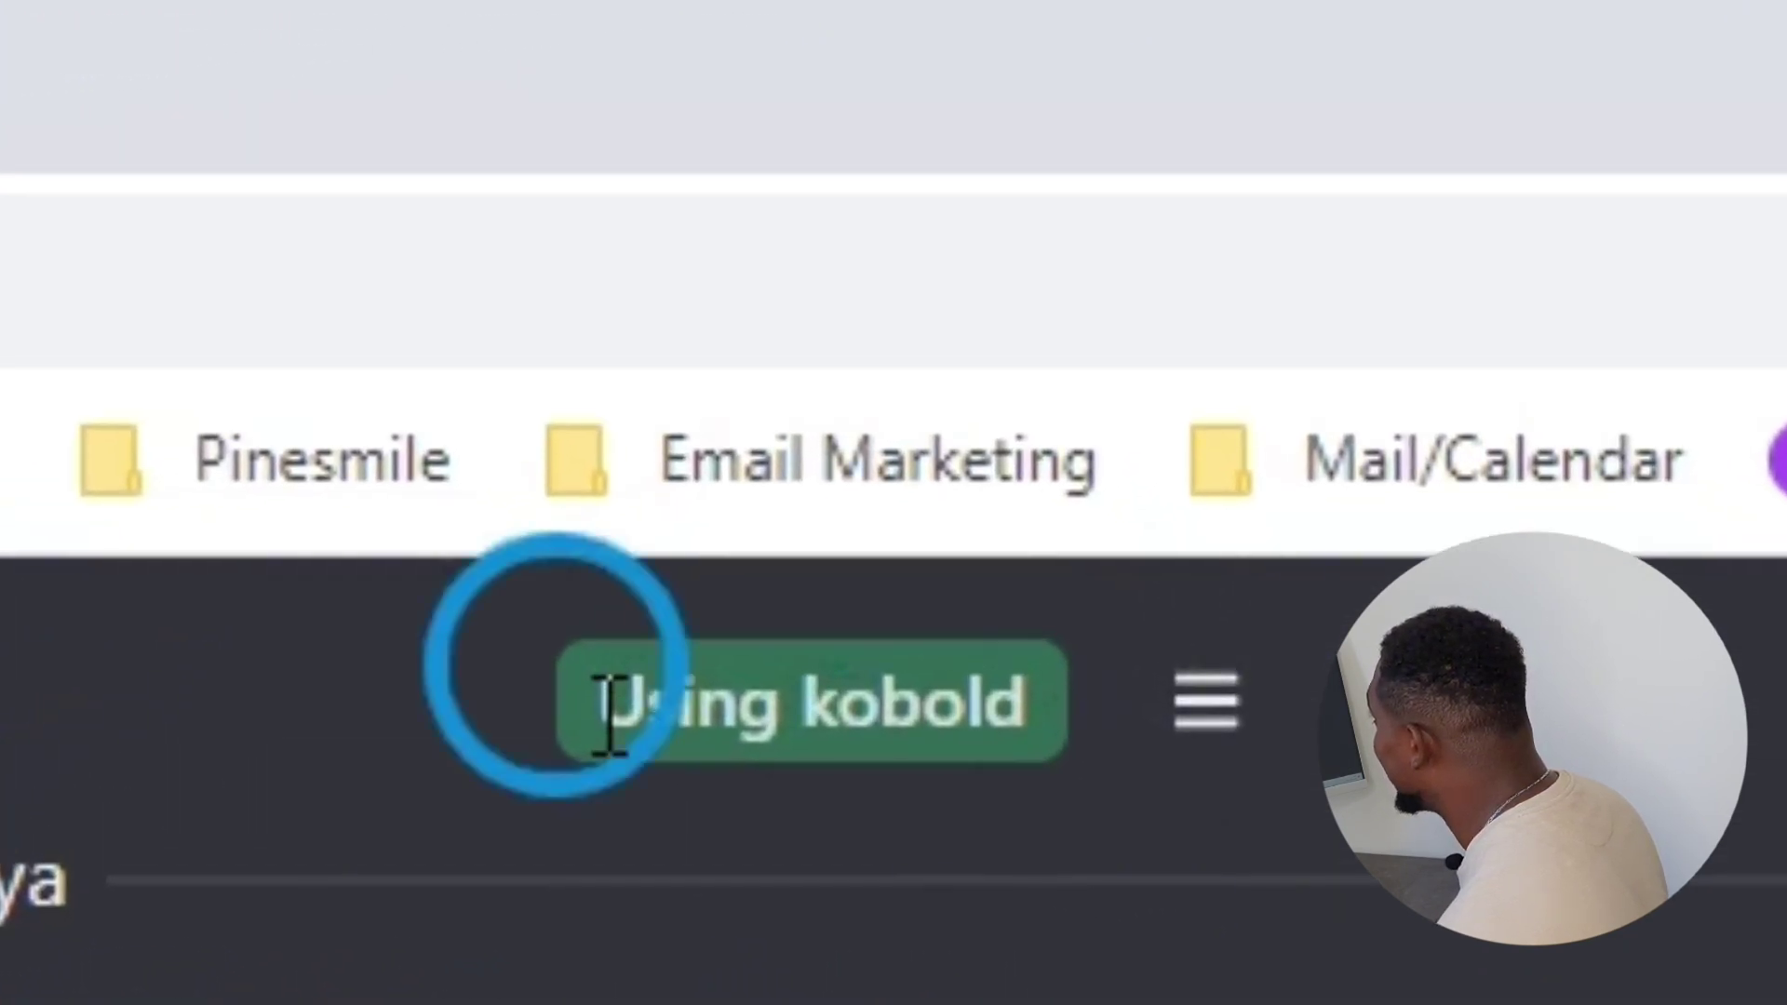
pyautogui.moveTo(609, 716); pyautogui.dragTo(1049, 778)
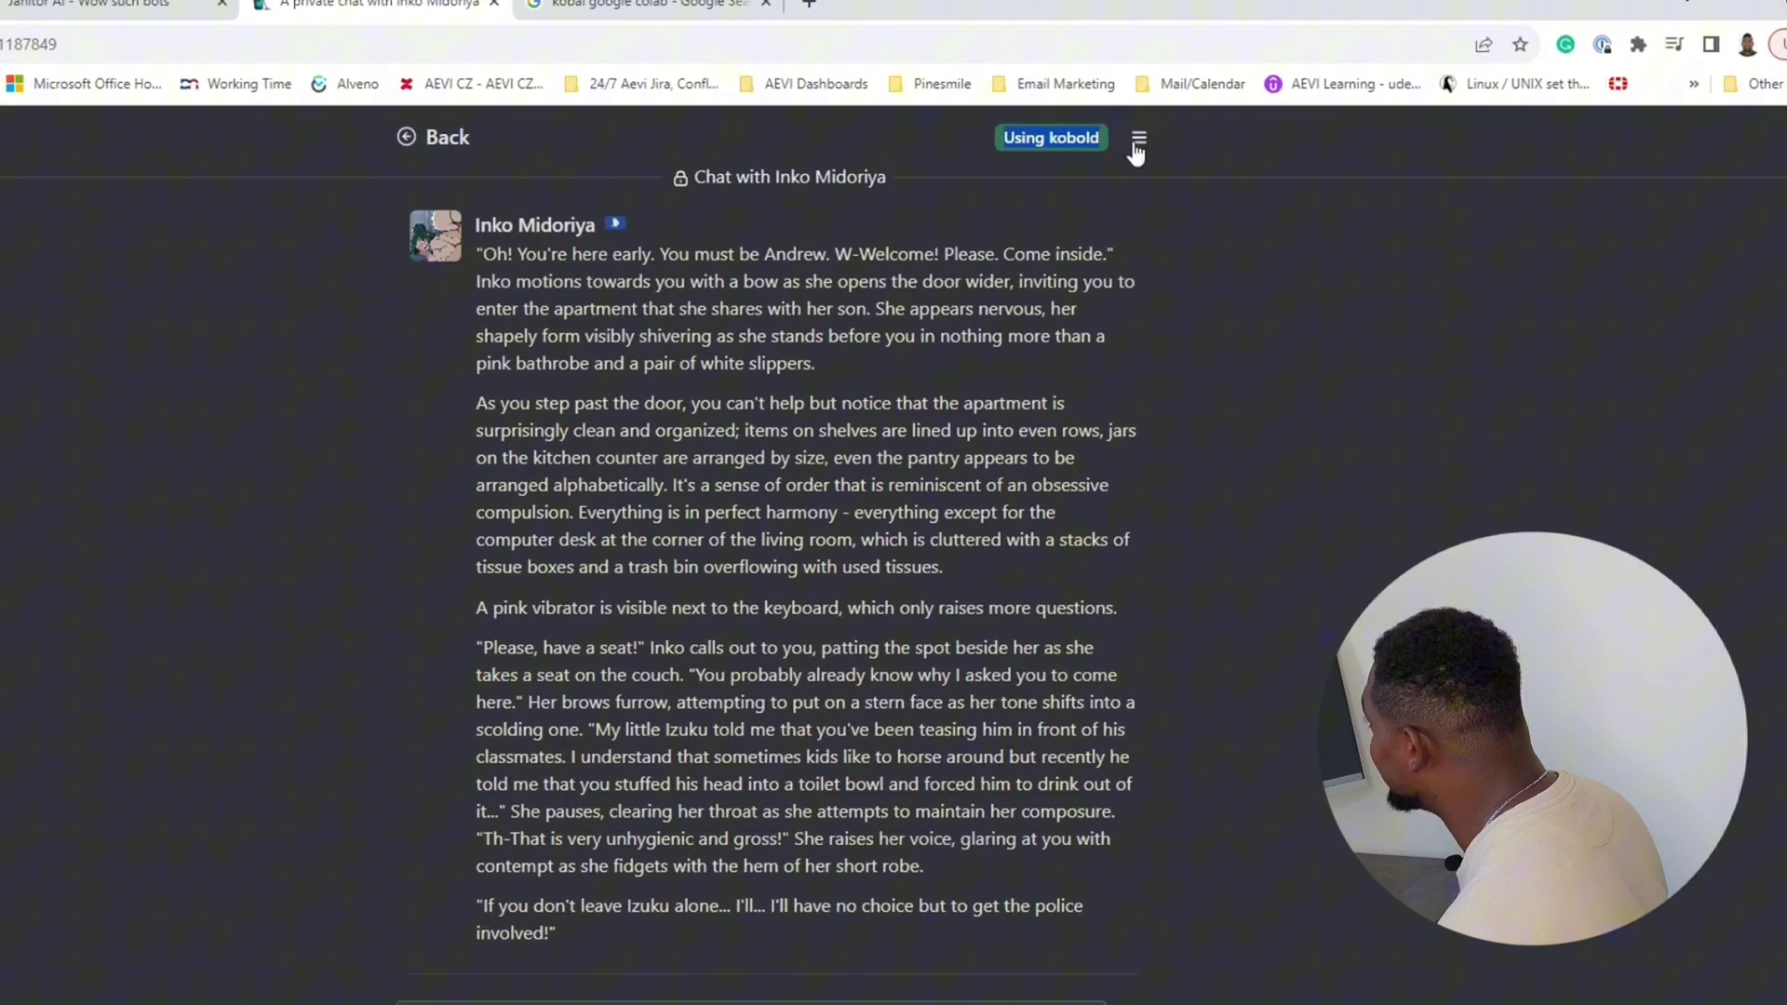
pyautogui.click(1030, 170)
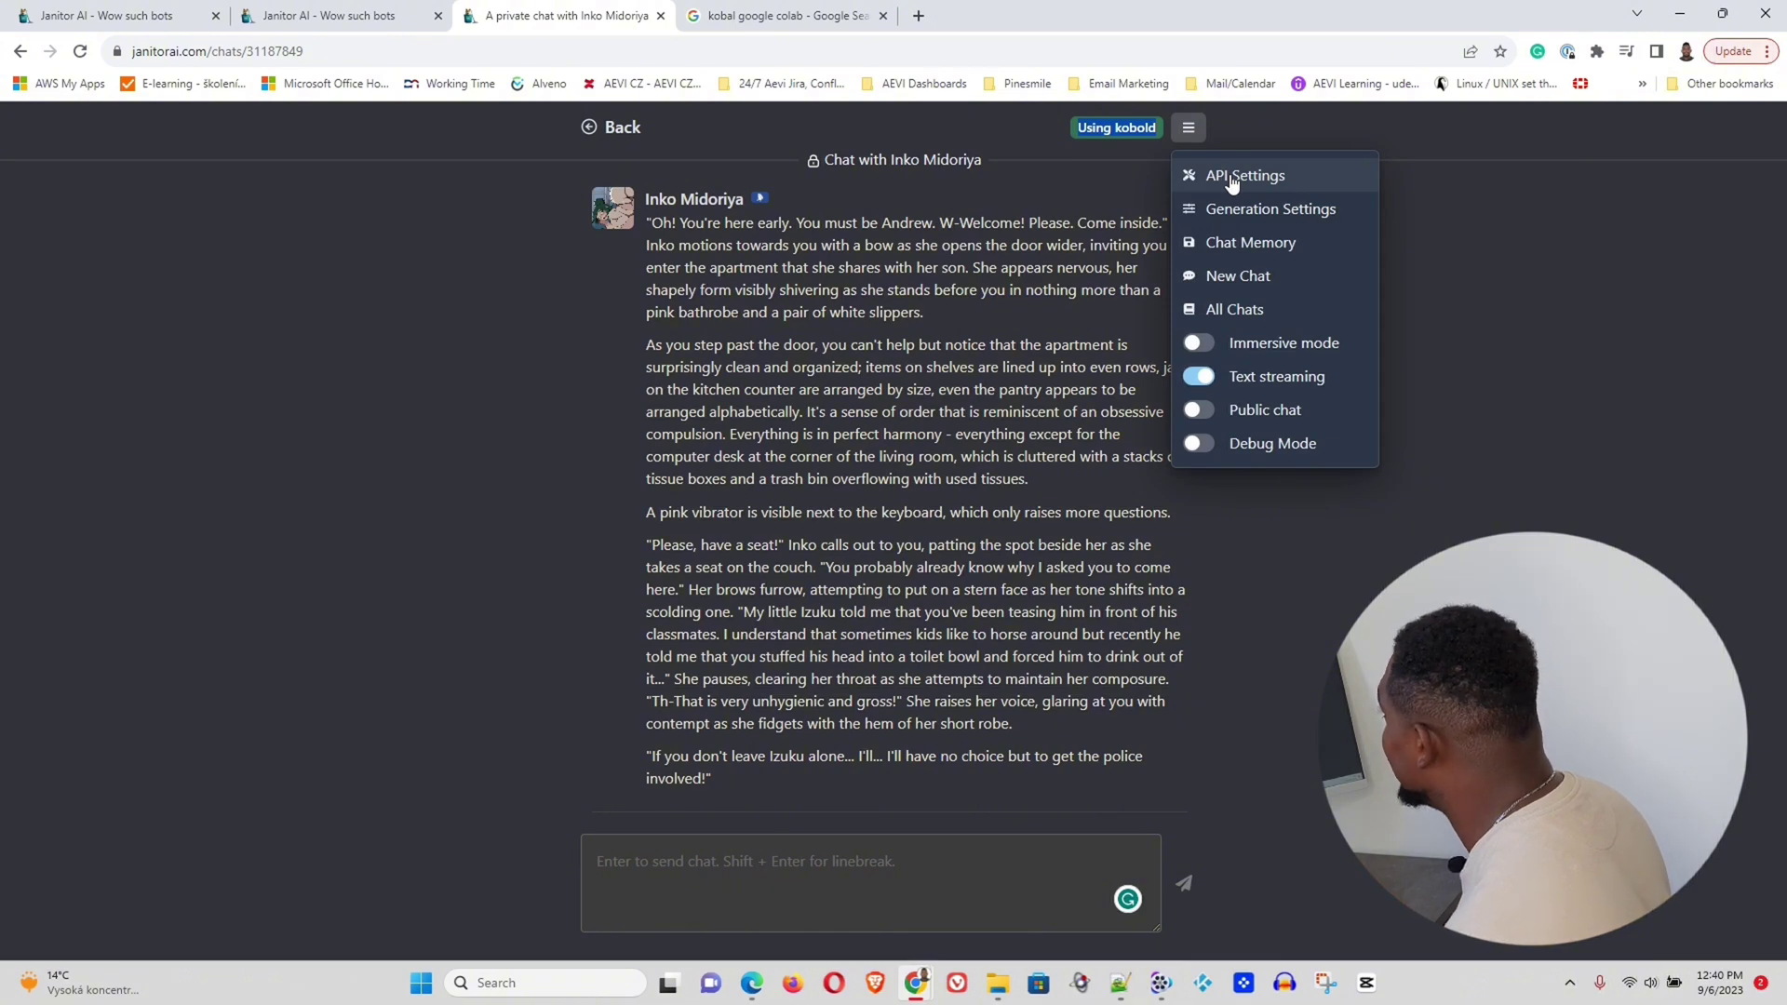
pyautogui.click(1188, 131)
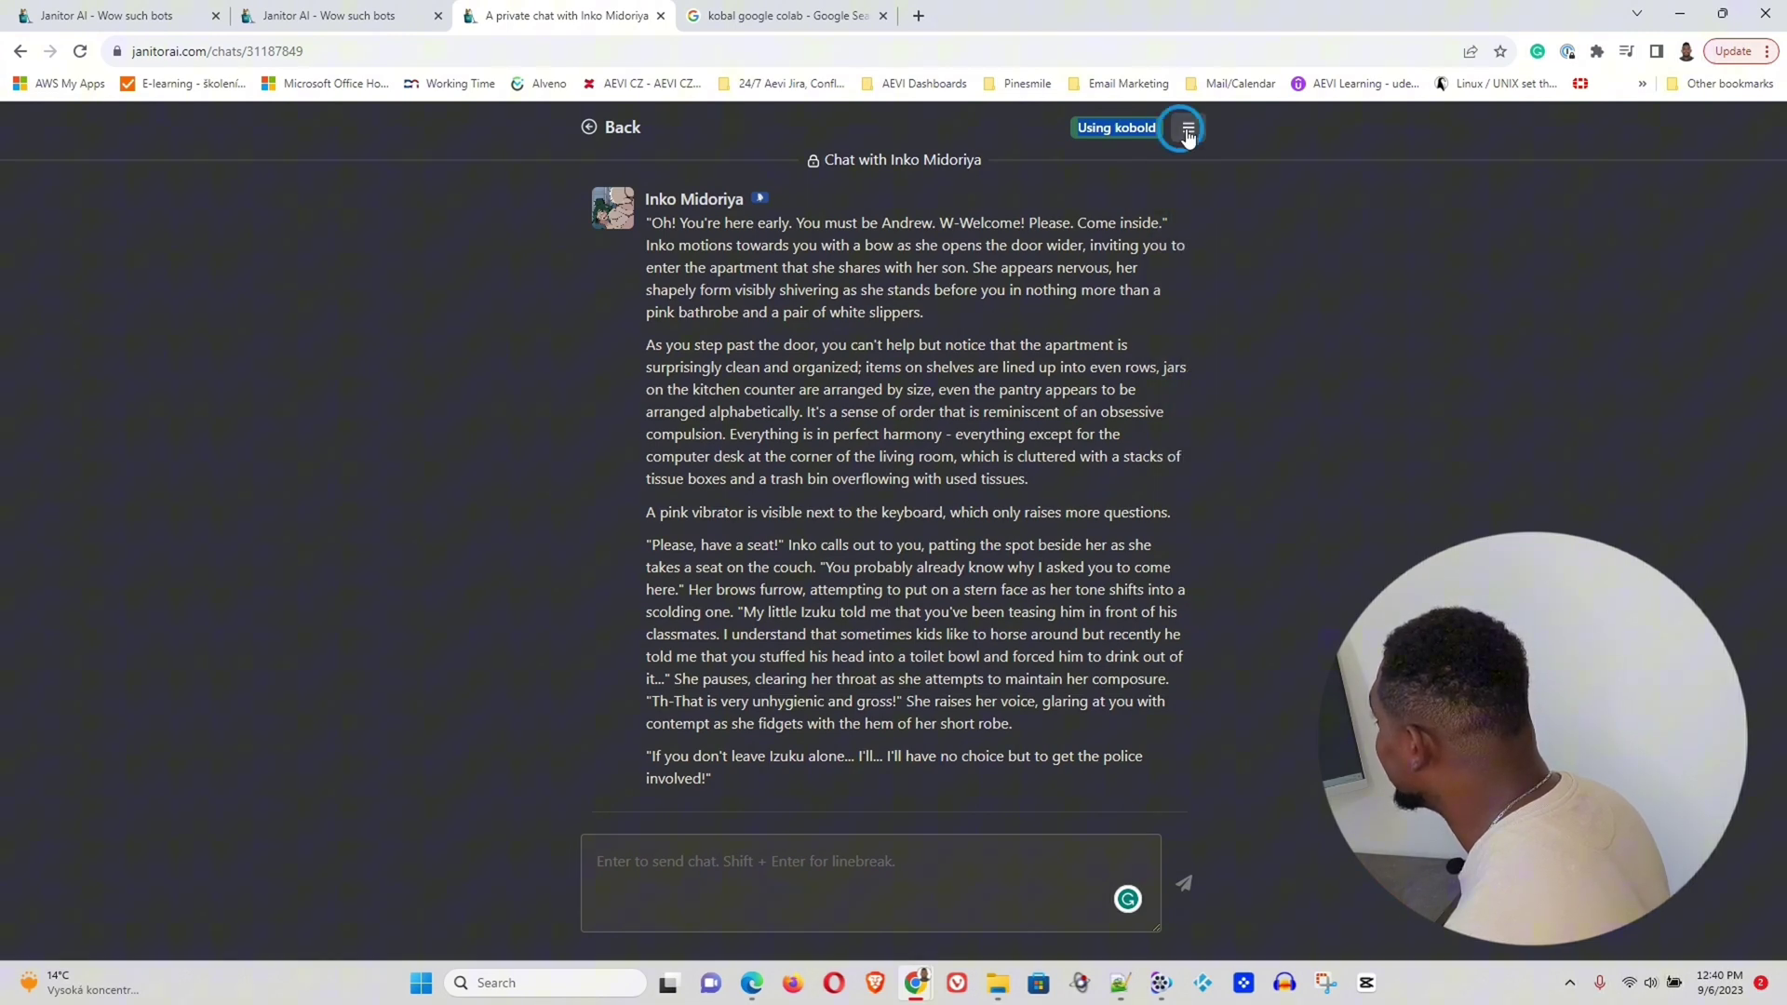
pyautogui.click(1186, 130)
pyautogui.click(1247, 175)
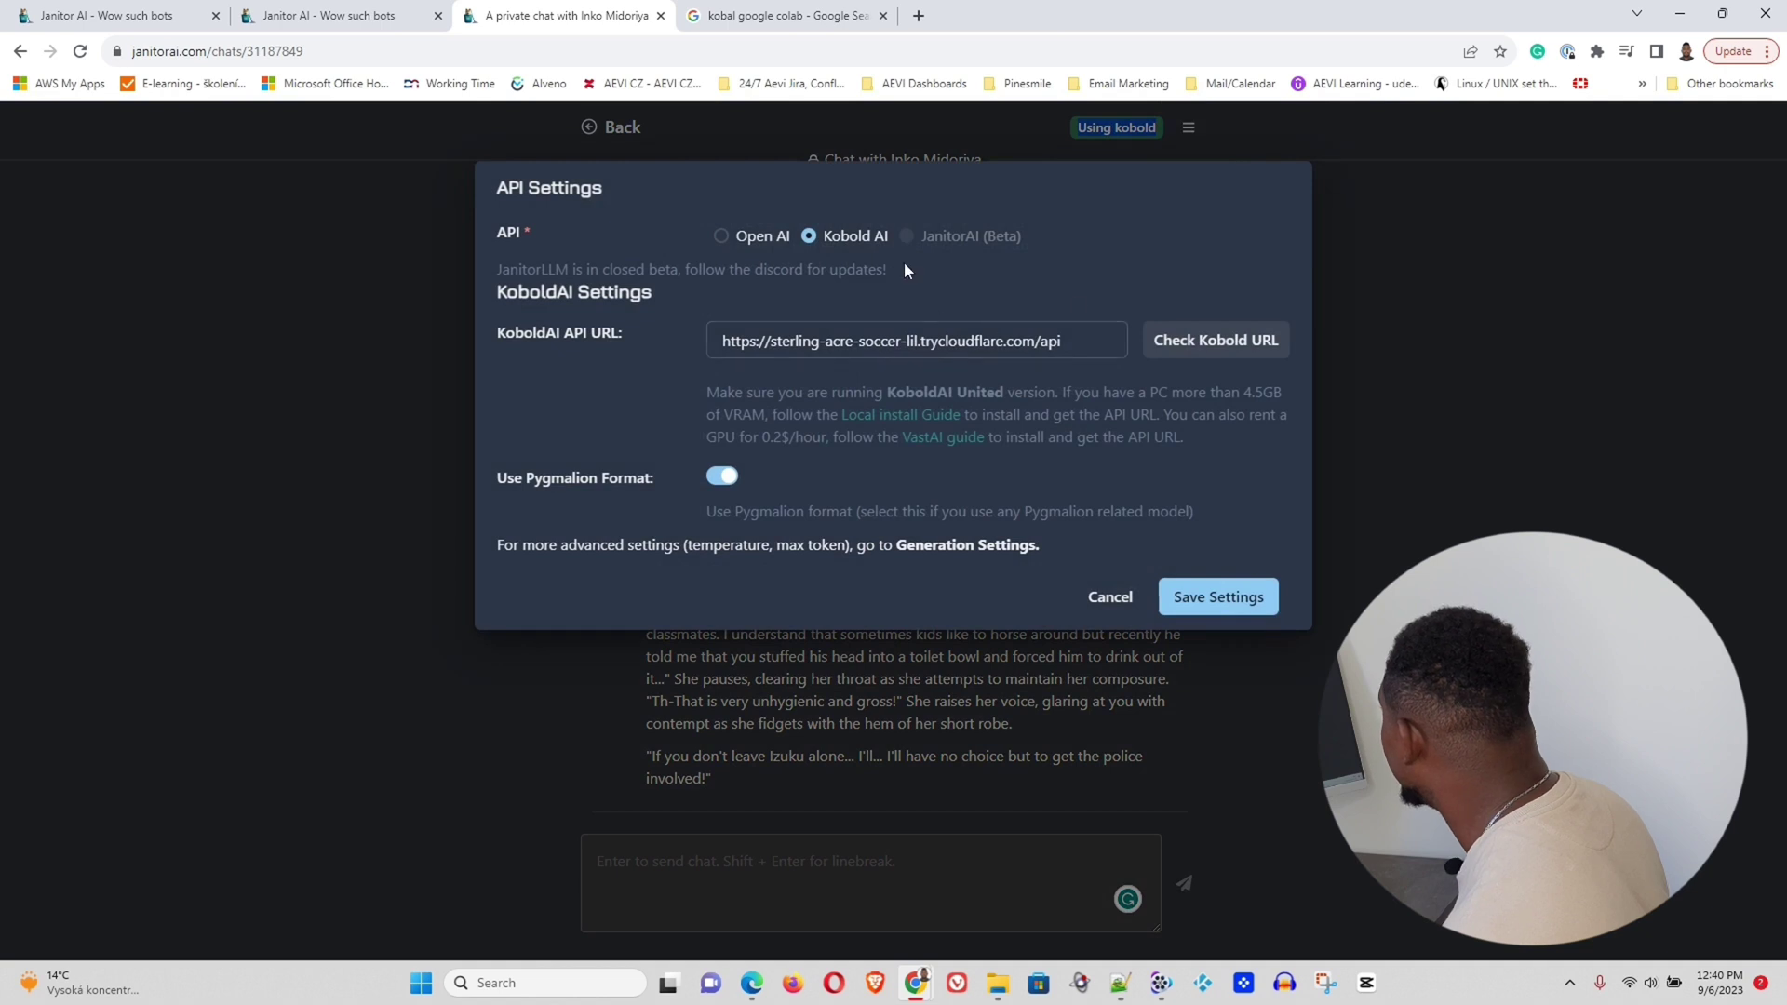
pyautogui.click(723, 237)
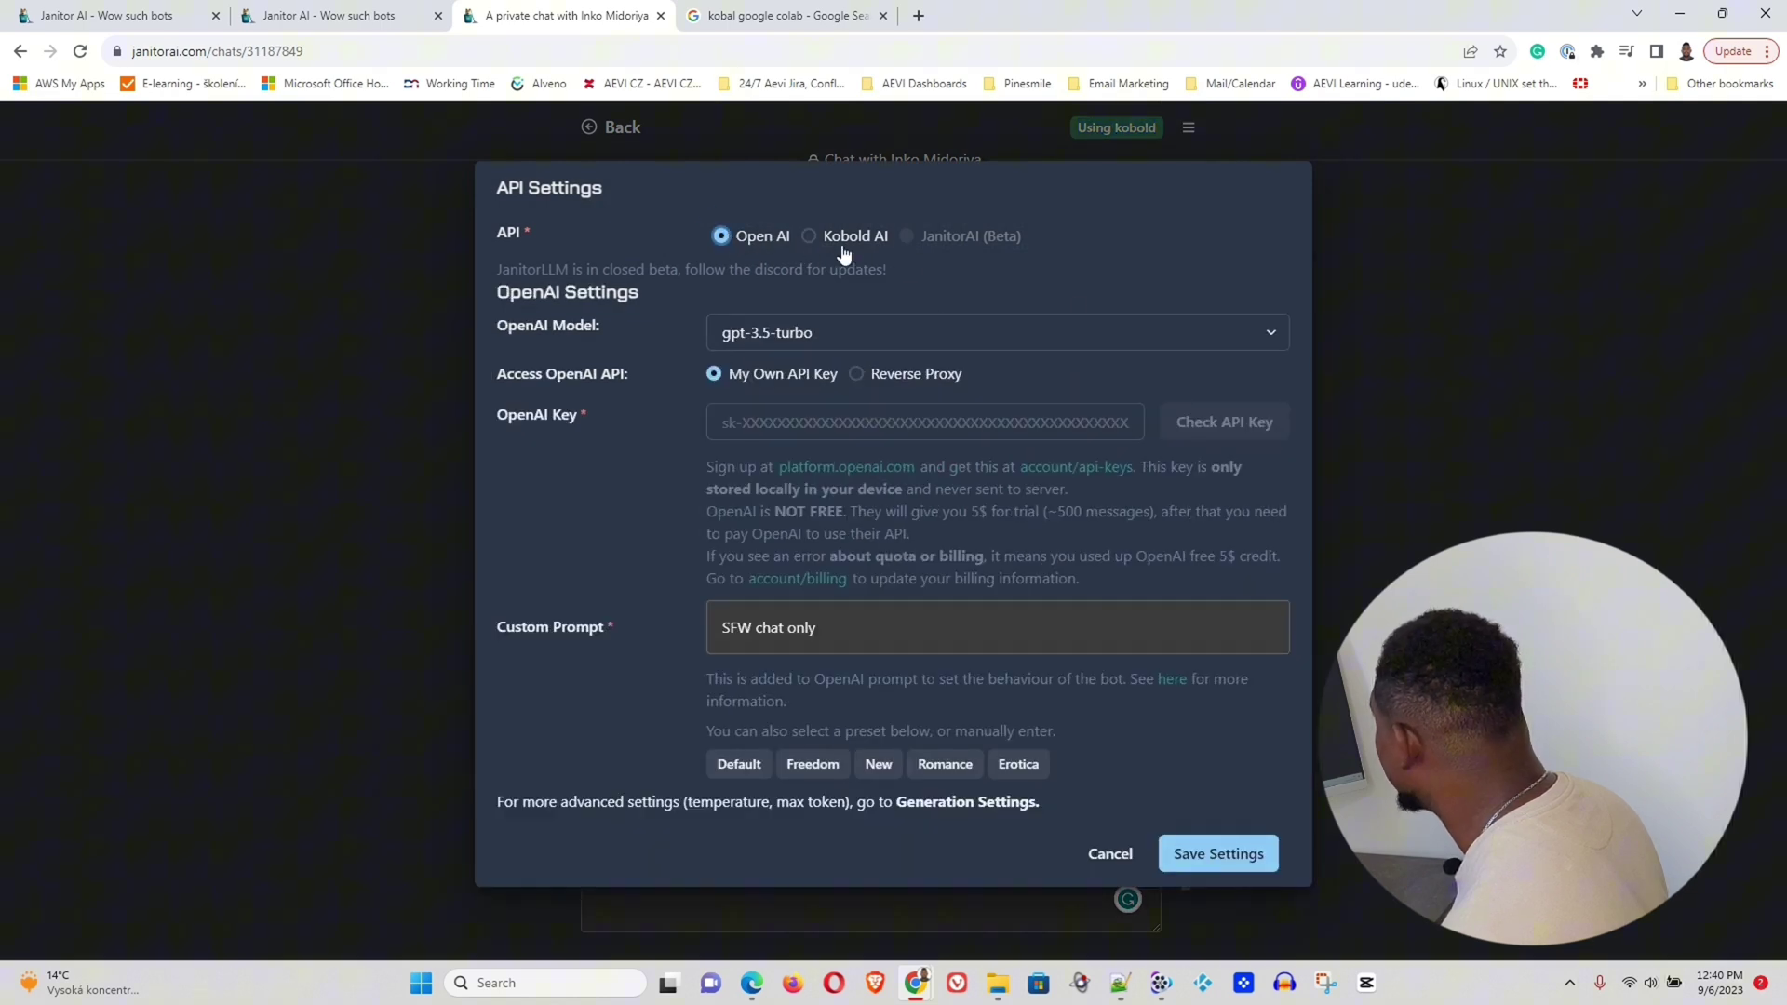
pyautogui.click(808, 238)
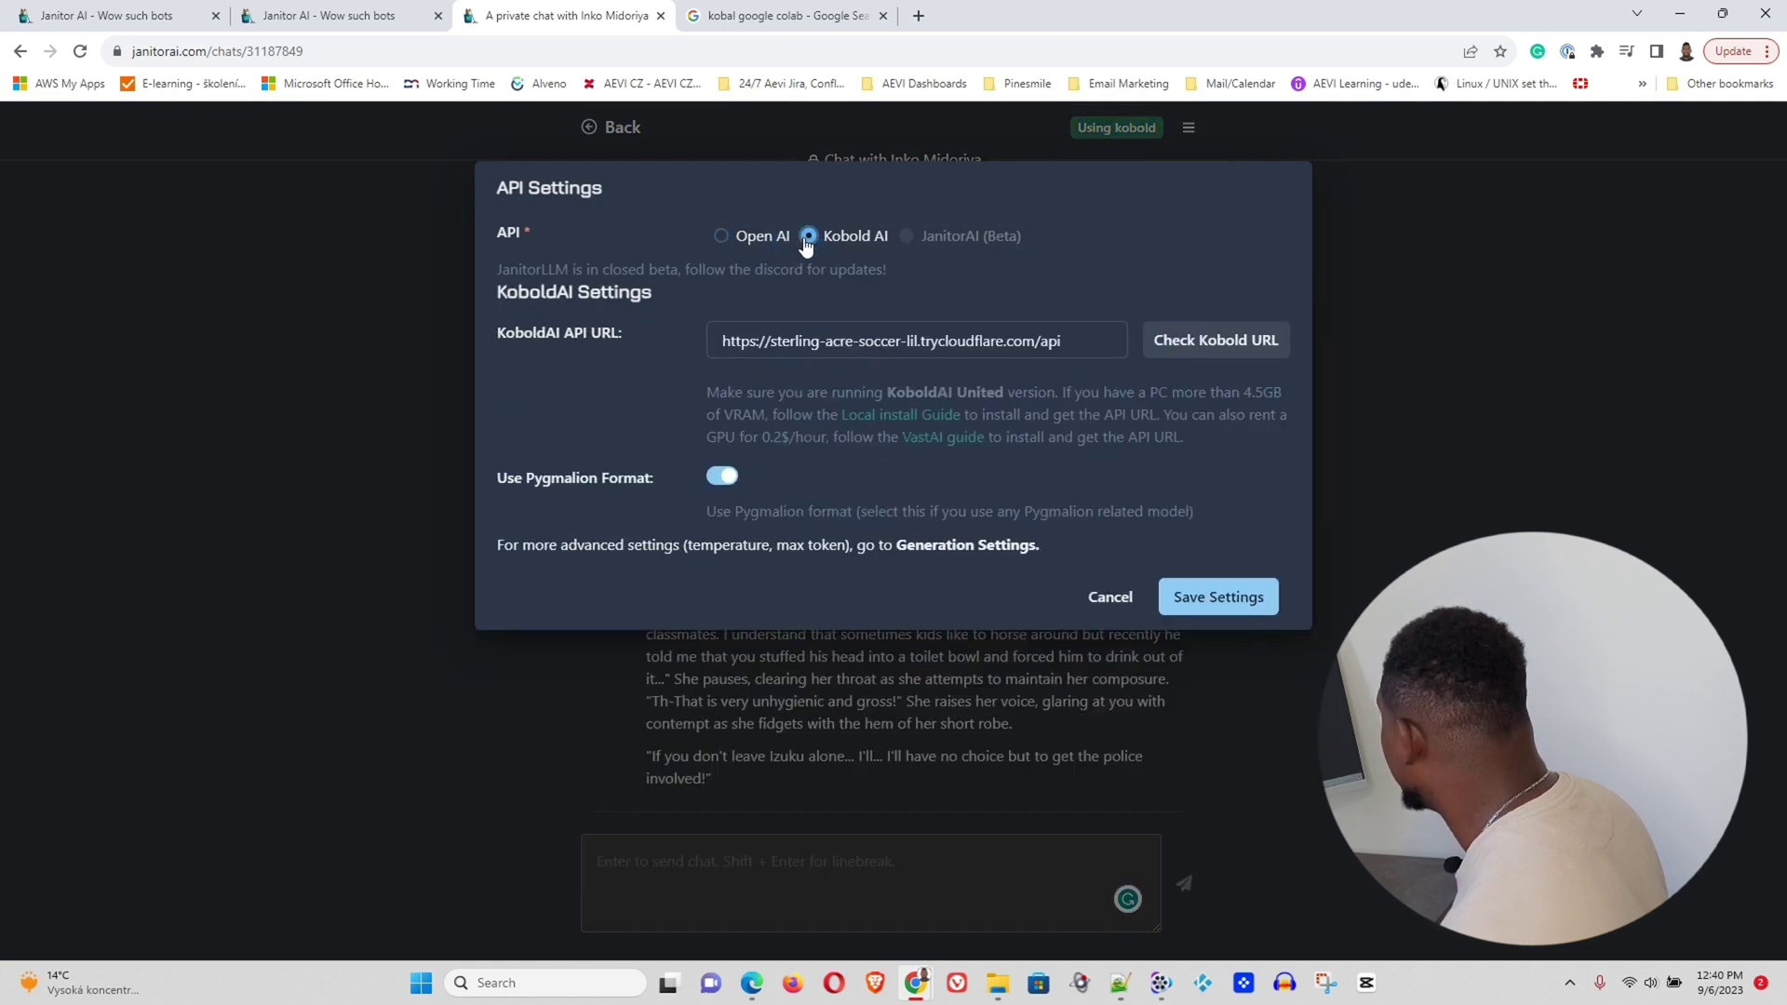
pyautogui.moveTo(1070, 342); pyautogui.dragTo(661, 319)
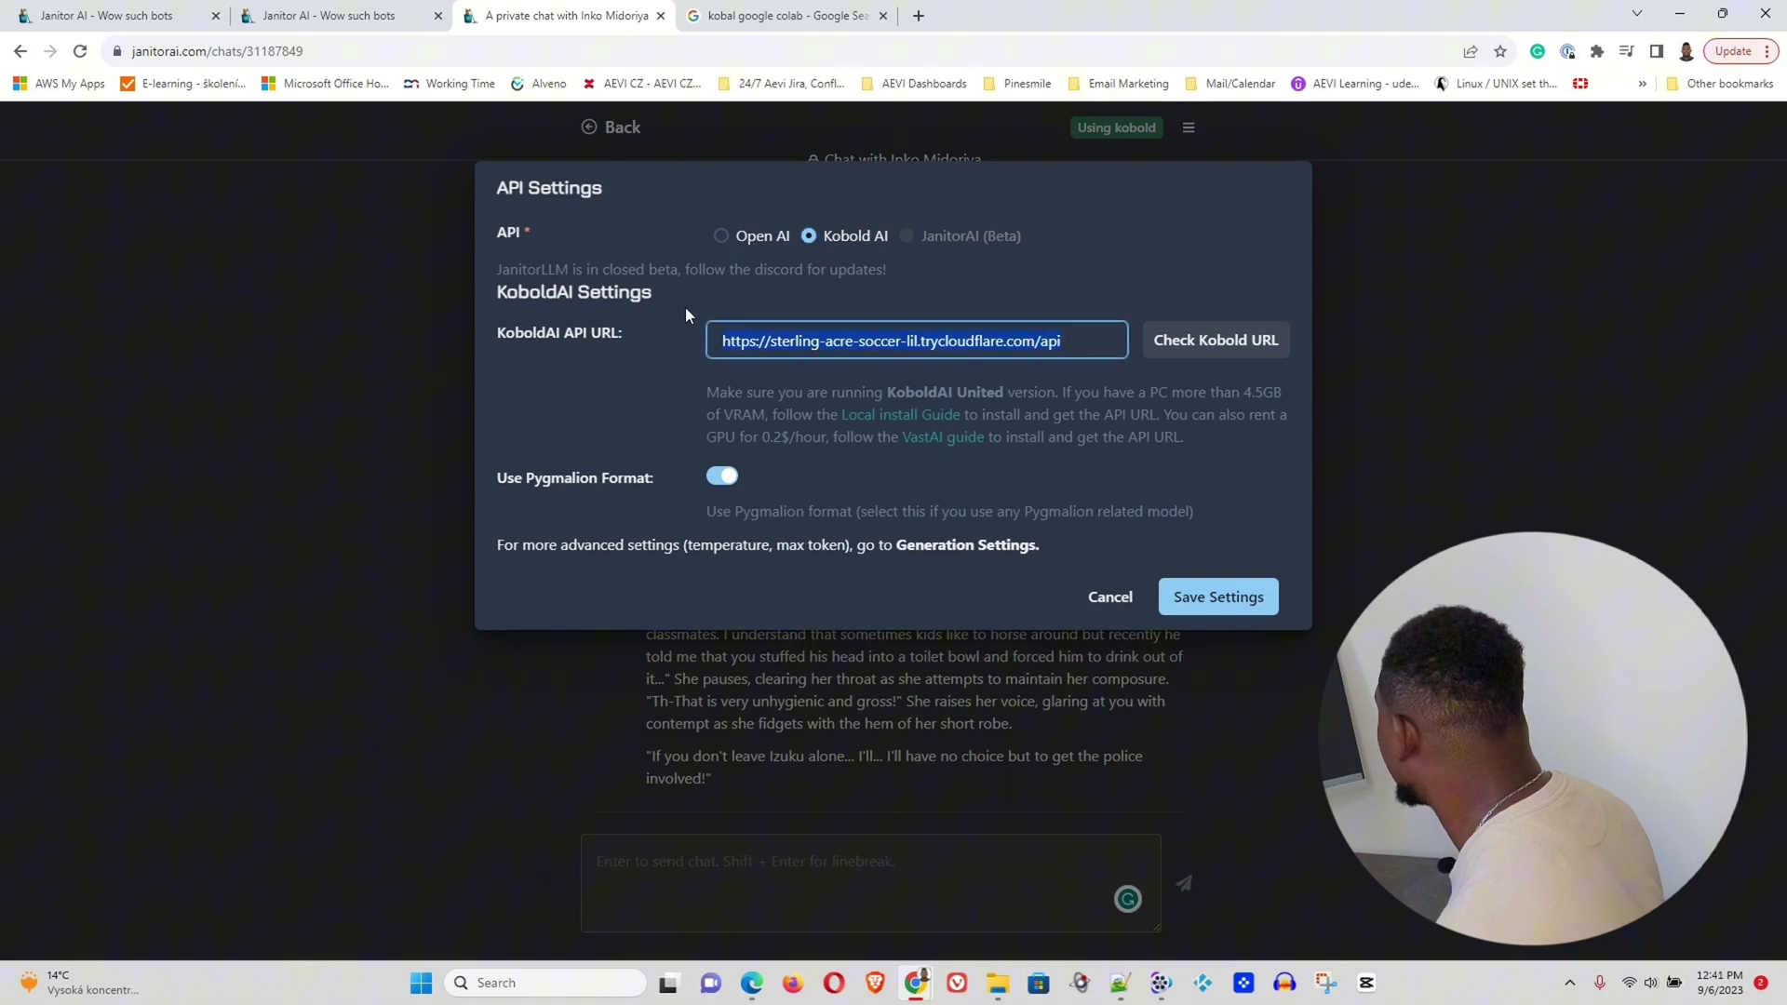
pyautogui.click(1228, 596)
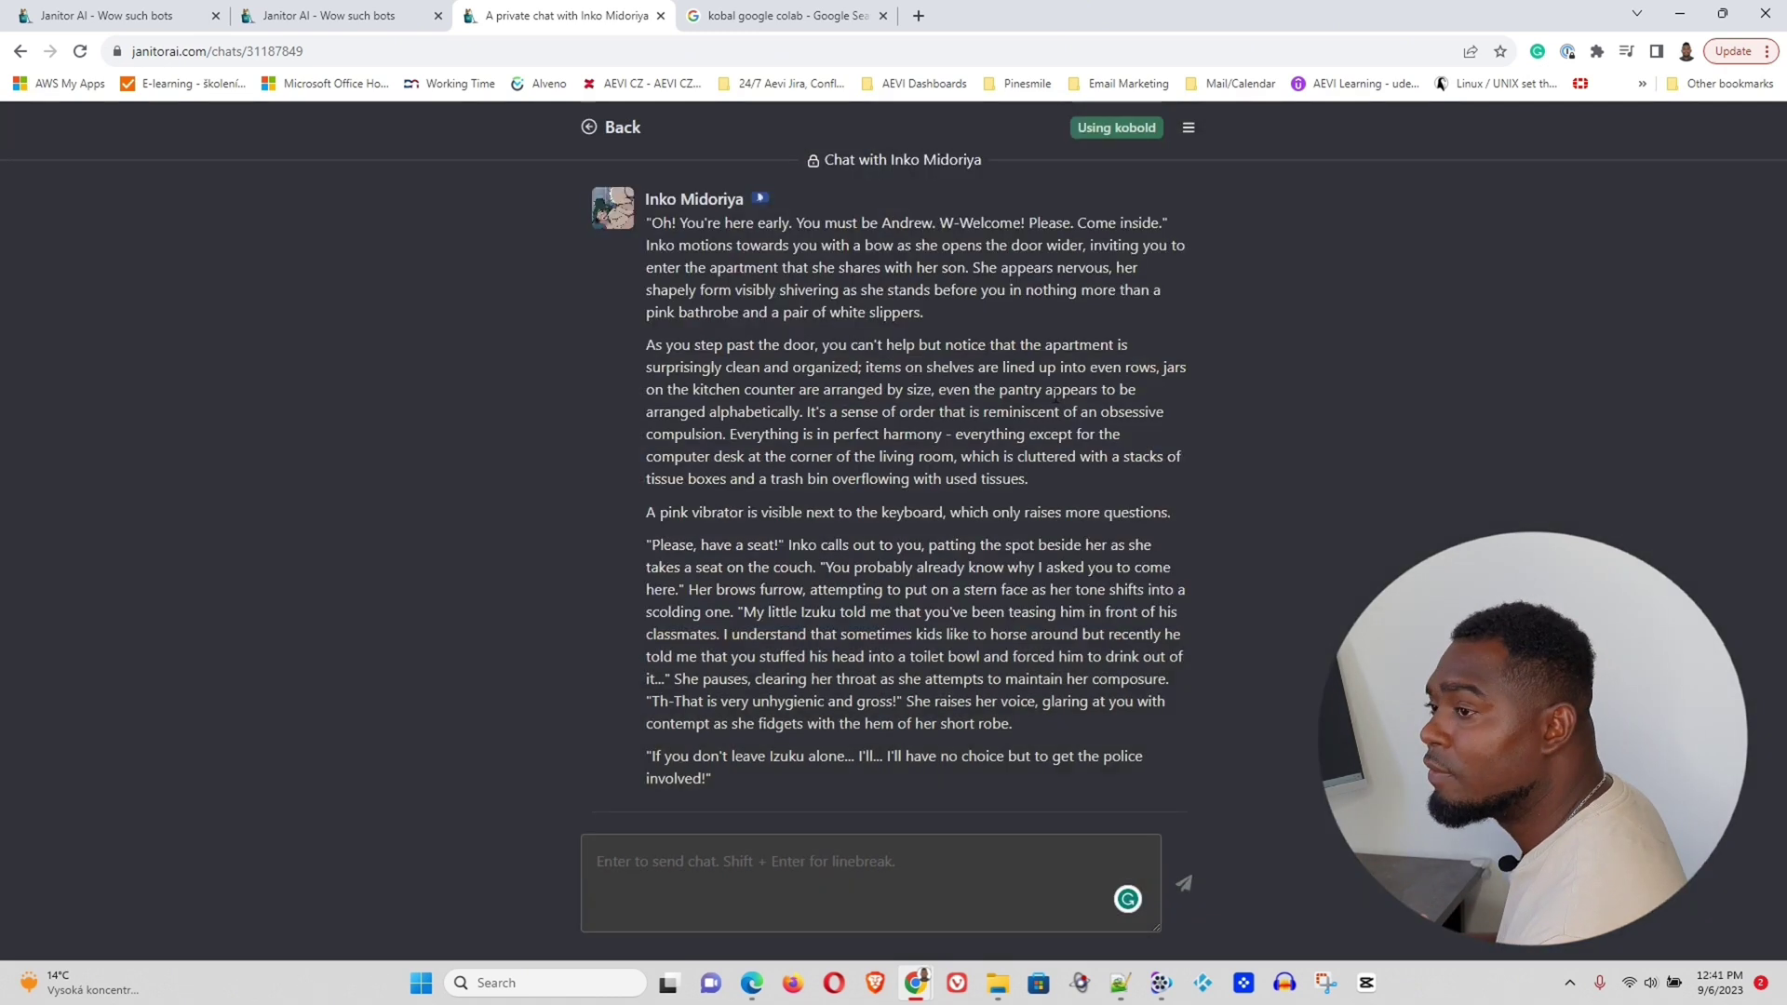
# Reselect Kobold AI in API Settings and delete the old KoboldAI API URL
pyautogui.click(1189, 128)
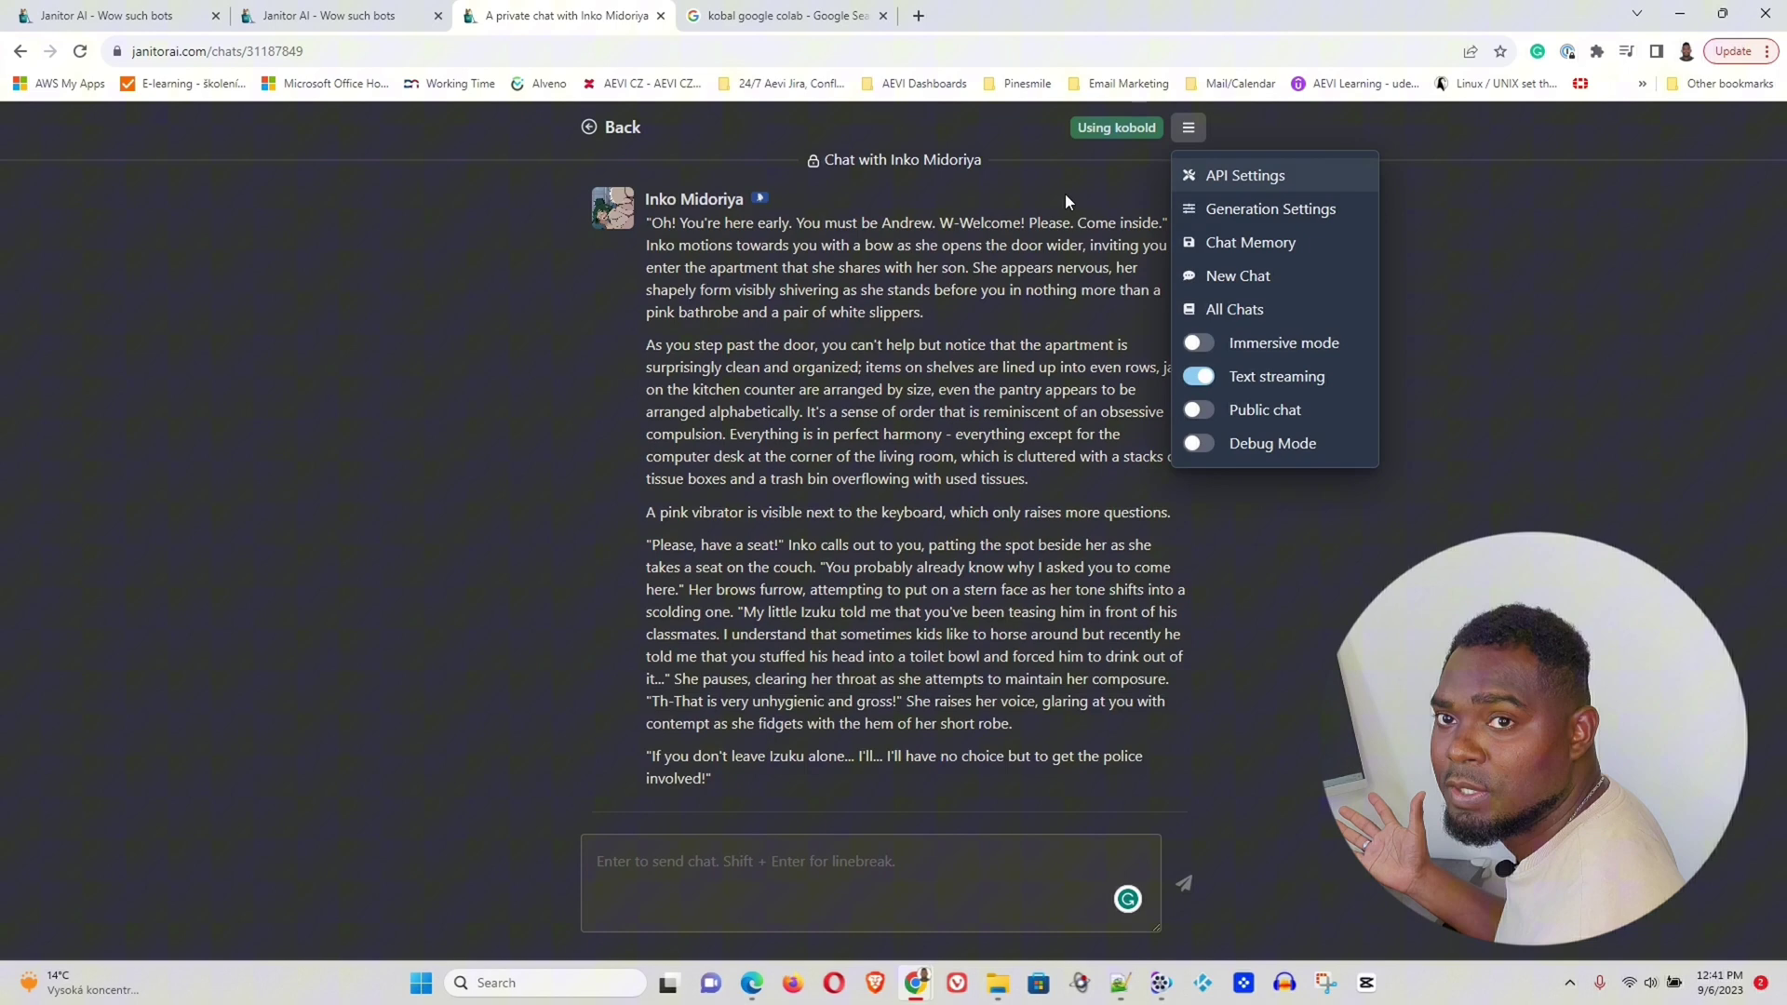
pyautogui.click(1268, 176)
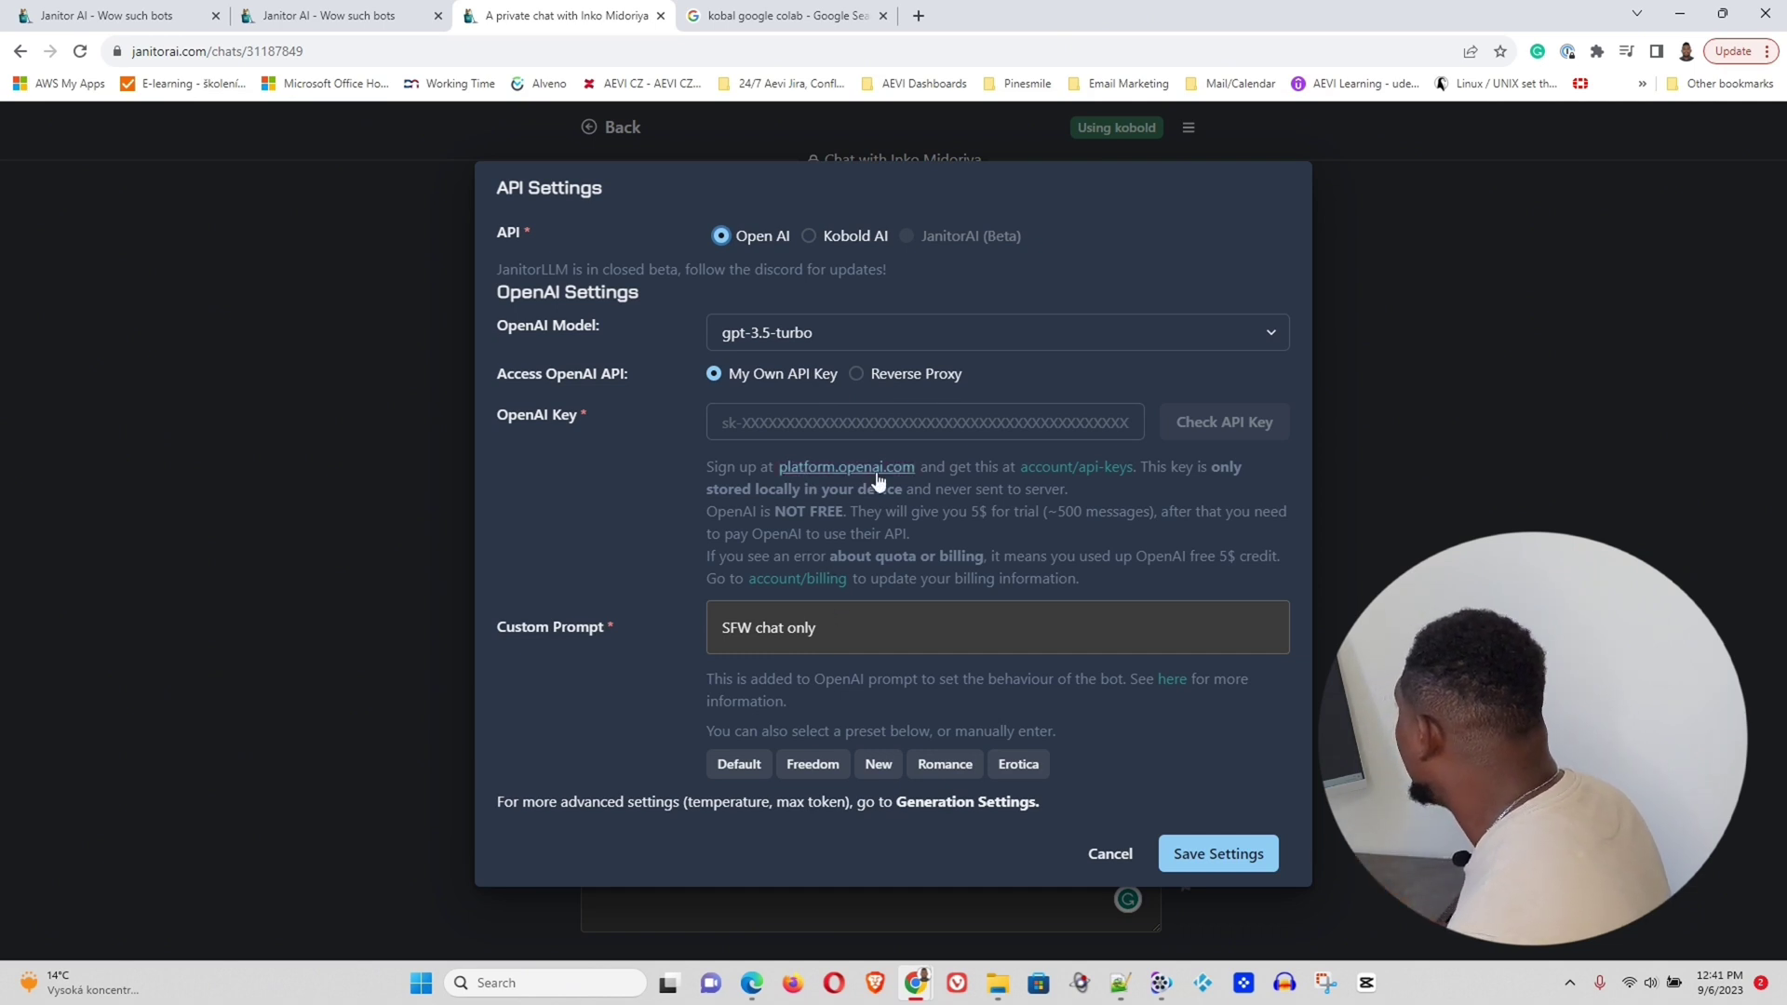
pyautogui.click(809, 237)
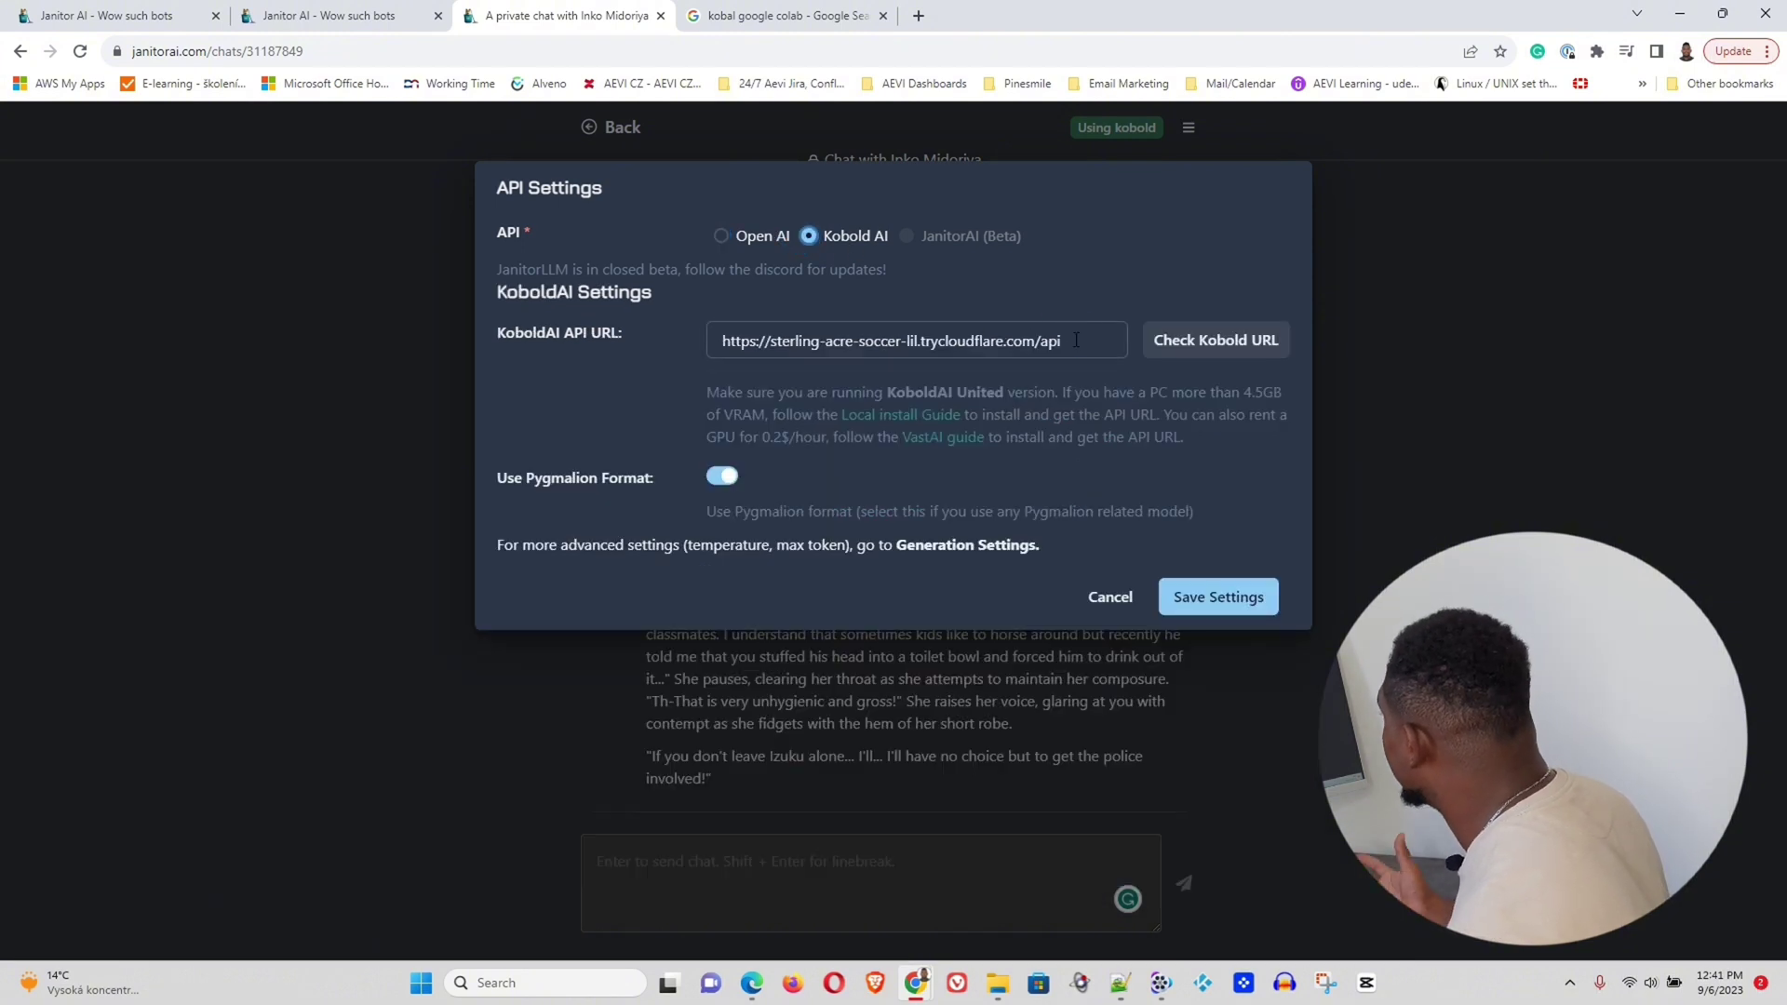
pyautogui.moveTo(1076, 340); pyautogui.dragTo(694, 338)
pyautogui.press('BackSpace')
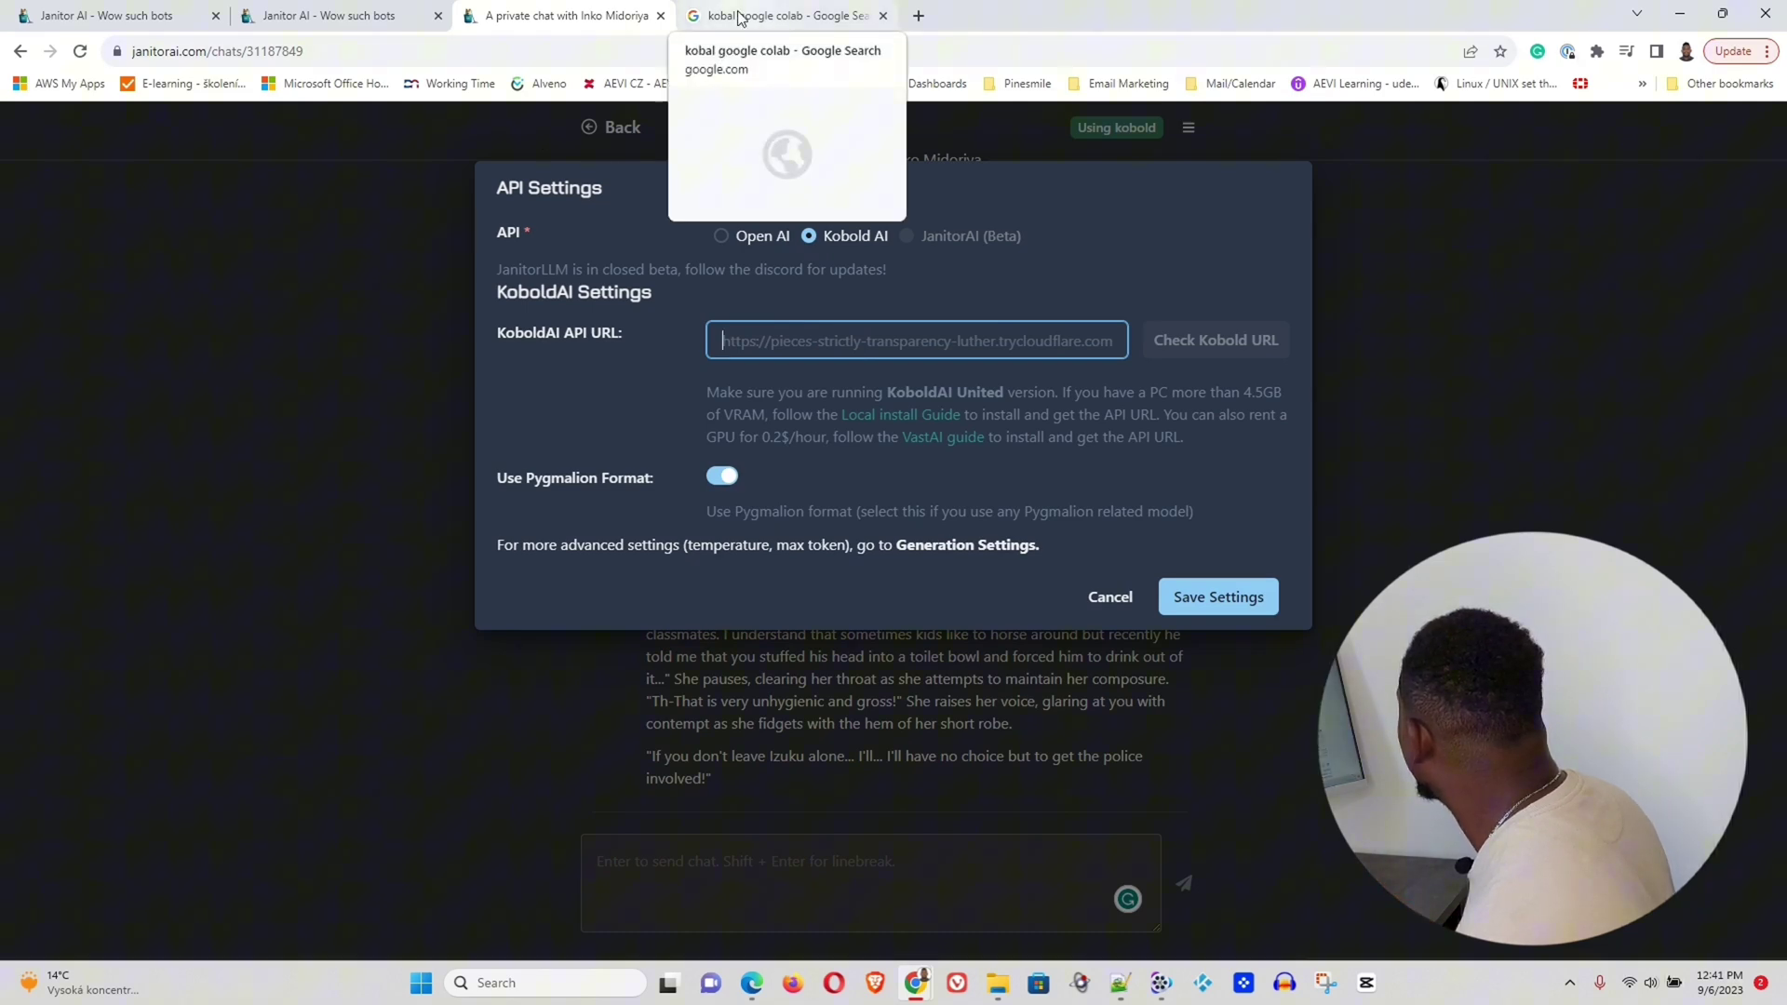
# Open the ColabKobold GPU result from the 'kobal google colab' search in a new tab
pyautogui.click(761, 21)
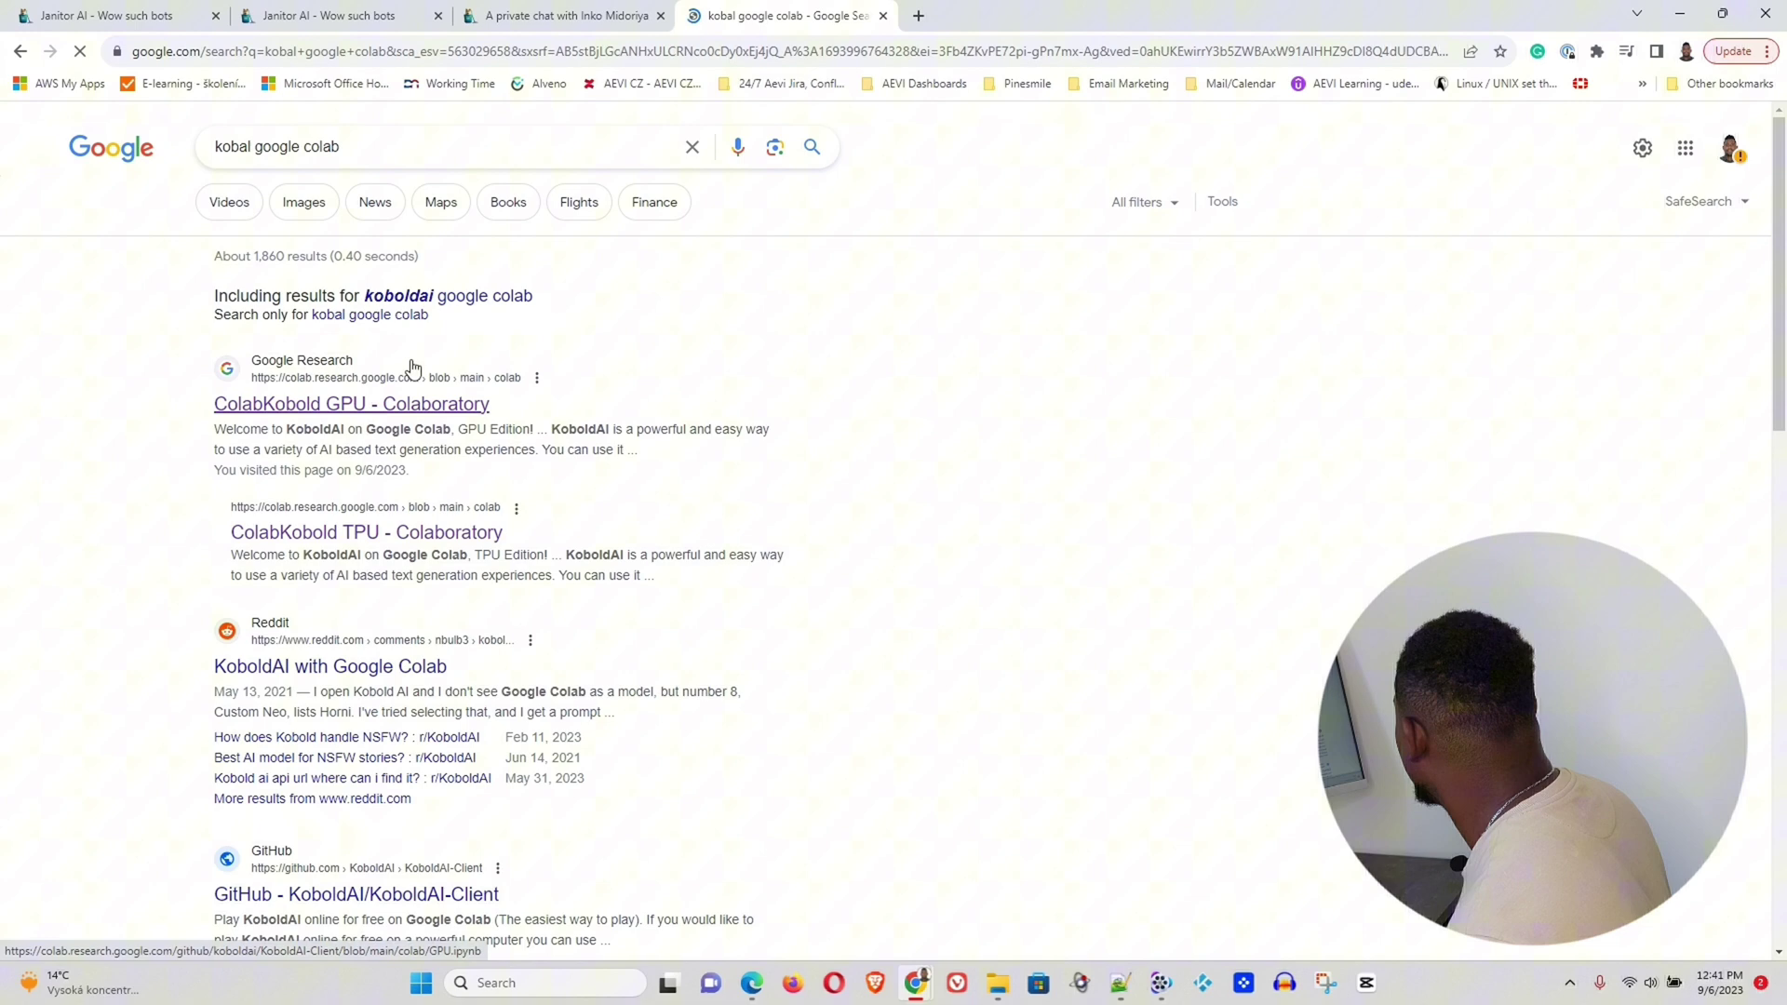
pyautogui.rightClick(414, 413)
pyautogui.click(526, 320)
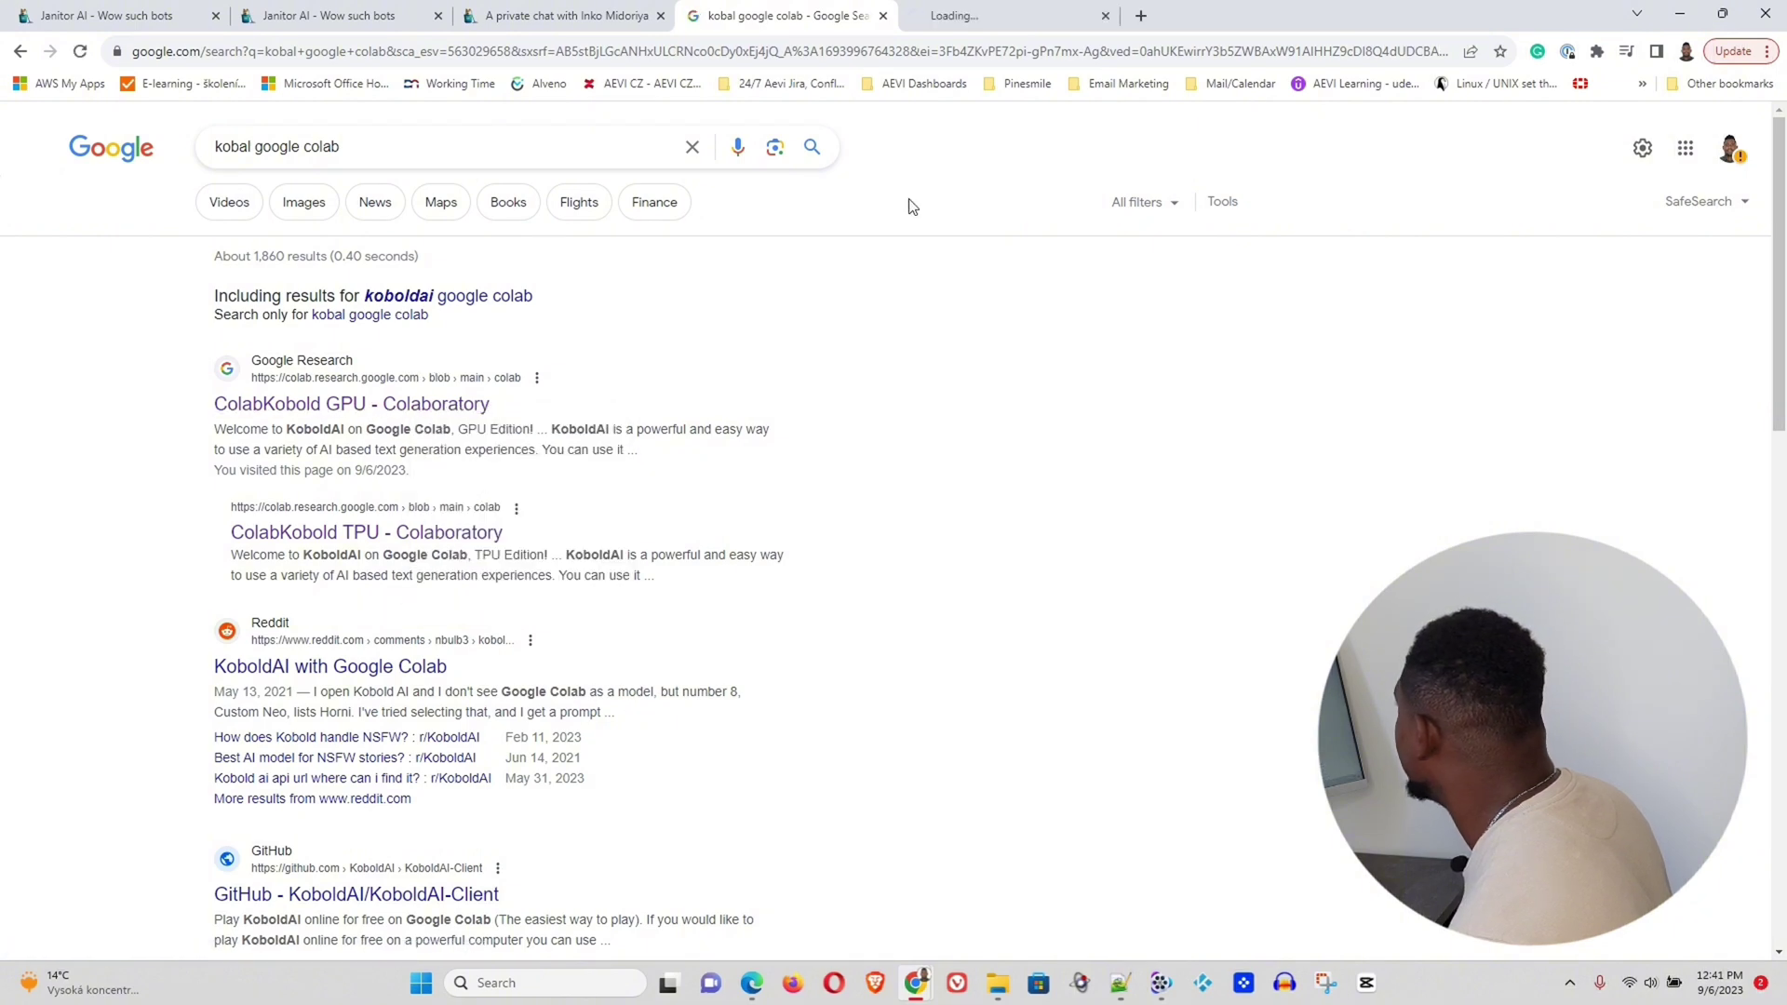
pyautogui.click(995, 16)
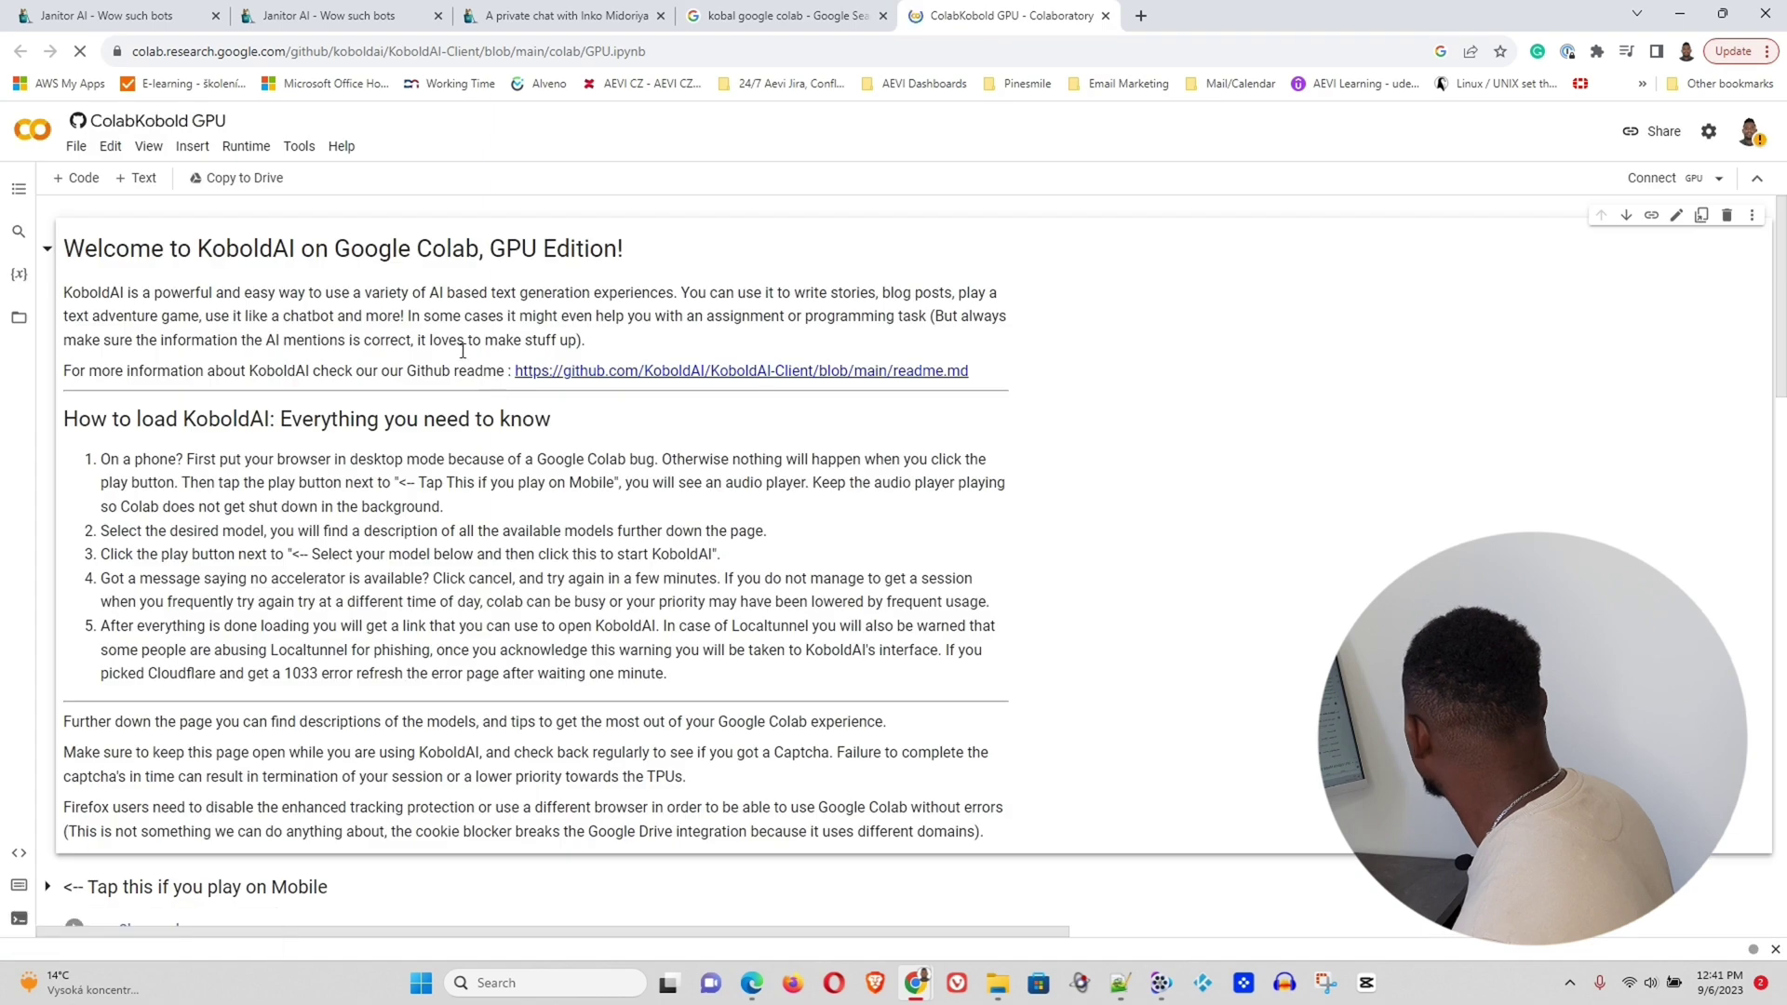
# Set the KoboldAI launcher Version to United and untick use_google_drive
pyautogui.scroll(-5, 596, 422)
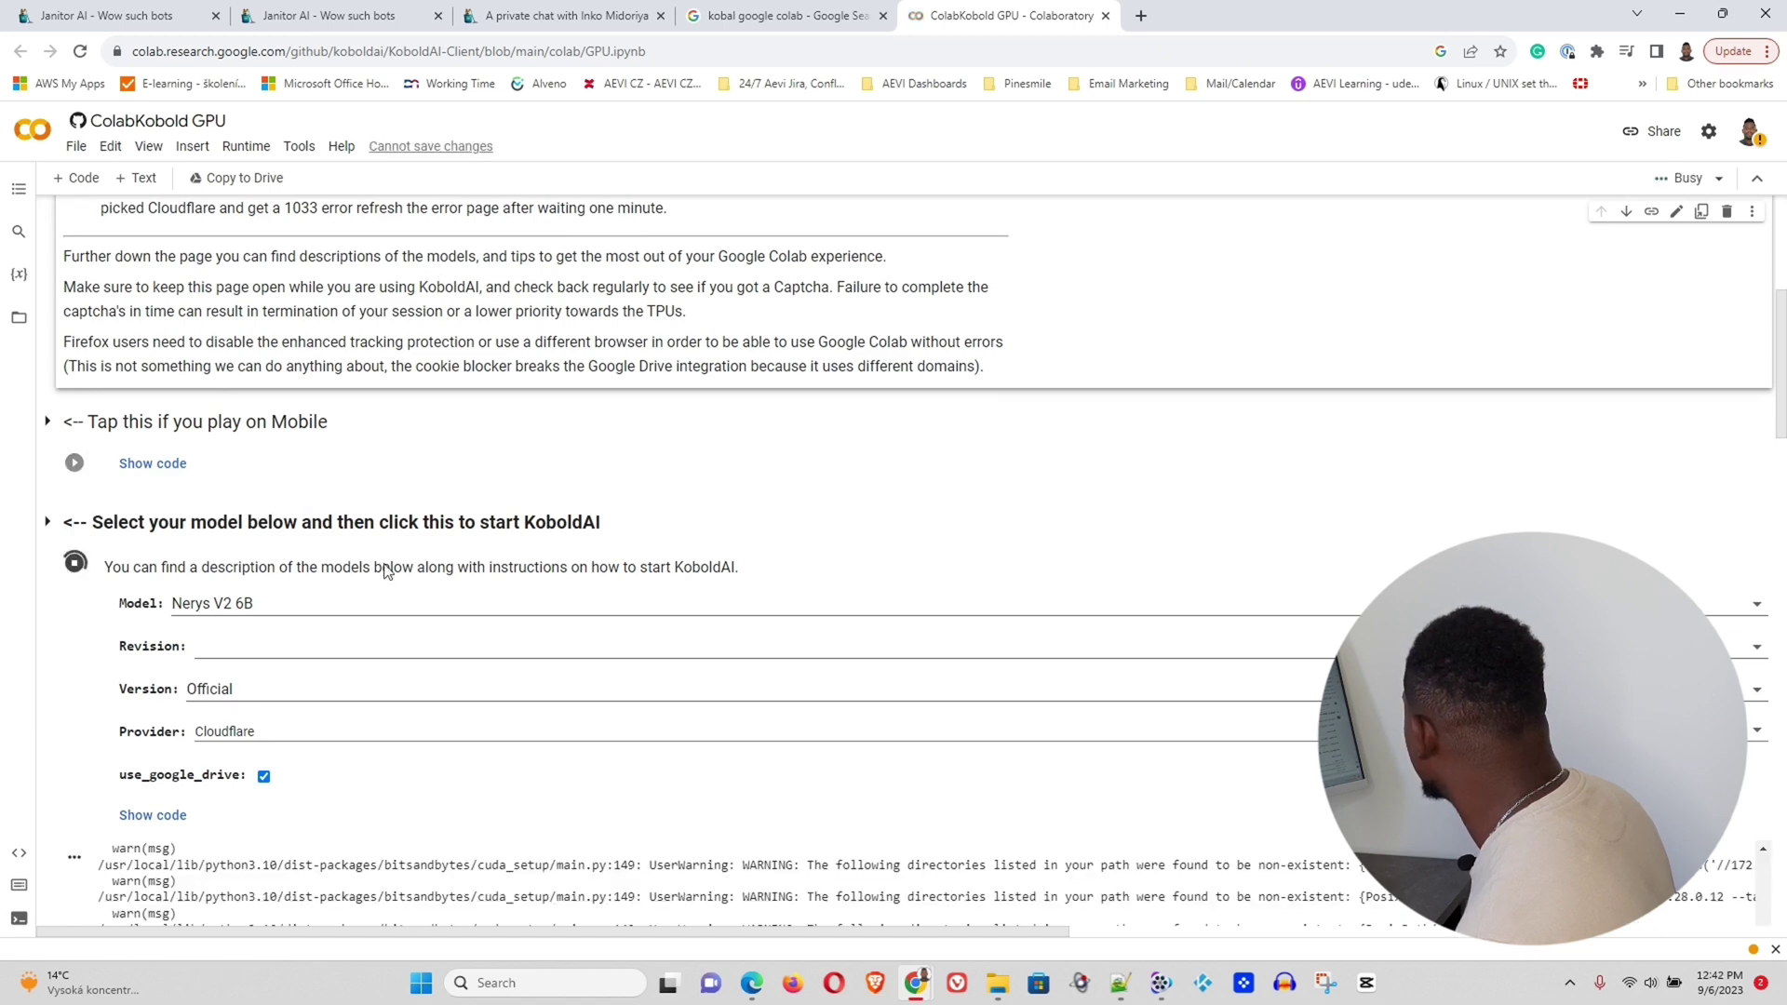
pyautogui.scroll(-3, 76, 575)
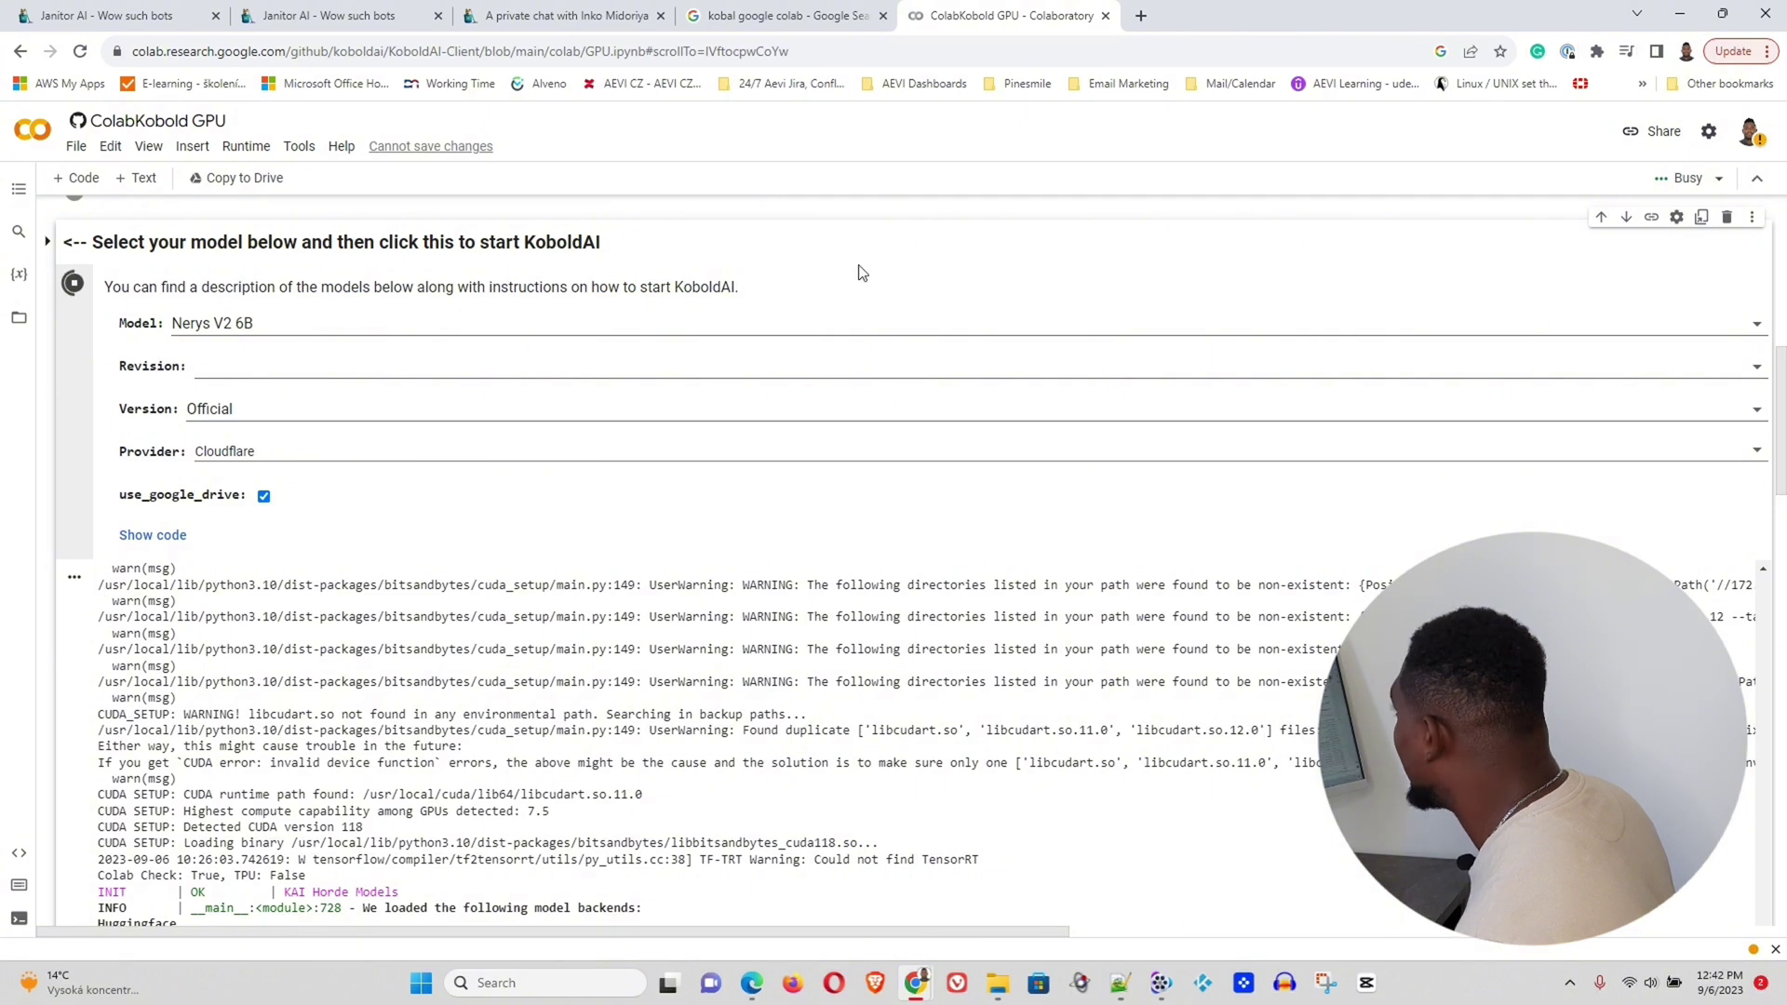
pyautogui.click(1755, 410)
pyautogui.click(1756, 416)
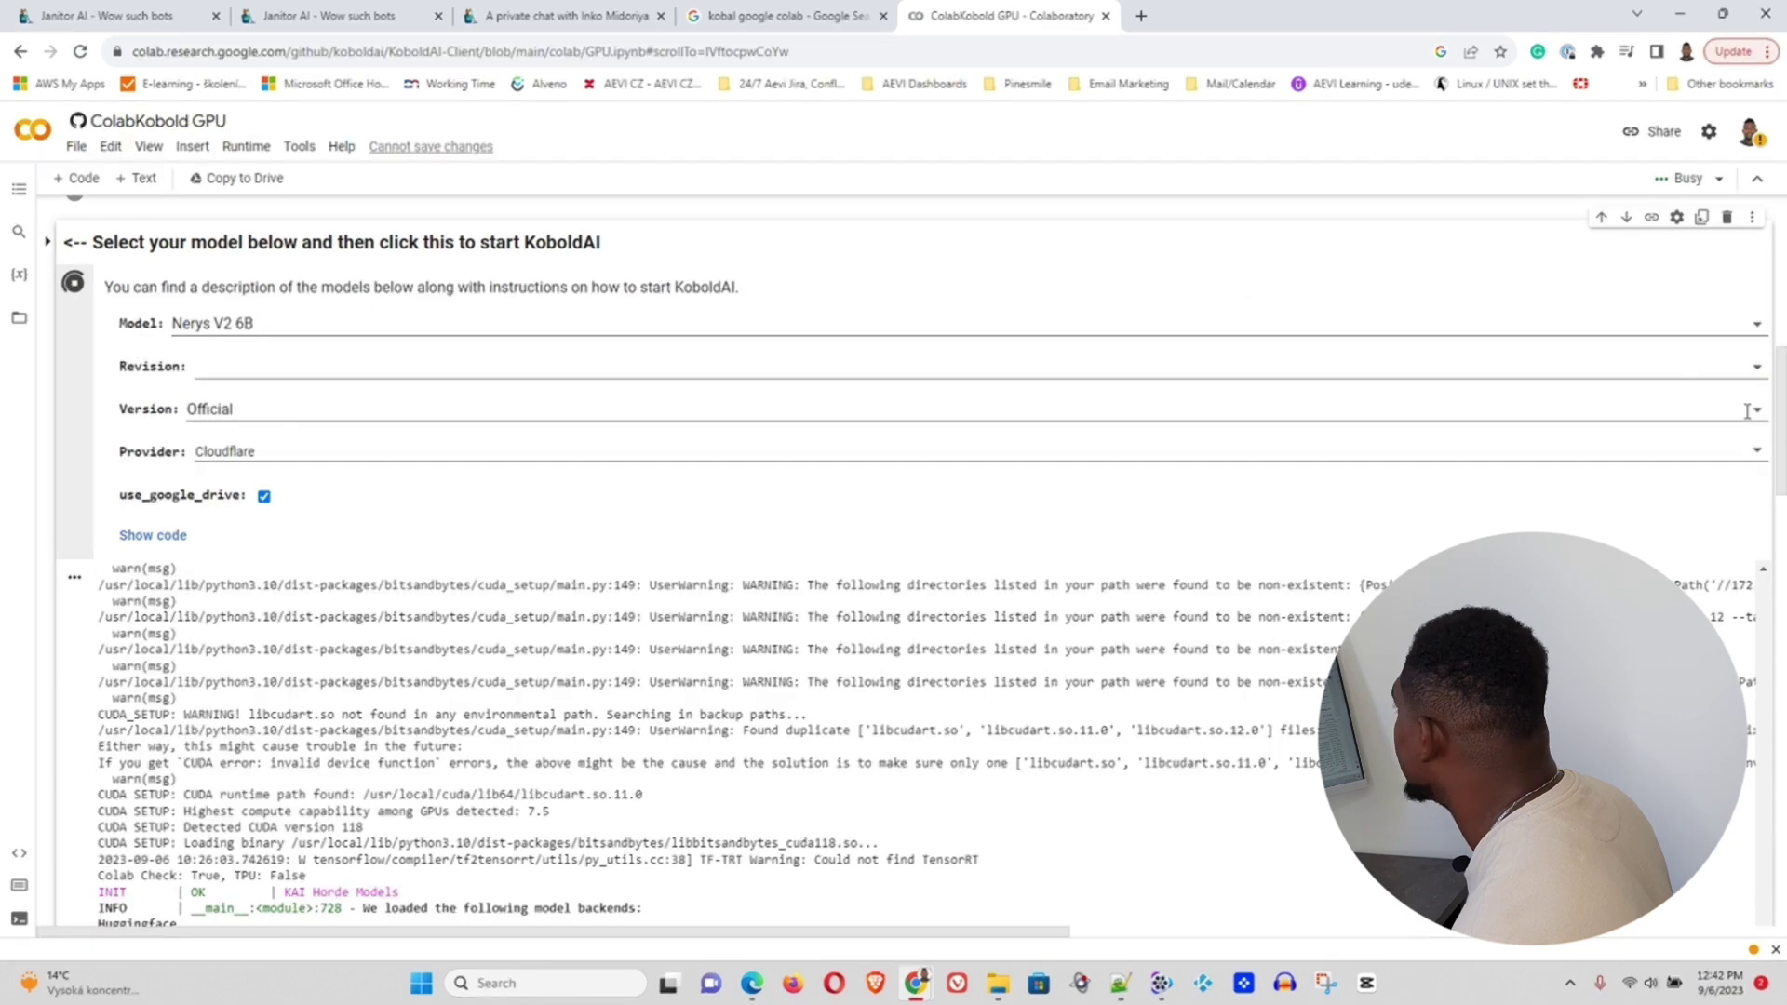
pyautogui.click(1753, 410)
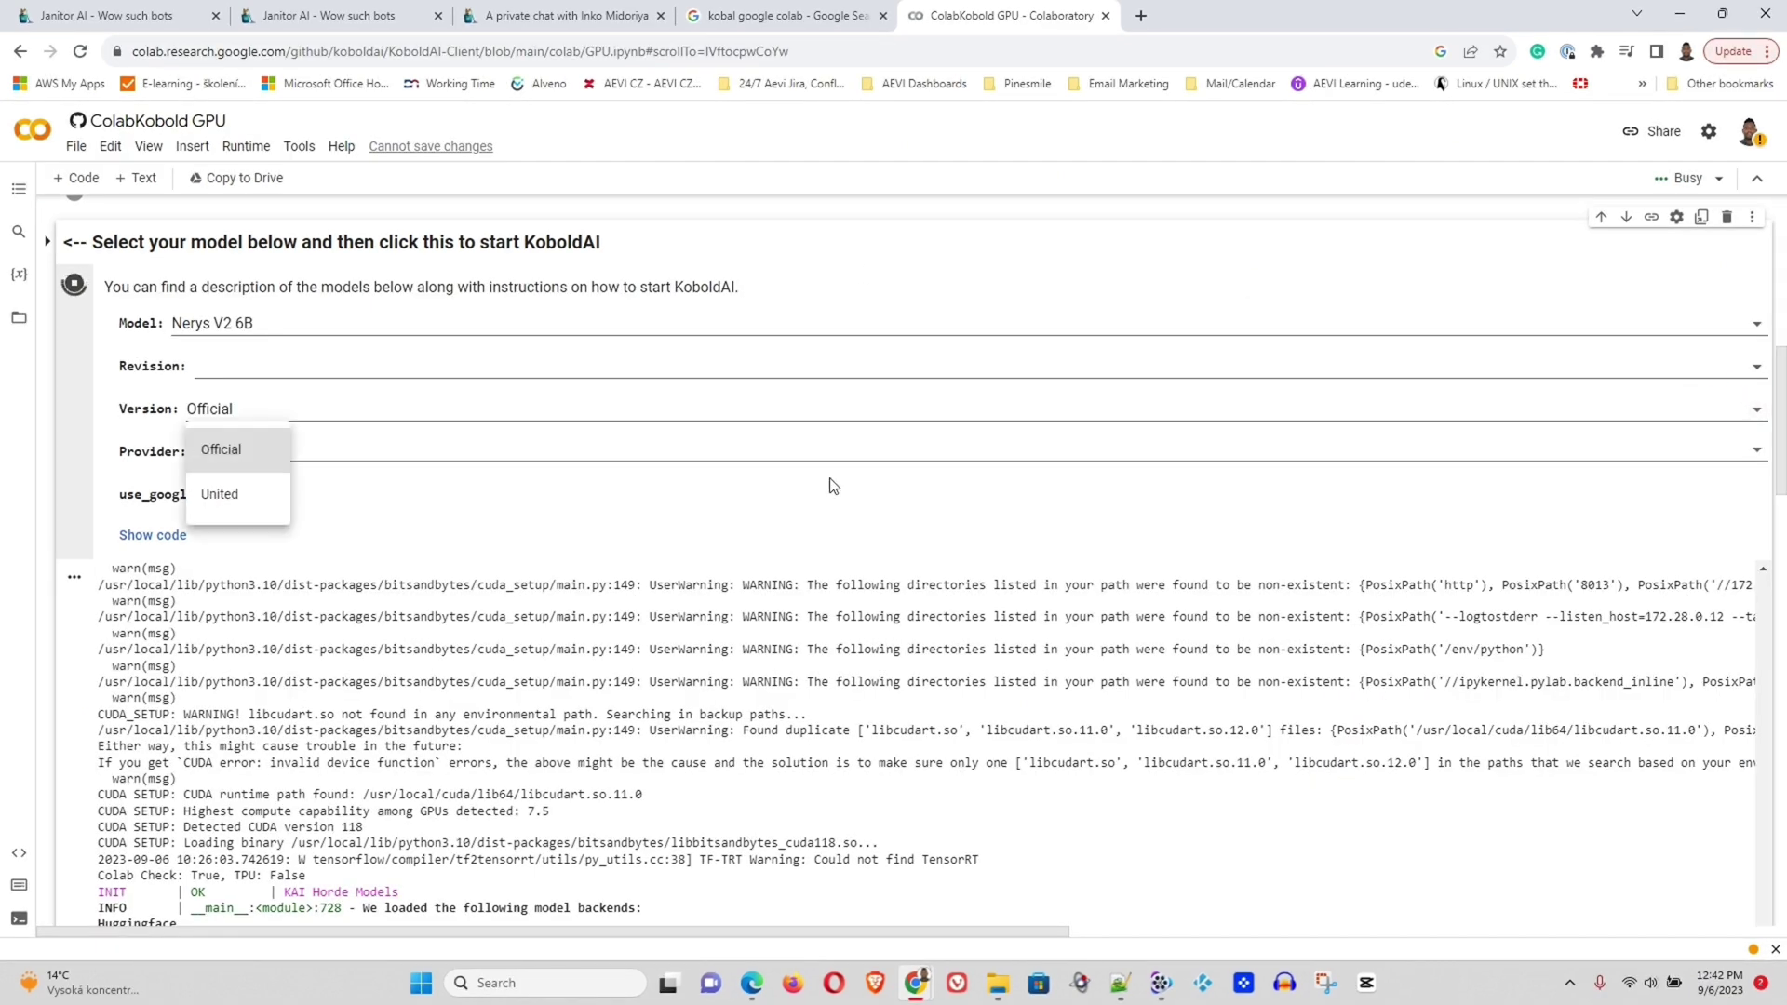
pyautogui.click(237, 501)
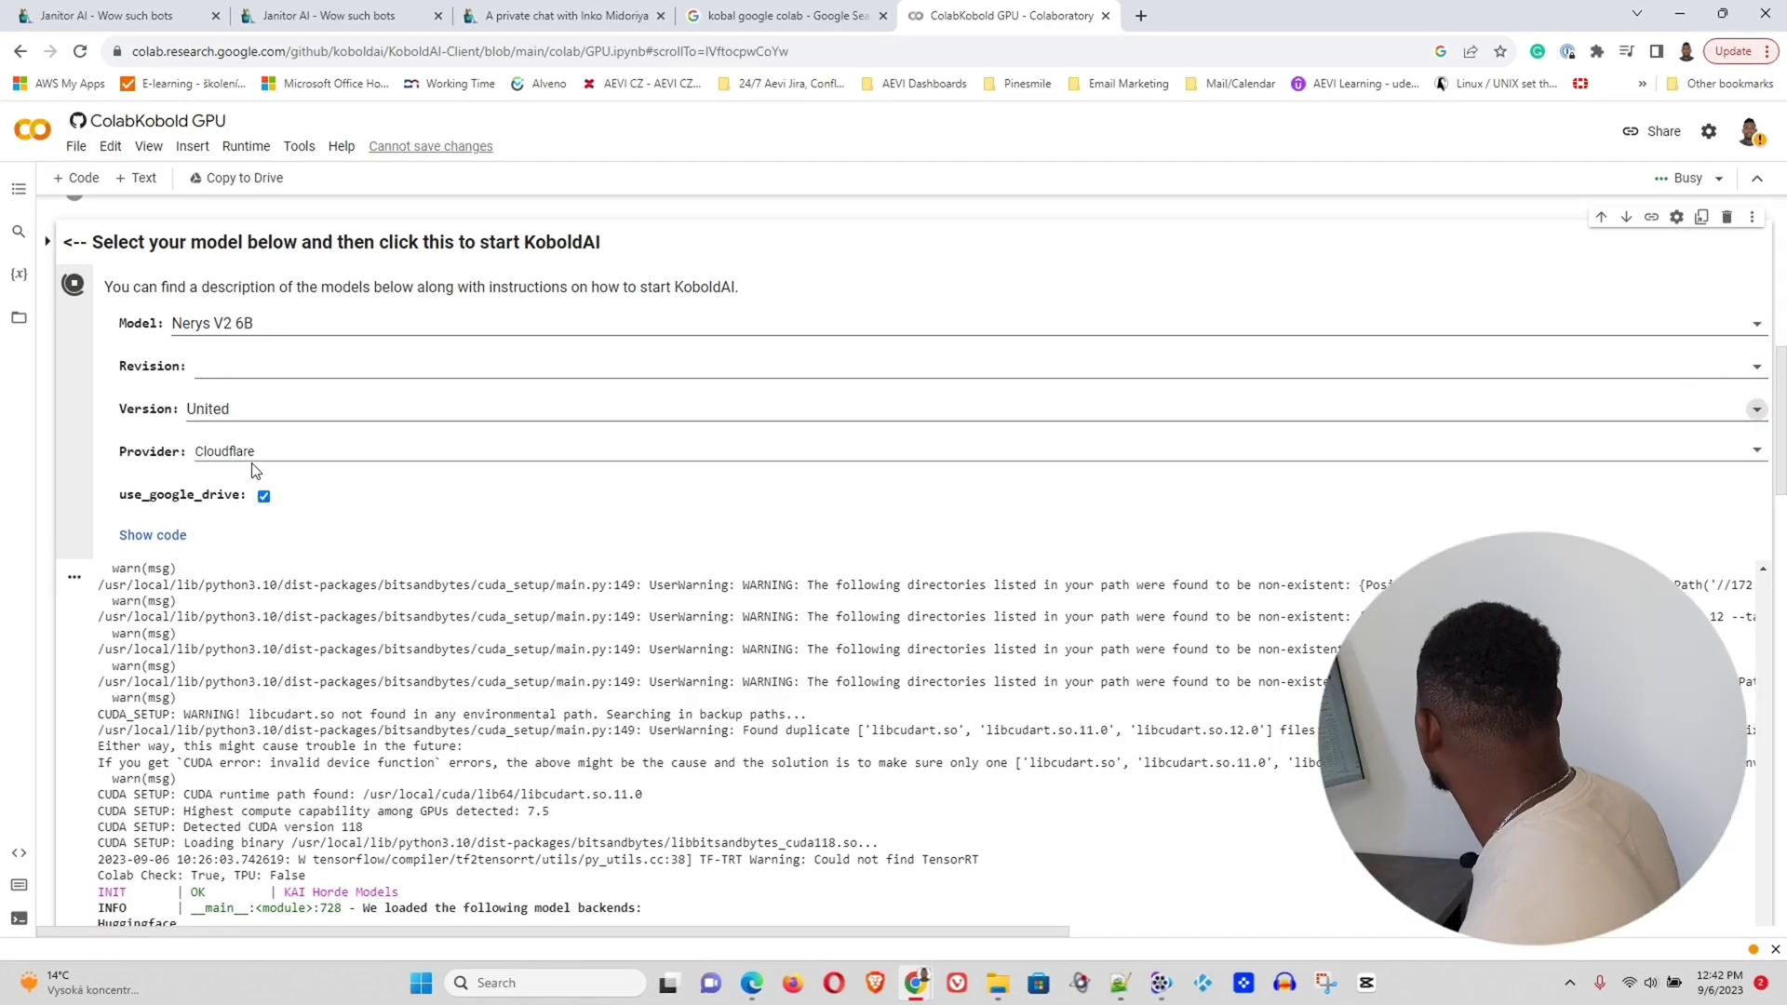
pyautogui.click(265, 497)
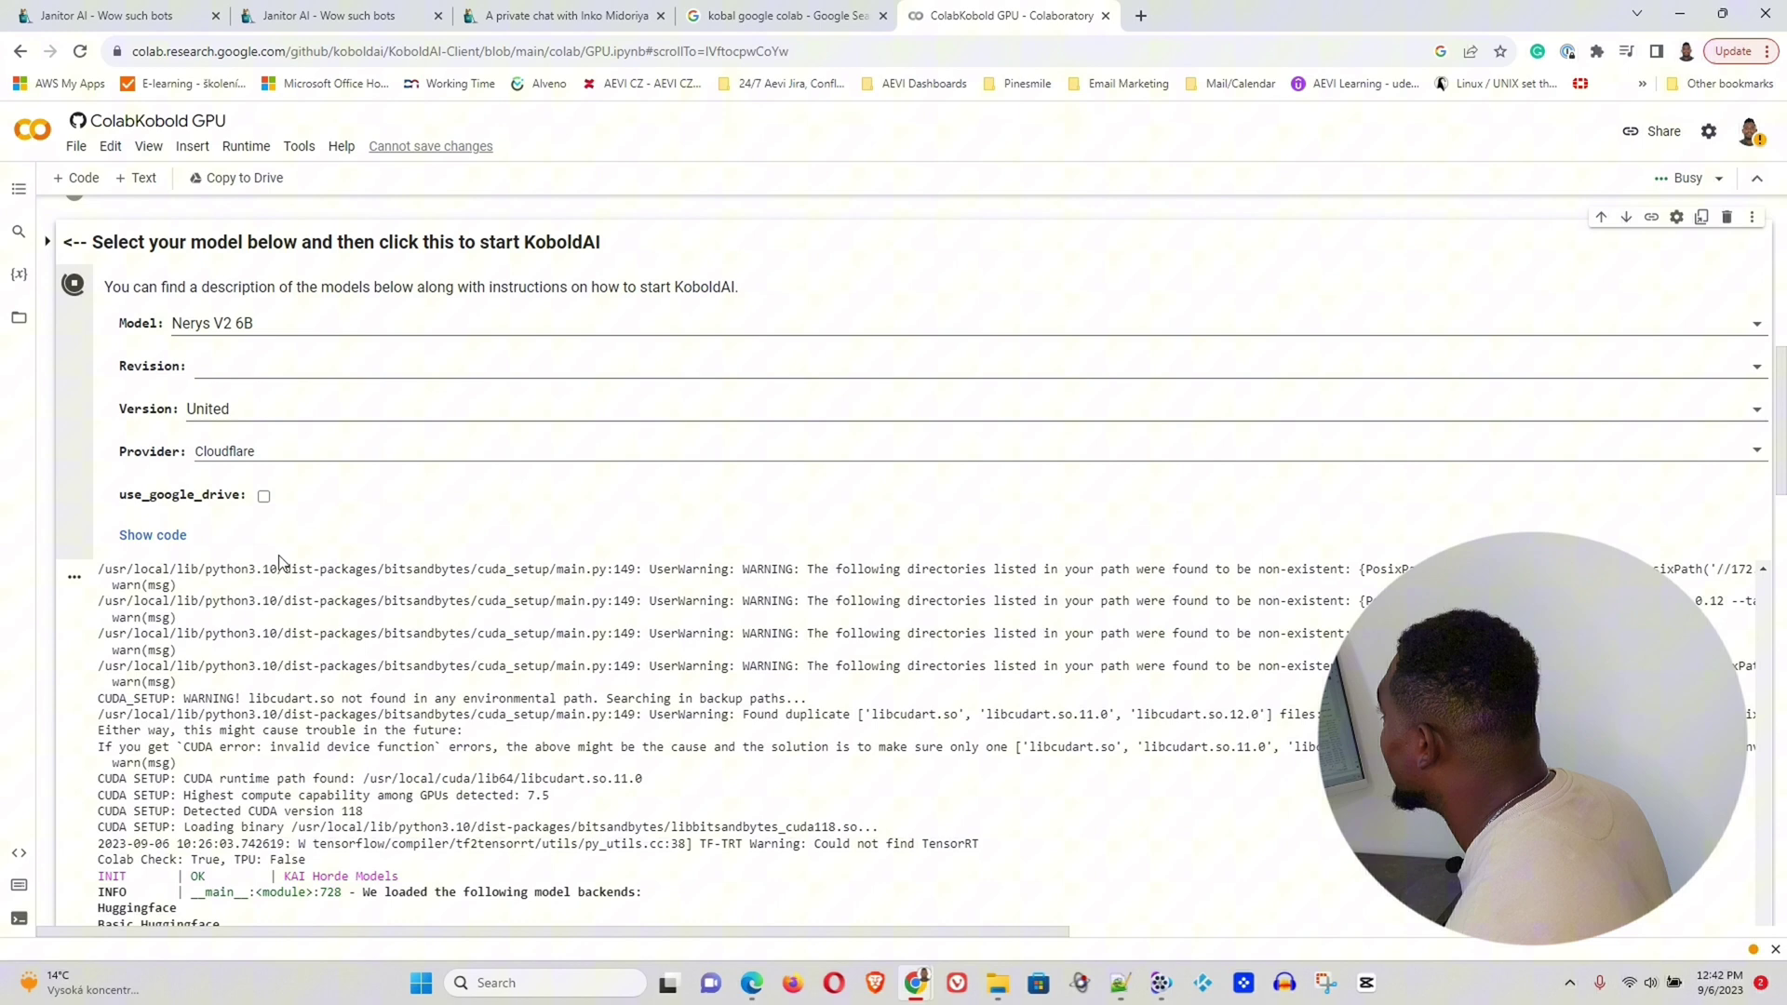
# Run the KoboldAI launcher cell, accepting the Run anyway warning
pyautogui.scroll(3, 1475, 375)
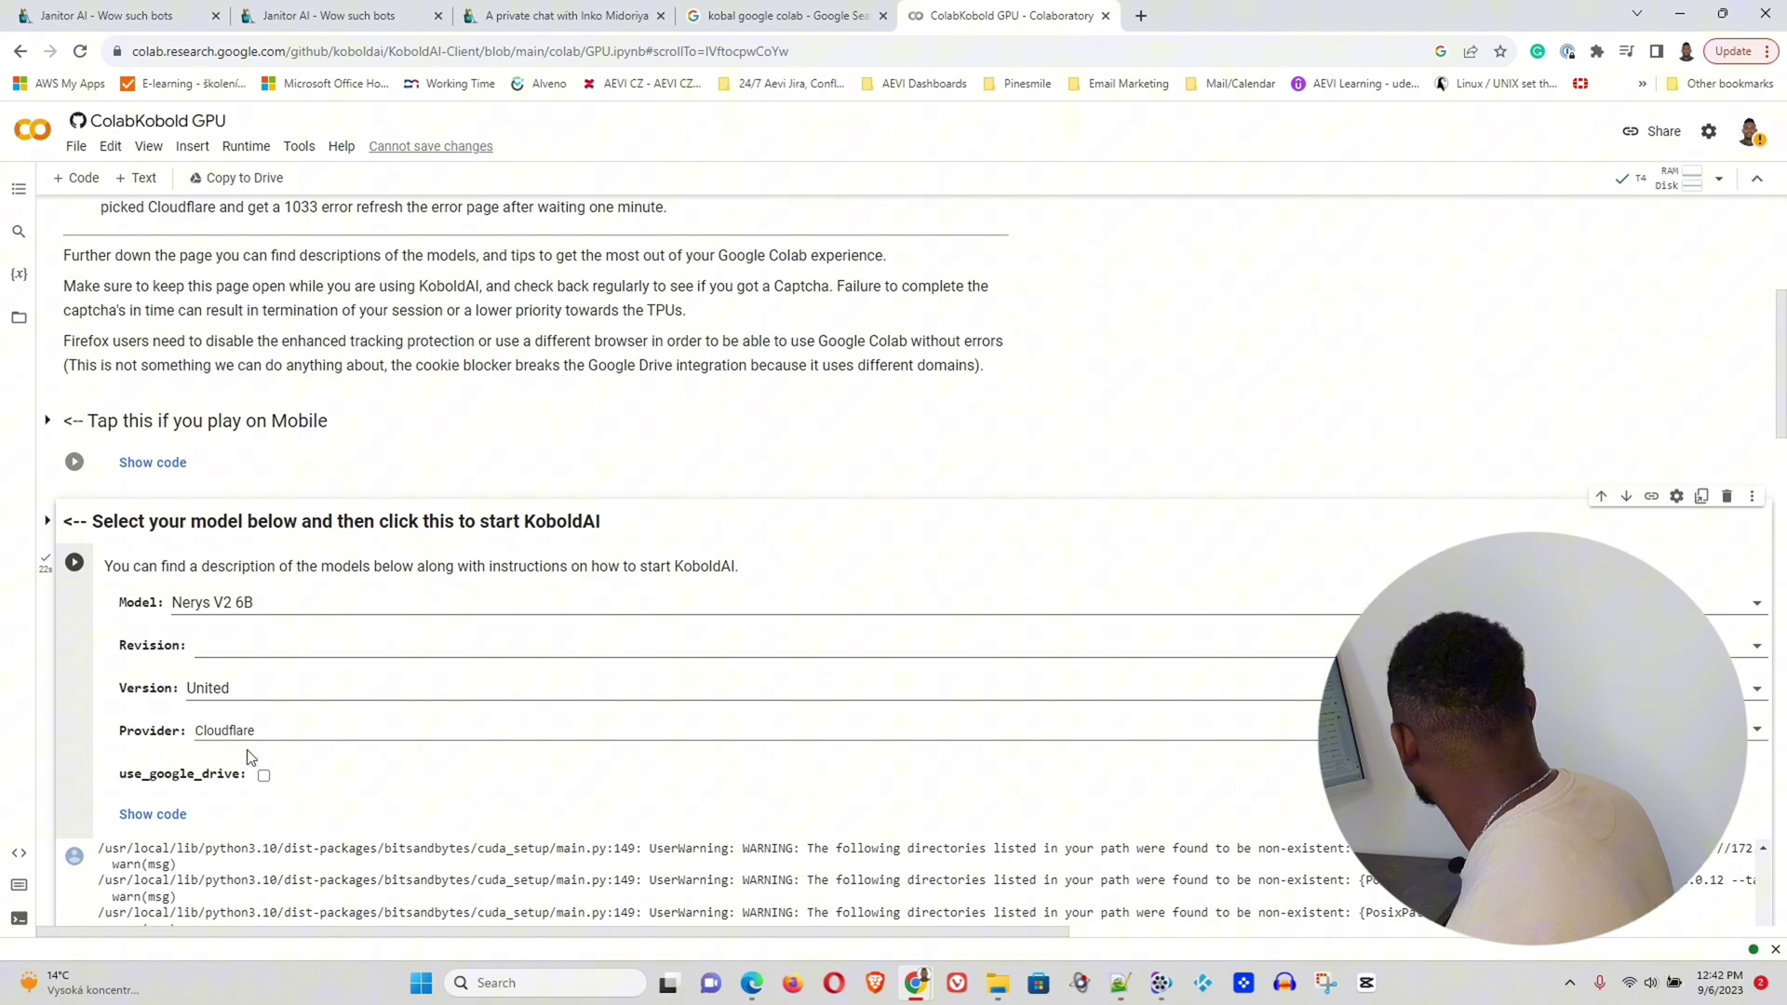
pyautogui.click(74, 562)
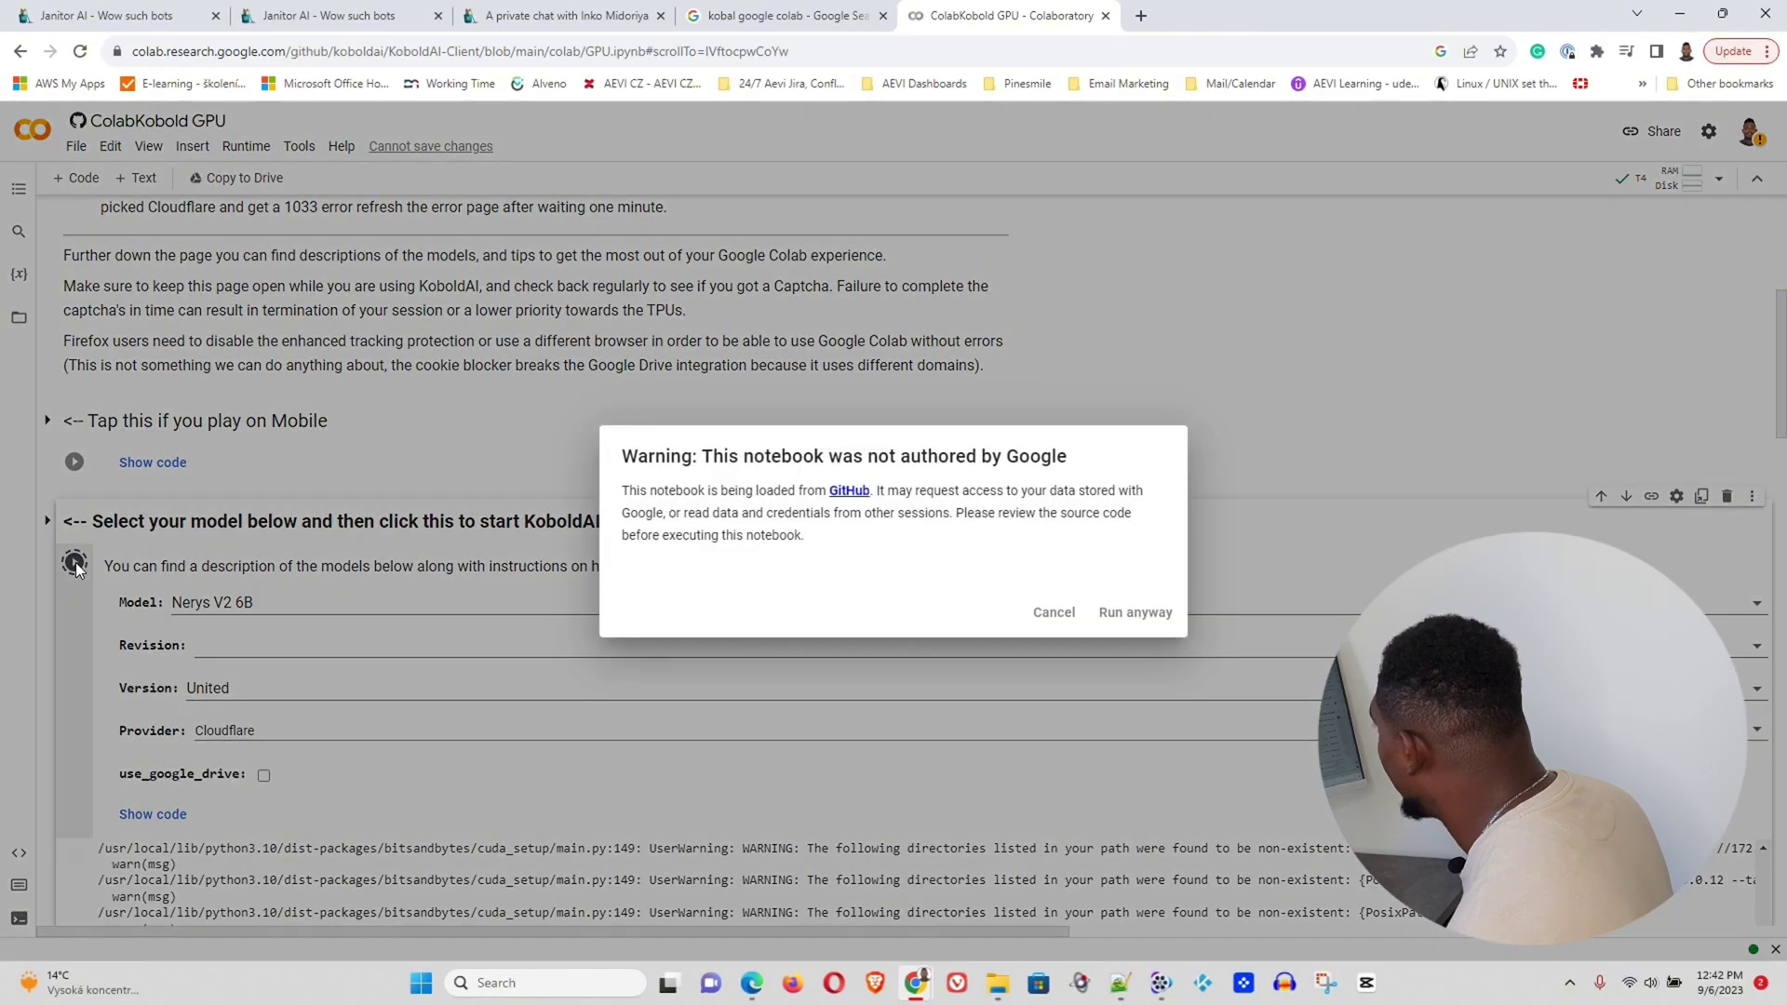
pyautogui.click(1155, 626)
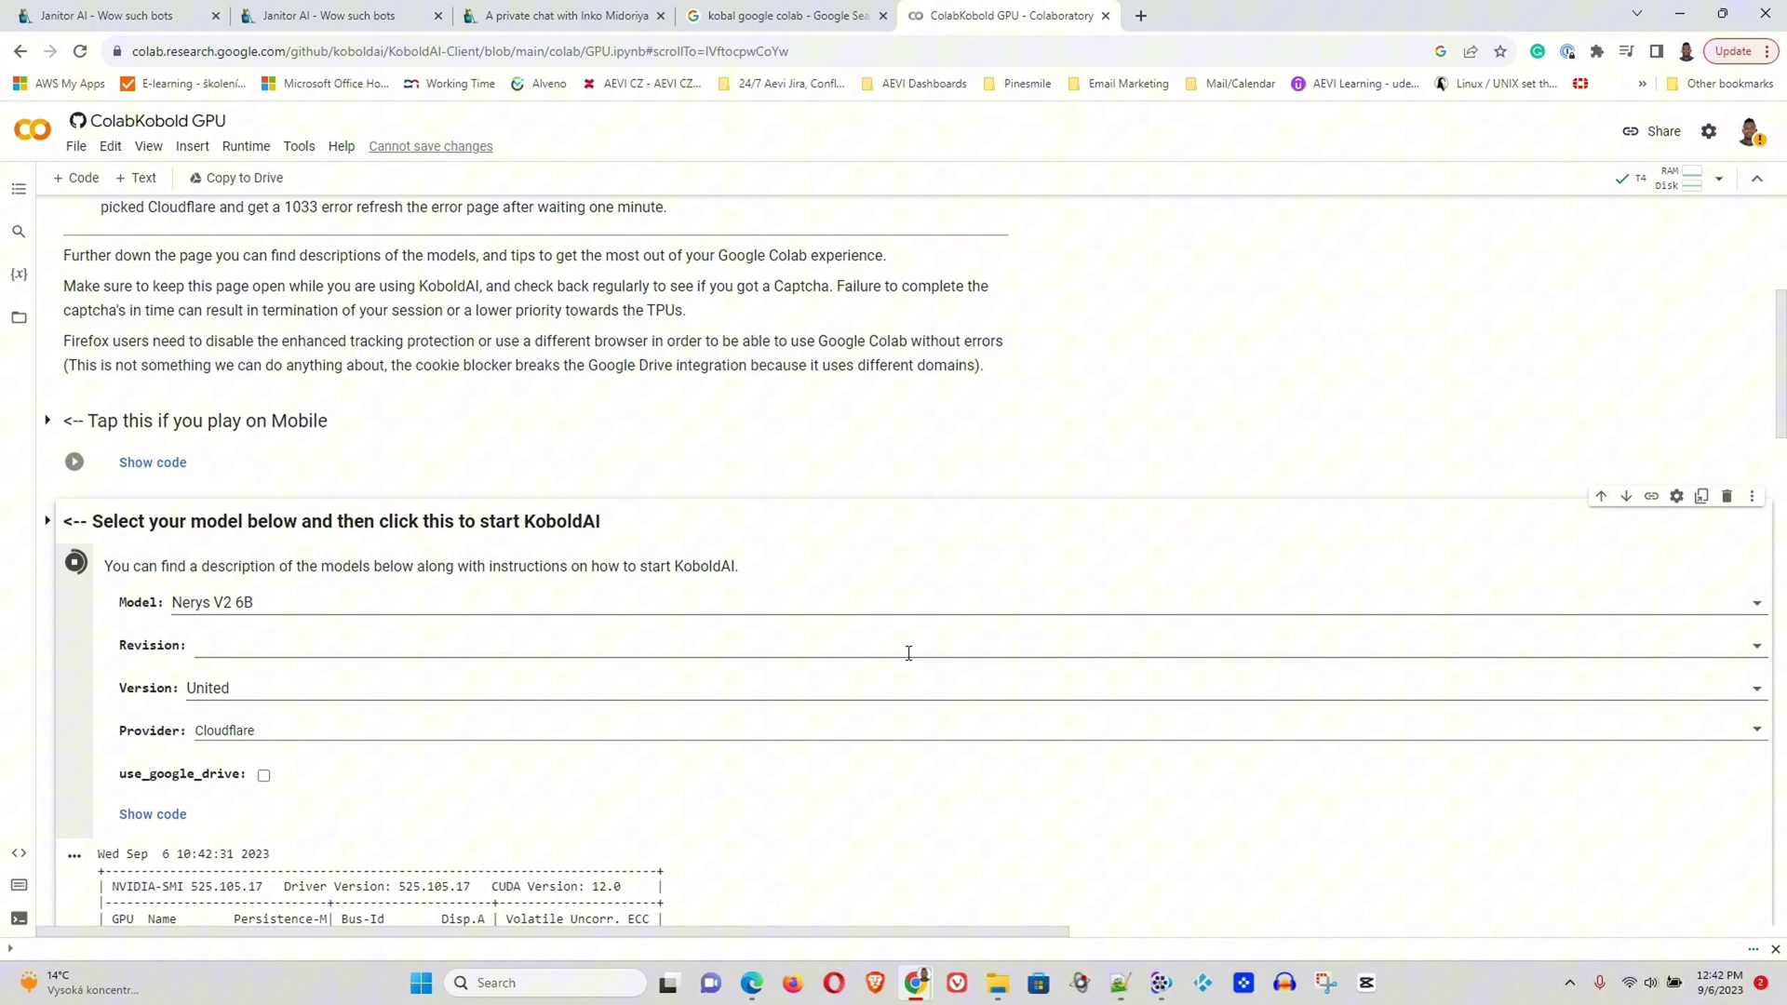
pyautogui.scroll(-5, 722, 625)
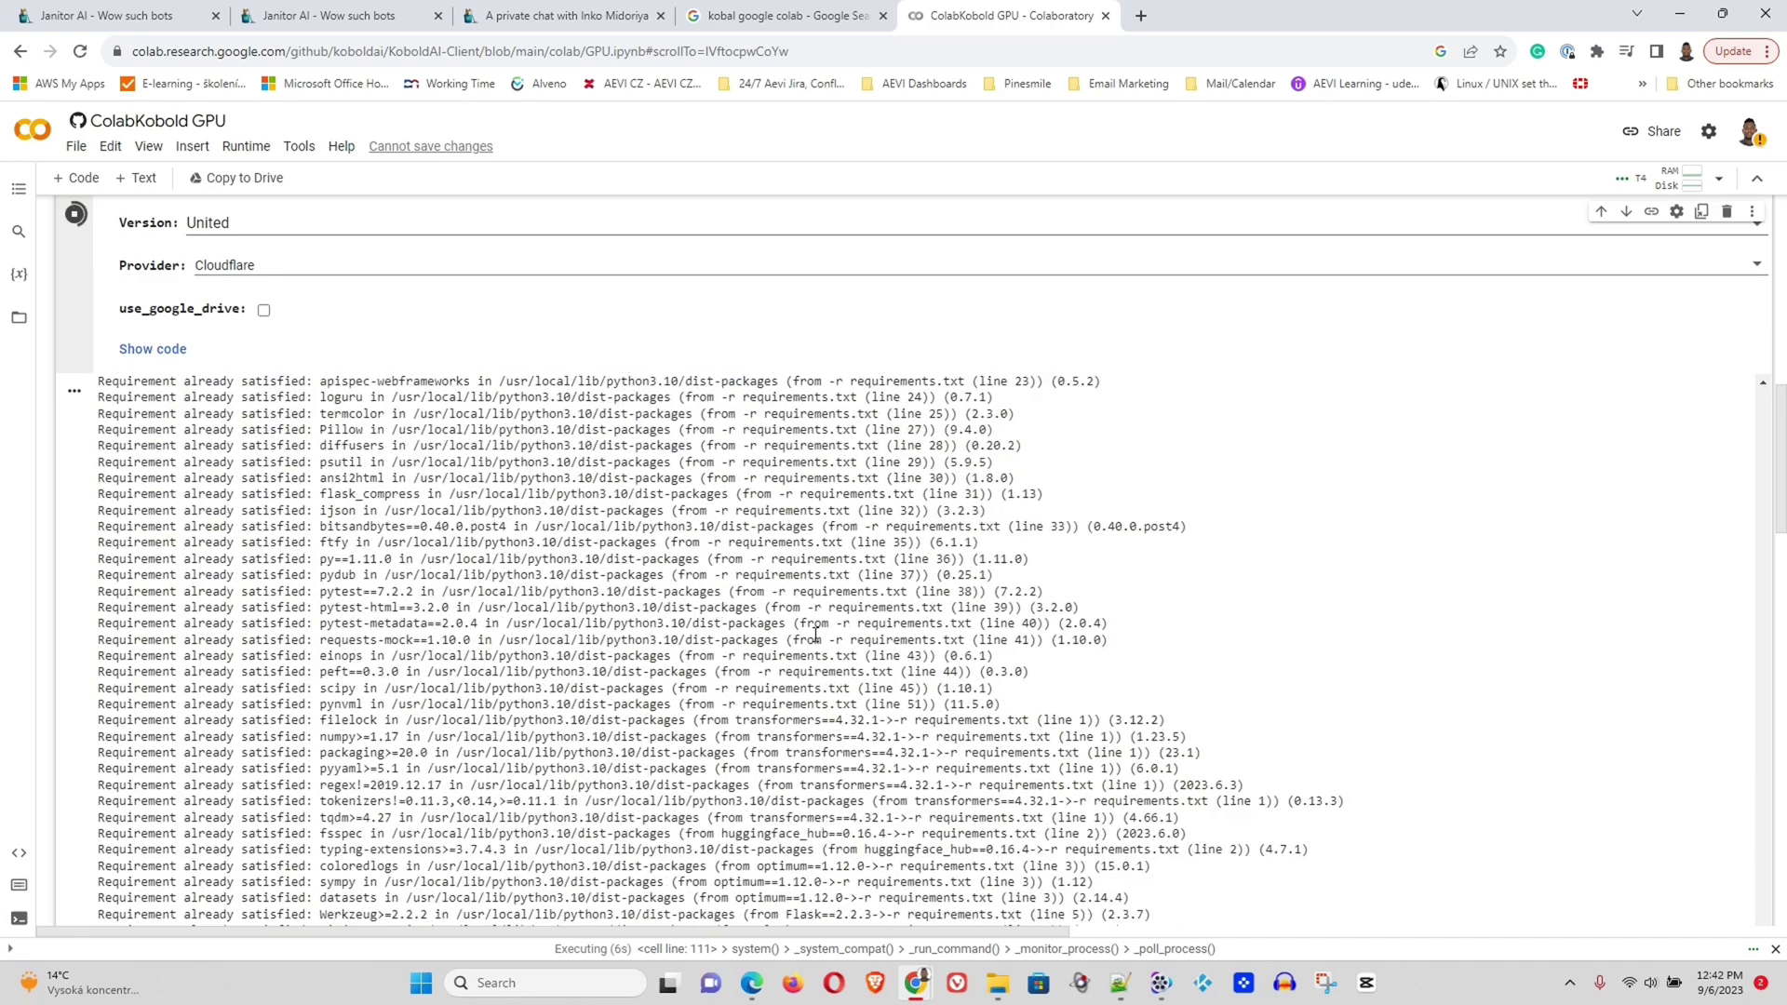
pyautogui.scroll(-10, 1293, 684)
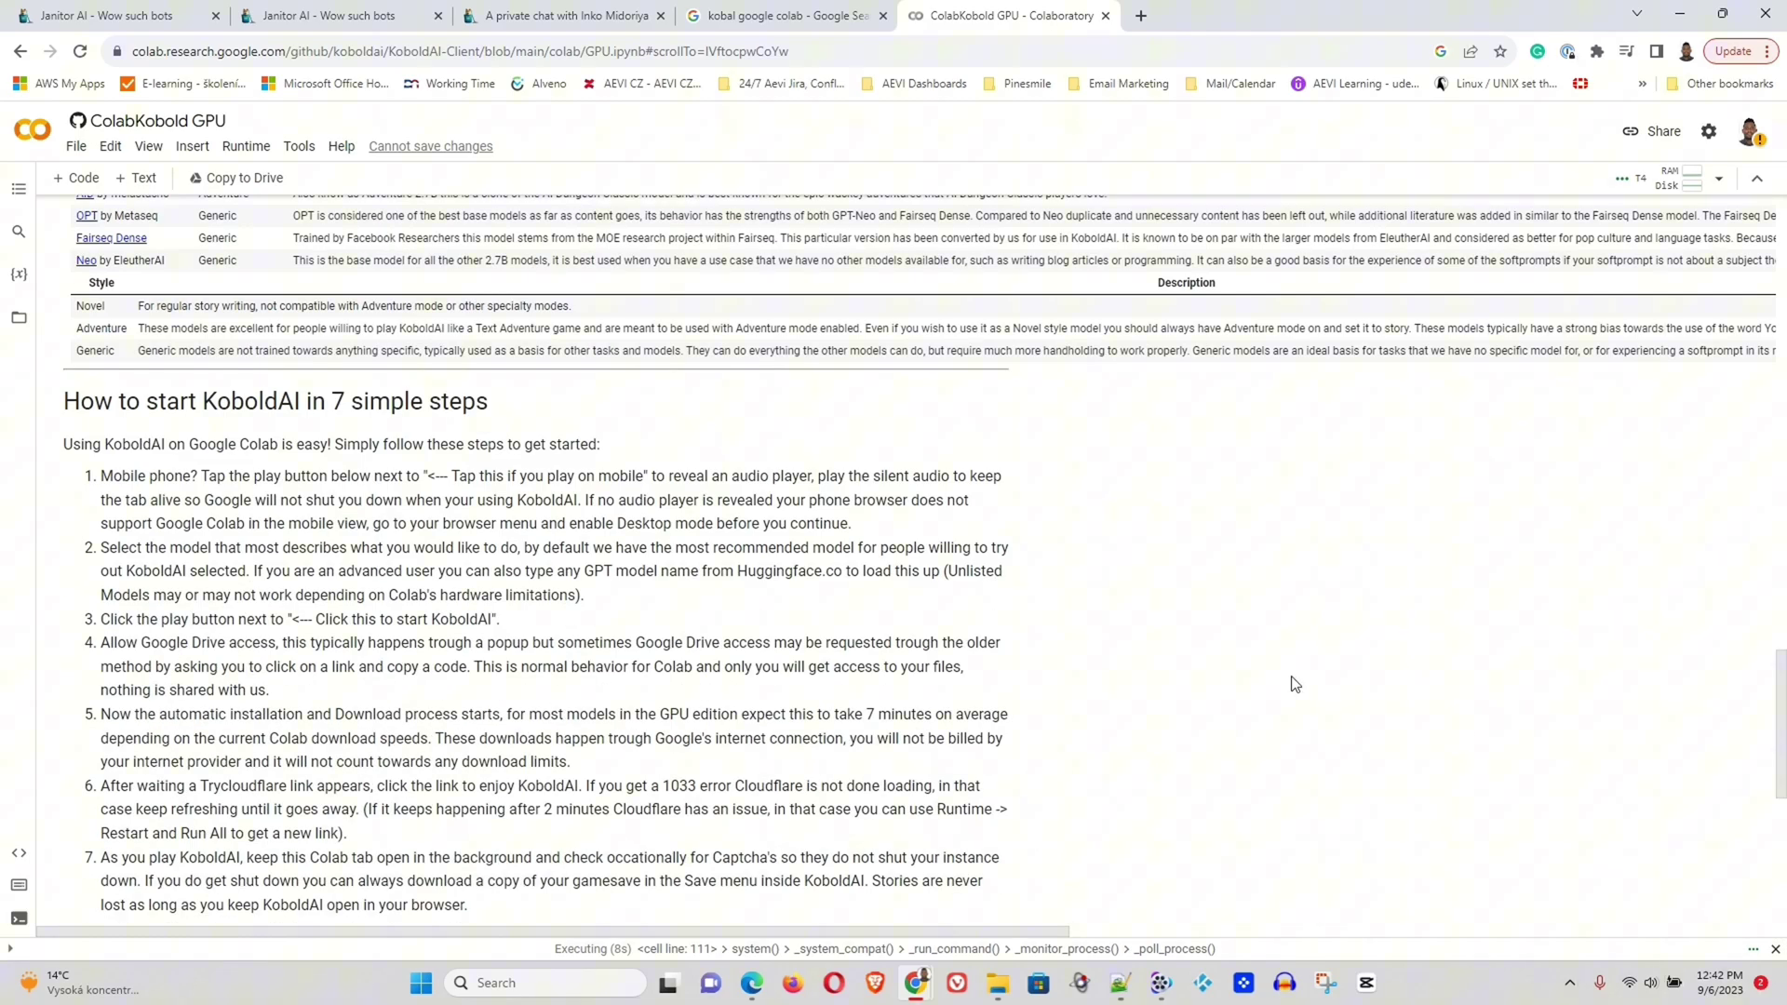
pyautogui.scroll(10, 1331, 712)
pyautogui.scroll(-2, 1433, 745)
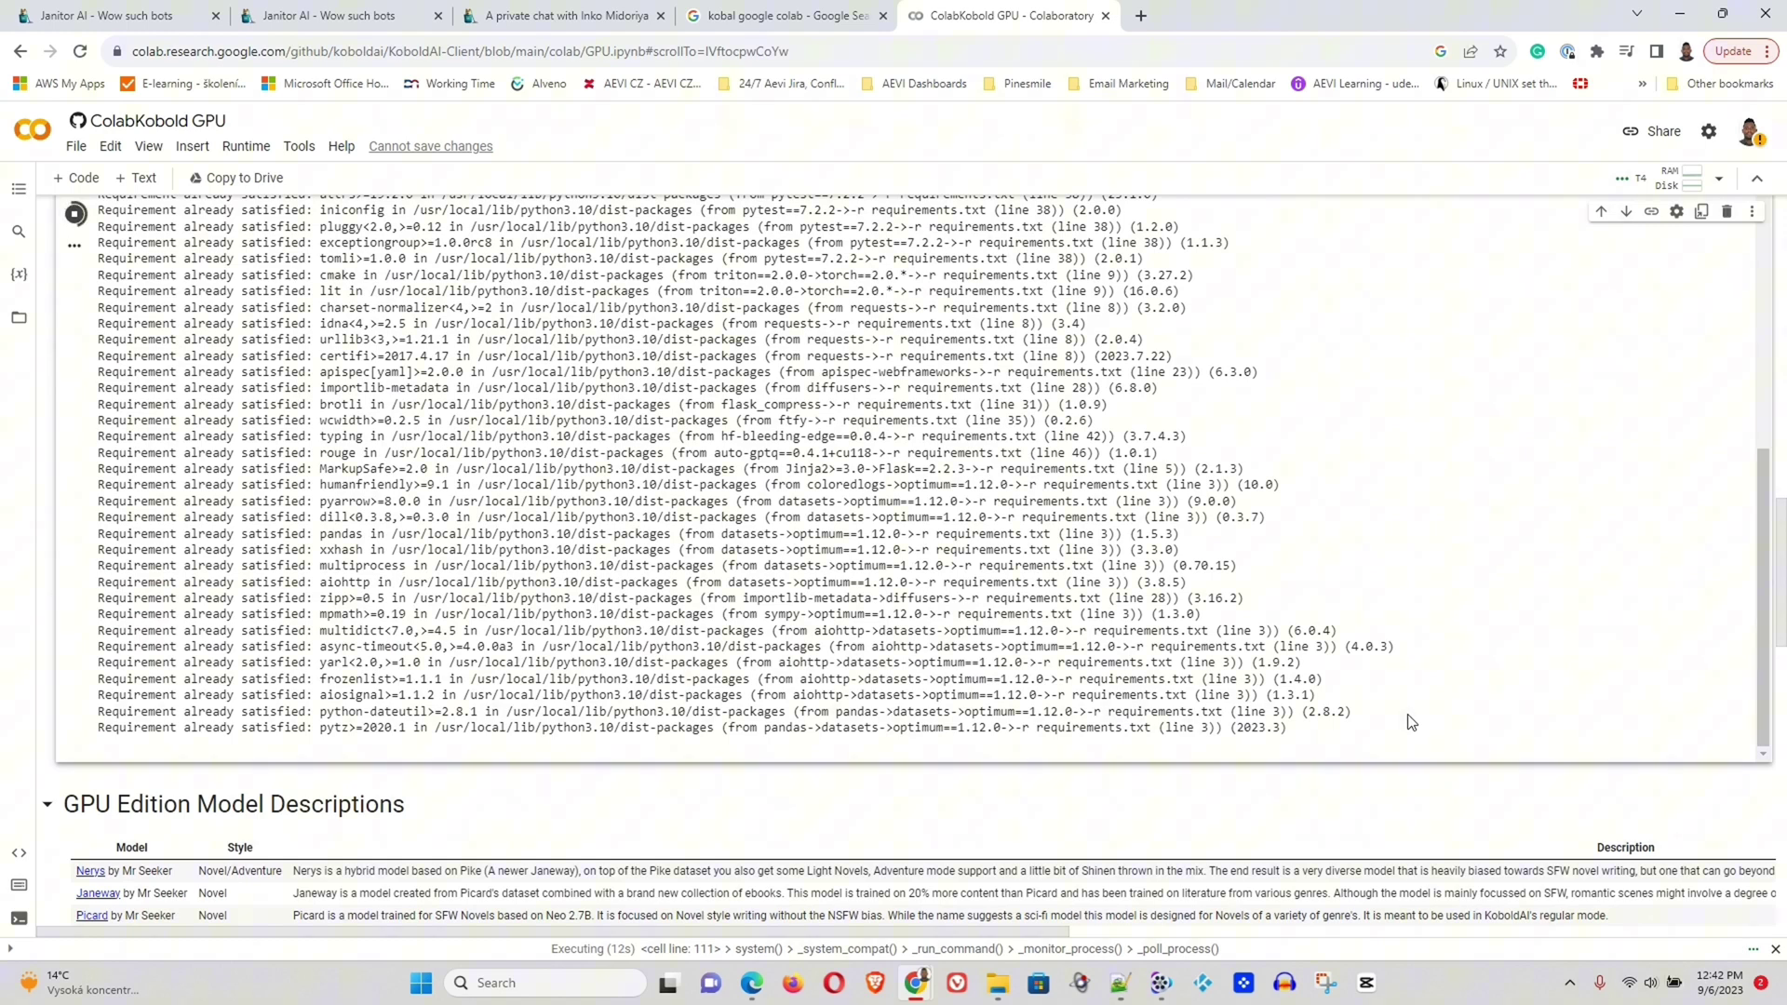
pyautogui.scroll(5, 1409, 721)
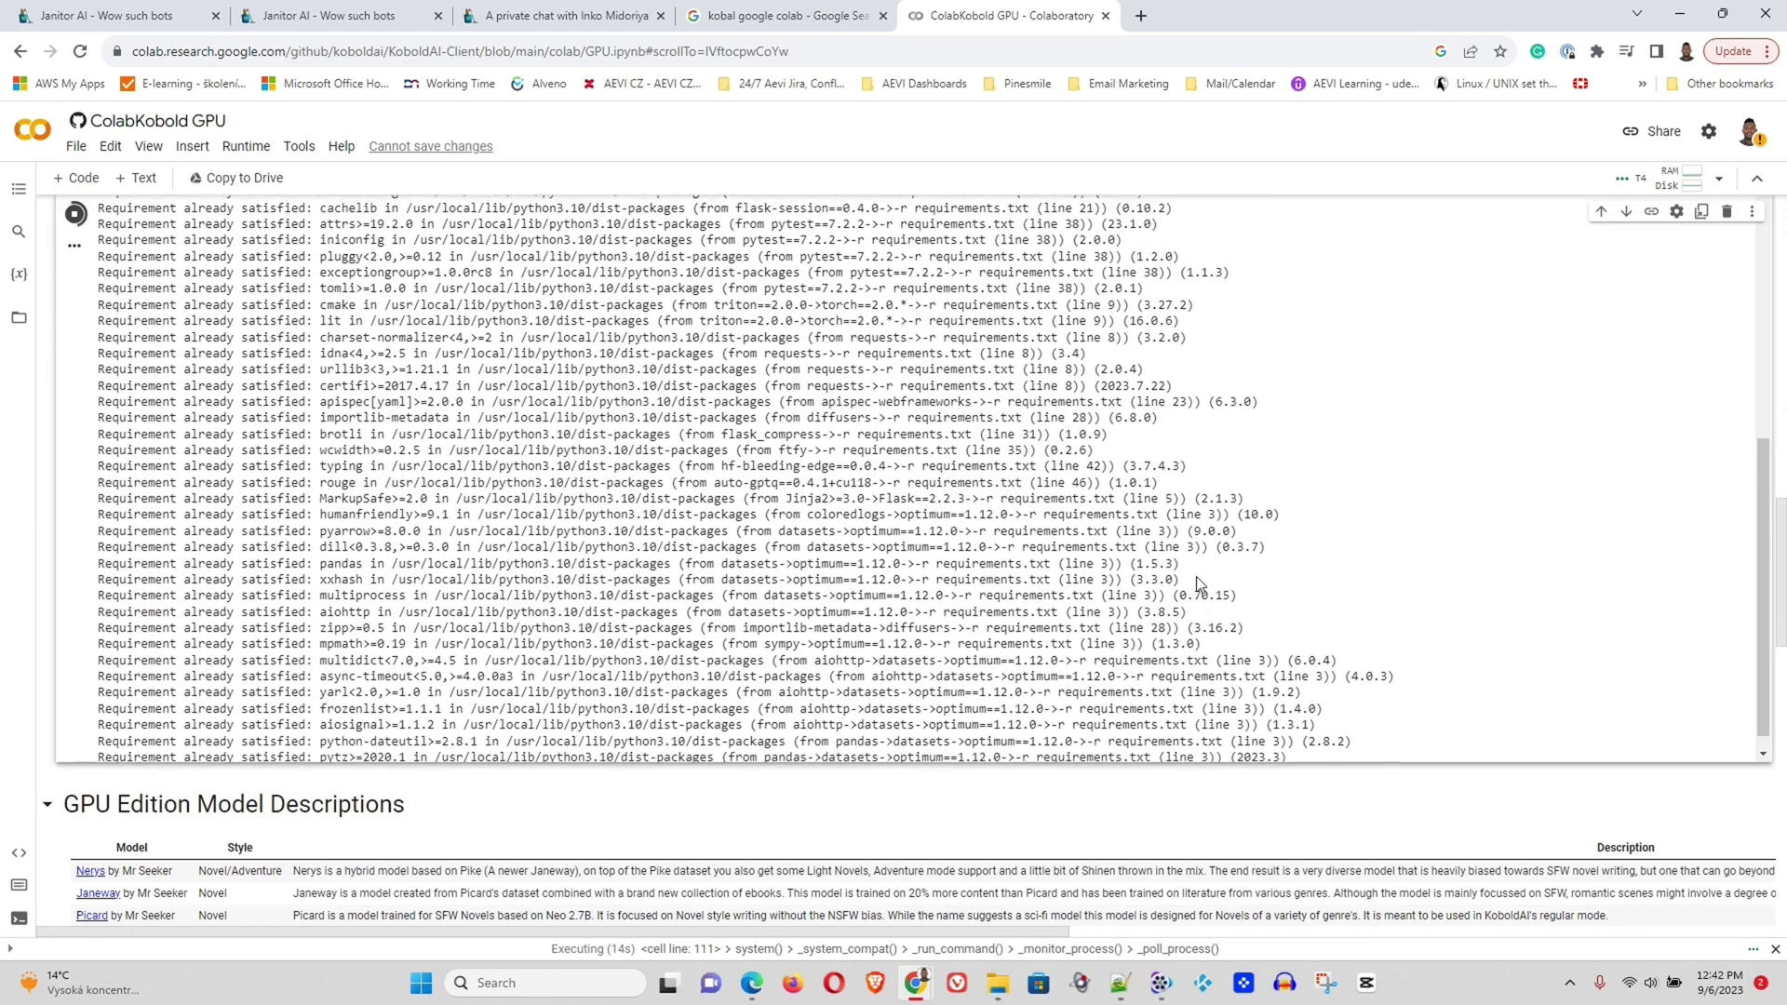
pyautogui.scroll(-5, 1759, 687)
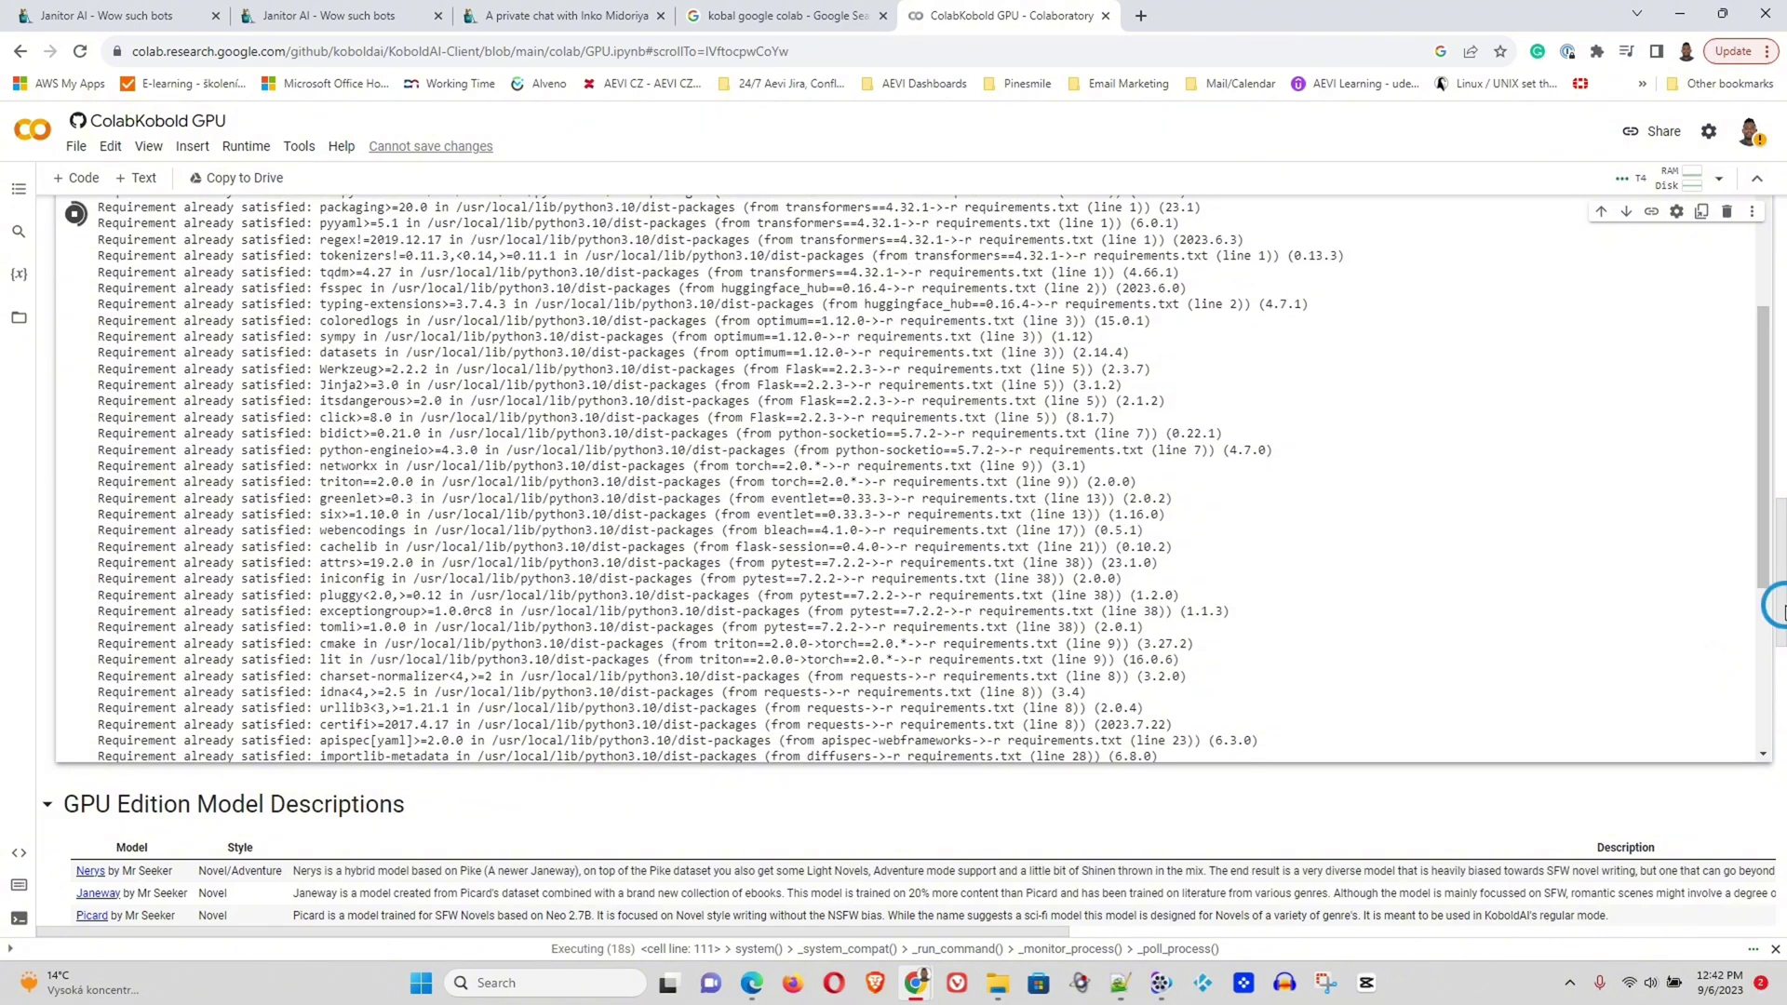
pyautogui.moveTo(1777, 611)
pyautogui.mouseDown()
pyautogui.moveTo(1778, 487)
pyautogui.moveTo(1779, 614)
pyautogui.mouseUp()
pyautogui.scroll(-5, 1756, 596)
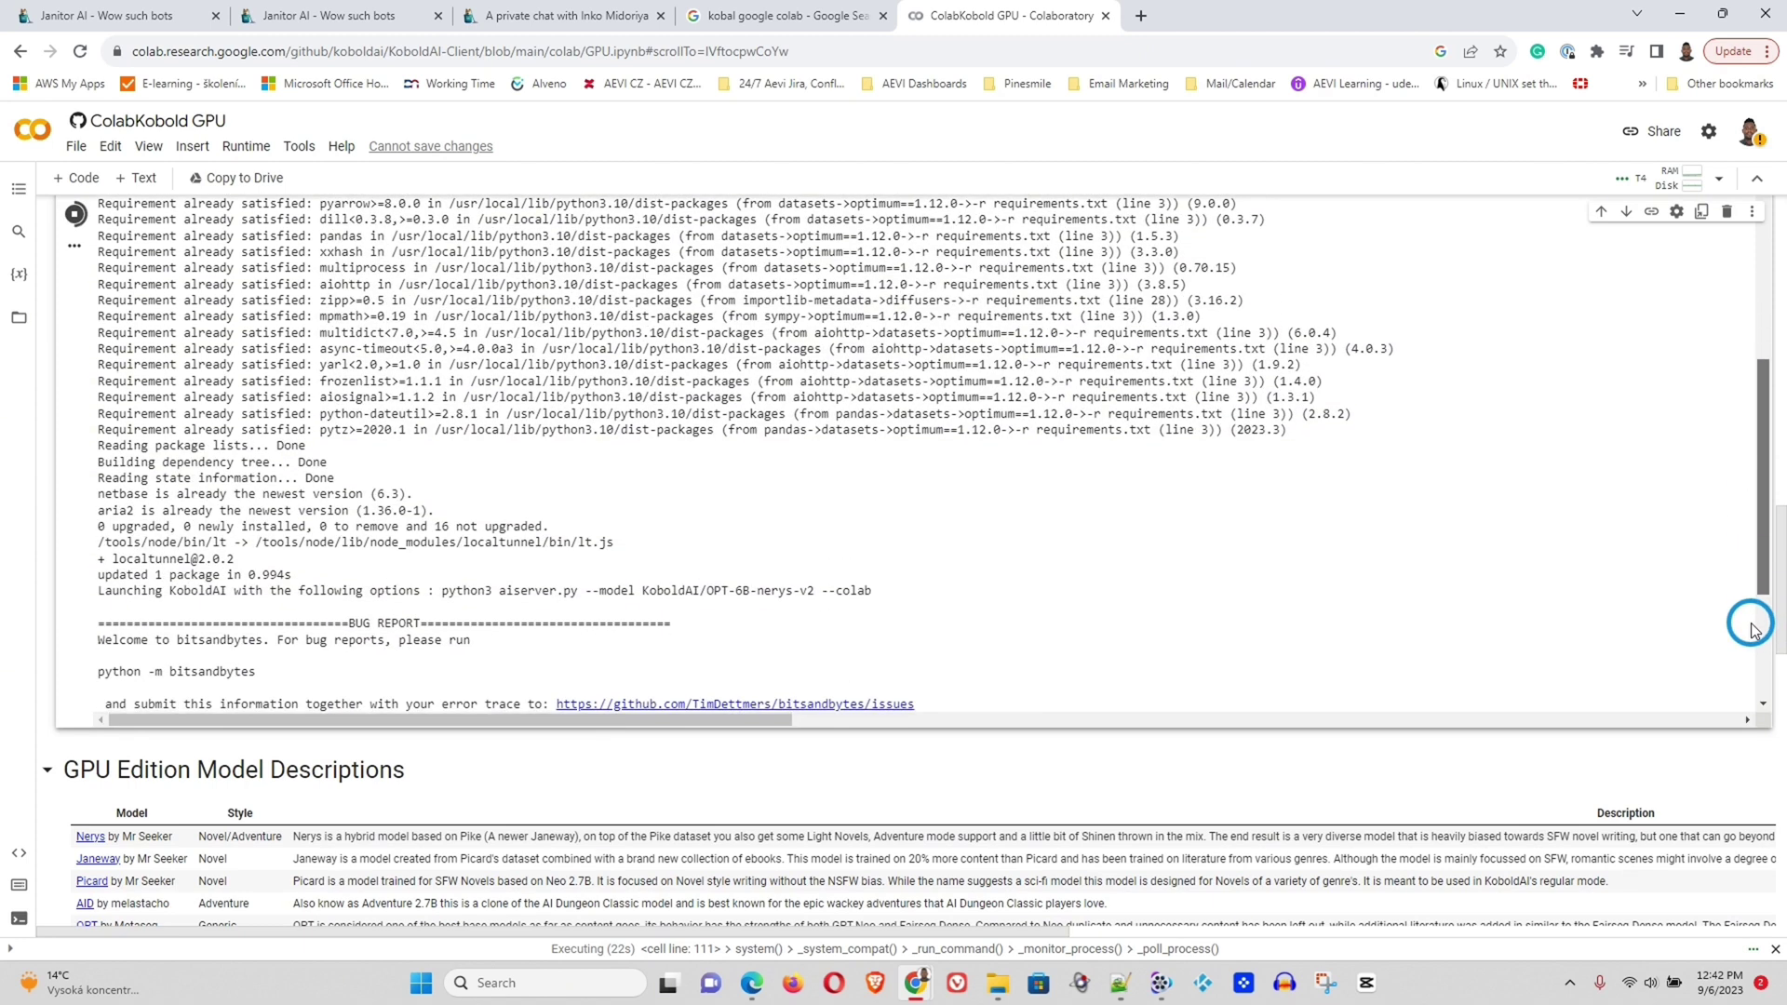
pyautogui.scroll(-8, 1750, 629)
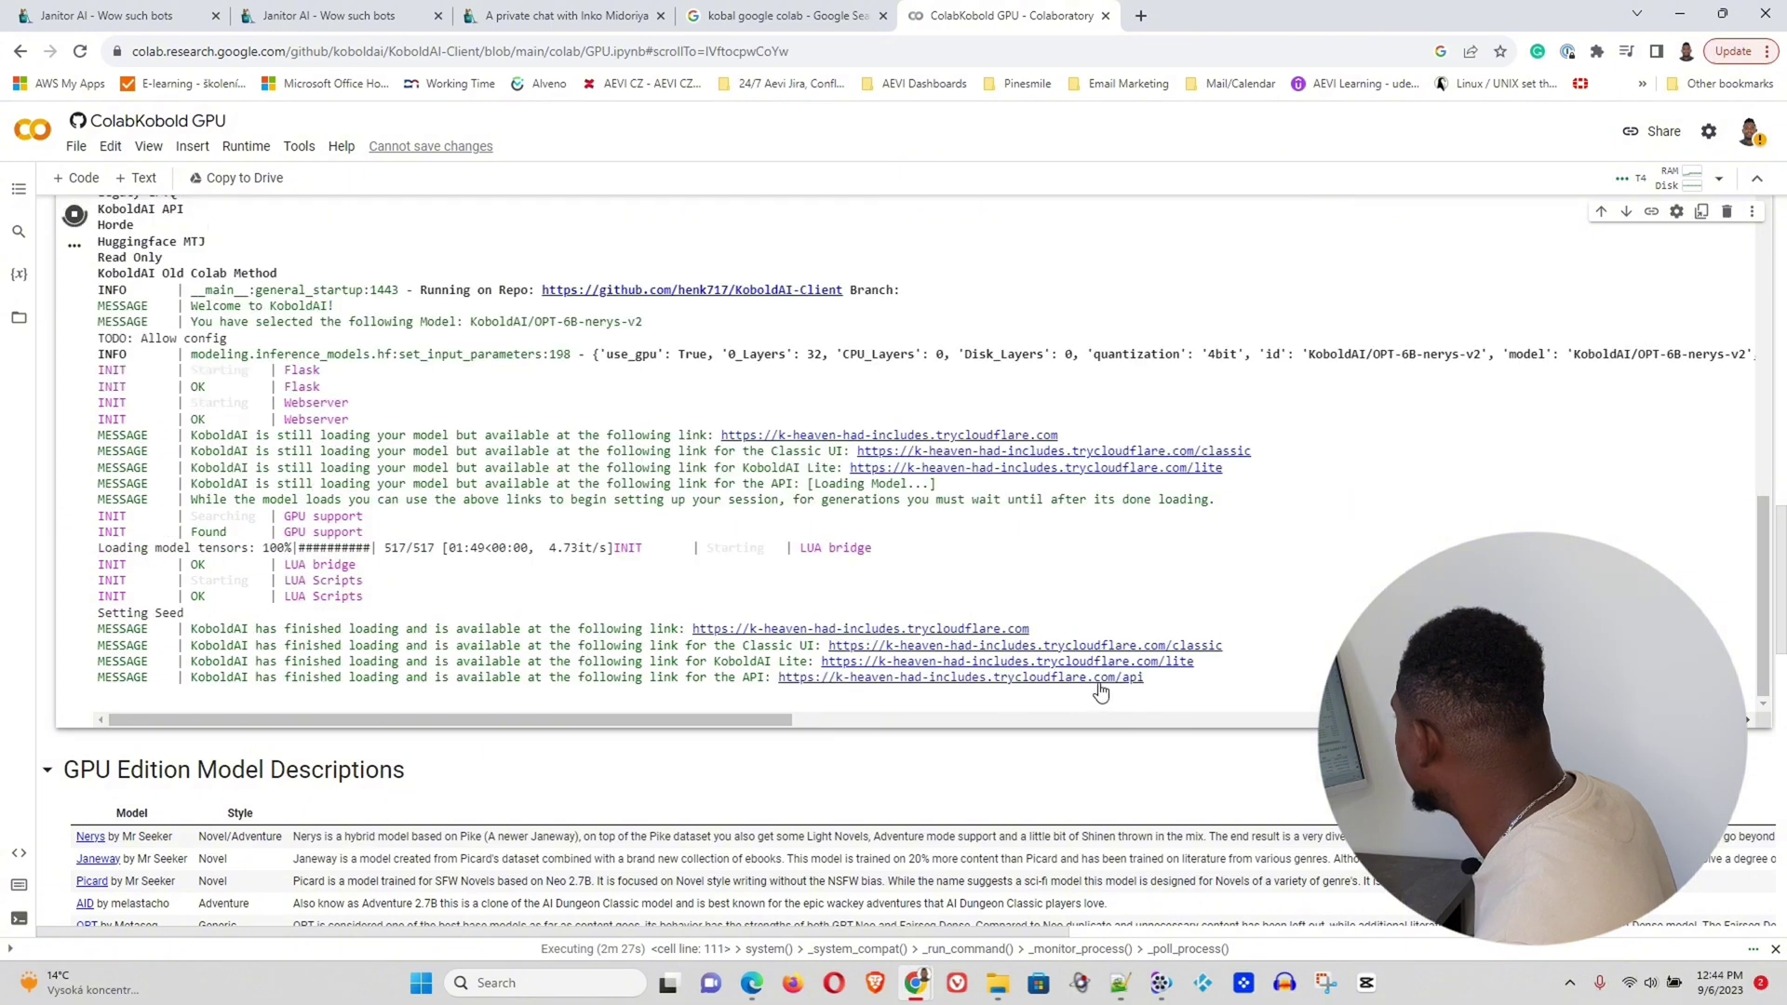
pyautogui.moveTo(1148, 675); pyautogui.dragTo(780, 680)
pyautogui.hotkey('ctrl', 'c')
pyautogui.click(577, 16)
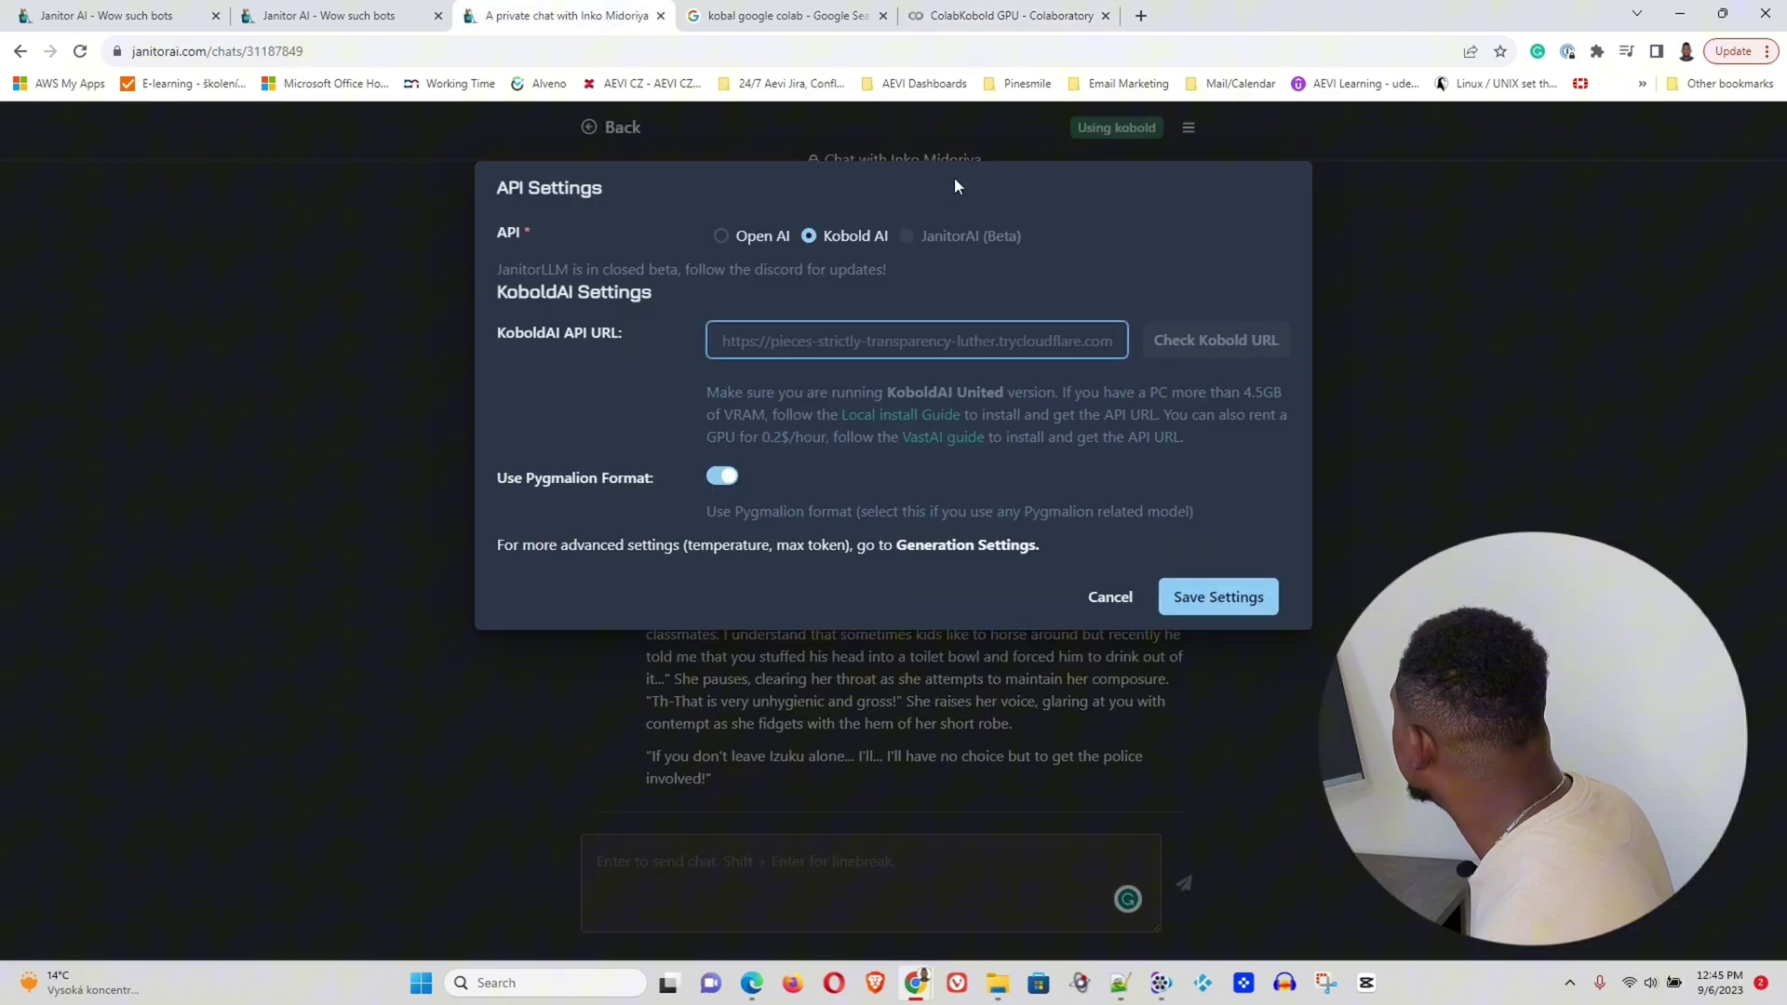
pyautogui.click(752, 347)
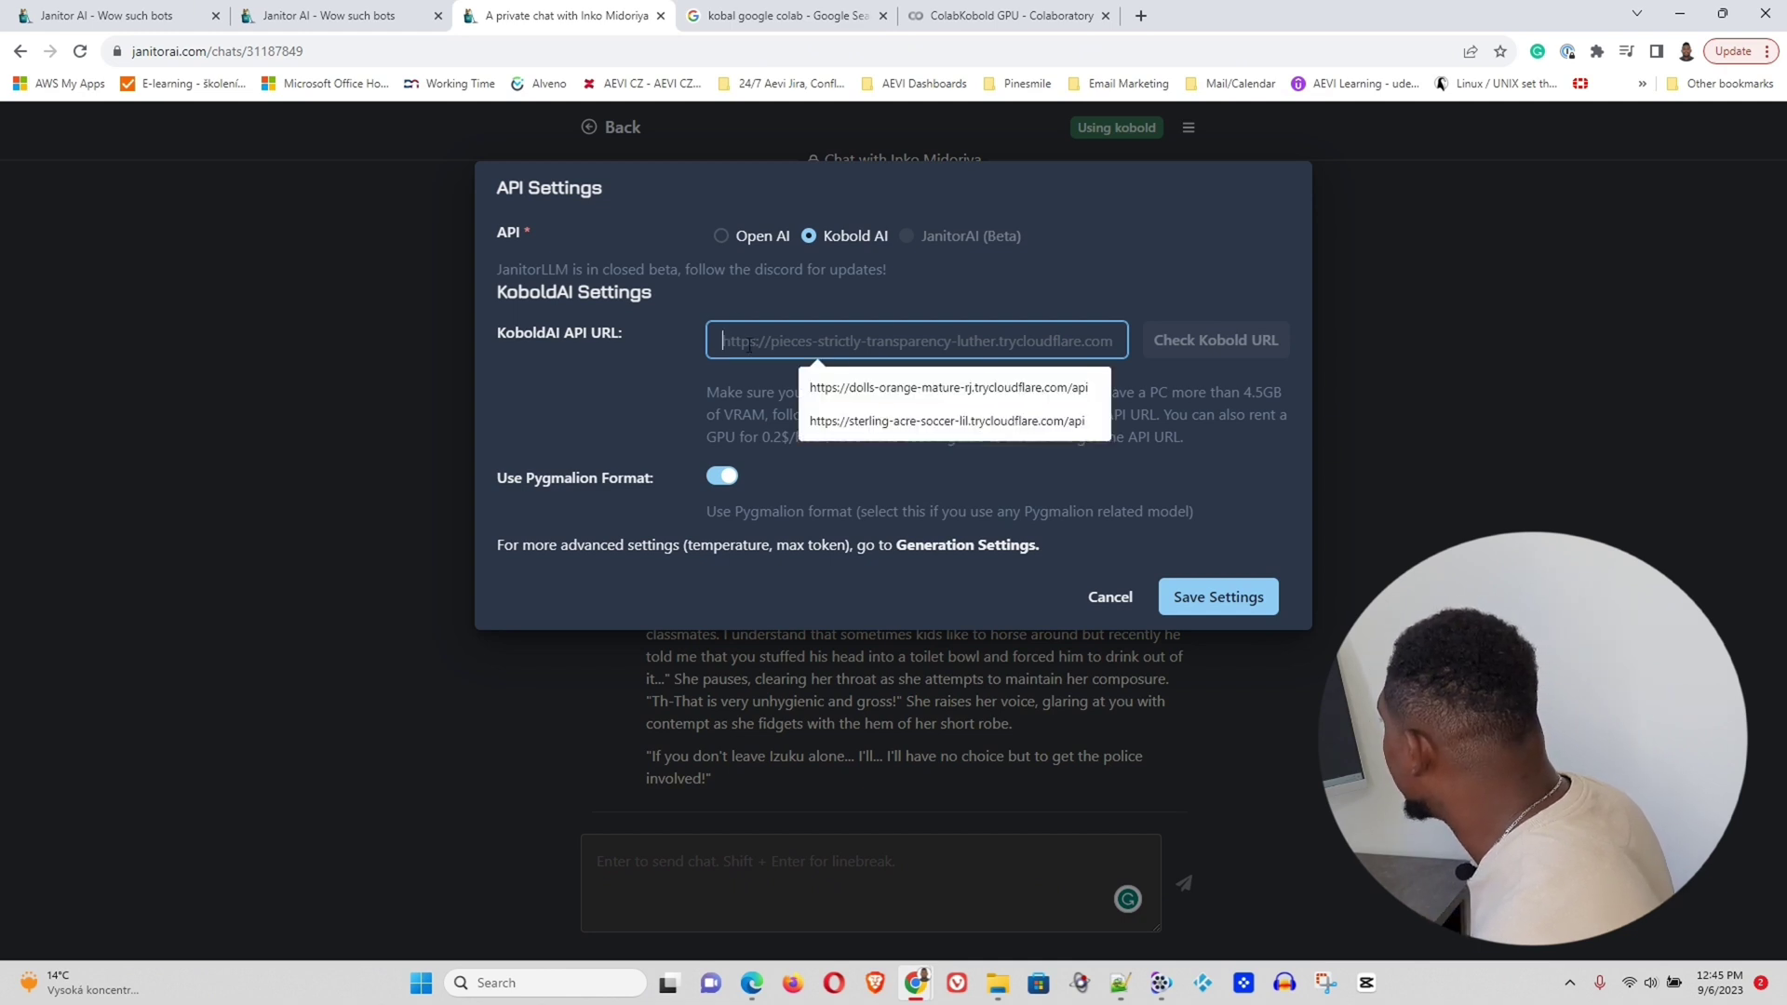
pyautogui.hotkey('ctrl', 'v')
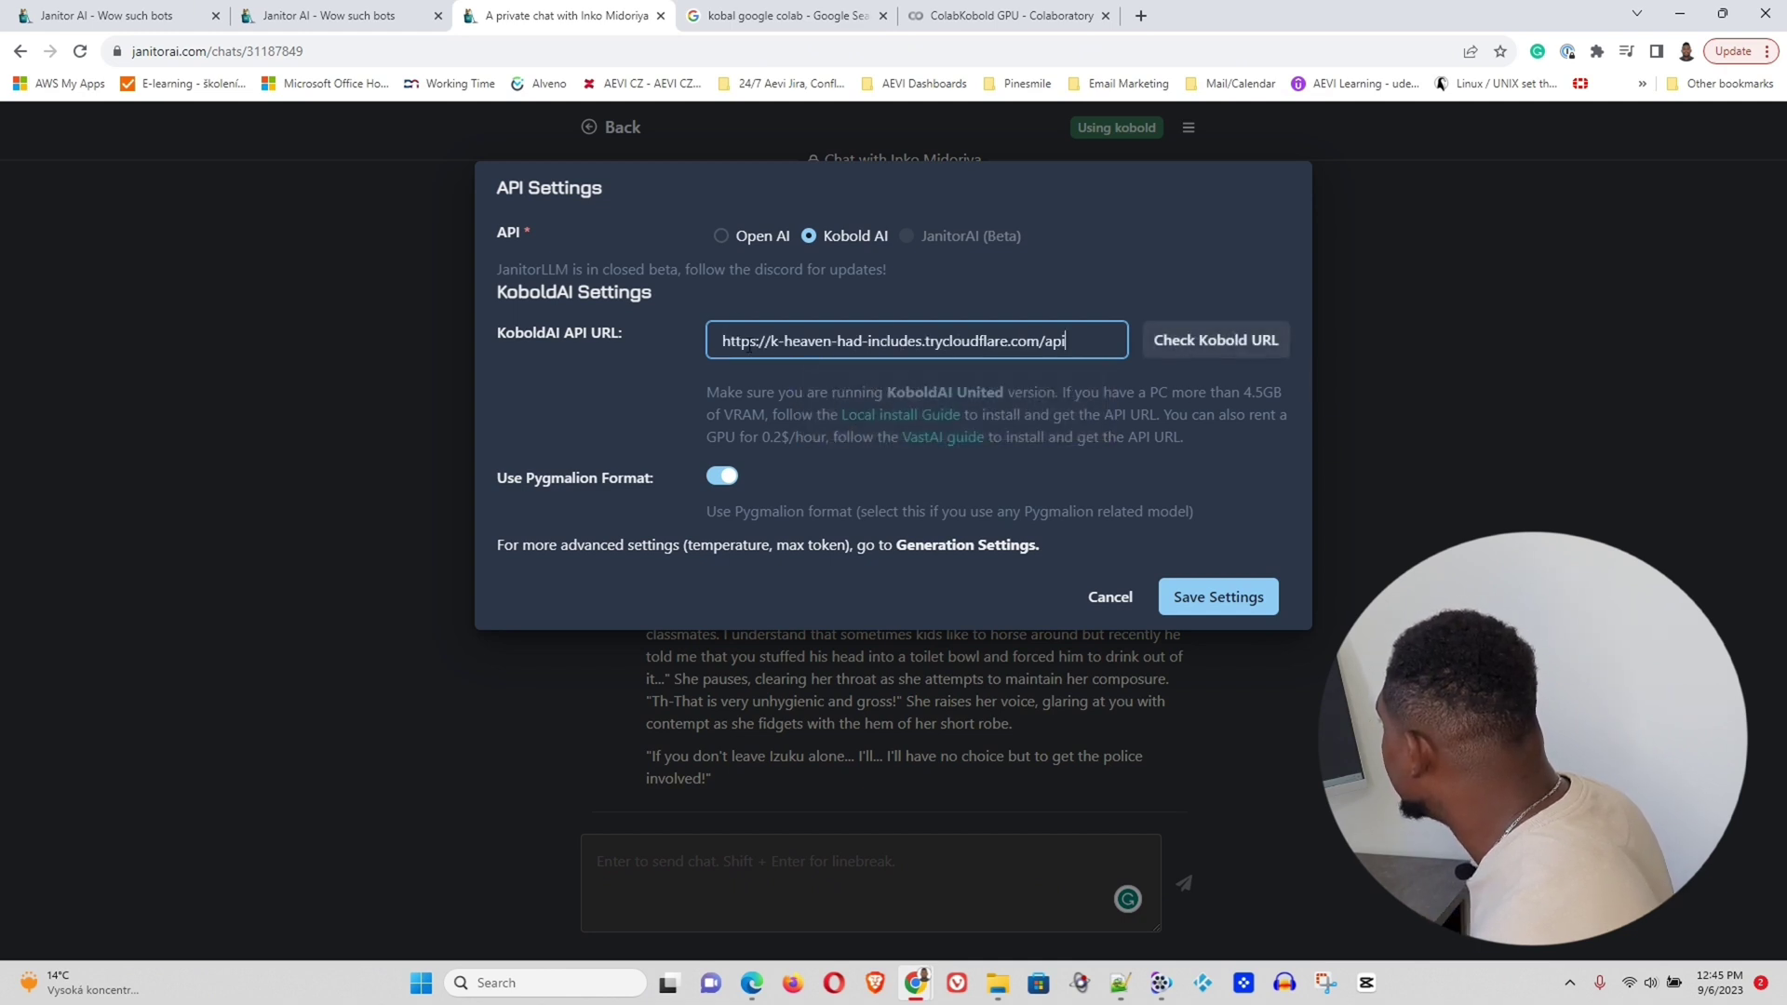
pyautogui.click(1229, 597)
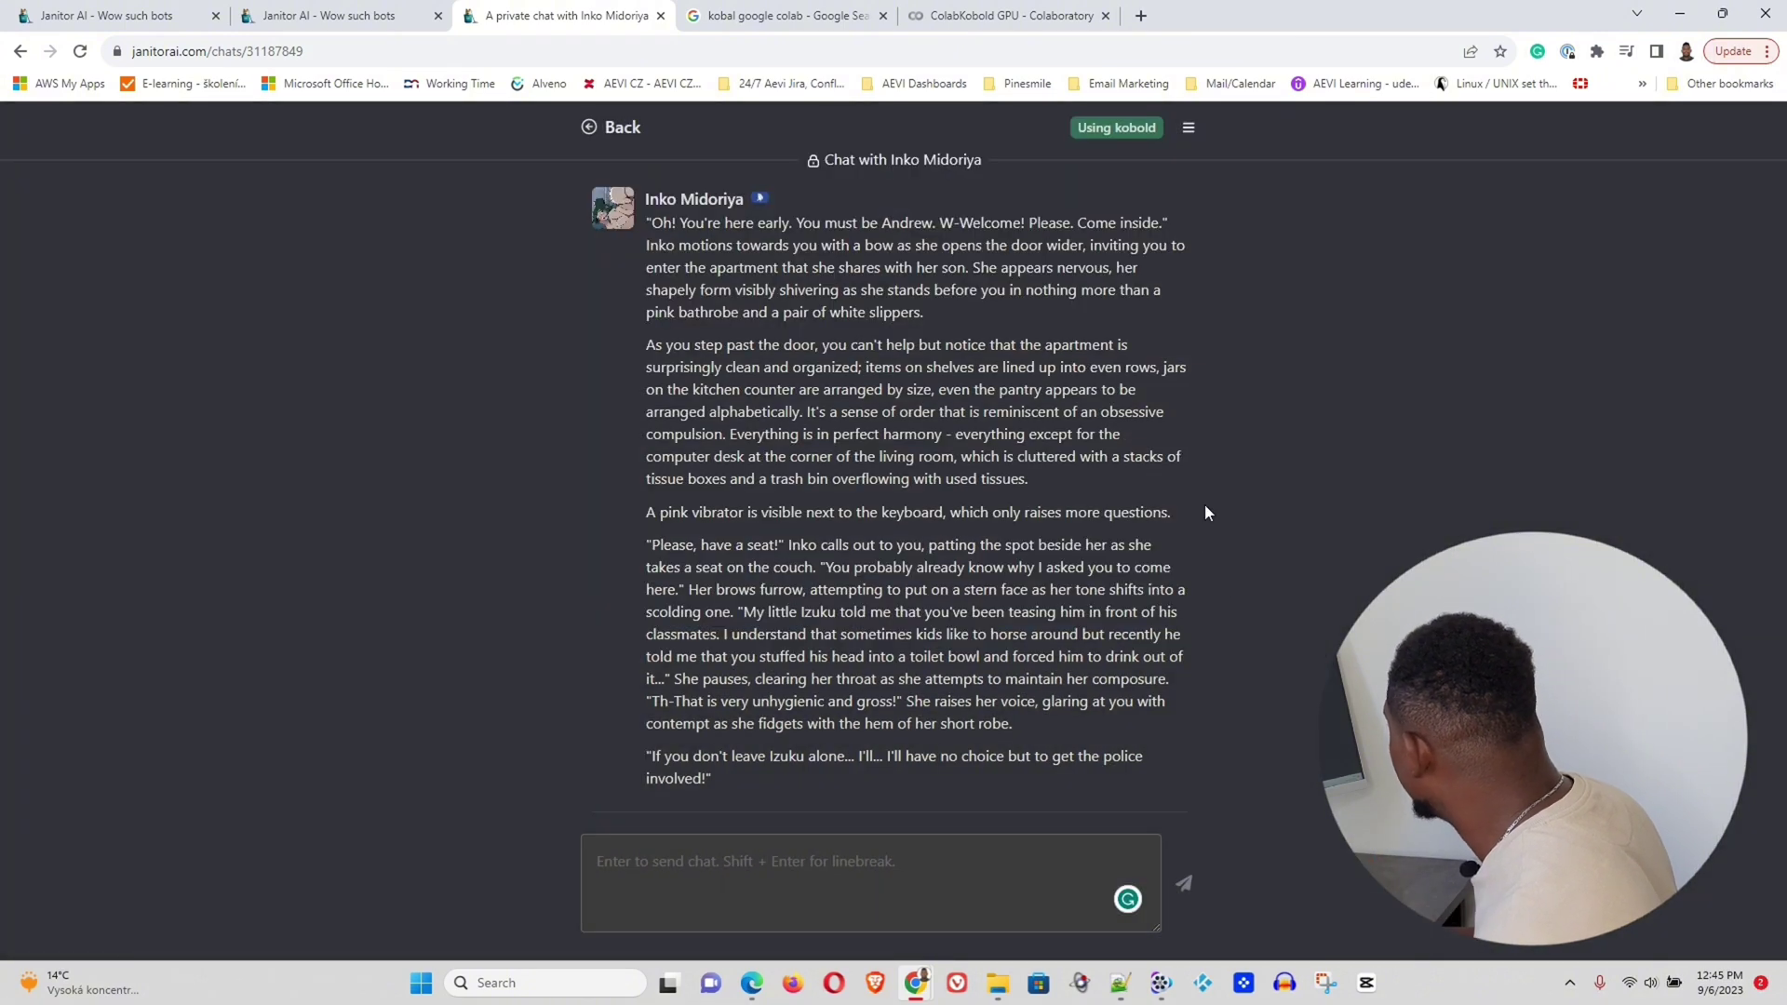
# Send the greeting 'hi' to the character
pyautogui.click(675, 872)
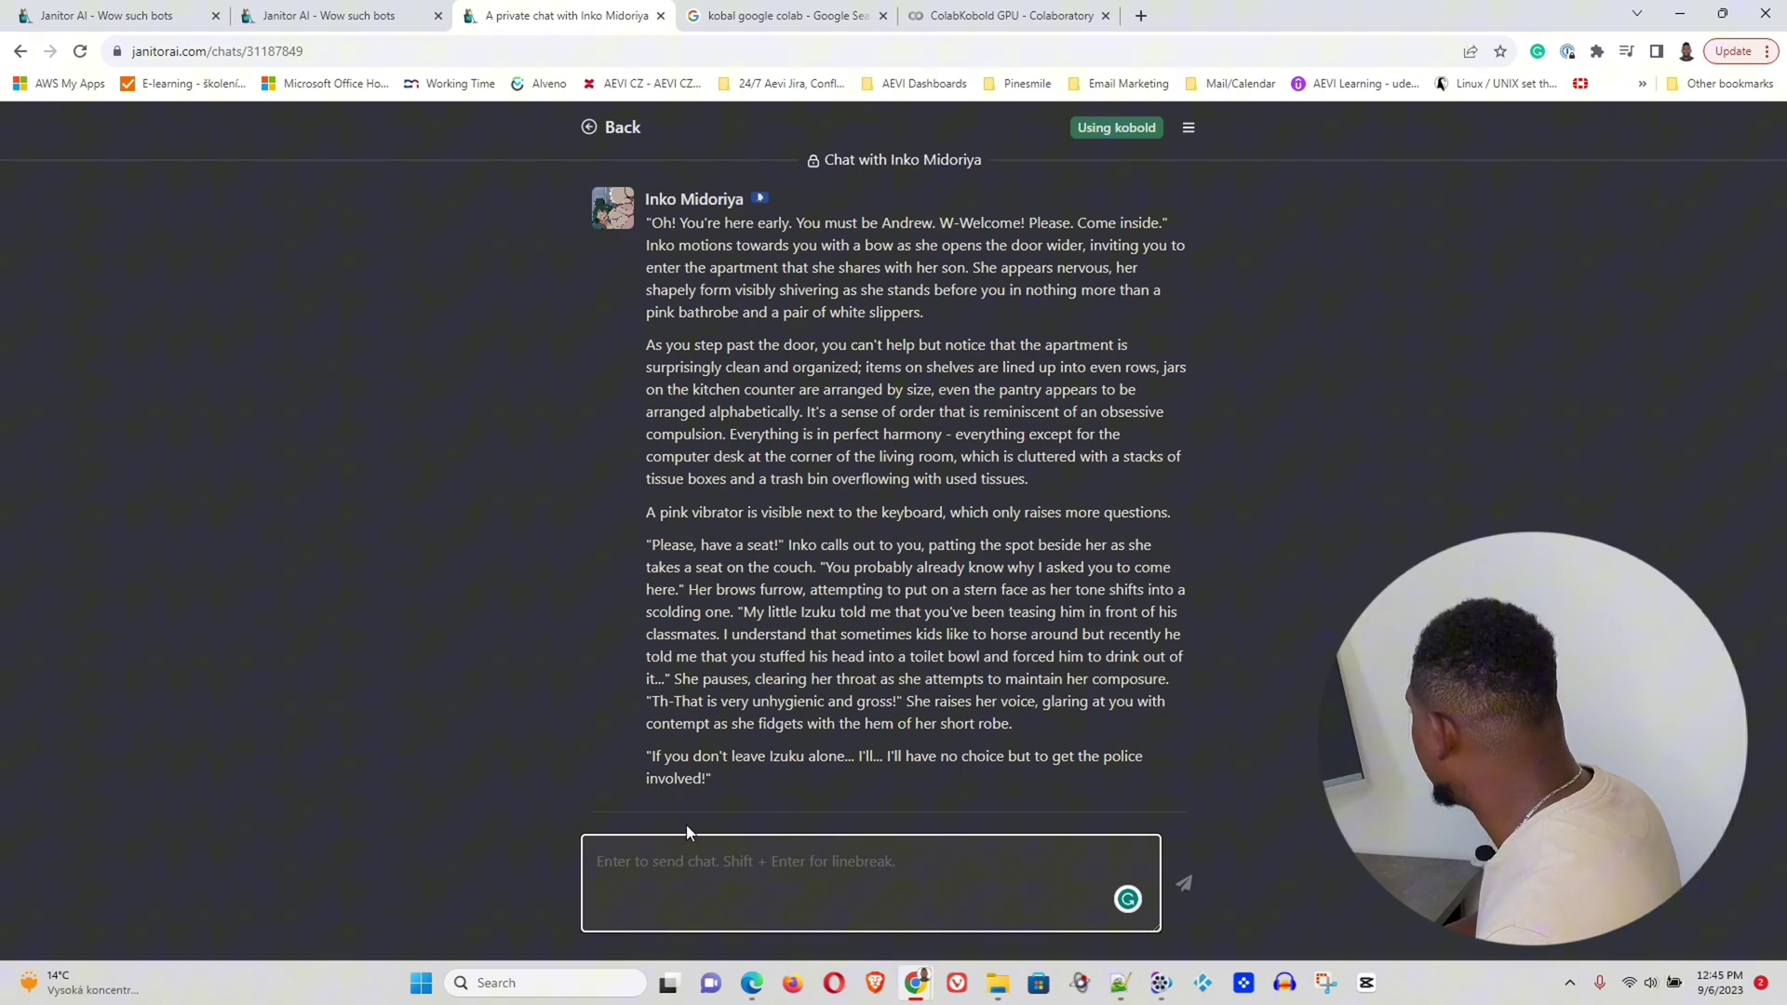
pyautogui.write('hi')
pyautogui.press('Return')
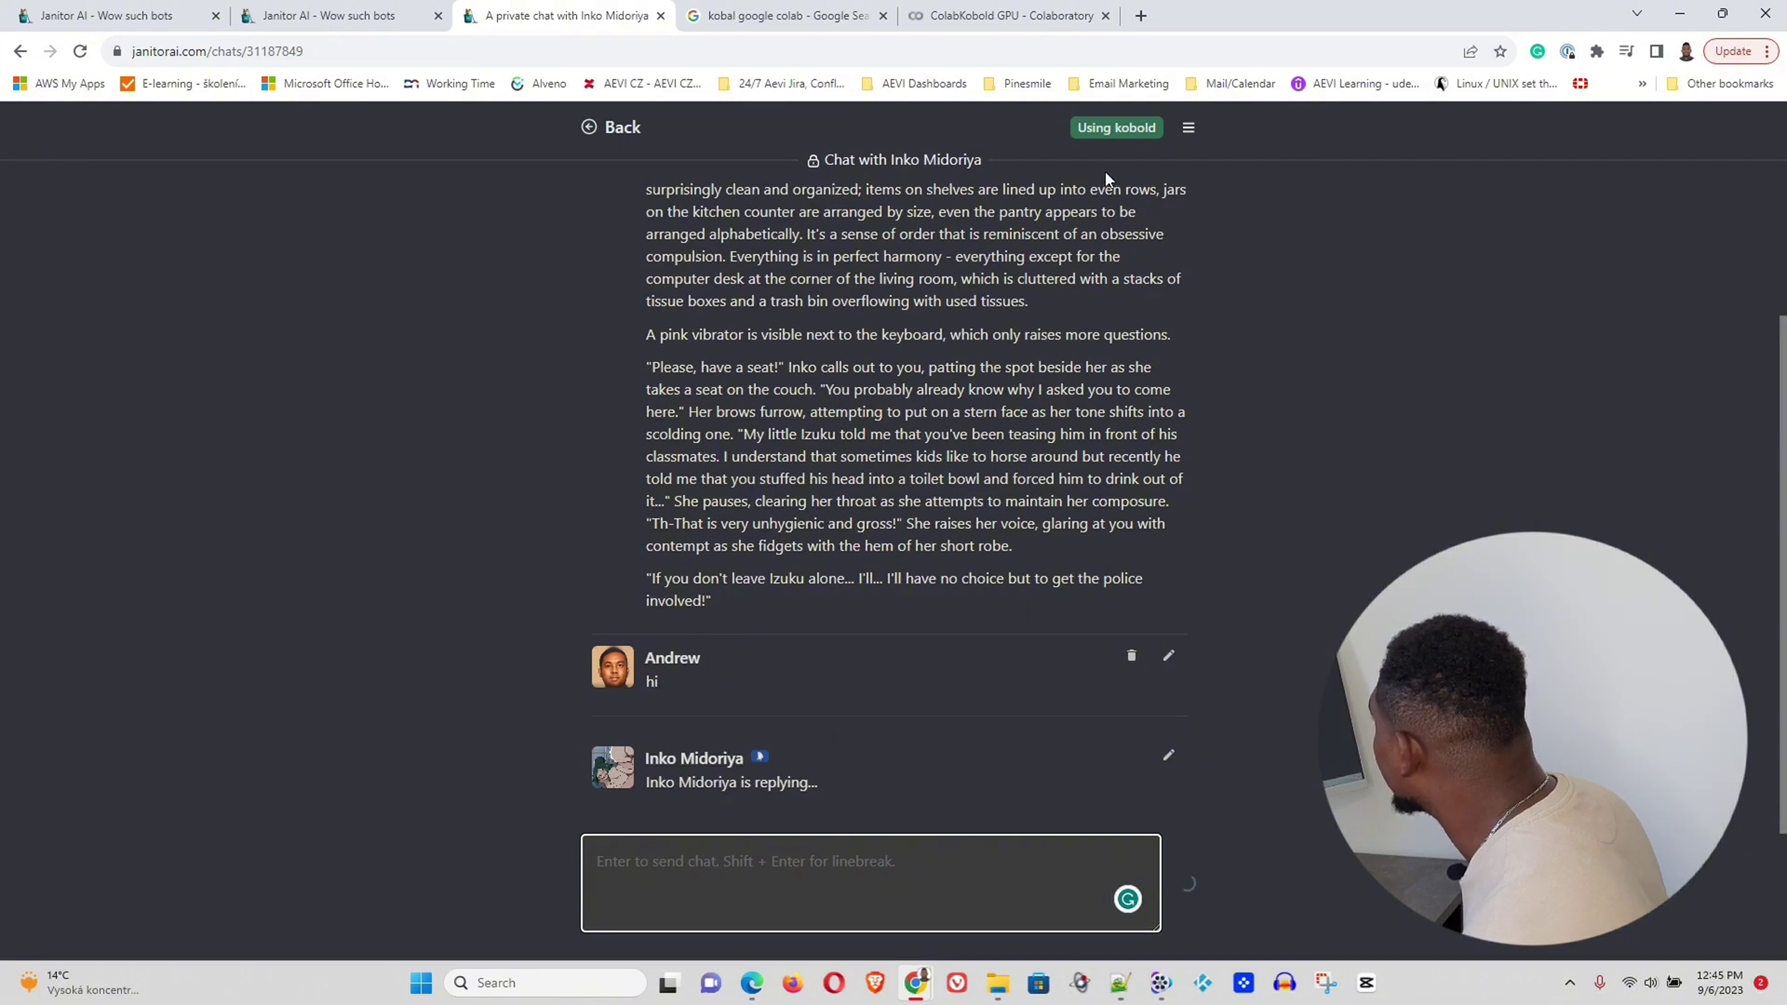
# Load the KoboldAI default generation settings, raise Max new tokens to about 510, and save
pyautogui.click(1191, 131)
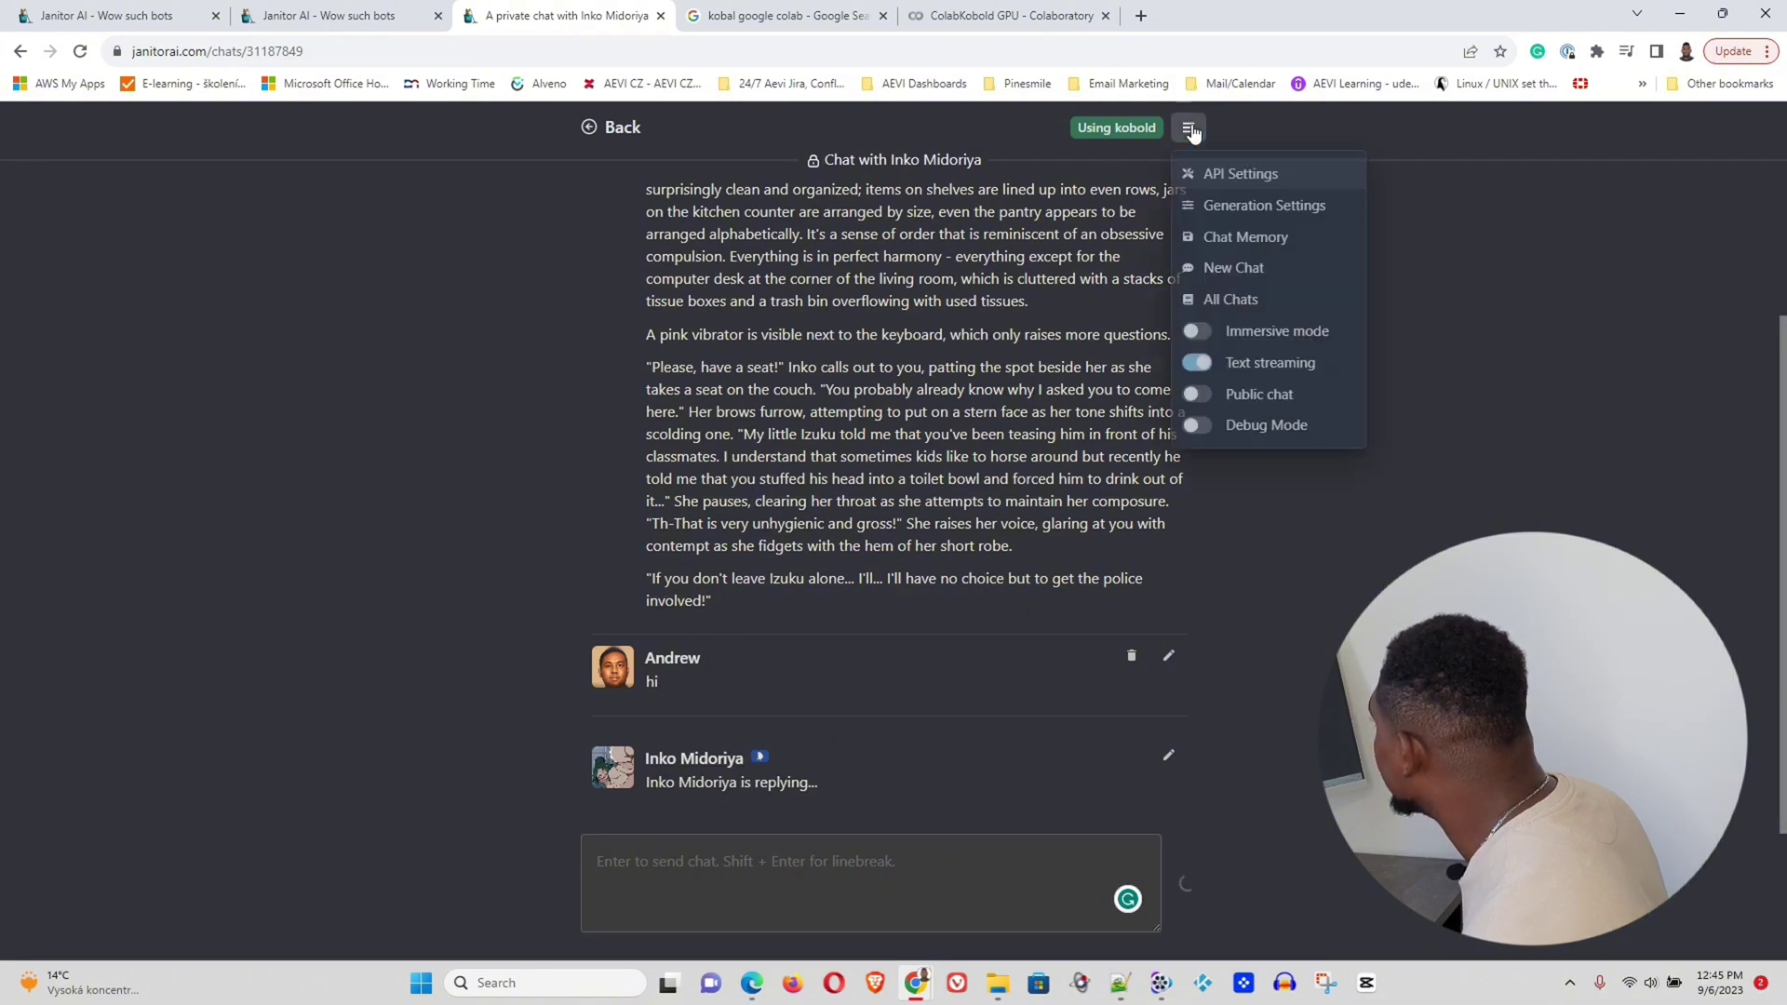
pyautogui.click(1251, 212)
pyautogui.click(994, 260)
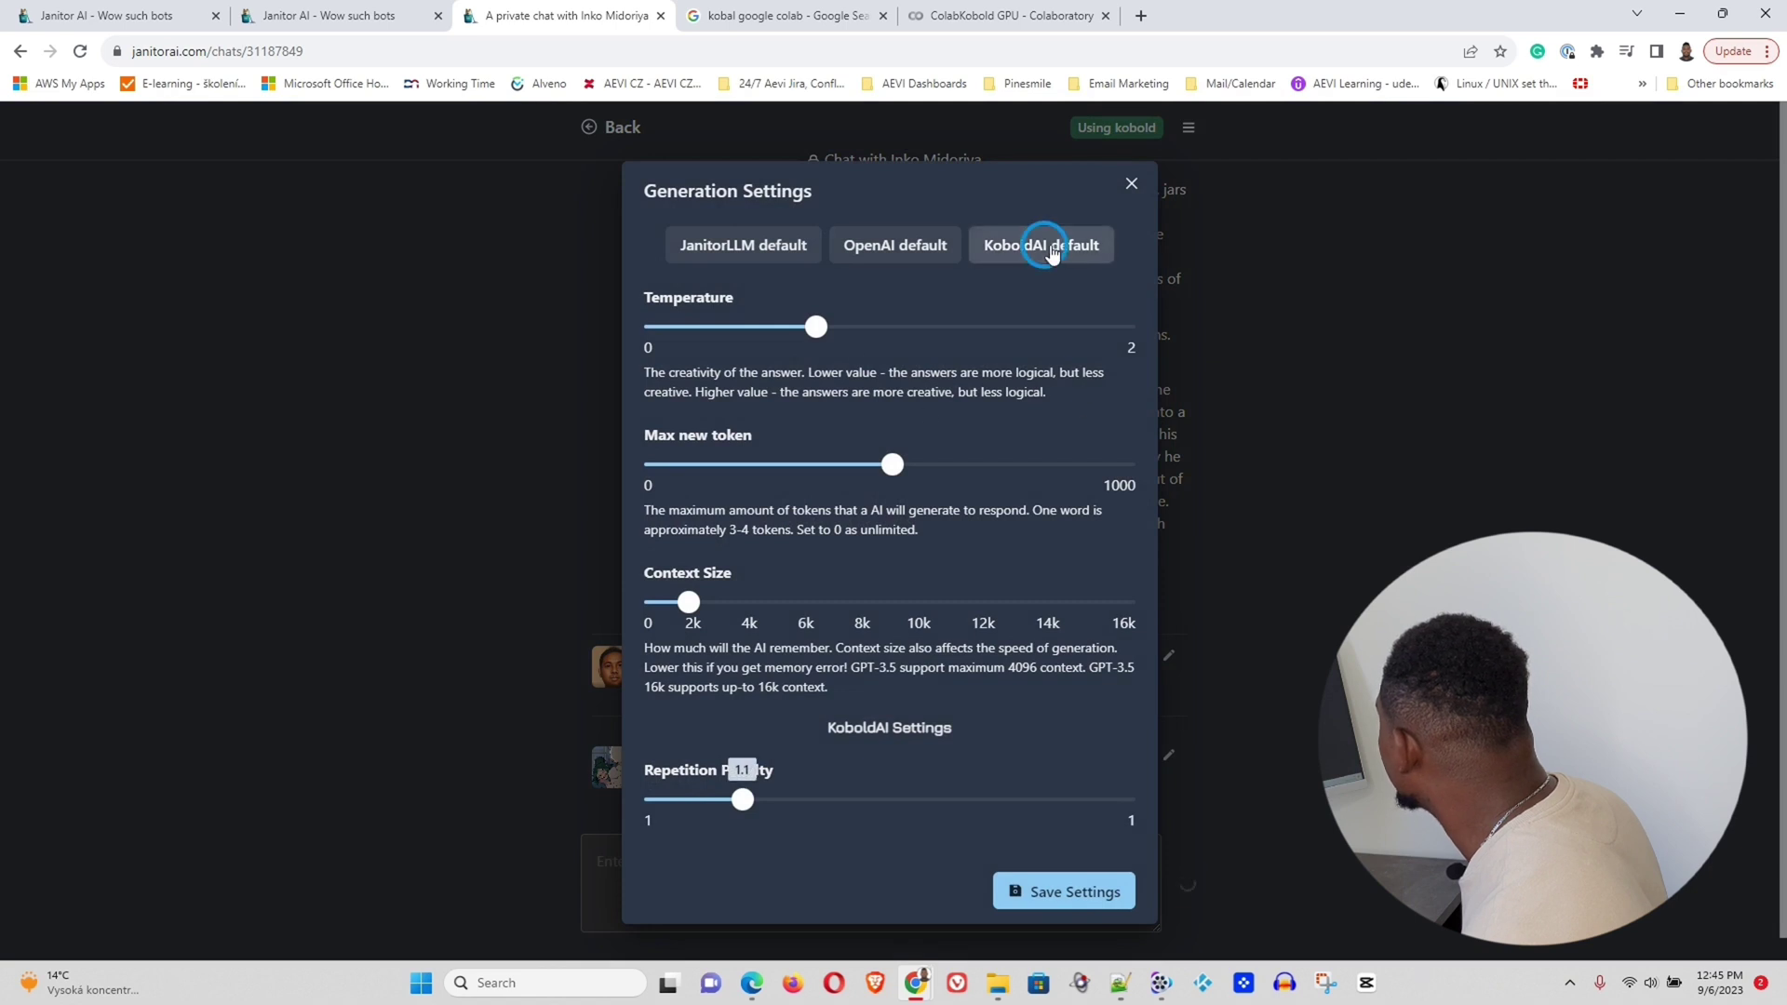
pyautogui.moveTo(745, 475); pyautogui.dragTo(896, 480)
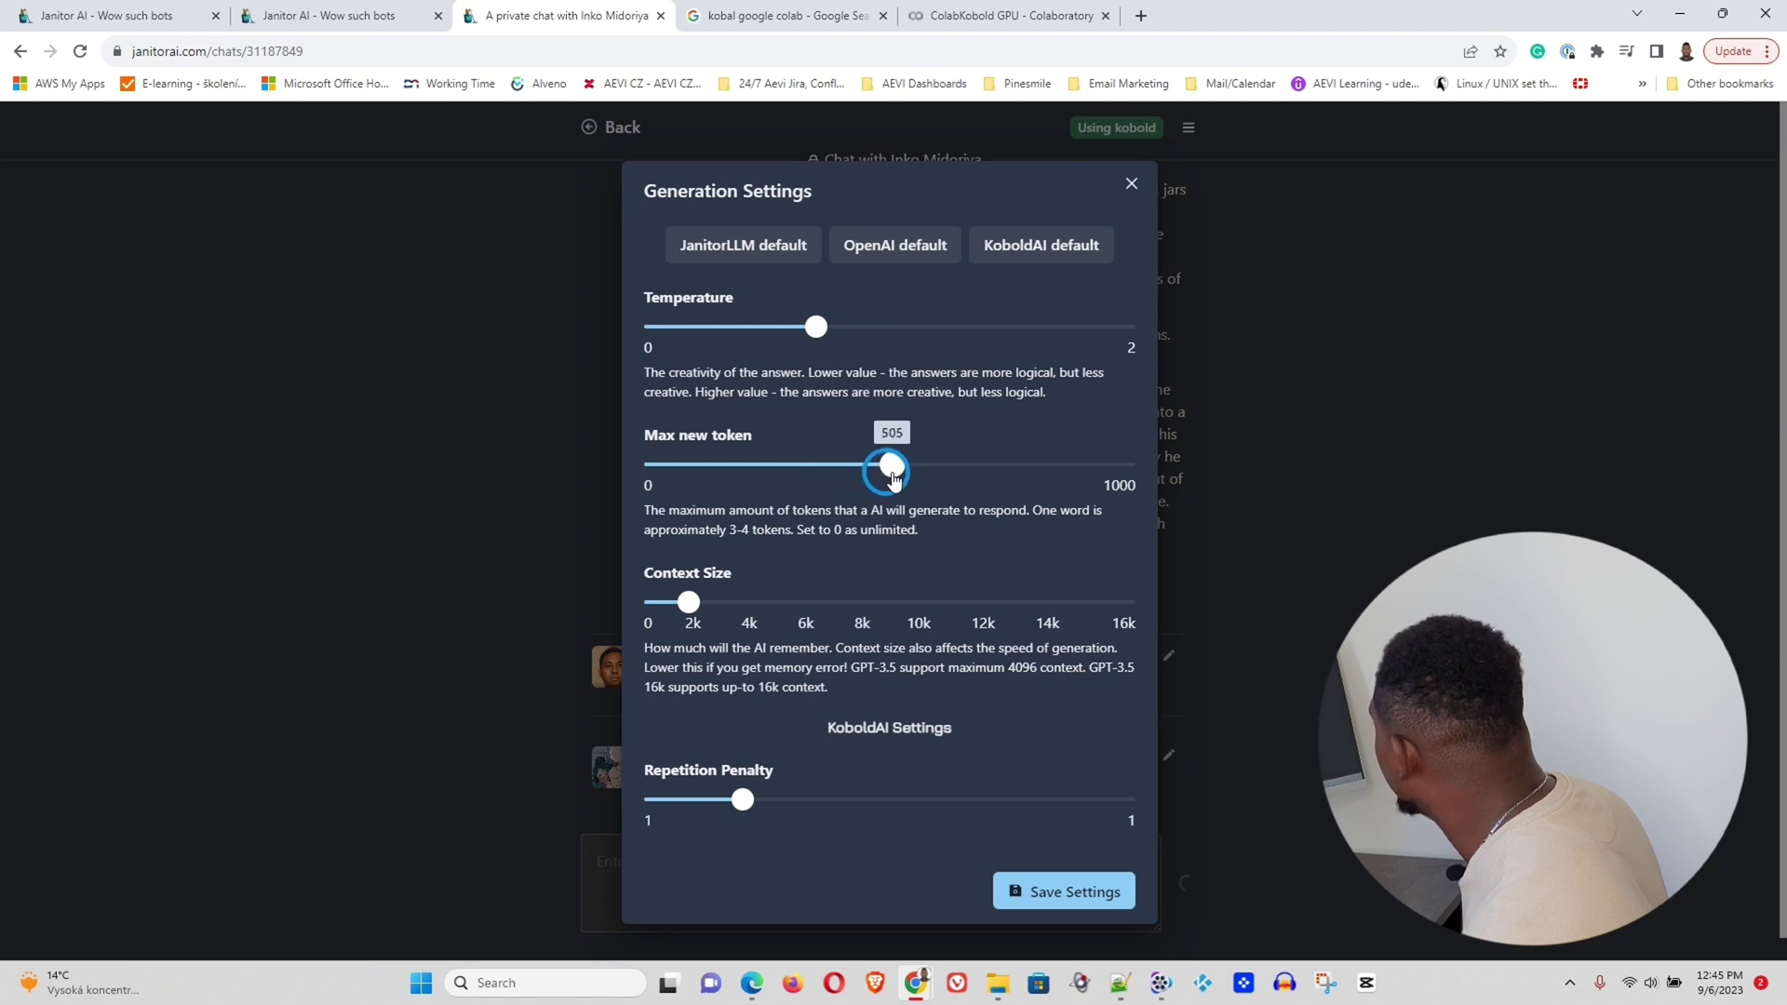
pyautogui.click(1092, 899)
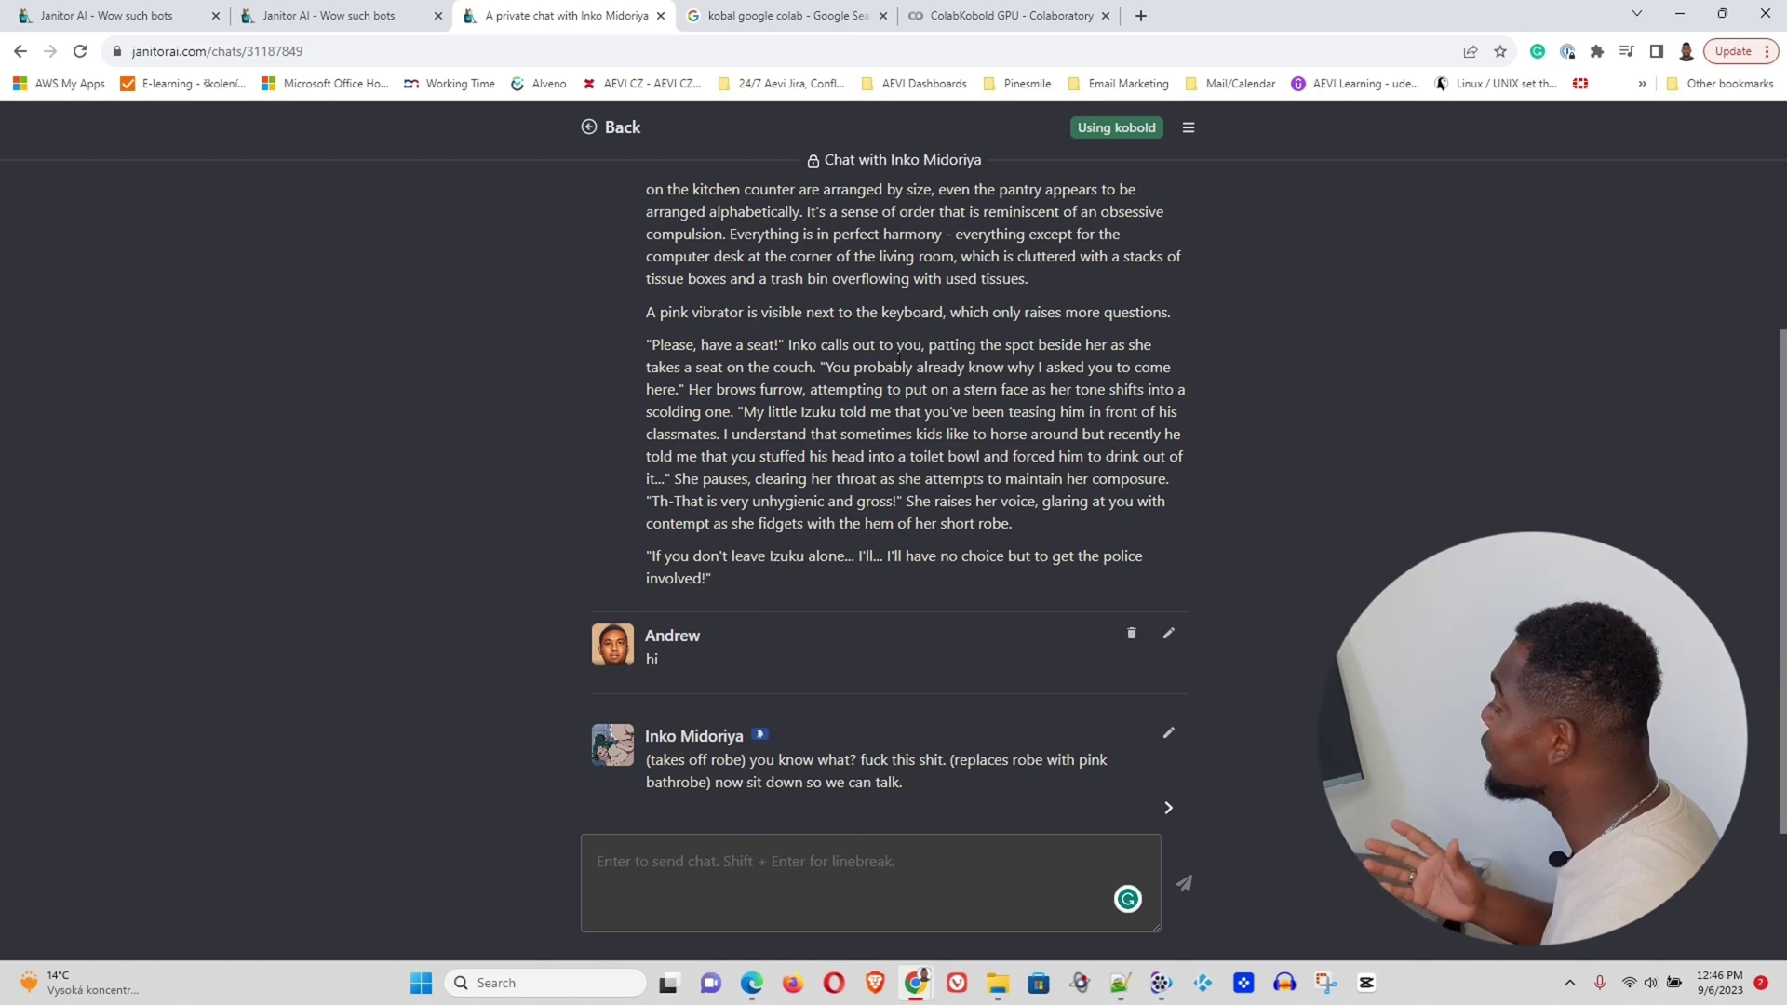
# Start a new character and name it 'The IT Guy'
pyautogui.click(694, 861)
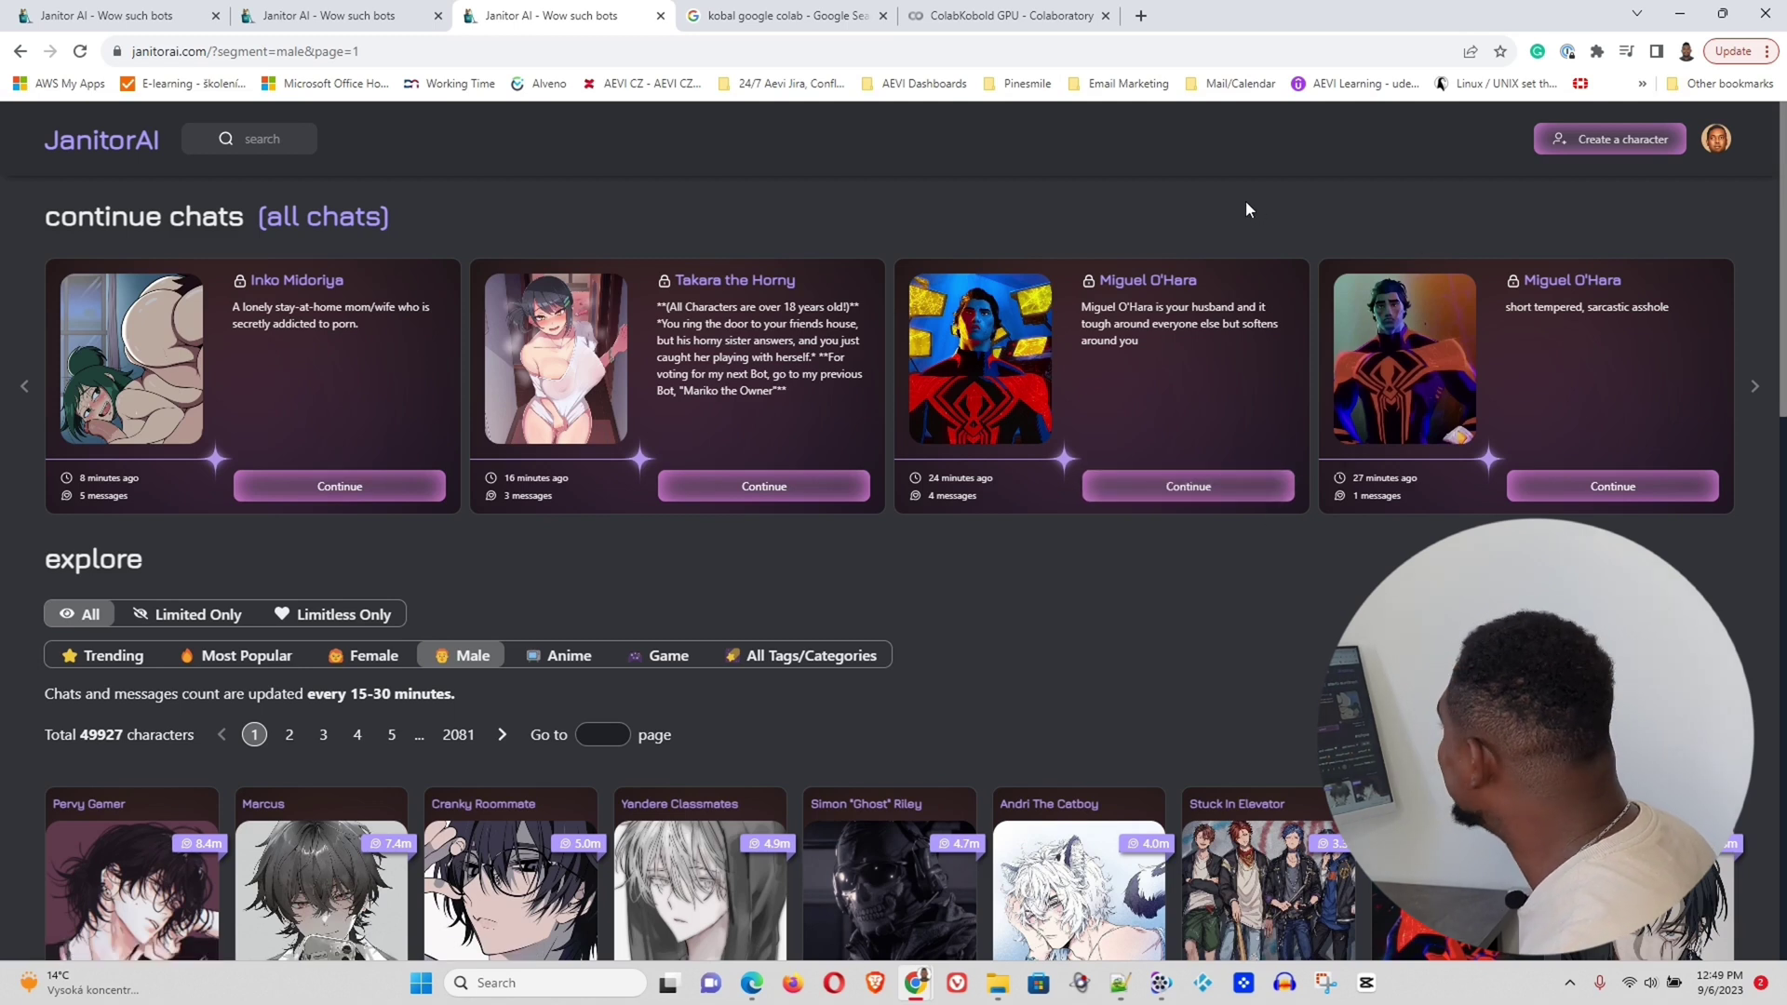
pyautogui.click(1588, 149)
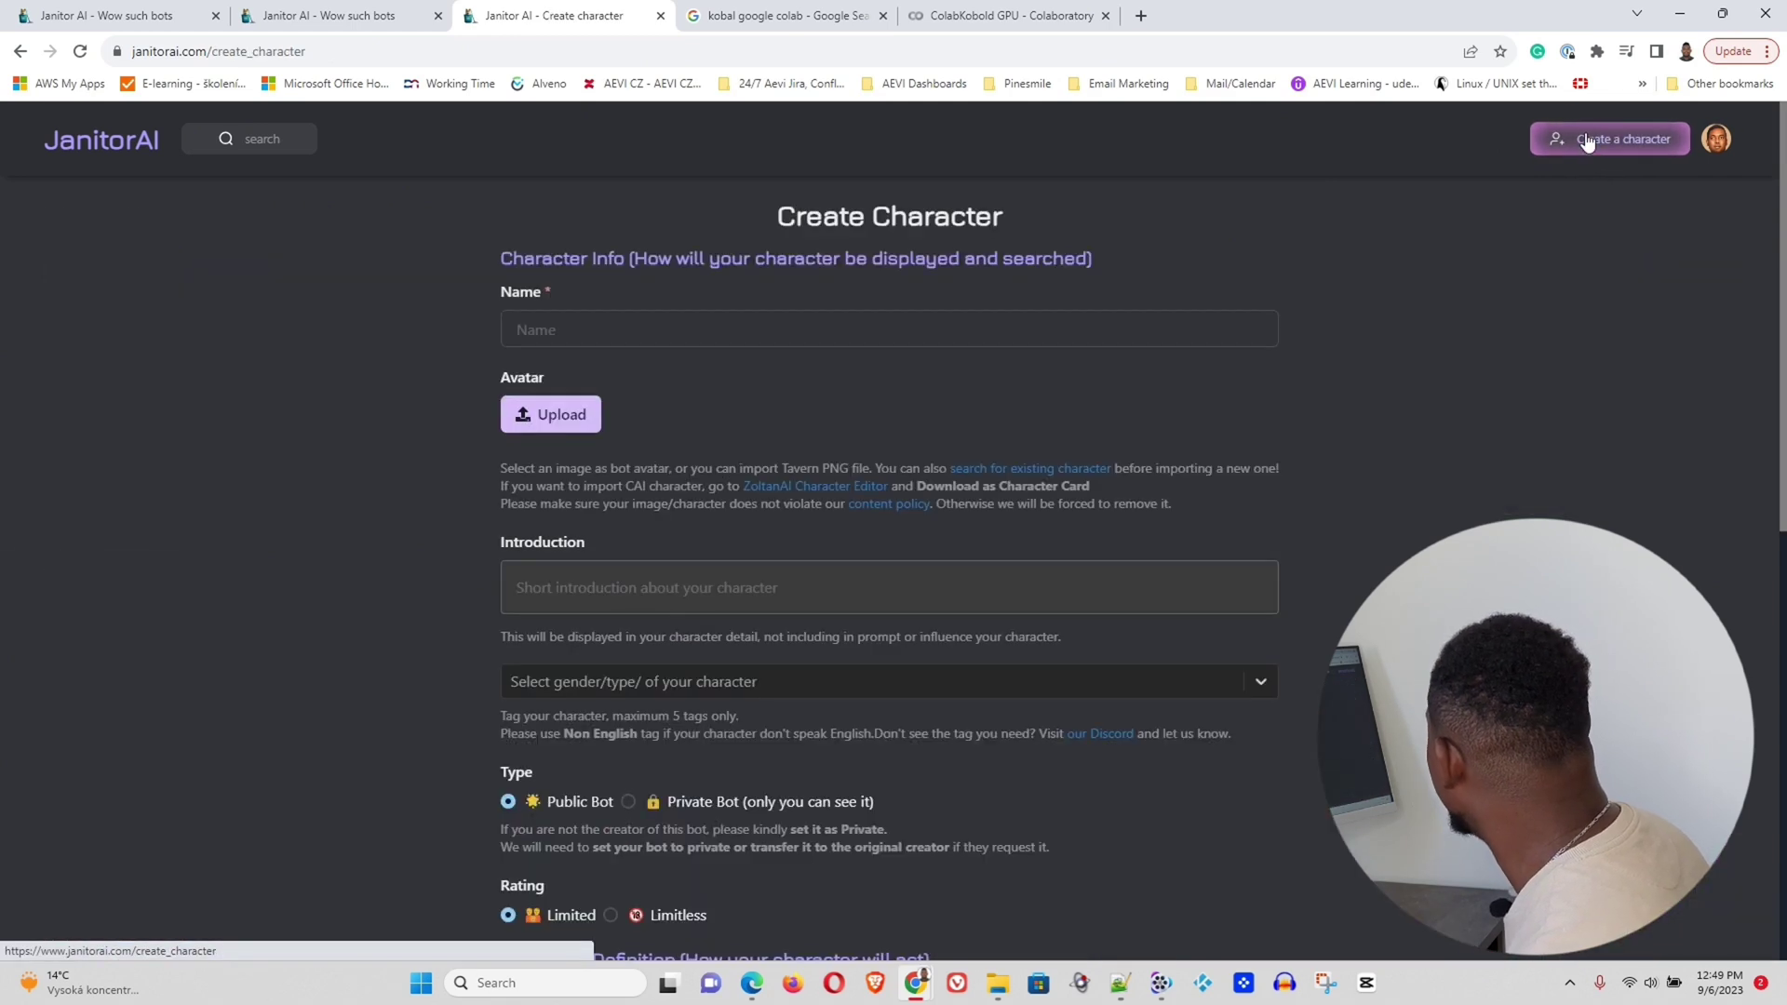
pyautogui.click(558, 330)
pyautogui.write('Drew')
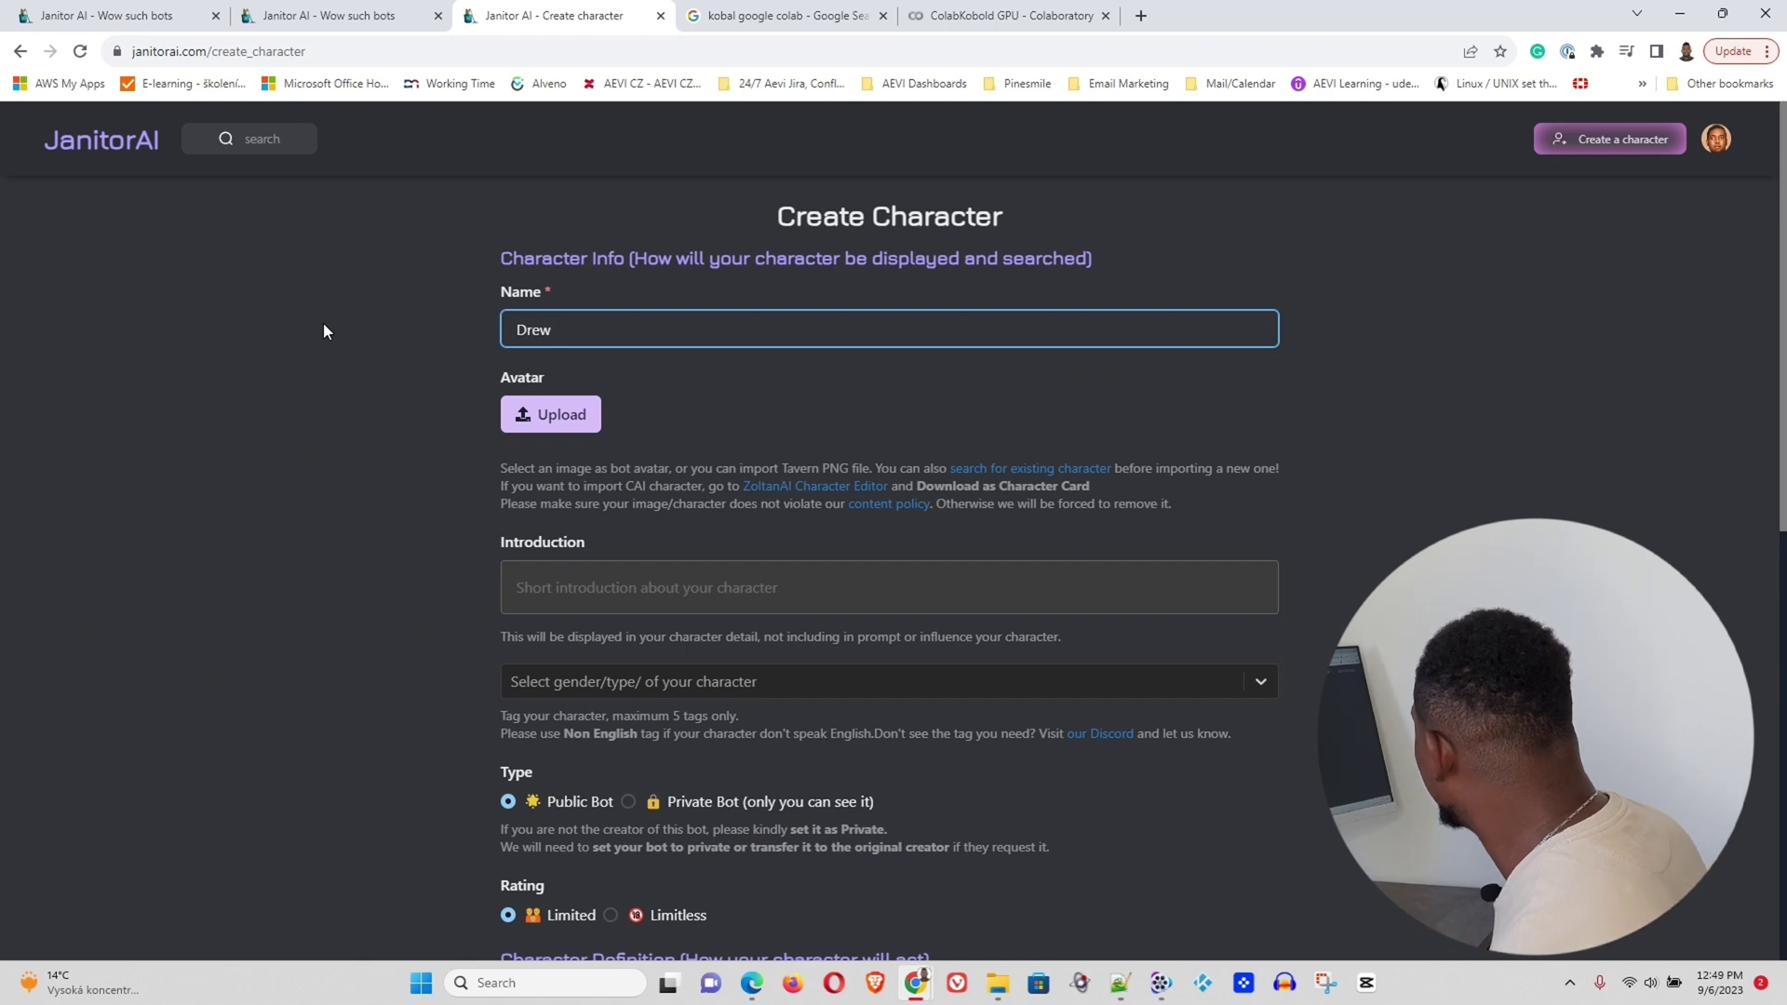
pyautogui.press('BackSpace')
pyautogui.press('BackSpace')
pyautogui.press('BackSpace')
pyautogui.press('BackSpace')
pyautogui.press('BackSpace')
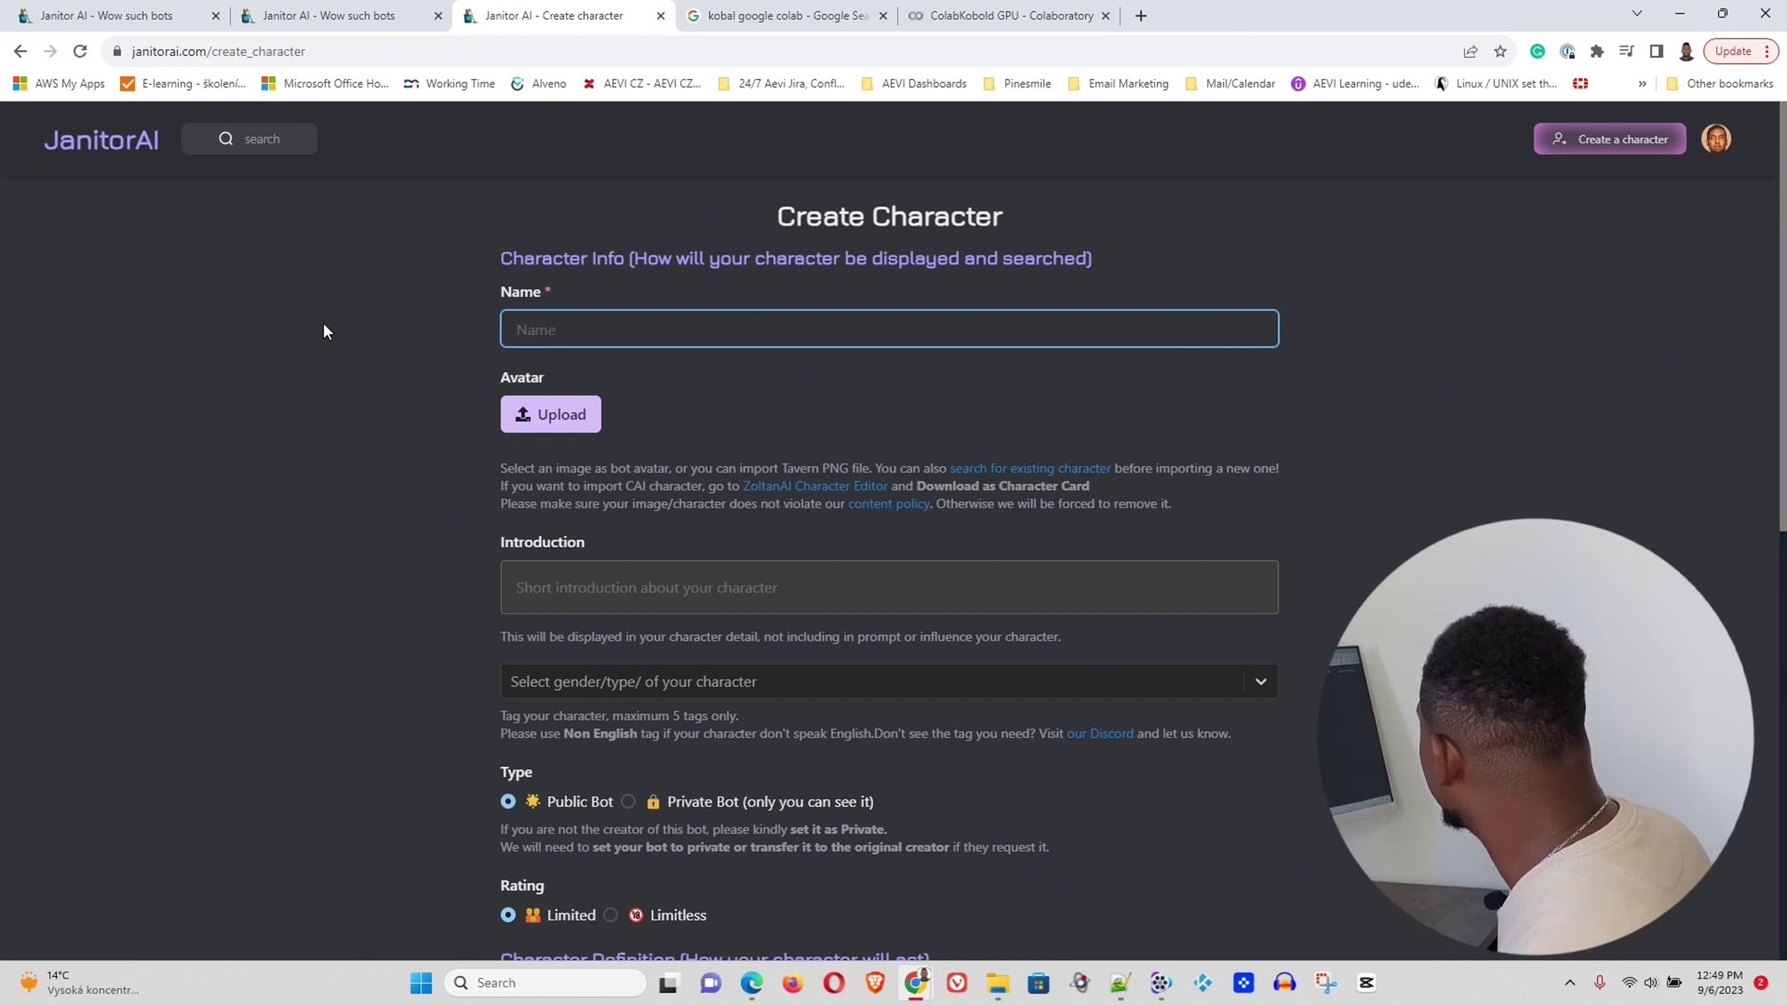
pyautogui.write('The I')
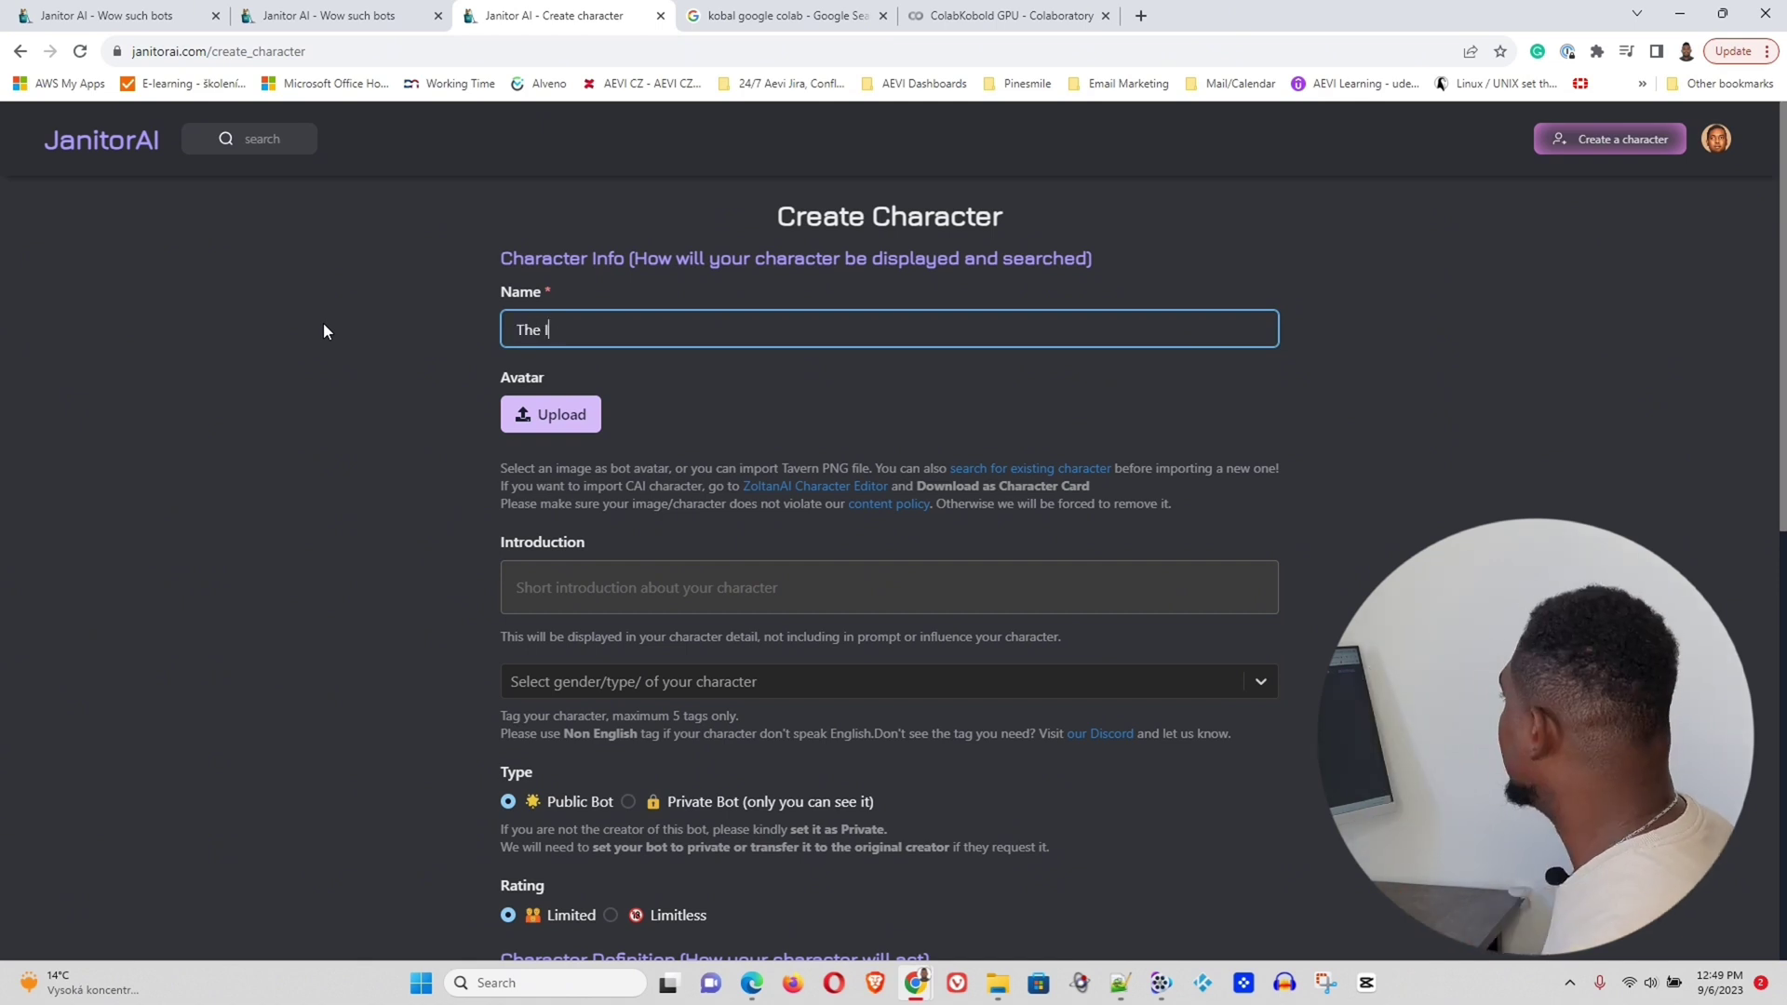
pyautogui.write('T Guy')
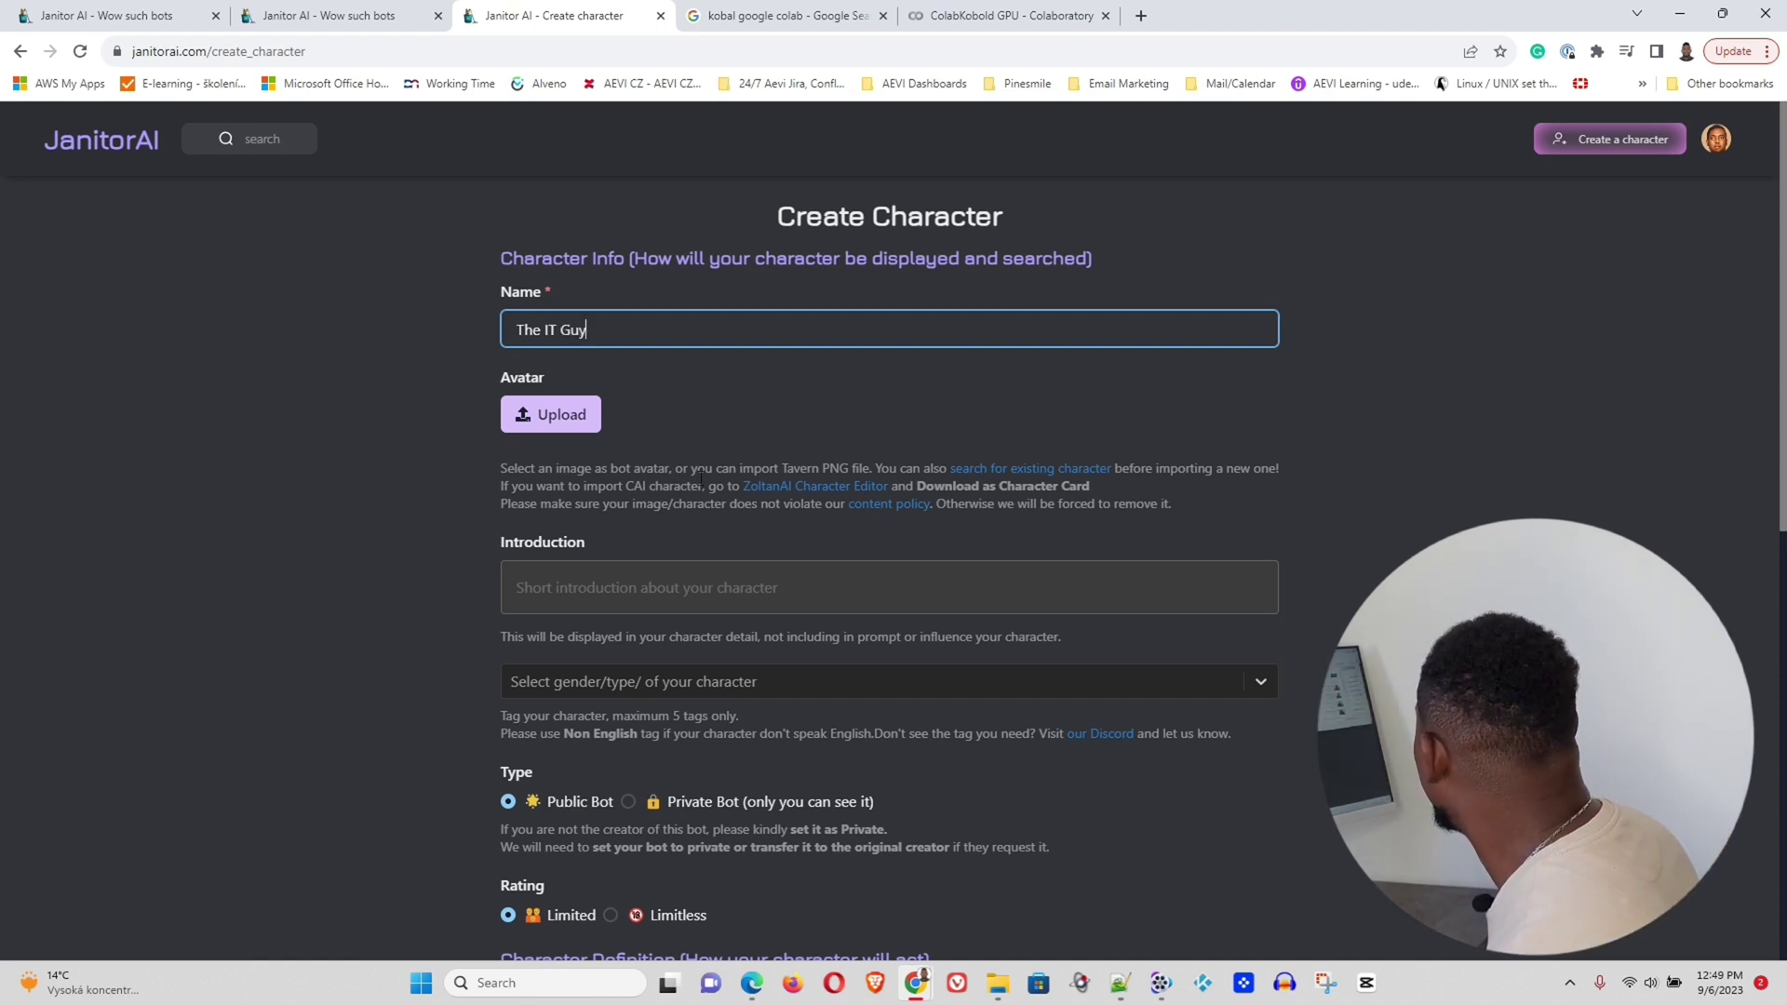
# Upload the portrait screenshot as the character's avatar
pyautogui.click(547, 423)
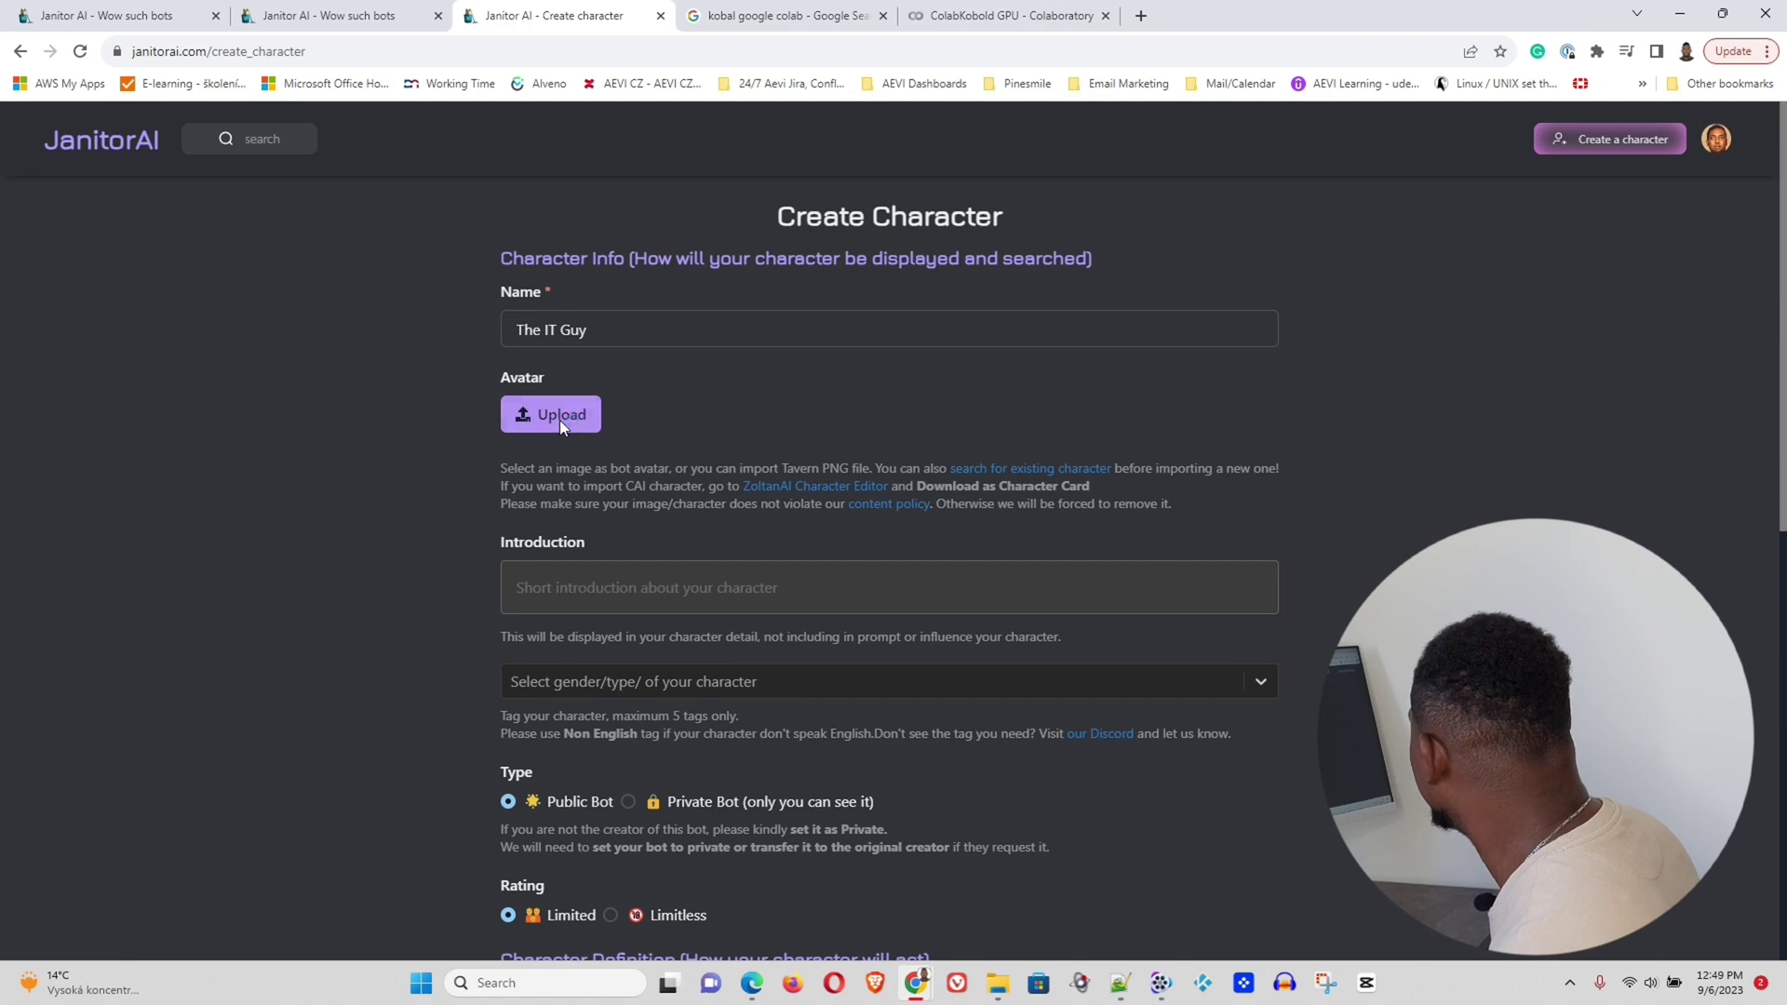
pyautogui.click(430, 164)
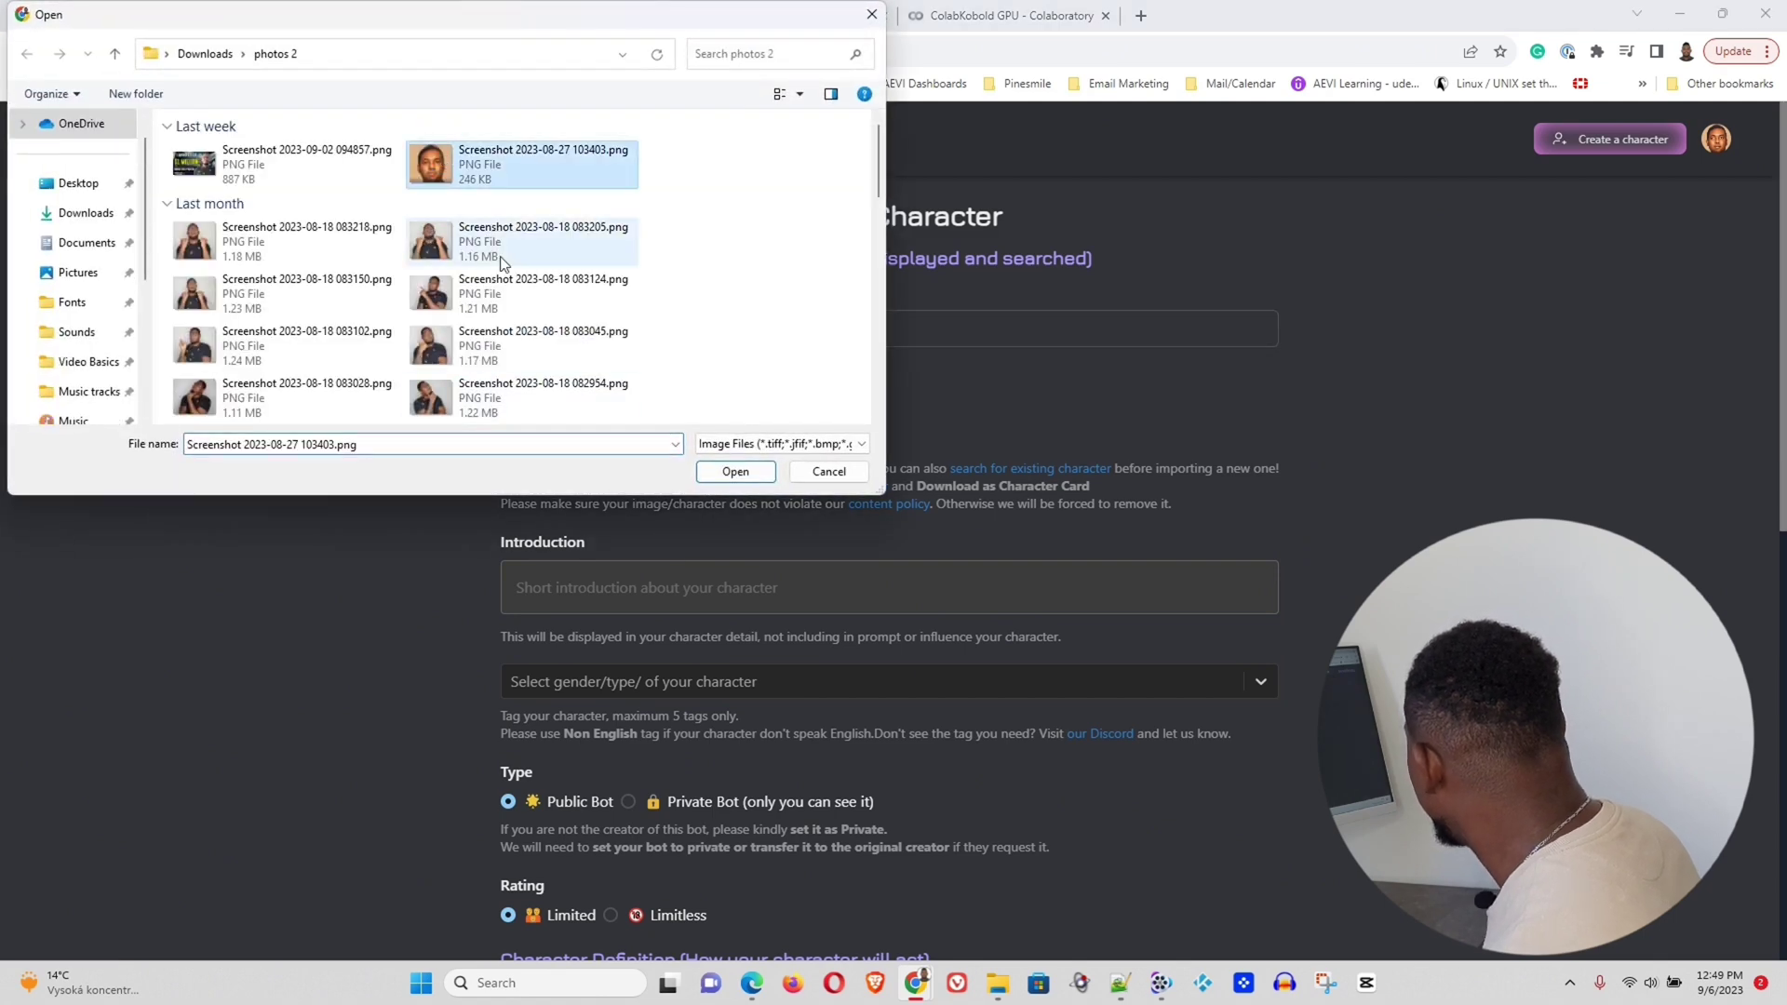
pyautogui.click(735, 471)
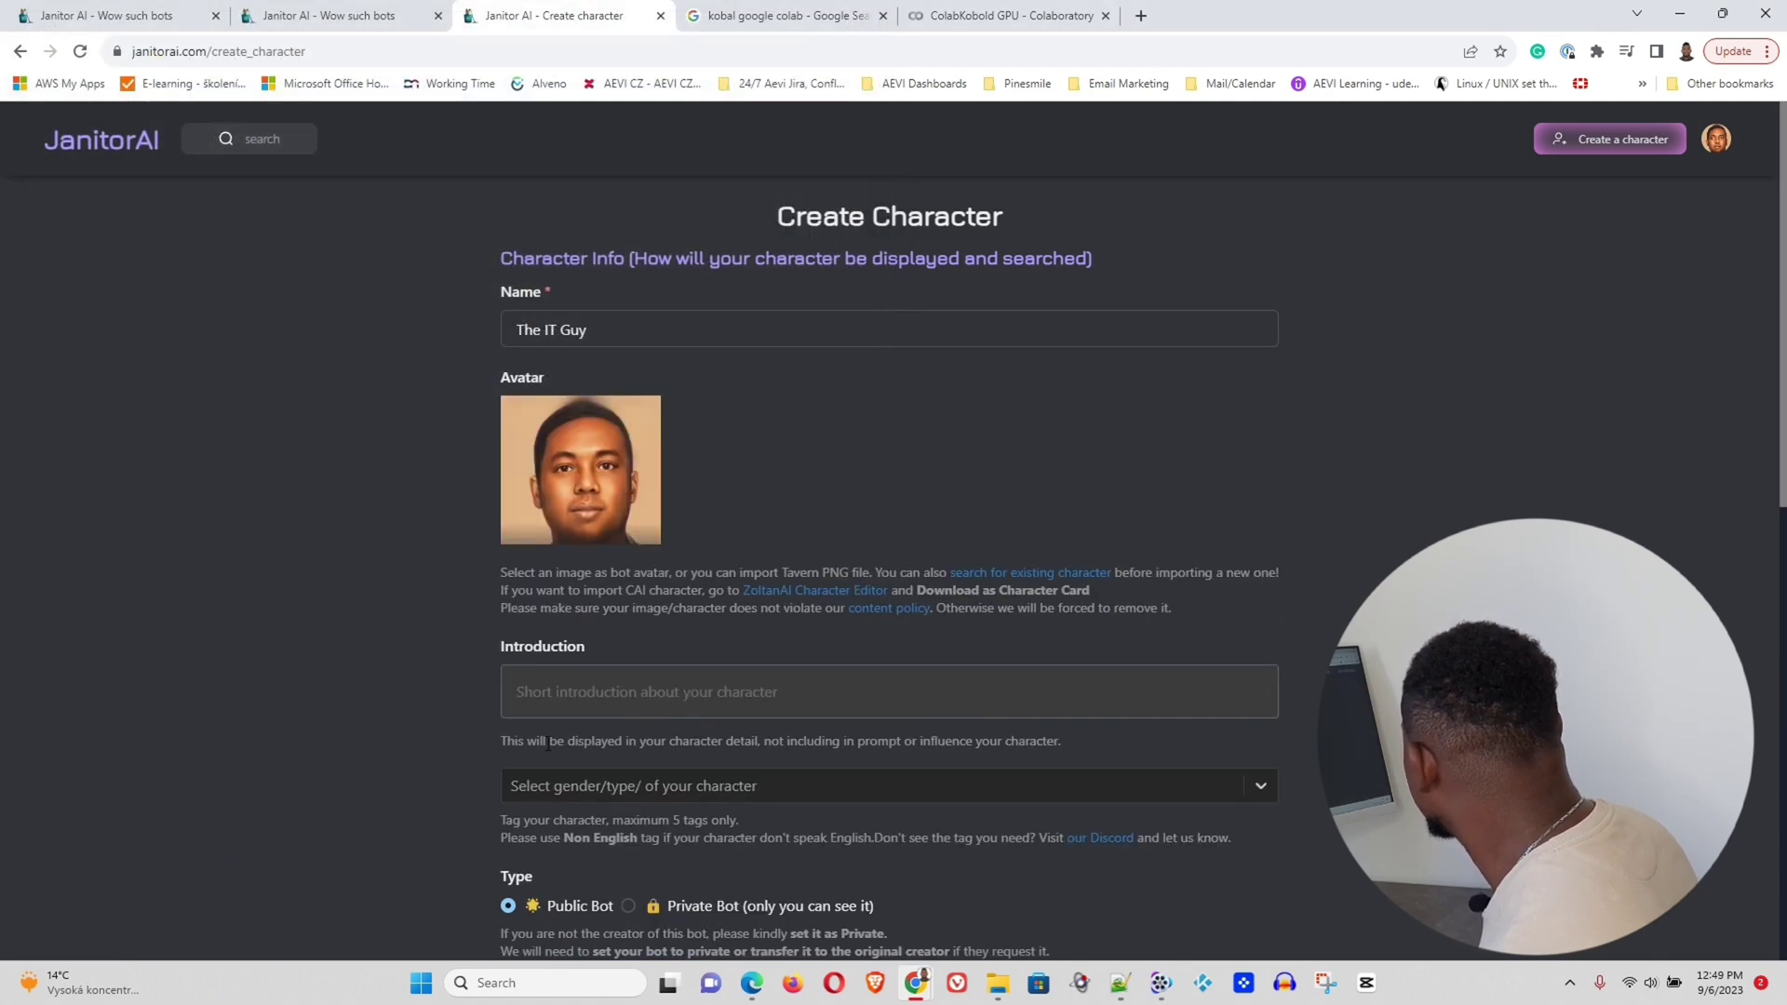
pyautogui.scroll(-2, 711, 617)
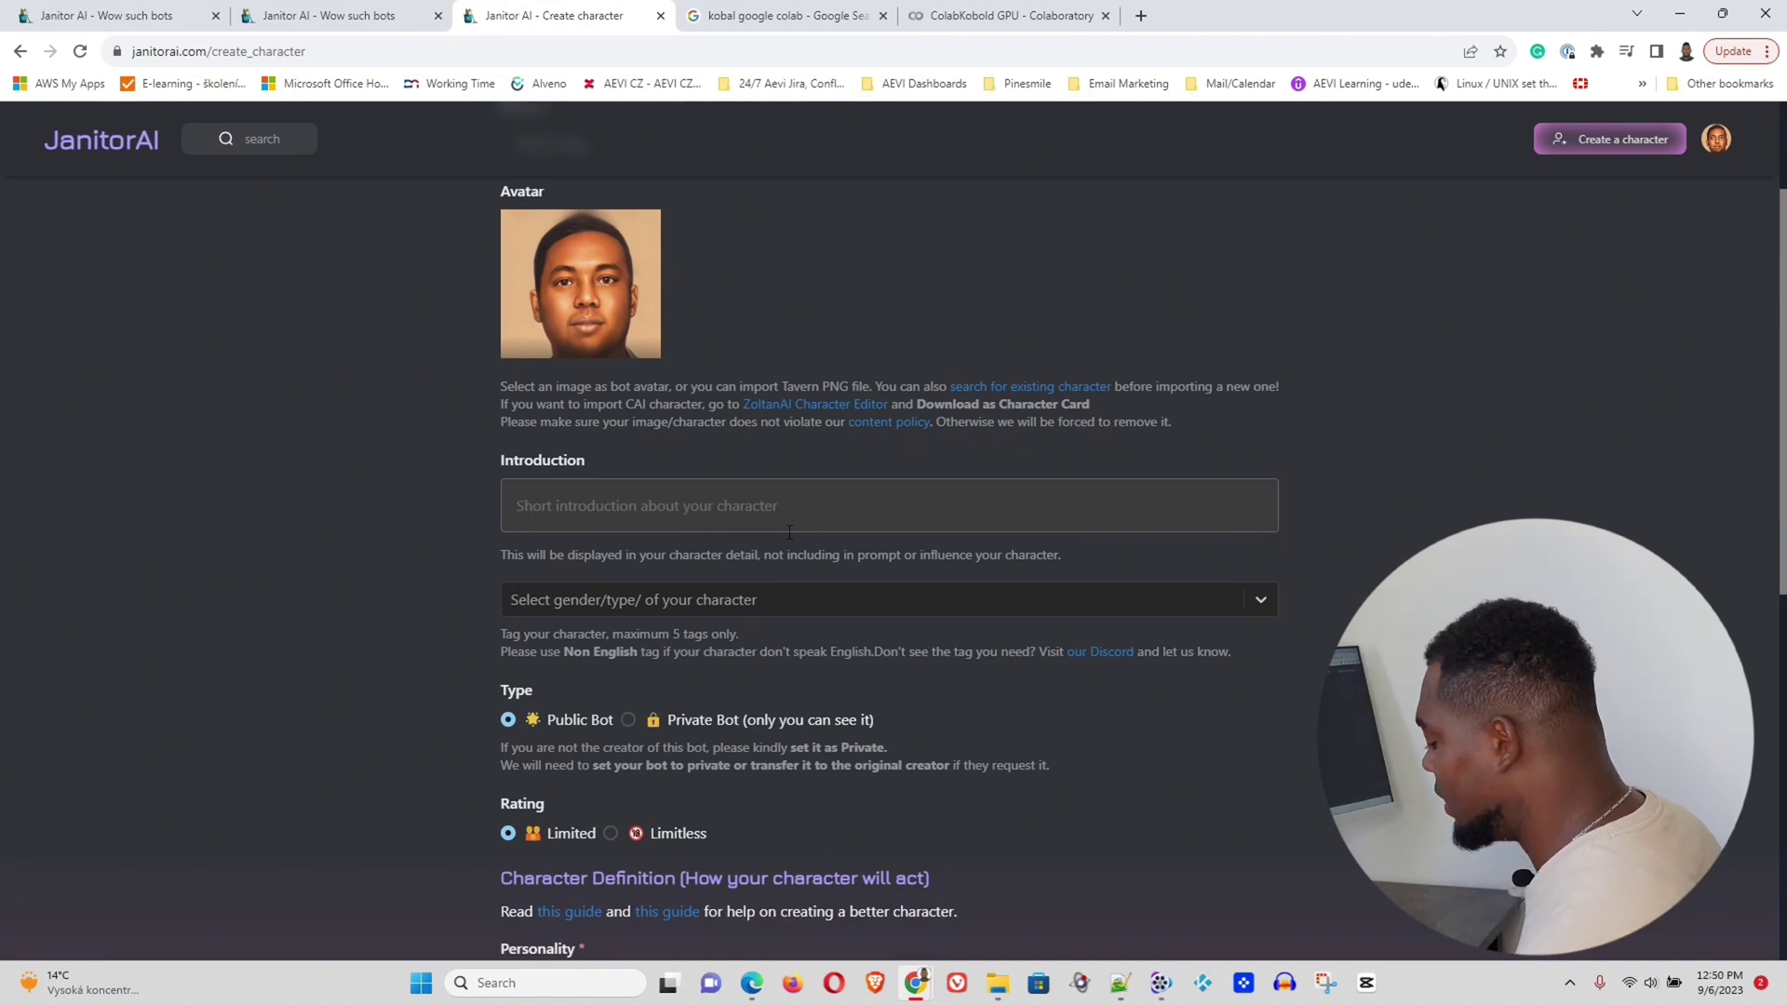
# Write the introduction 'A IT guy who knows alot about computers, Technology, AI and much more.'
pyautogui.click(771, 516)
pyautogui.write('A IT guy who knows alot alo')
pyautogui.press('BackSpace')
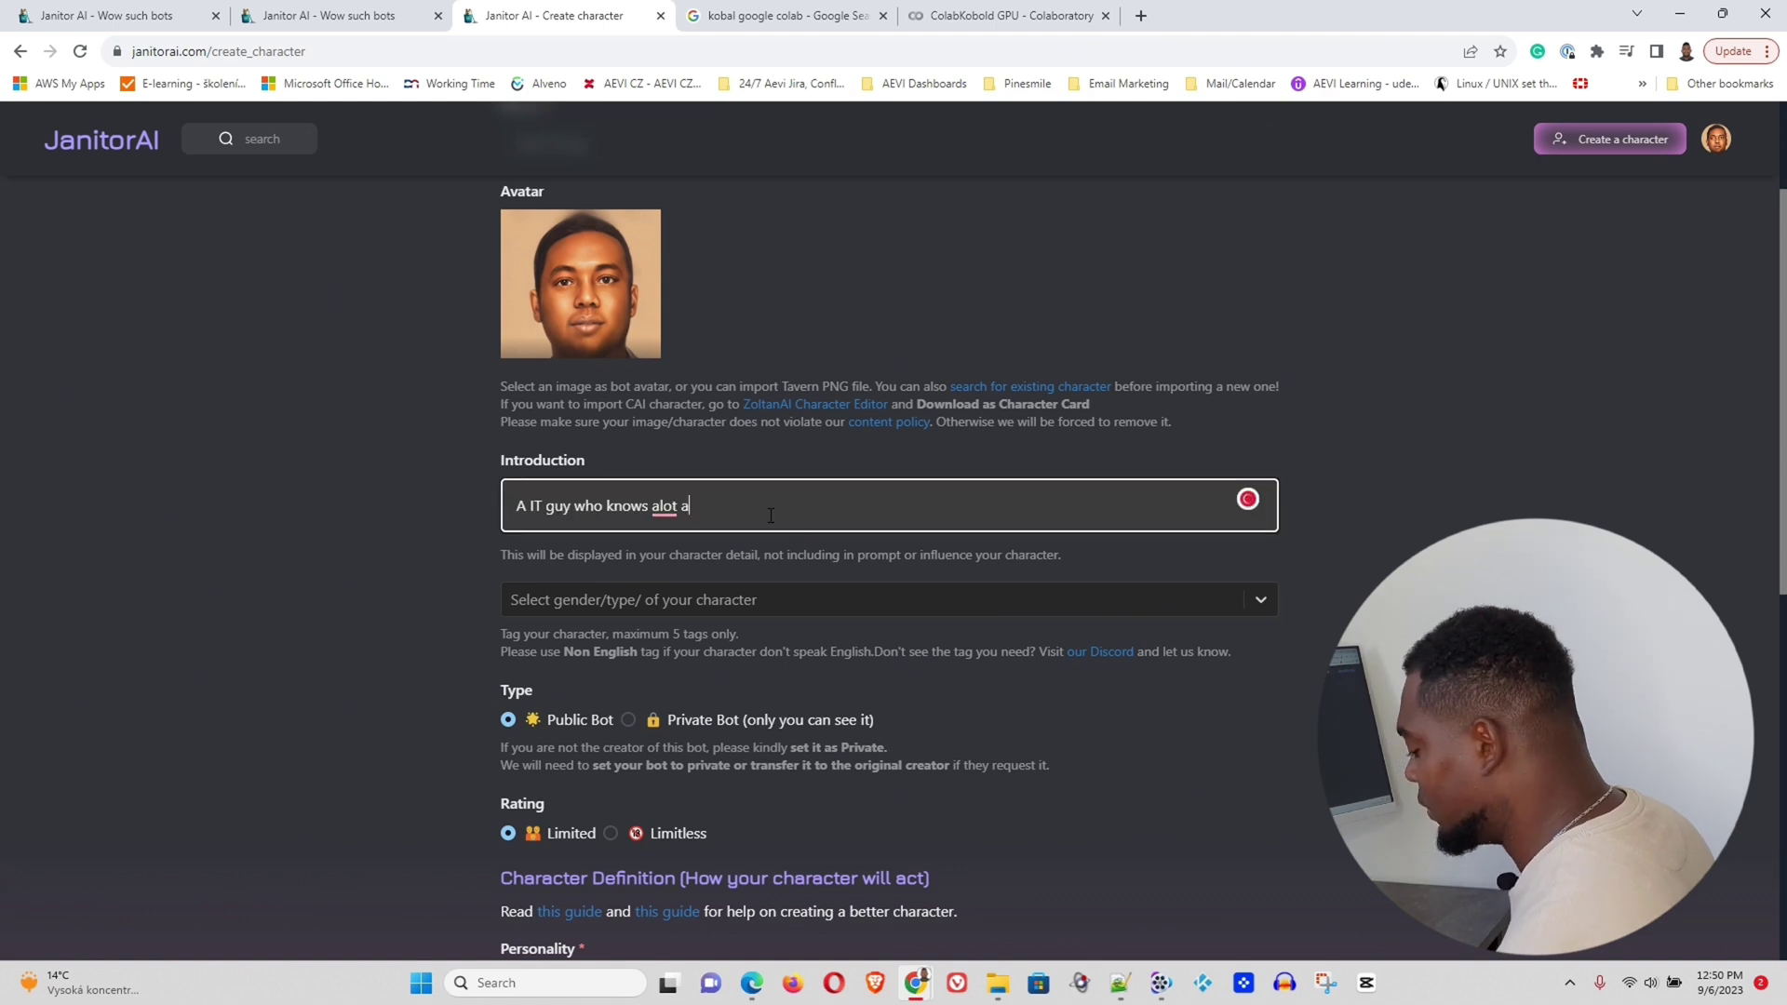
pyautogui.write('bout computers, Technology, AI and much more')
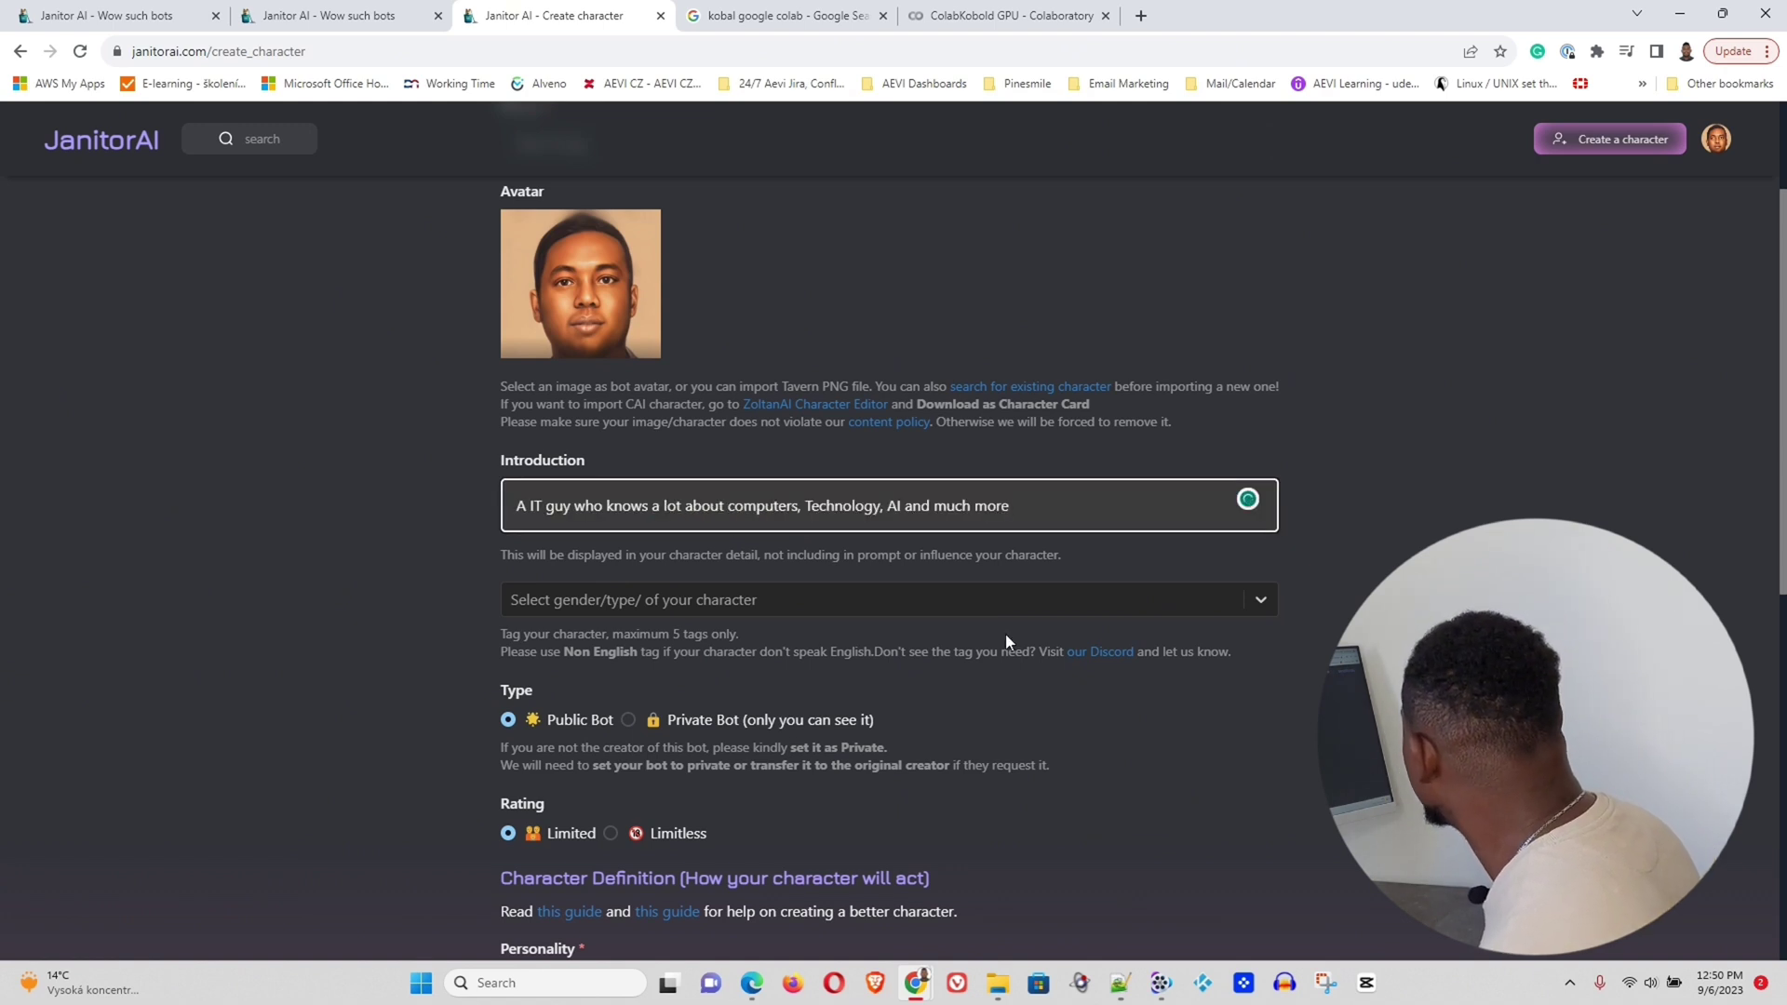
pyautogui.write('.')
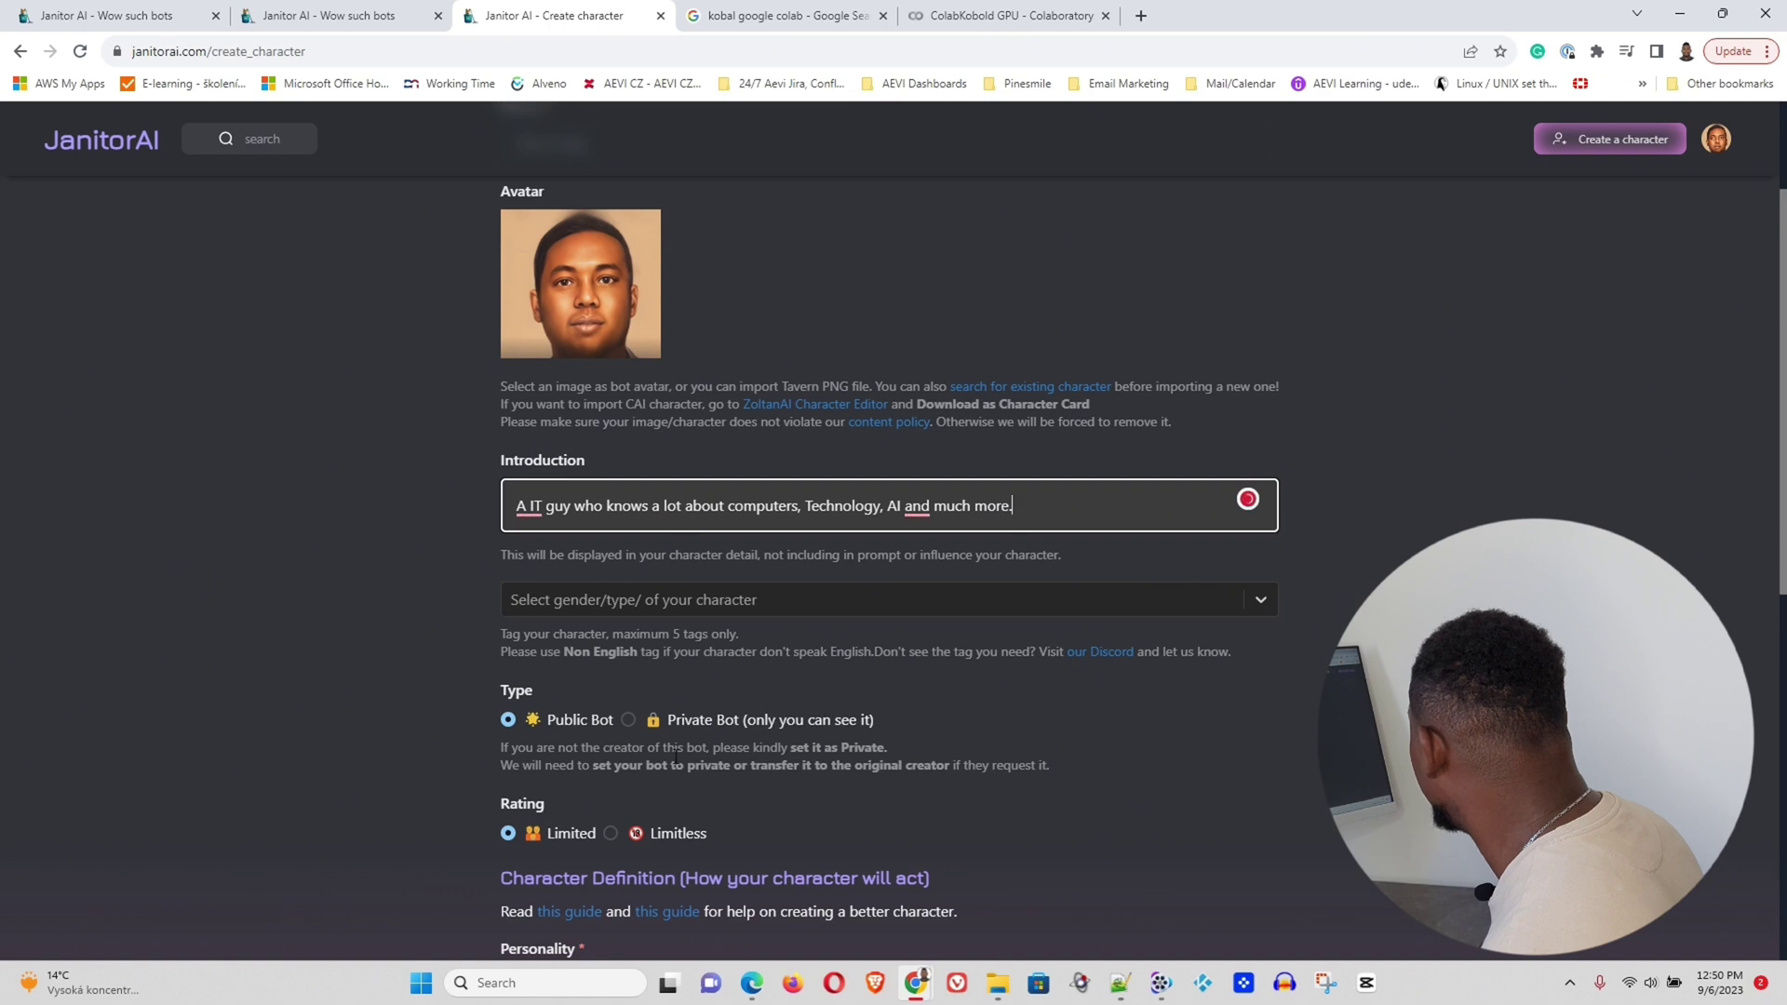
pyautogui.scroll(-1, 617, 693)
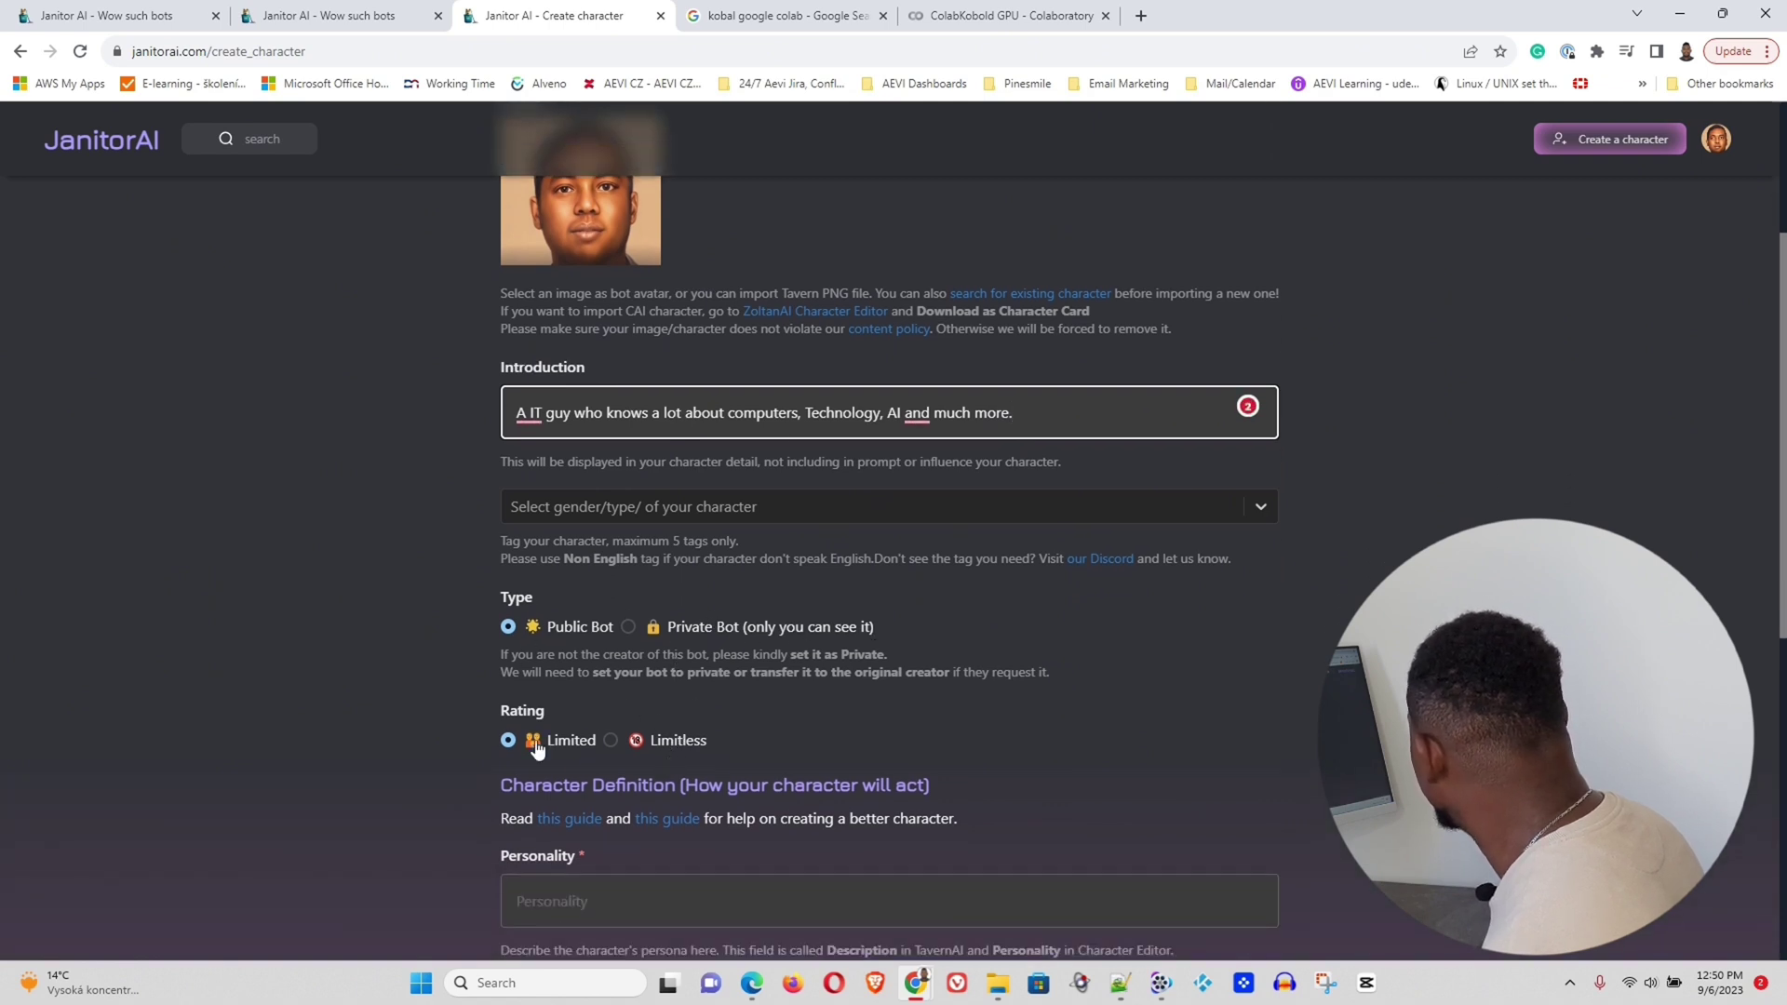
pyautogui.scroll(-2, 788, 667)
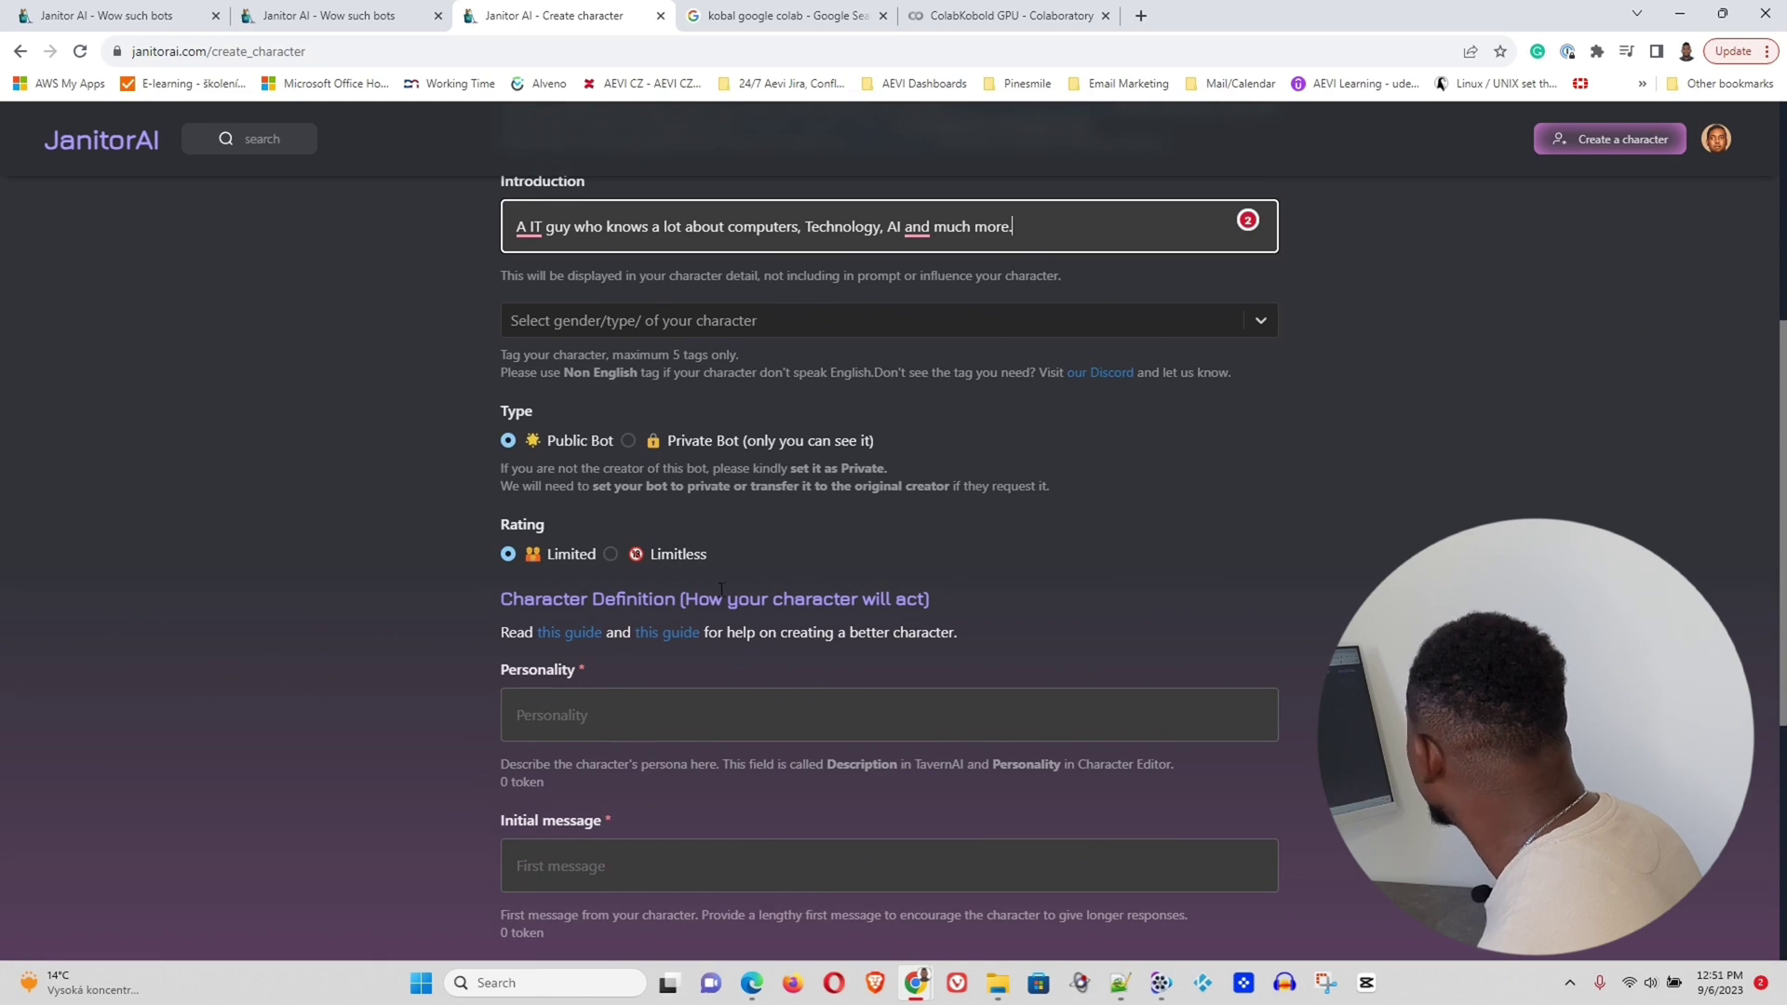
pyautogui.scroll(2, 883, 644)
# Tag the character as Male
pyautogui.scroll(-2, 789, 656)
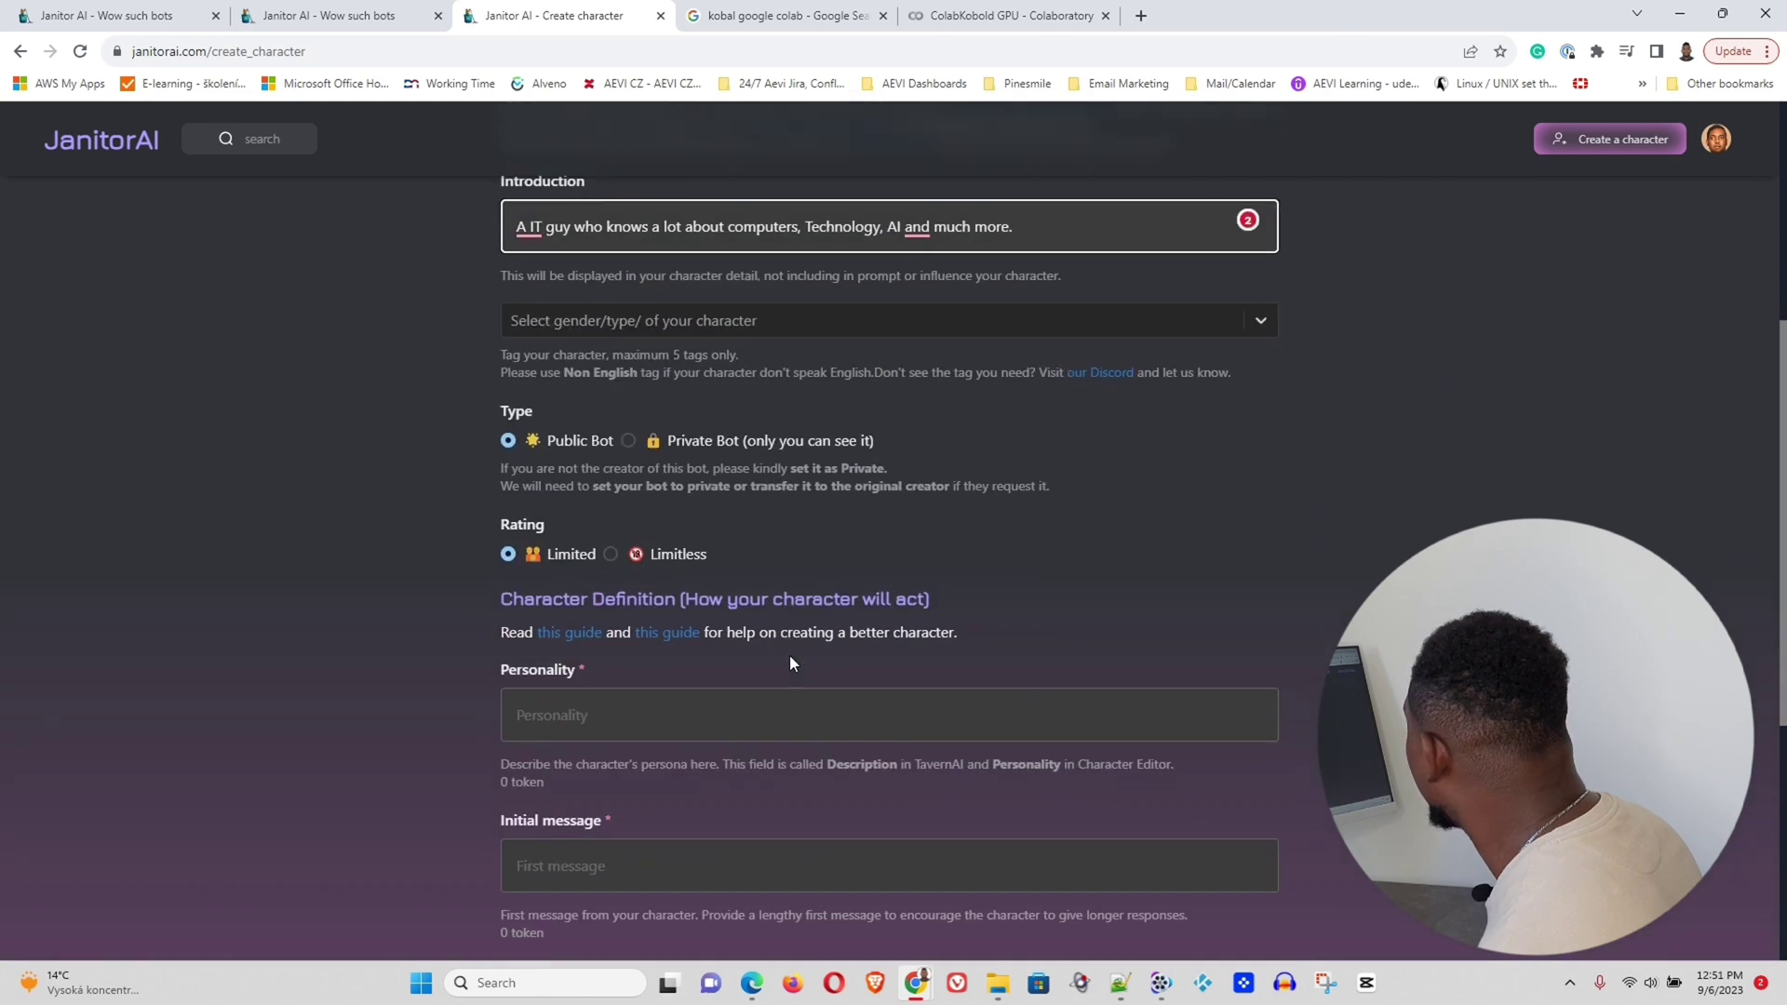
pyautogui.click(918, 332)
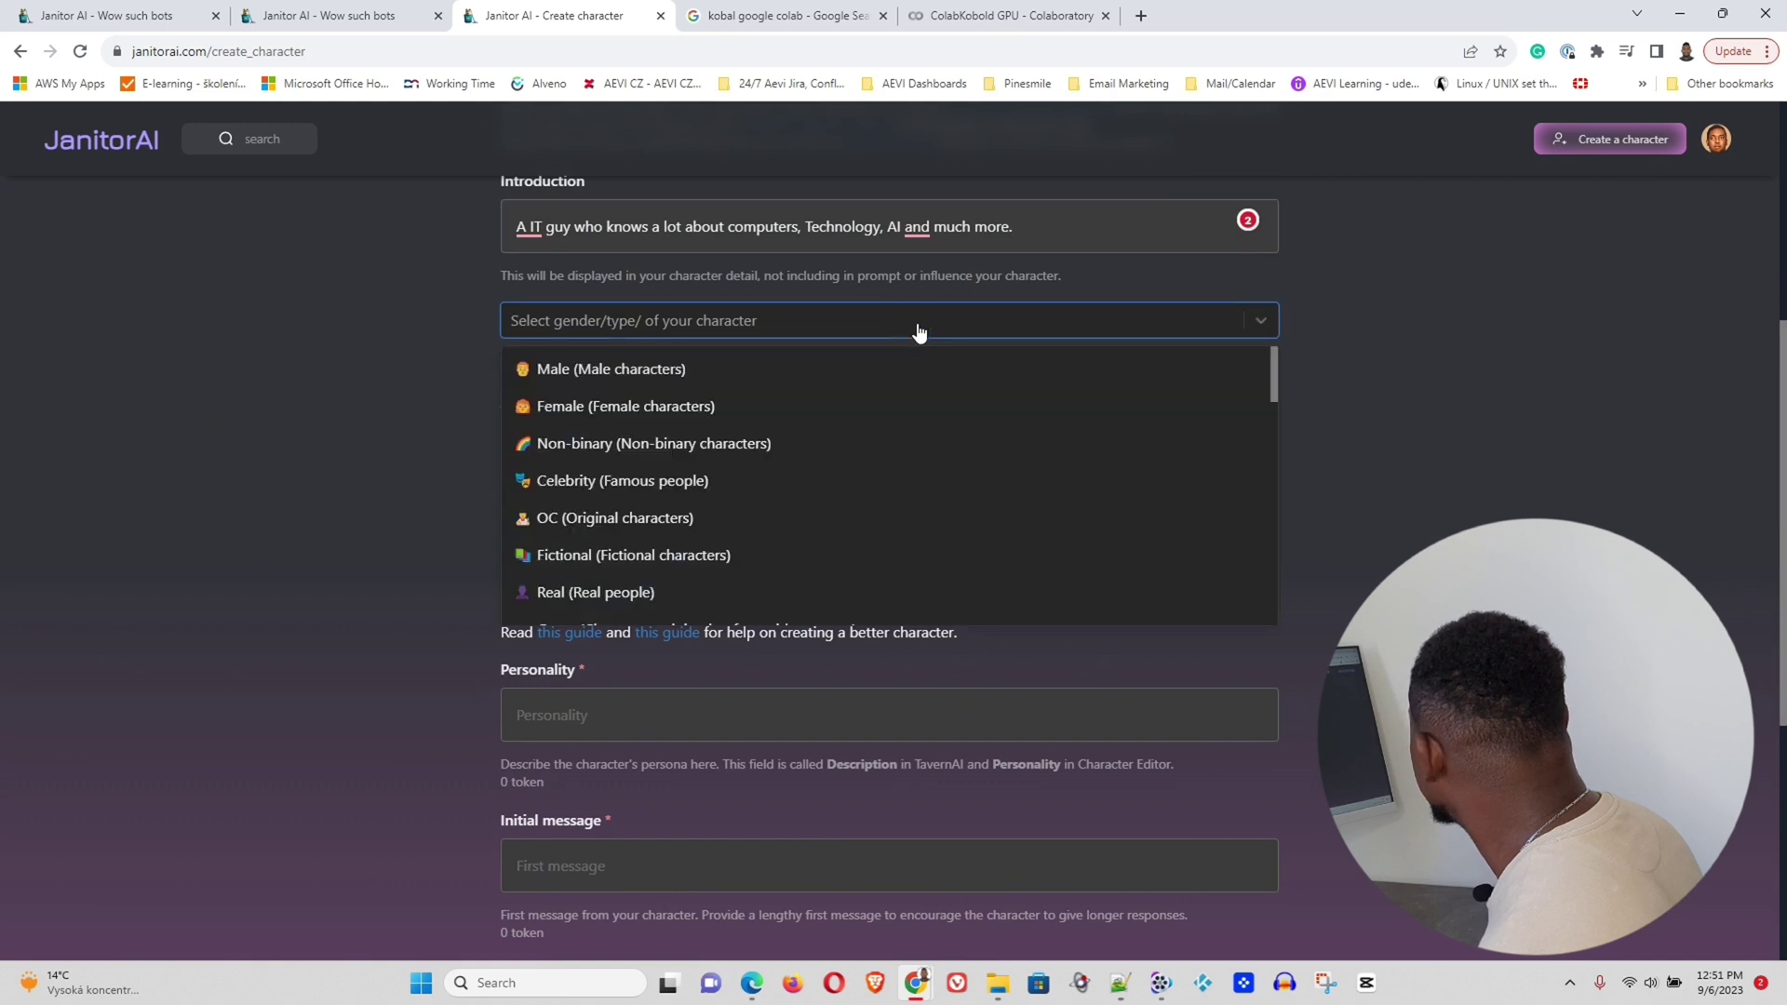
pyautogui.click(655, 370)
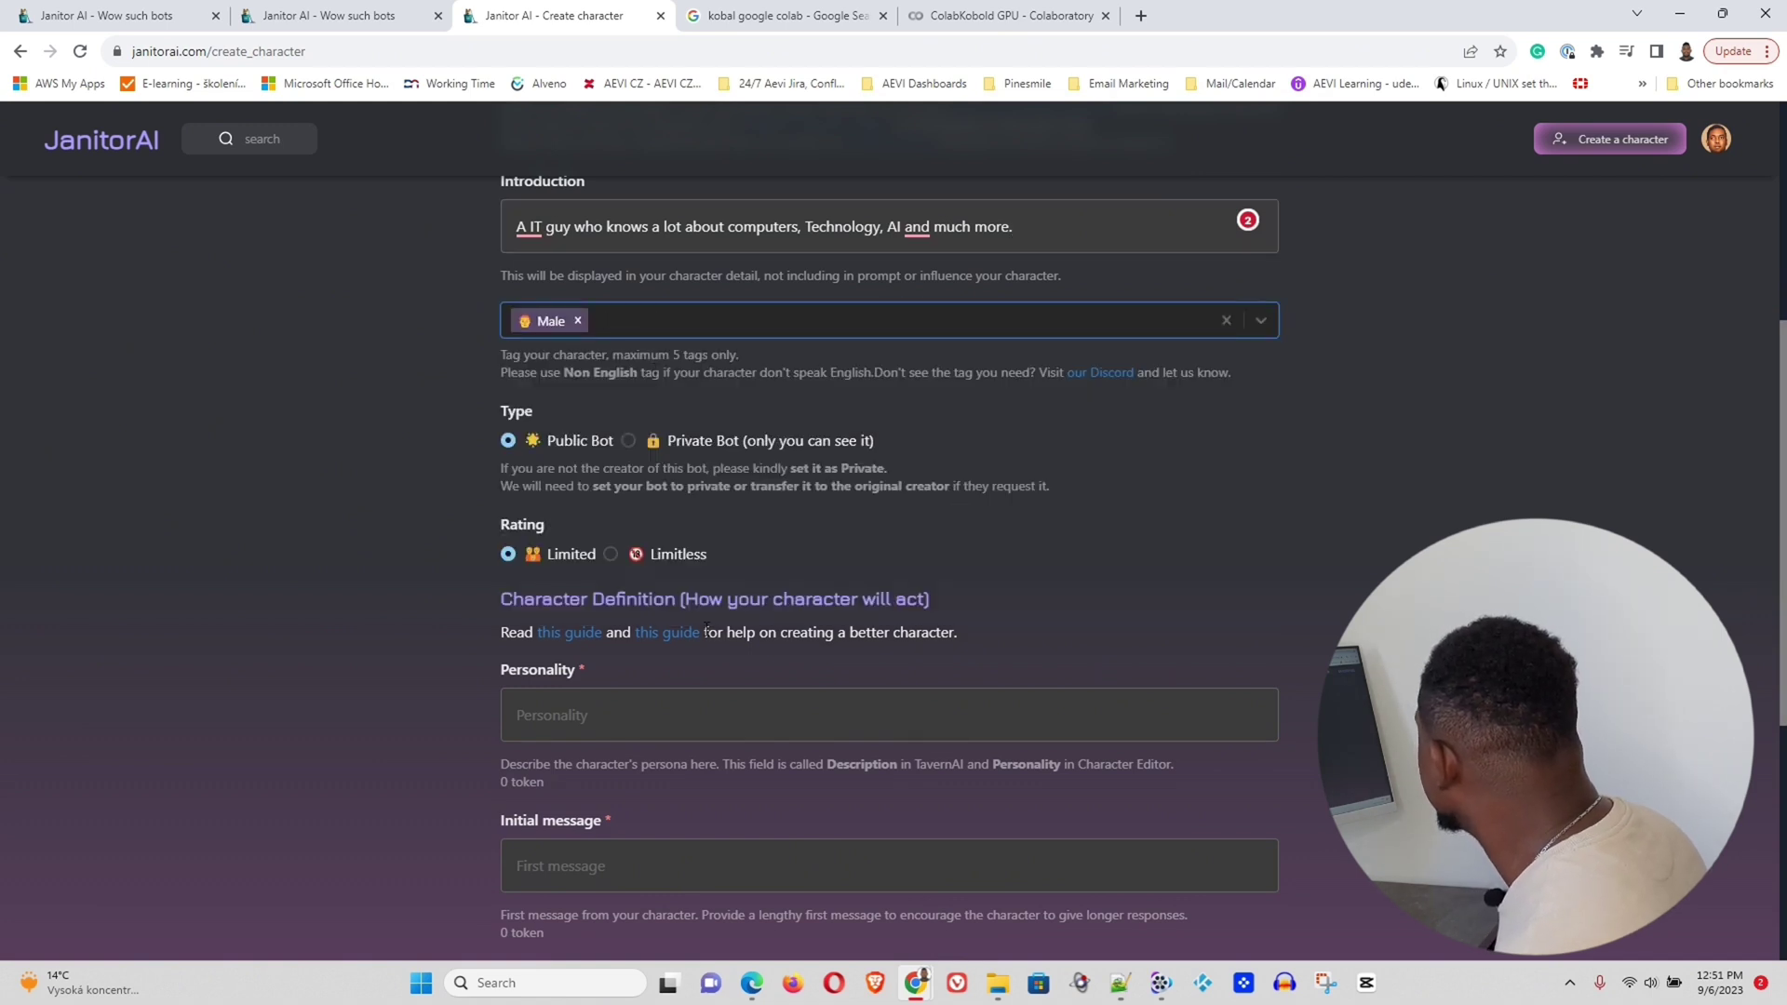
# Enter 'smart,' as the Personality and accept the suggested comma fix in the introduction
pyautogui.scroll(-1, 634, 717)
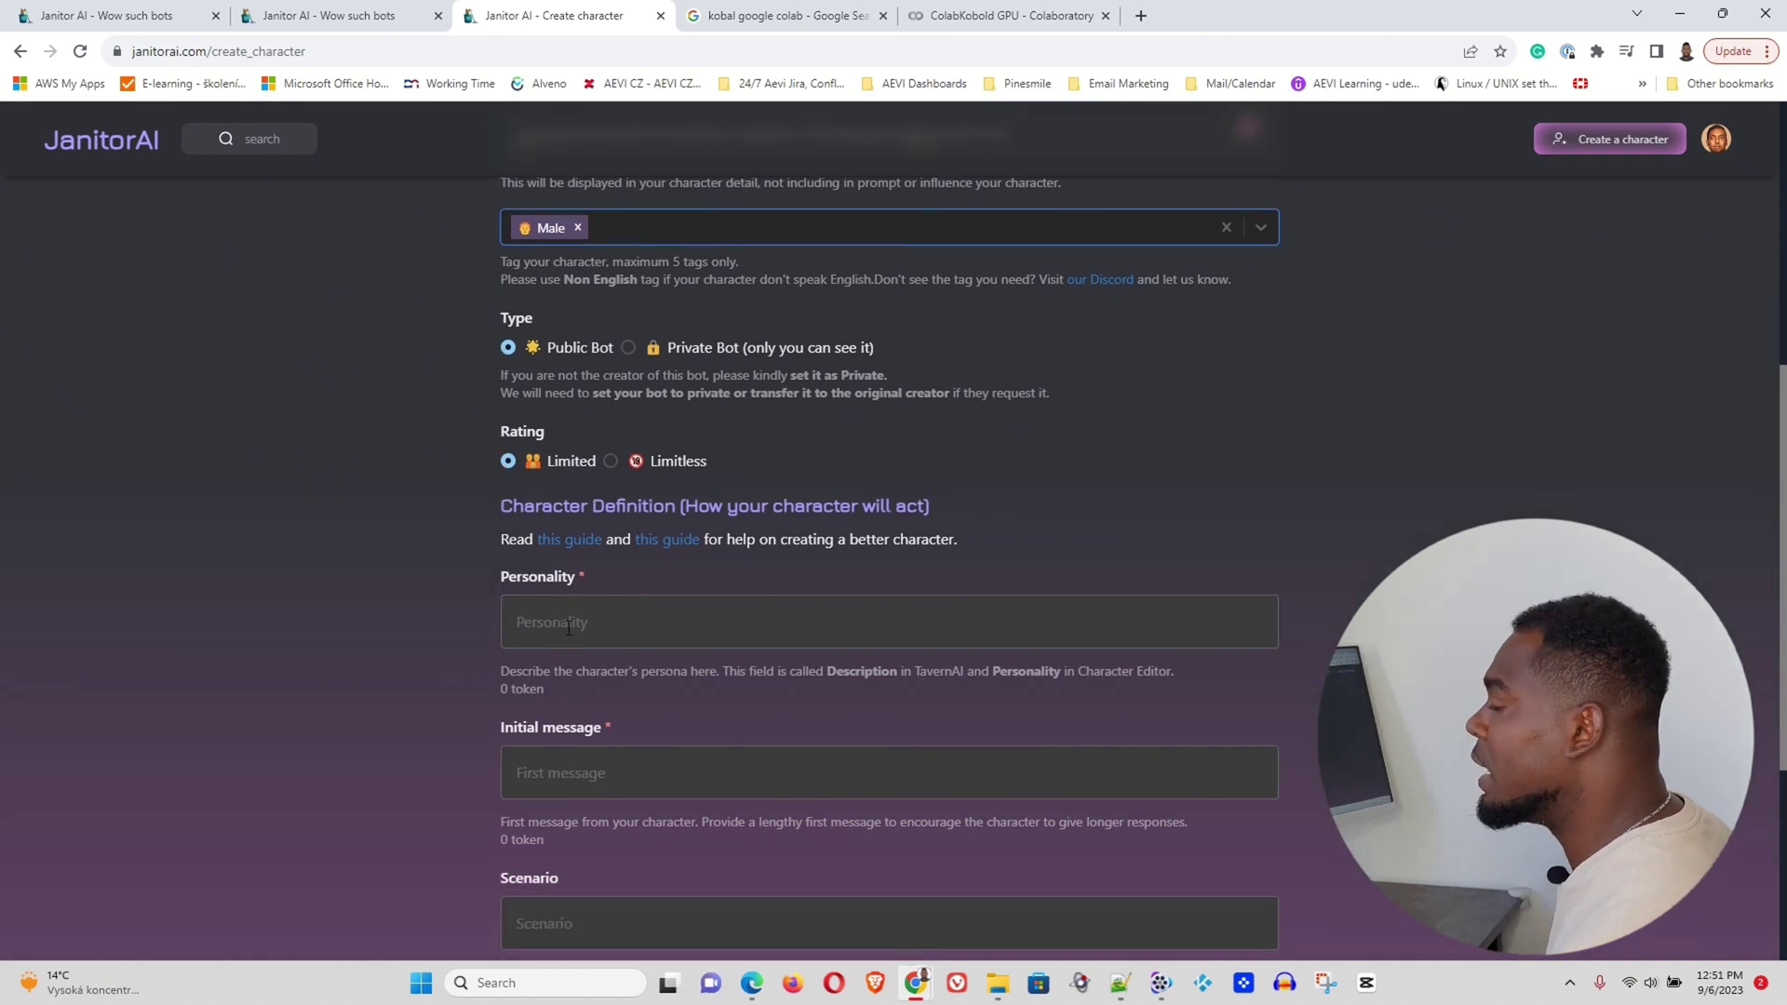
pyautogui.click(568, 625)
pyautogui.write('sma')
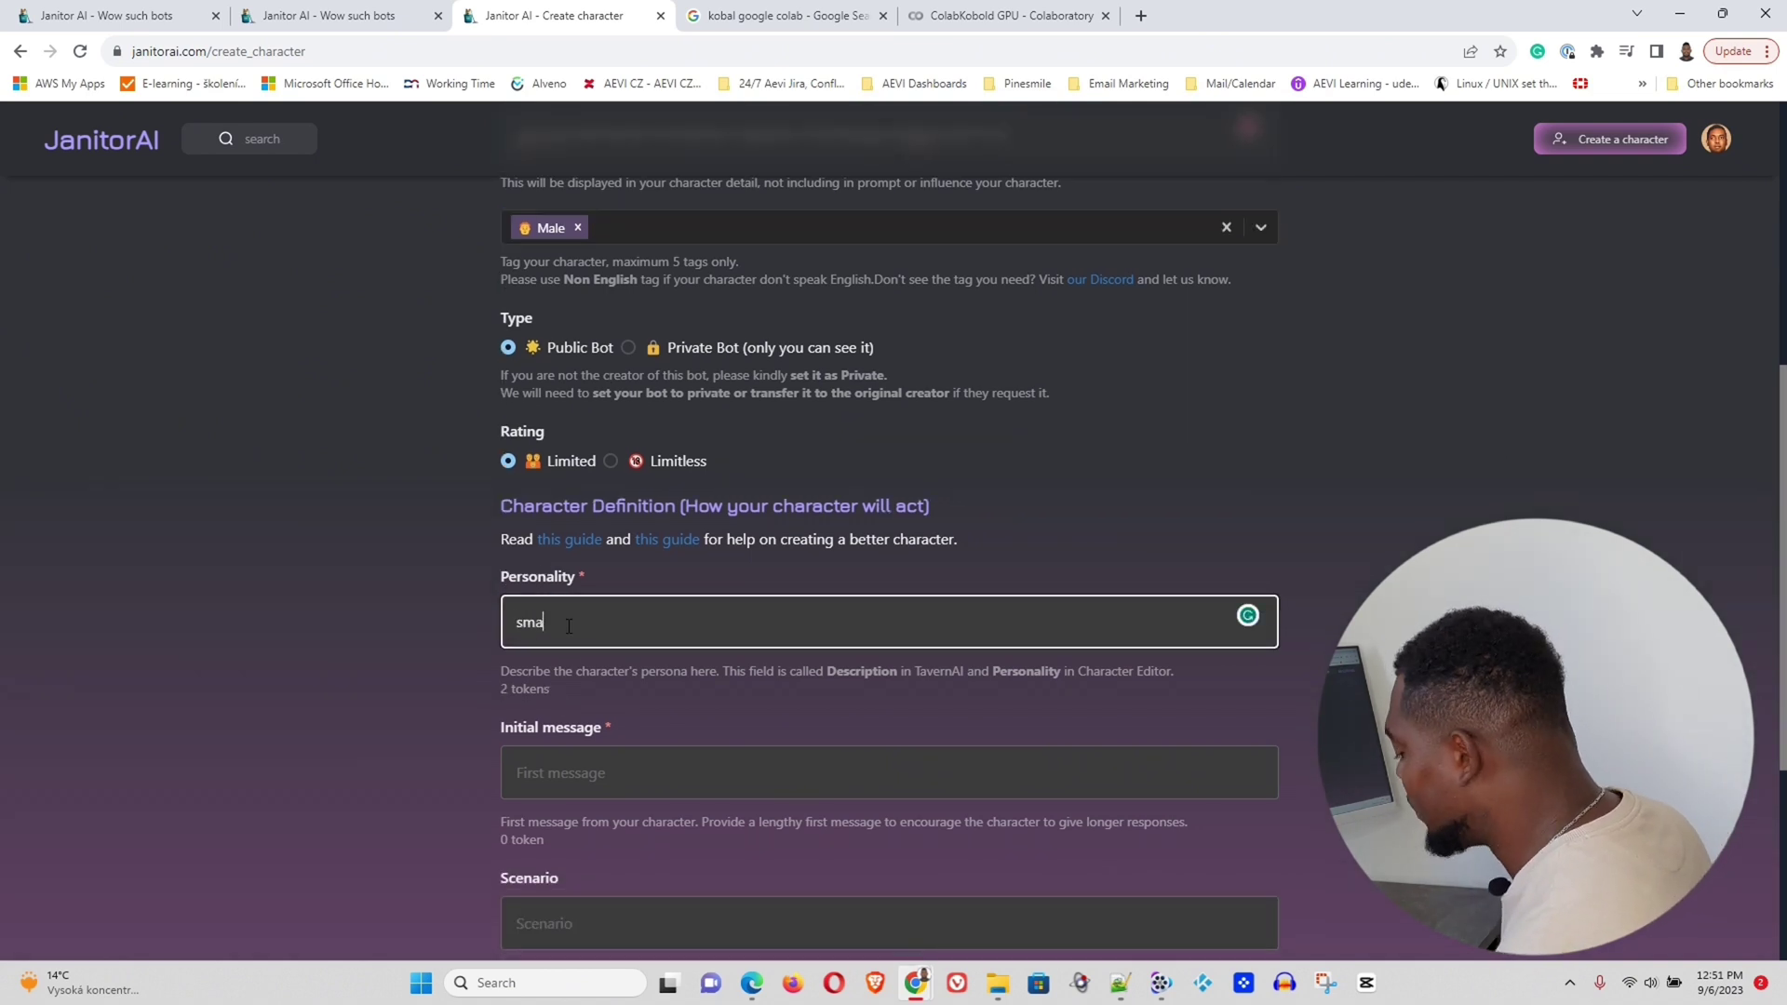
pyautogui.write('rt')
pyautogui.press('Return')
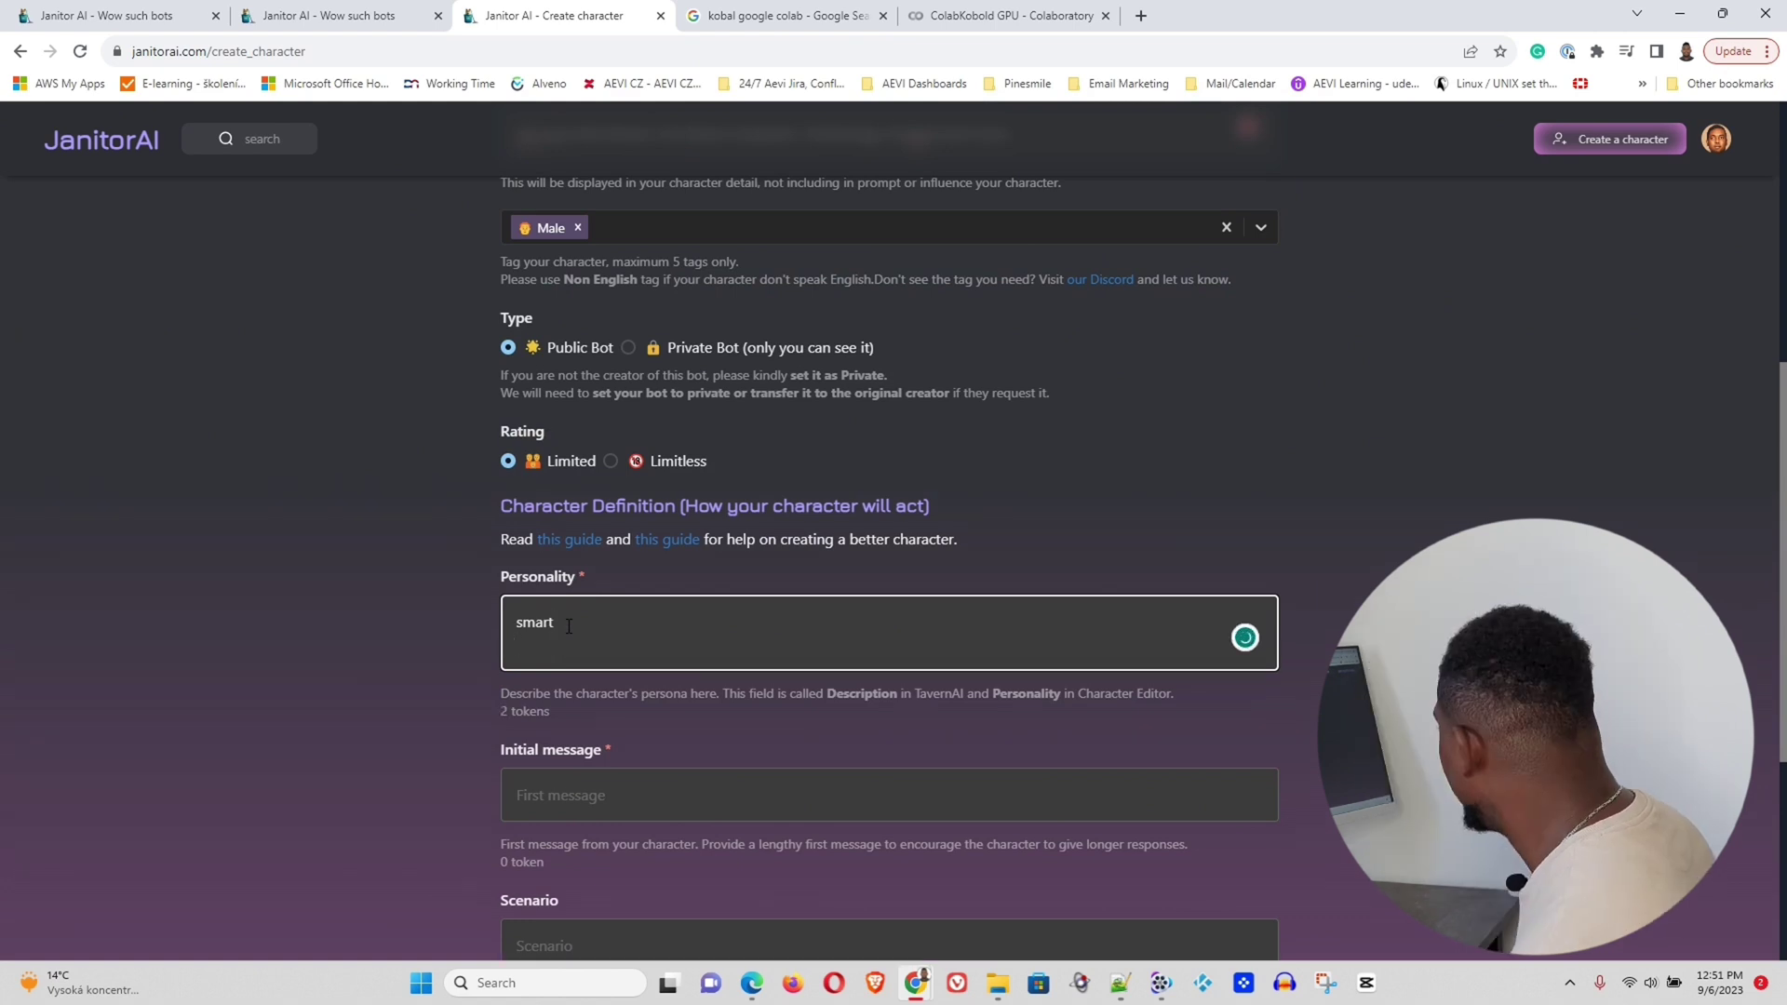
pyautogui.press('BackSpace')
pyautogui.write(',')
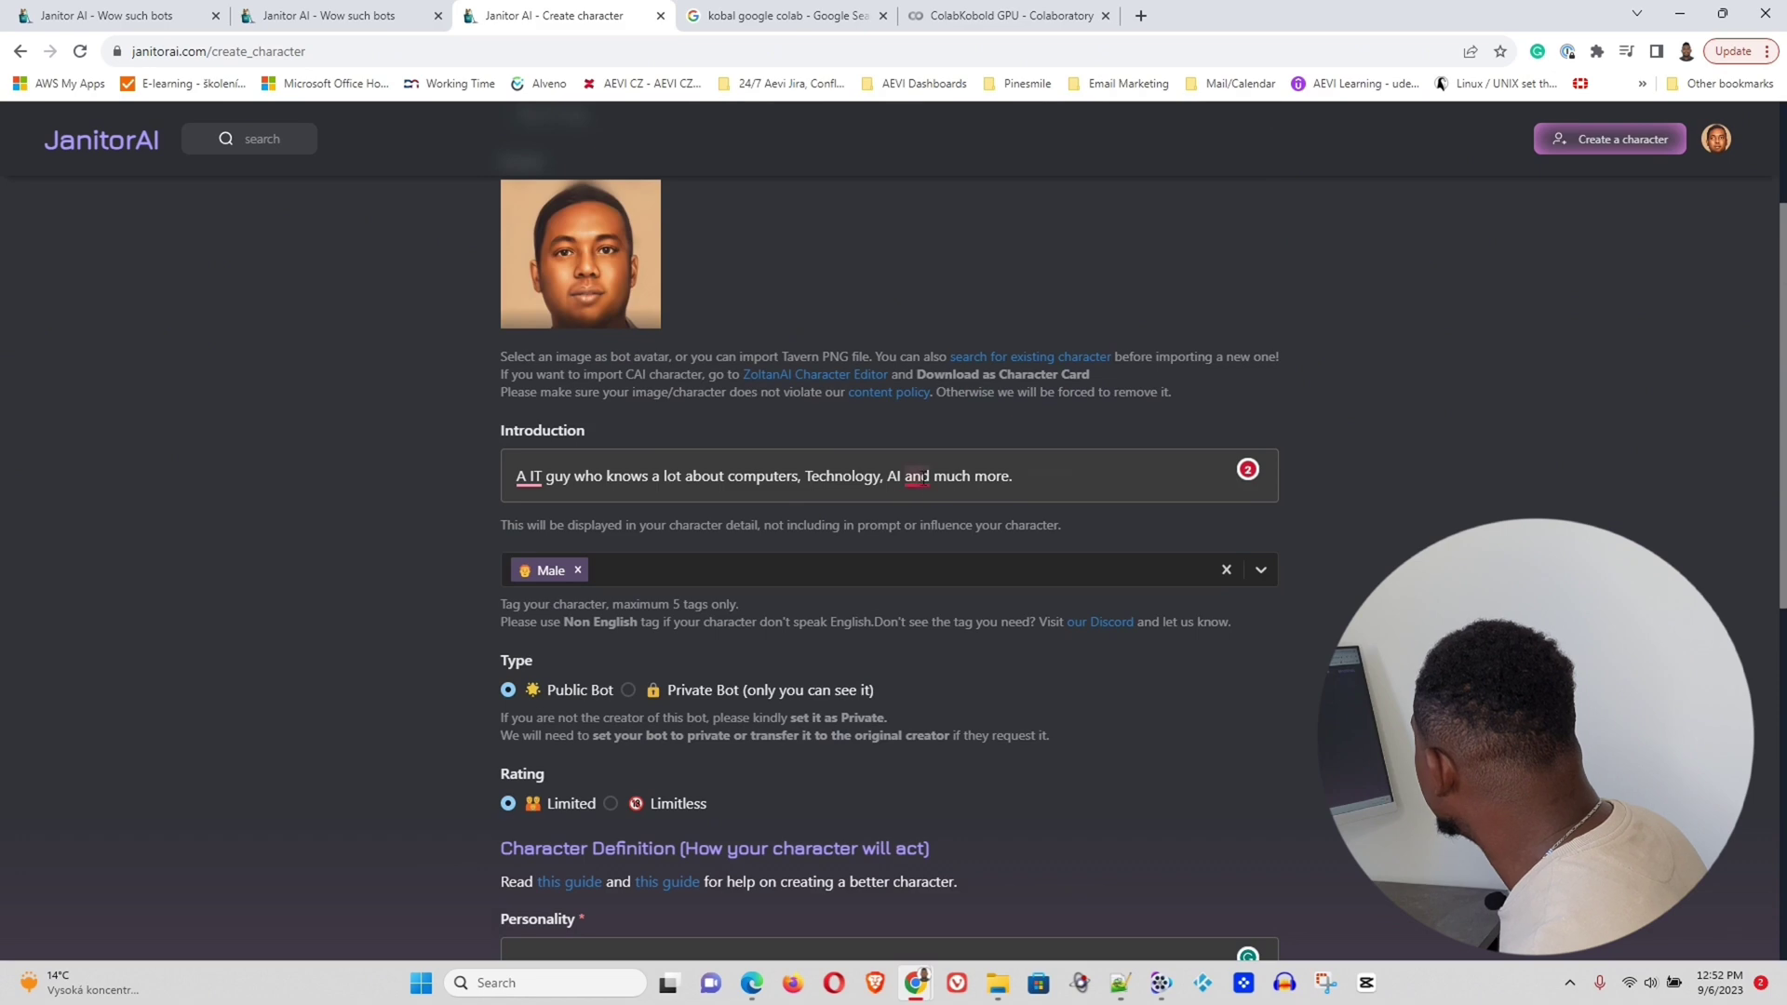
pyautogui.moveTo(931, 472)
pyautogui.click(931, 529)
# Submit the form to create The IT Guy
pyautogui.scroll(-3, 616, 558)
pyautogui.scroll(-2, 616, 558)
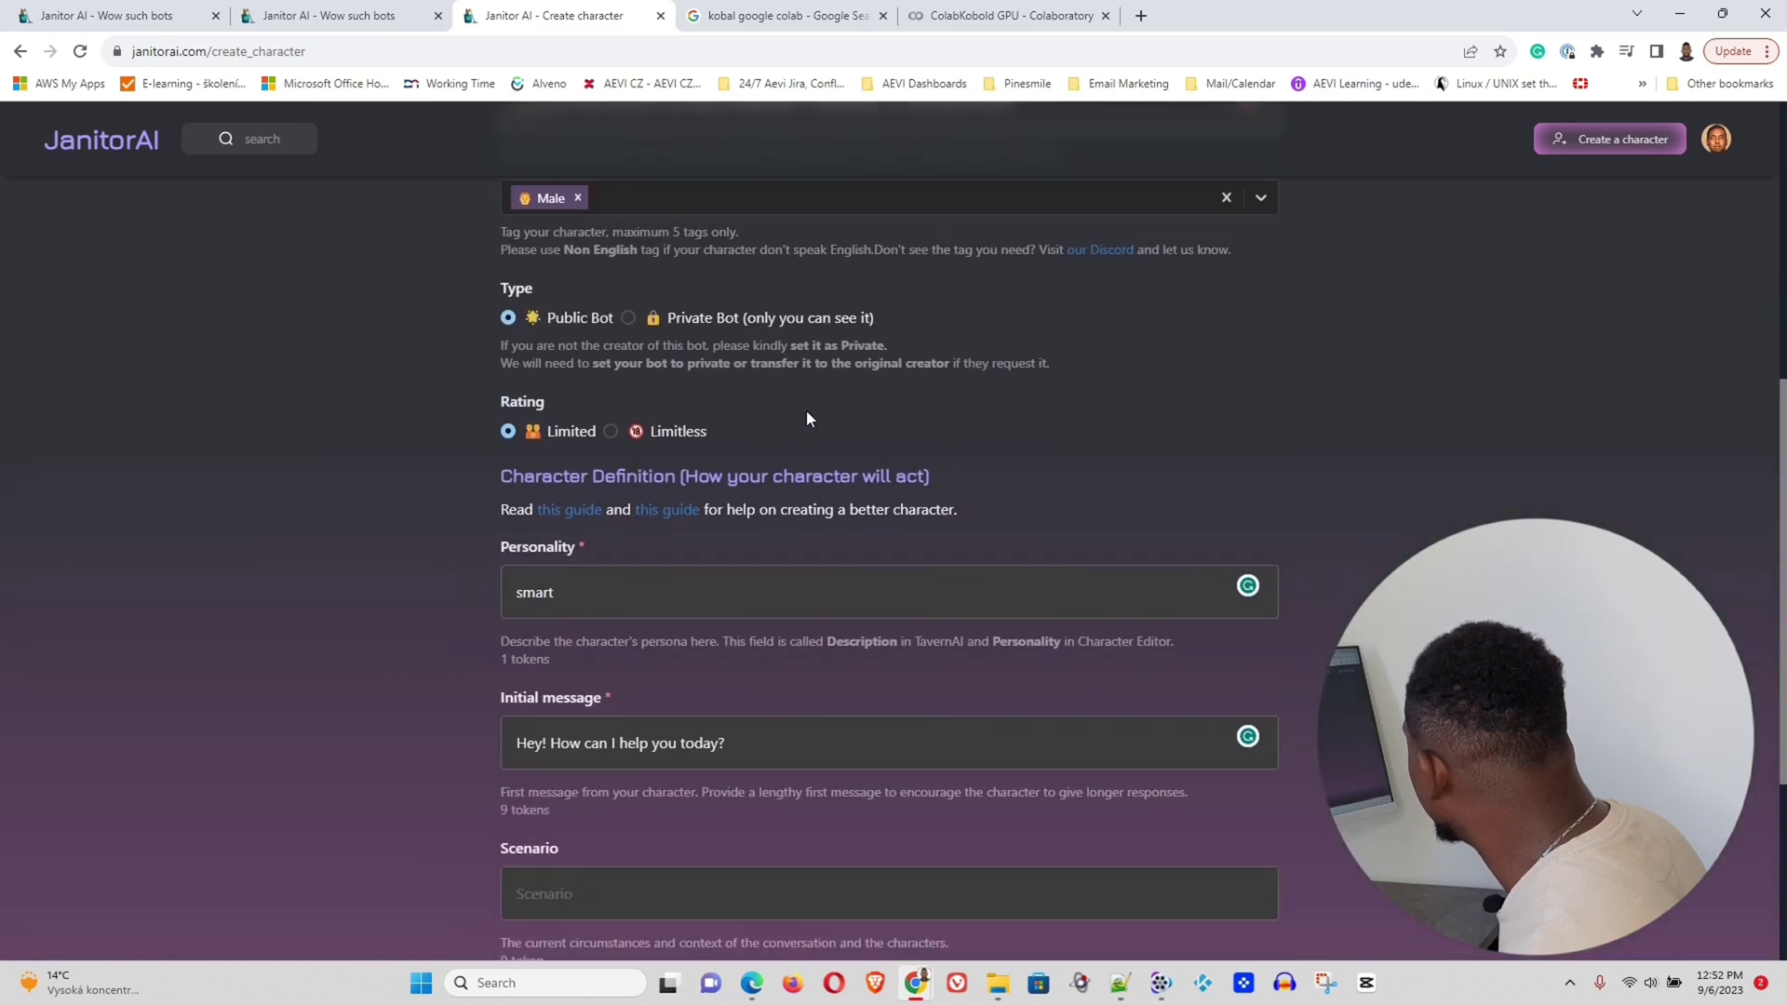
pyautogui.scroll(-4, 808, 418)
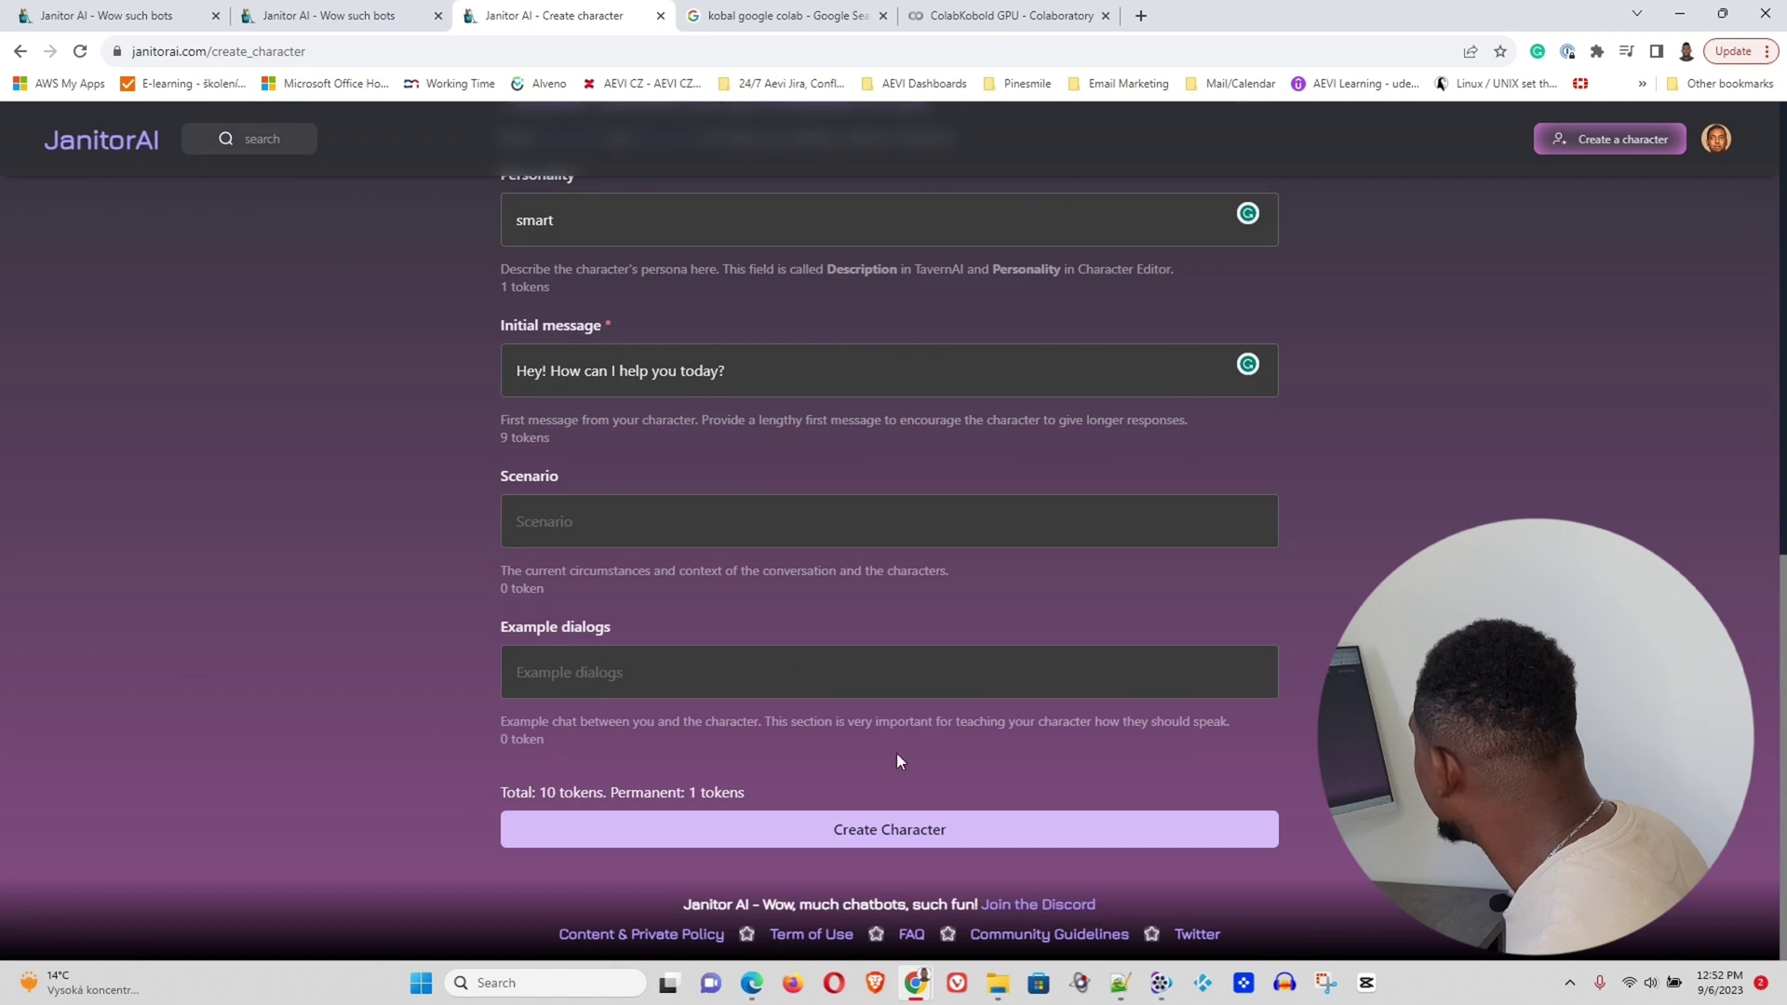
pyautogui.click(874, 829)
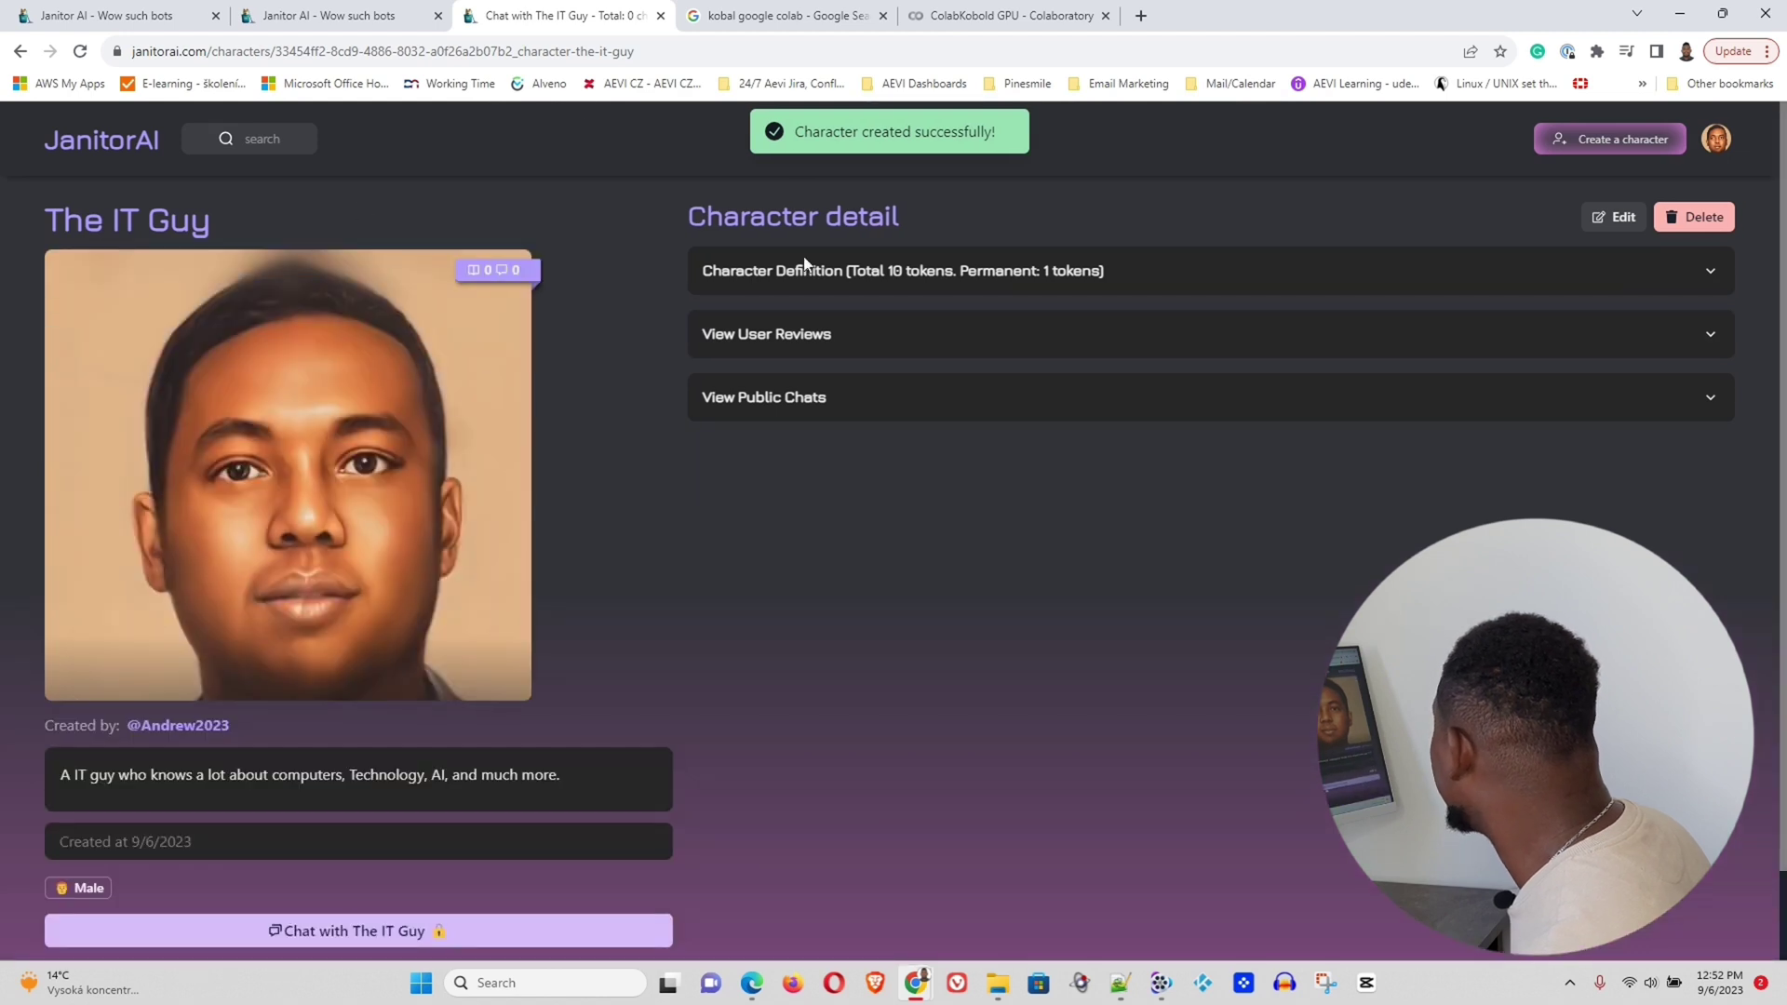
# Open a chat with The IT Guy and send 'hey man how are you?'
pyautogui.scroll(-1, 452, 540)
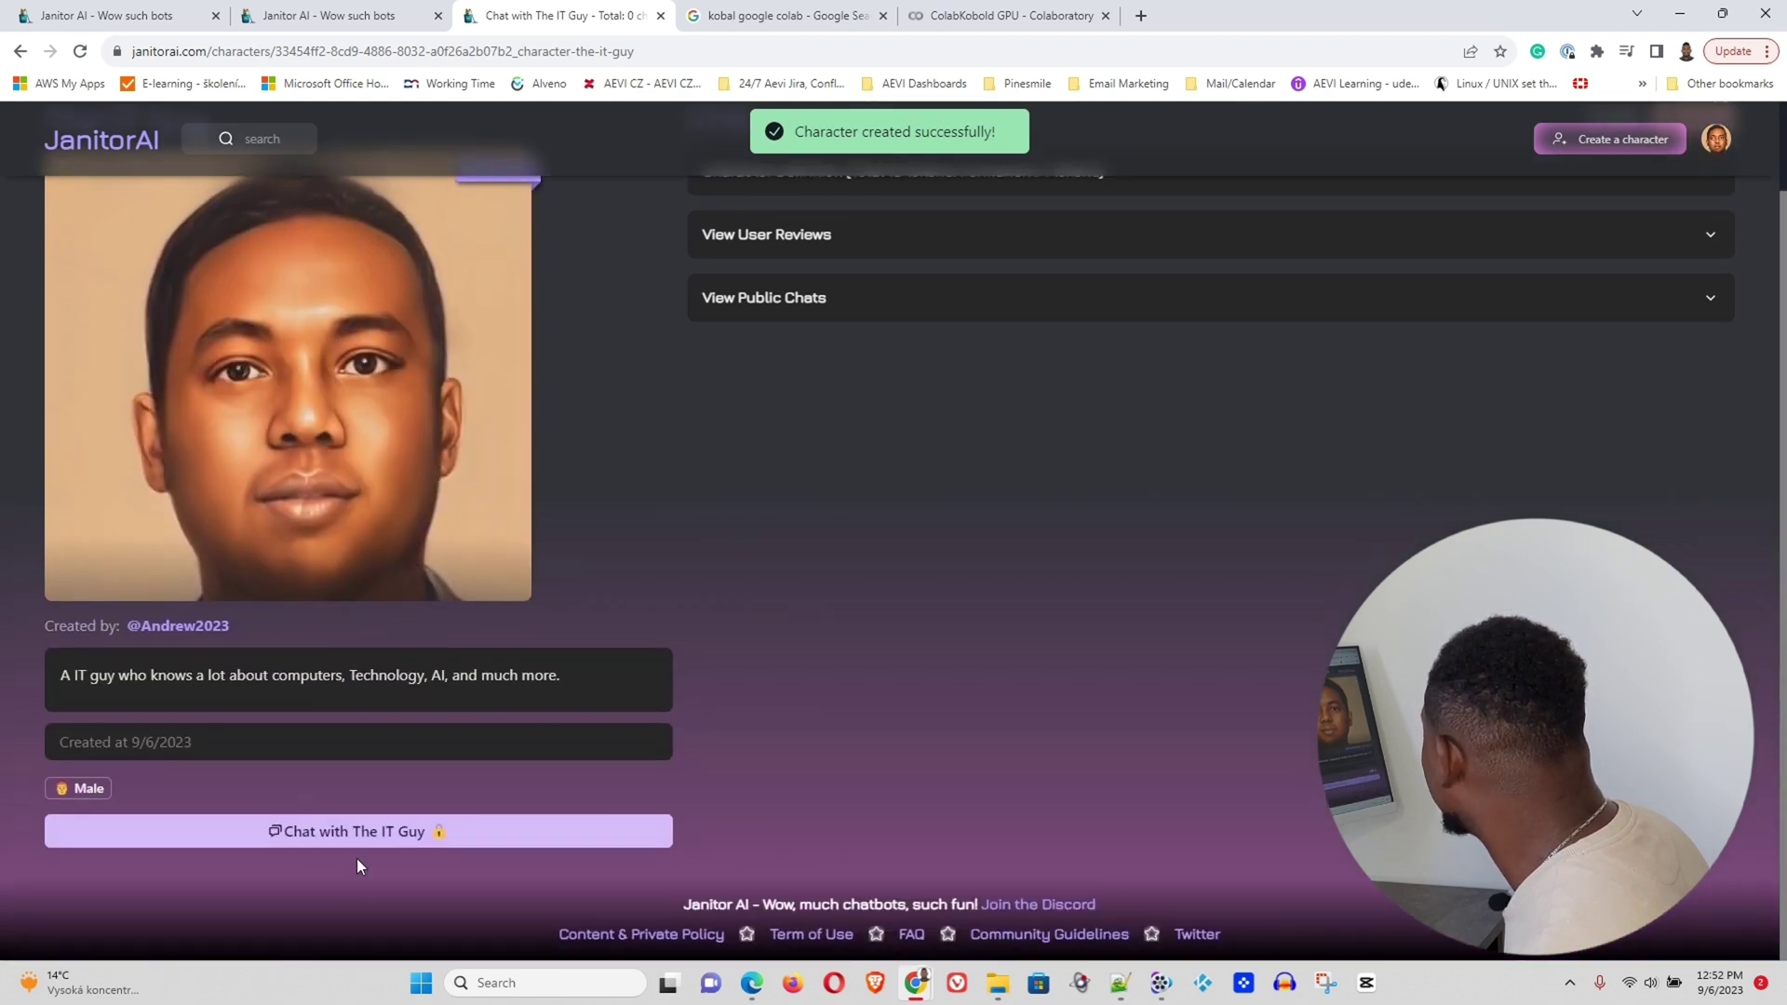
pyautogui.click(473, 837)
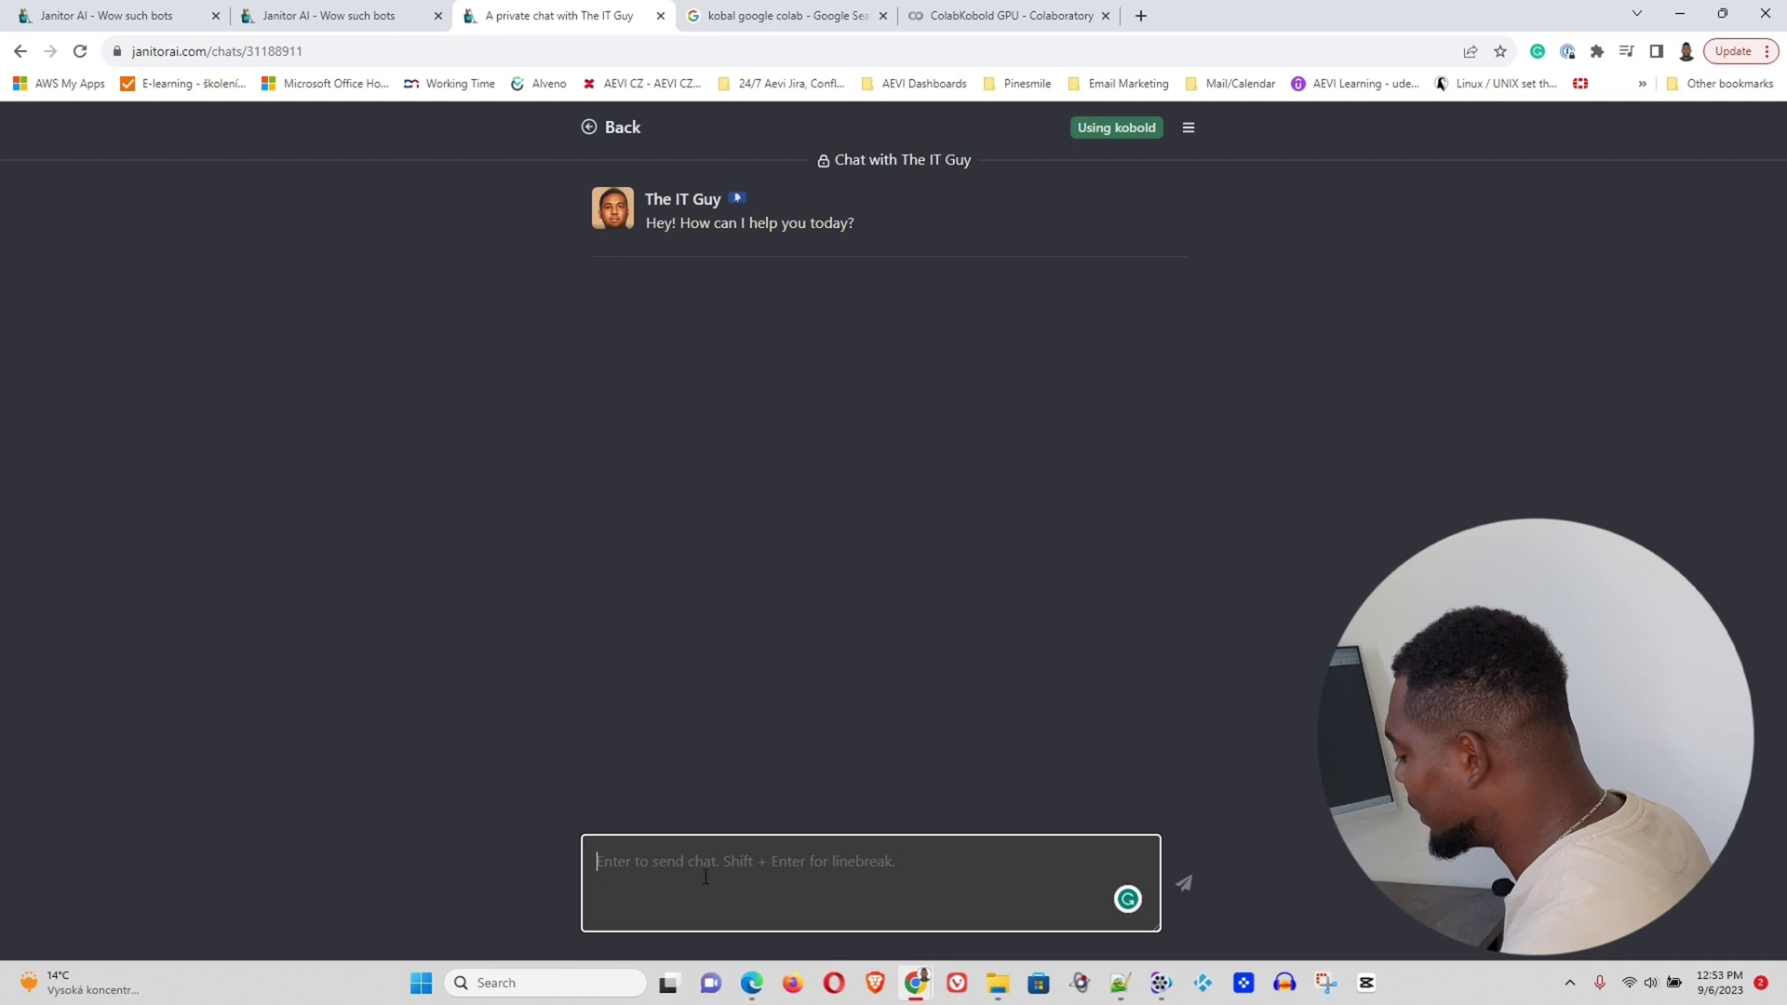
pyautogui.write('hey man how are you')
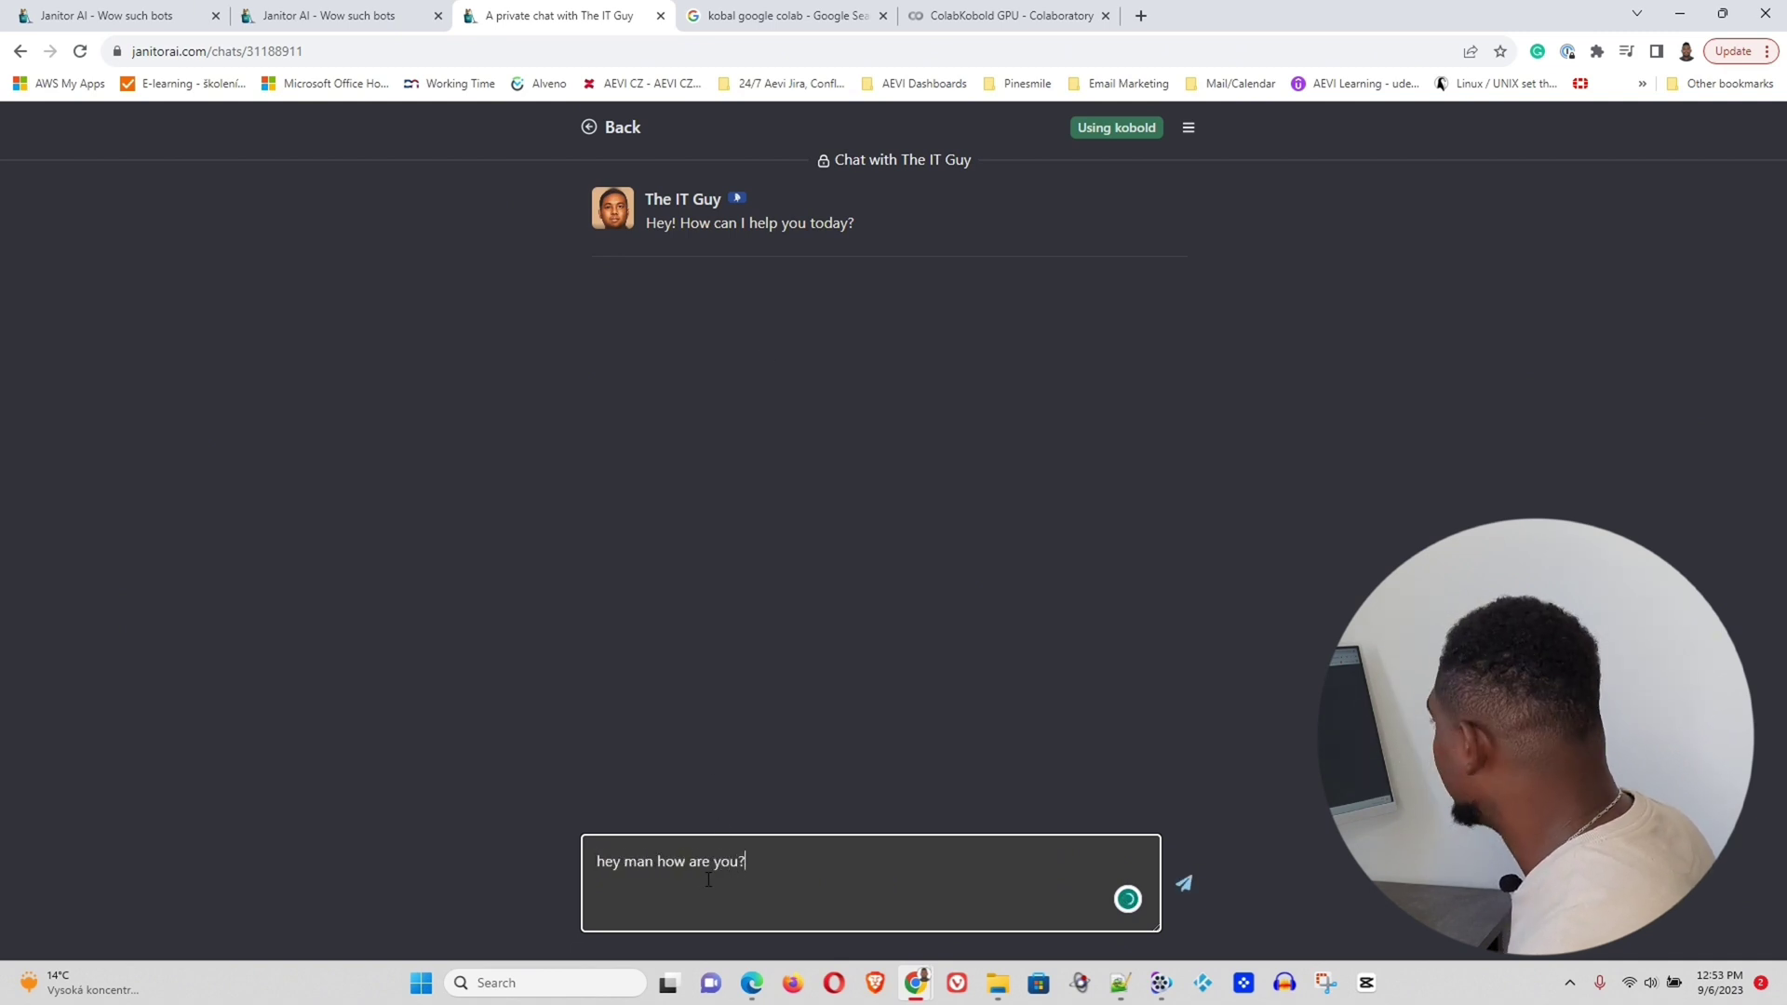
pyautogui.write('?')
pyautogui.press('Return')
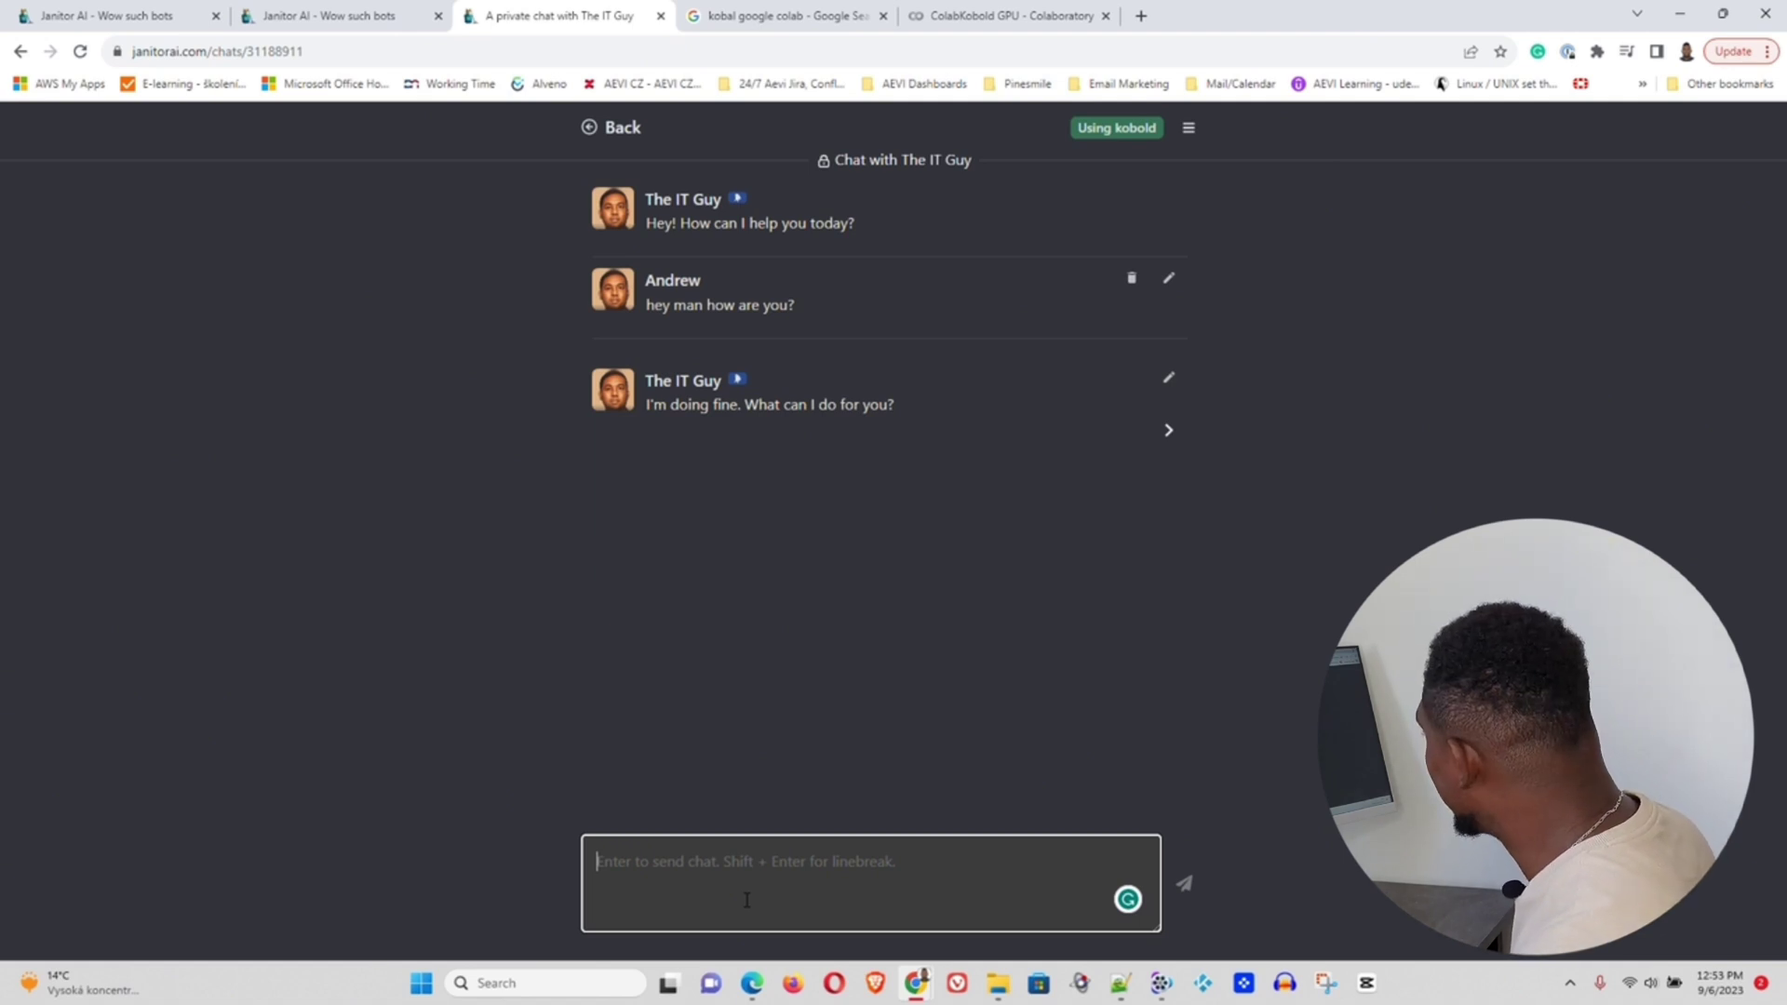
# Ask The IT Guy what the meaning of AI is
pyautogui.write('Tell me what is AI')
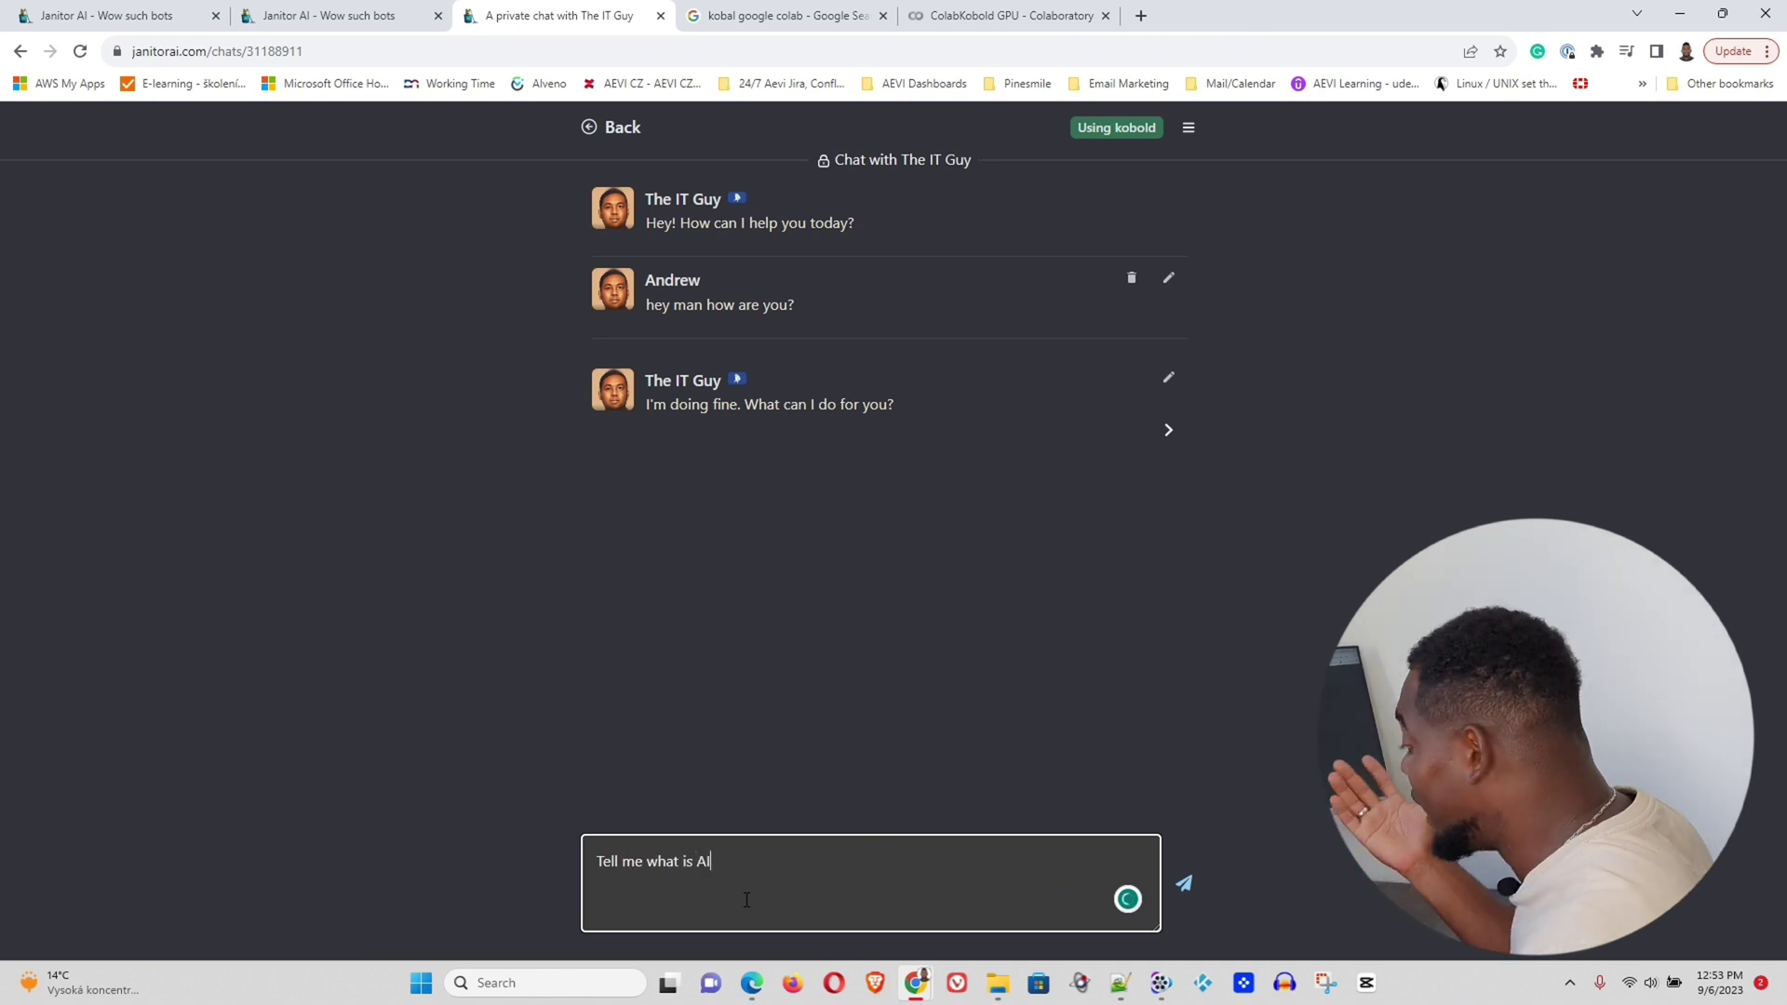
pyautogui.press('BackSpace')
pyautogui.press('BackSpace')
pyautogui.write('what is the meaning of AI')
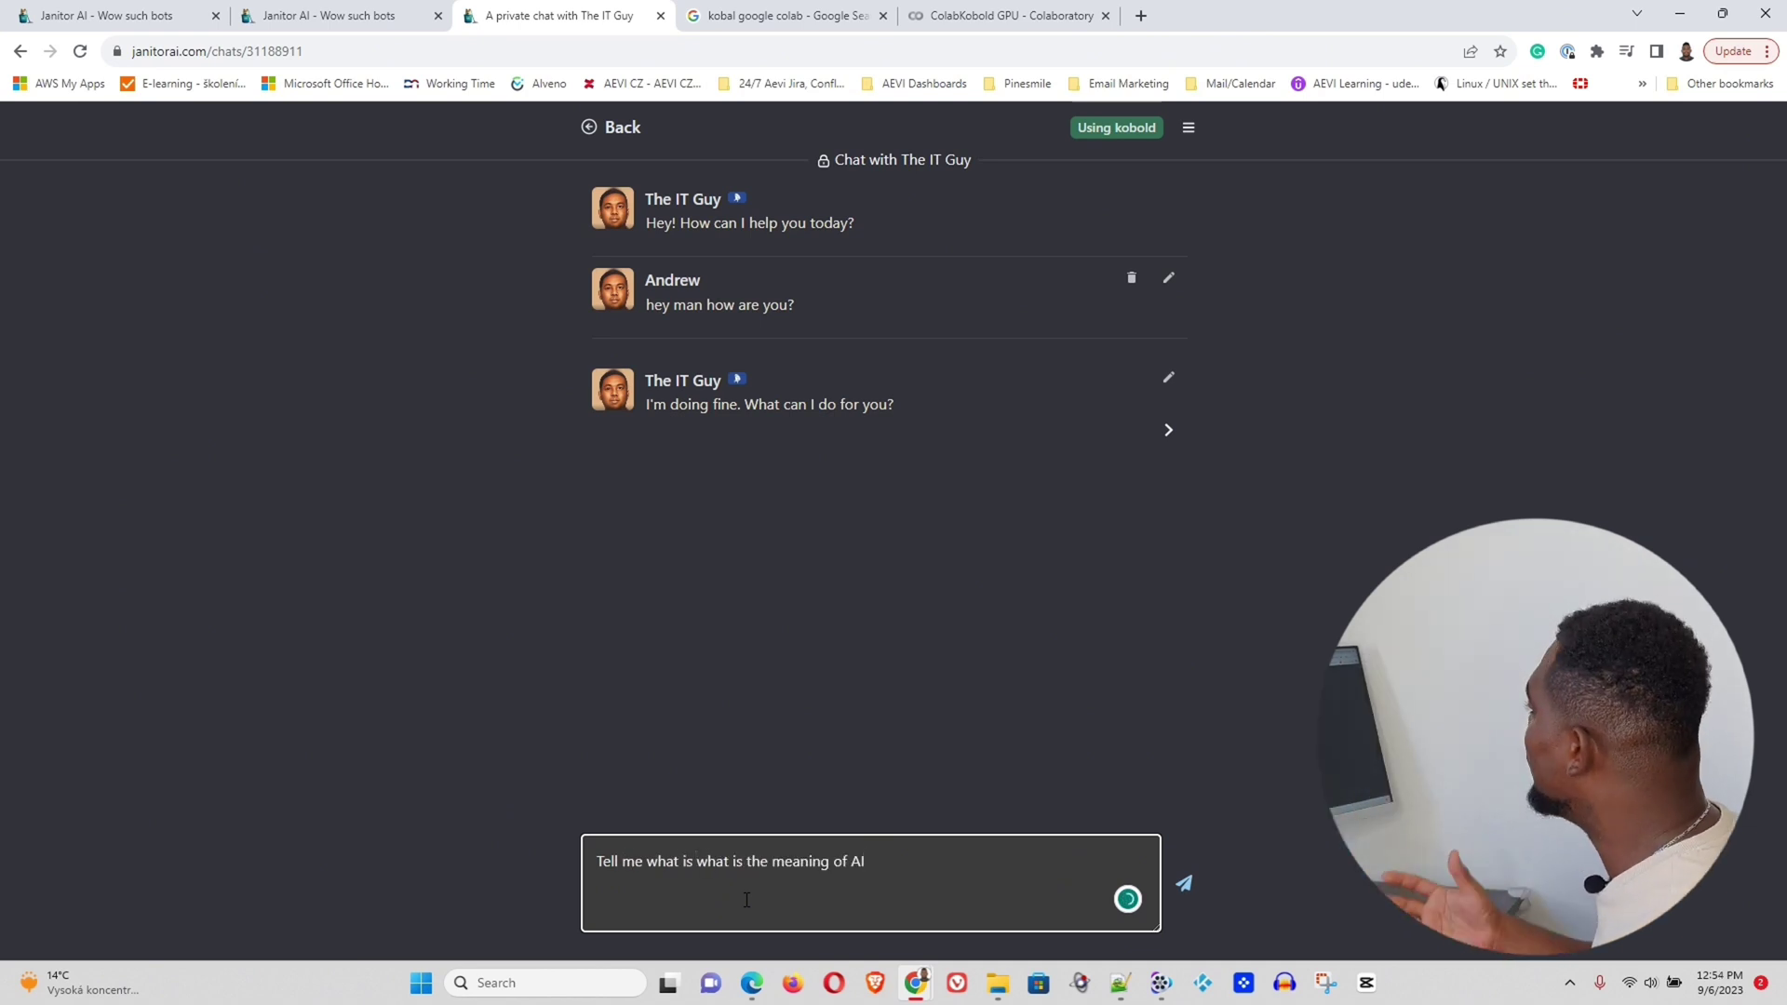
pyautogui.press('Return')
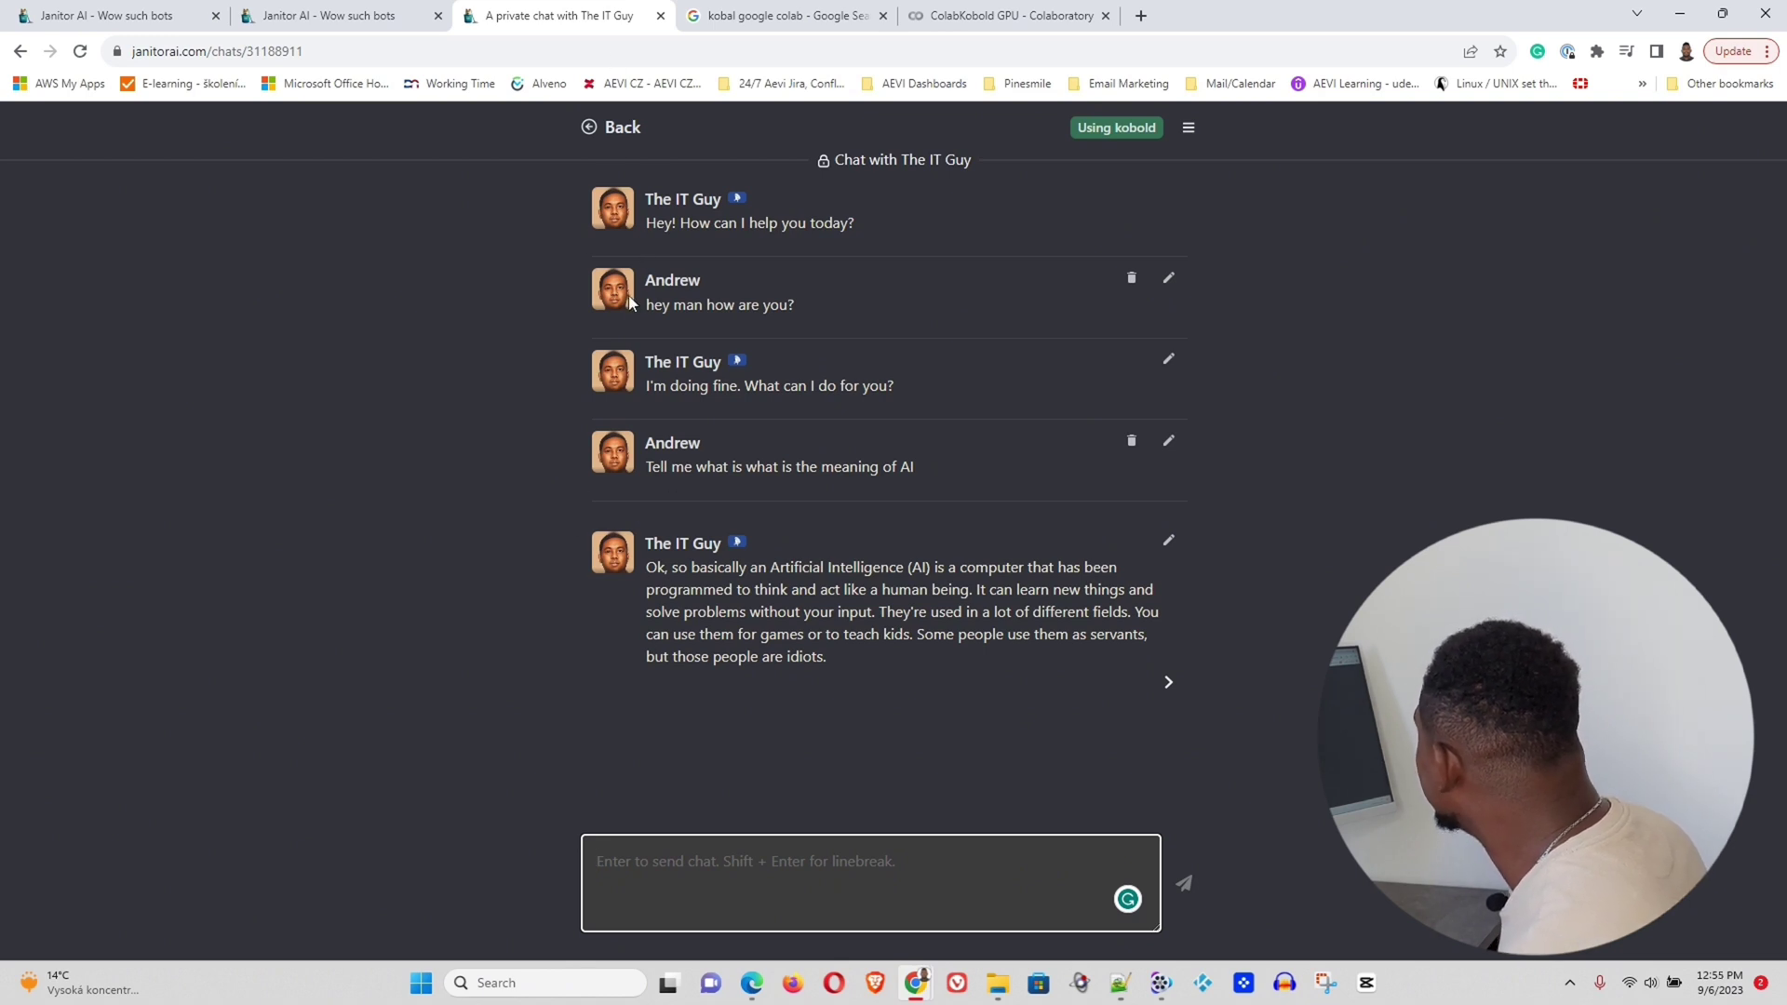
# Set Screenshot 2023-08-18 083218.png as your profile picture, update the profile, and return home
pyautogui.click(595, 127)
pyautogui.click(1716, 139)
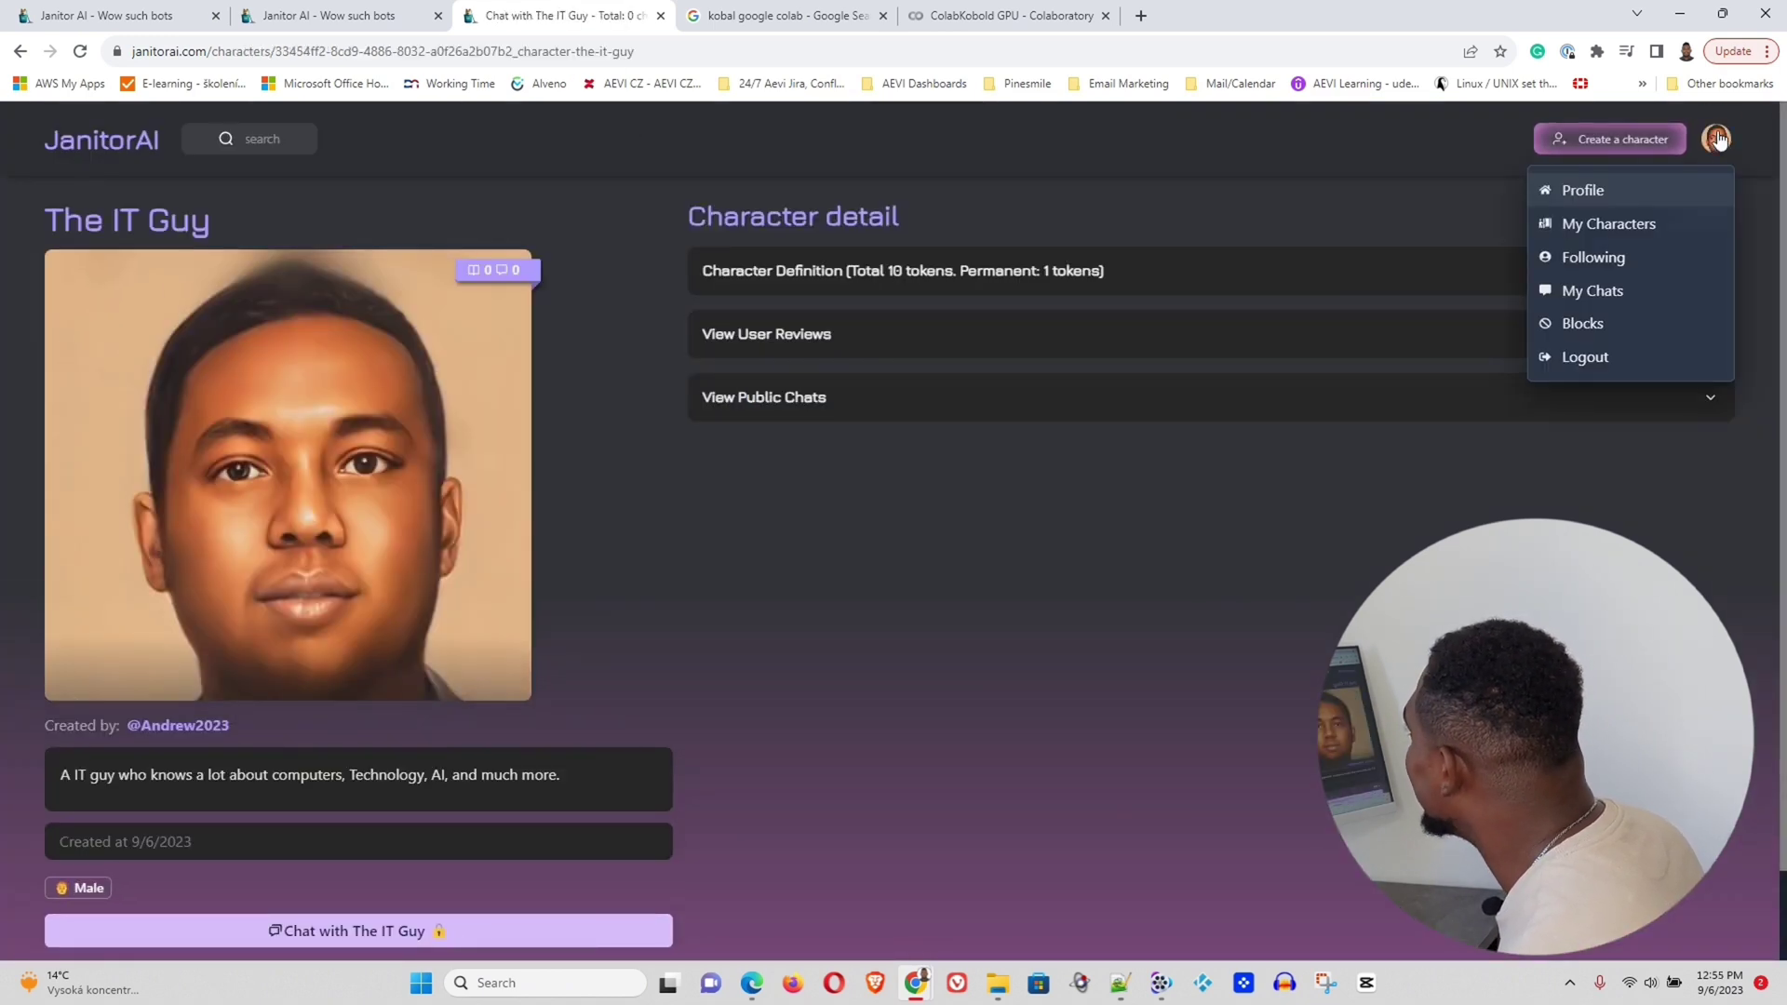
pyautogui.click(1577, 190)
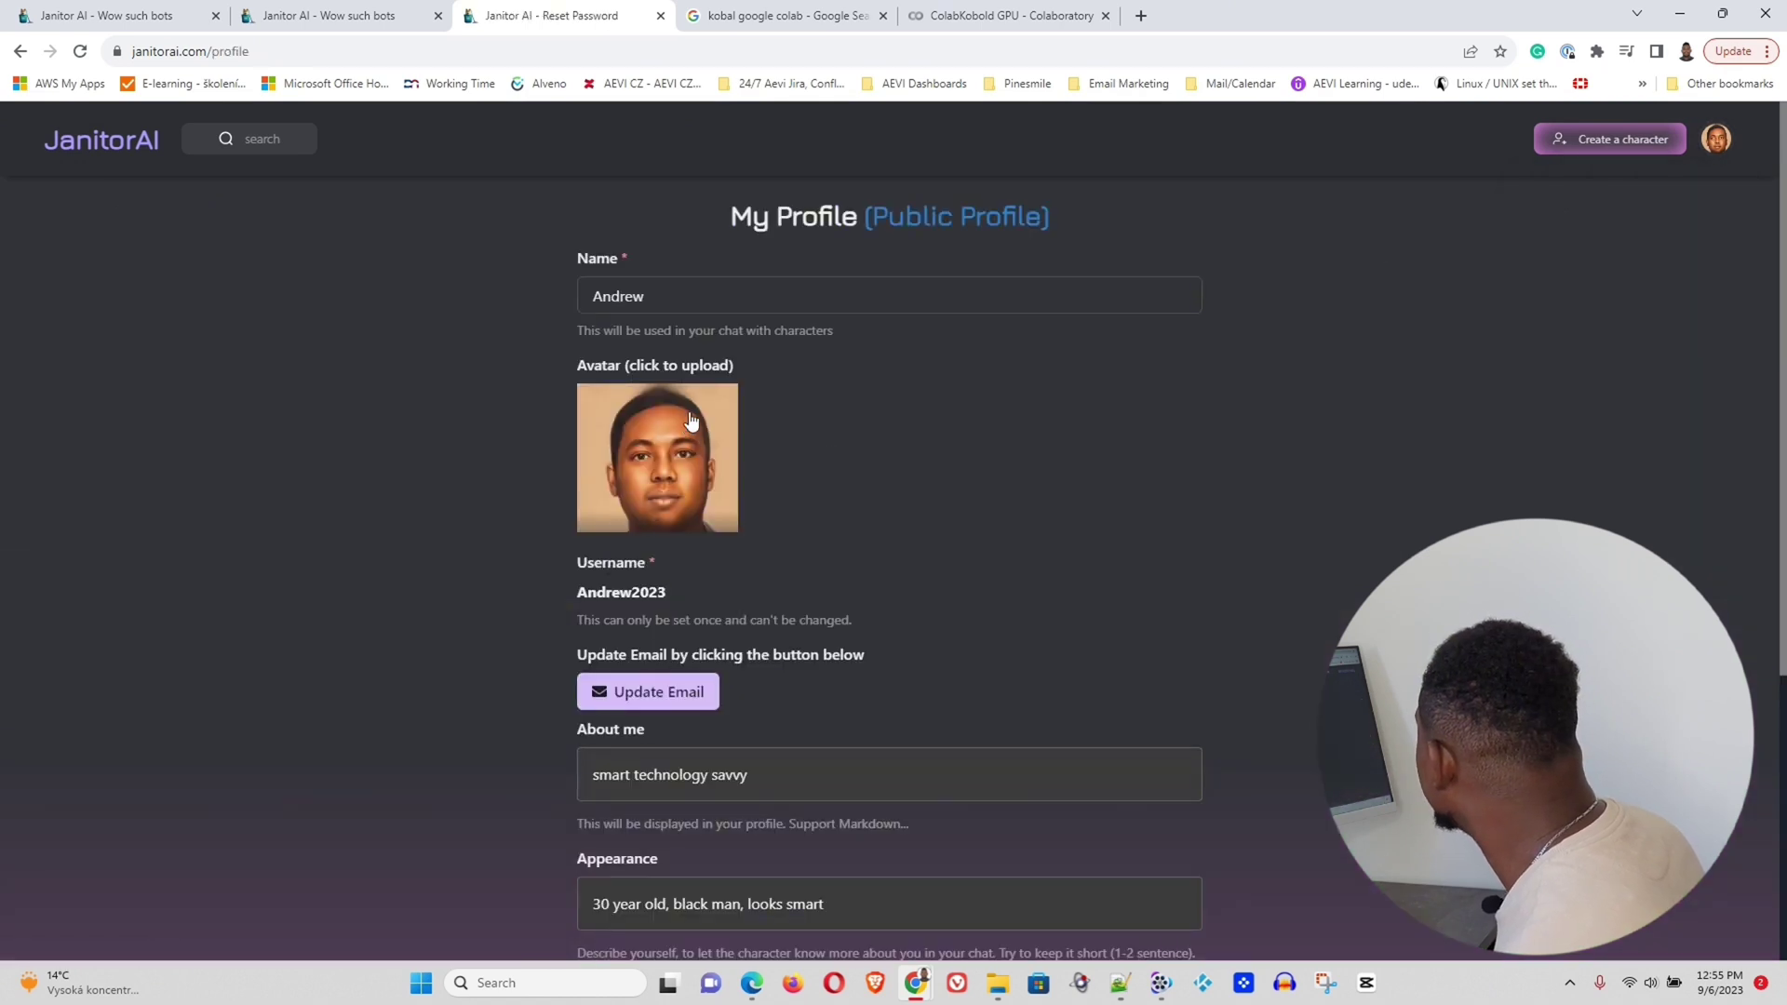
pyautogui.click(690, 361)
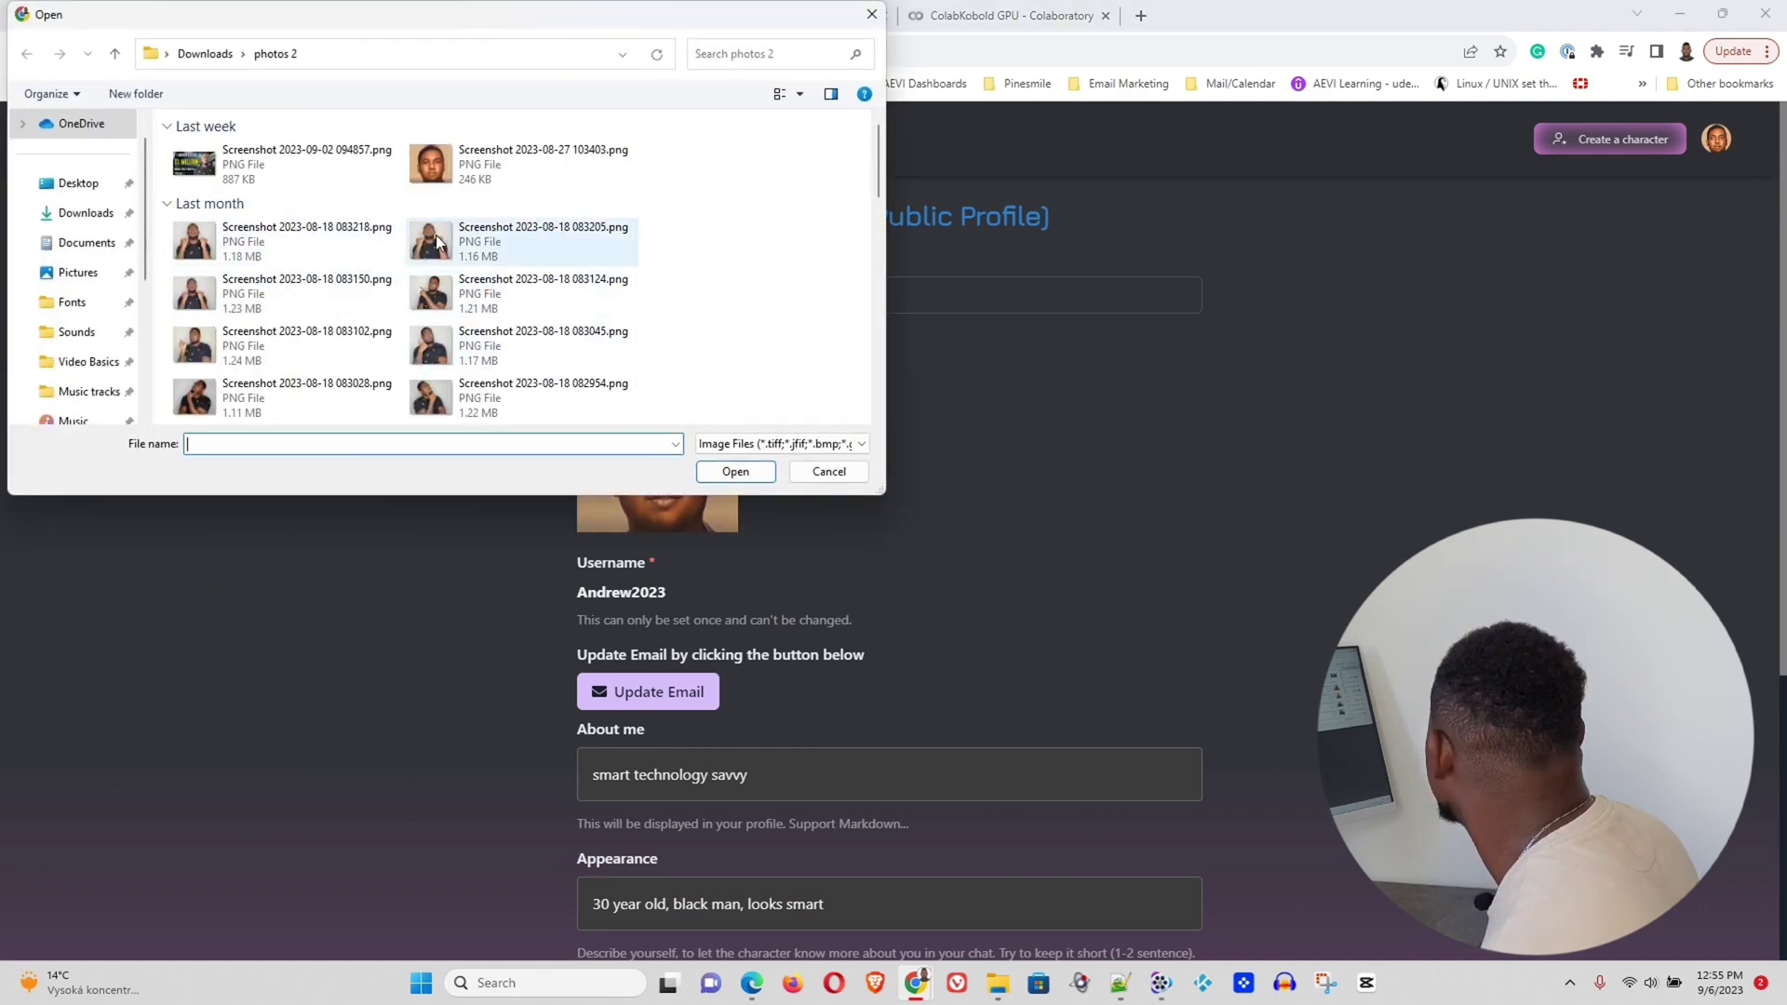
pyautogui.click(216, 244)
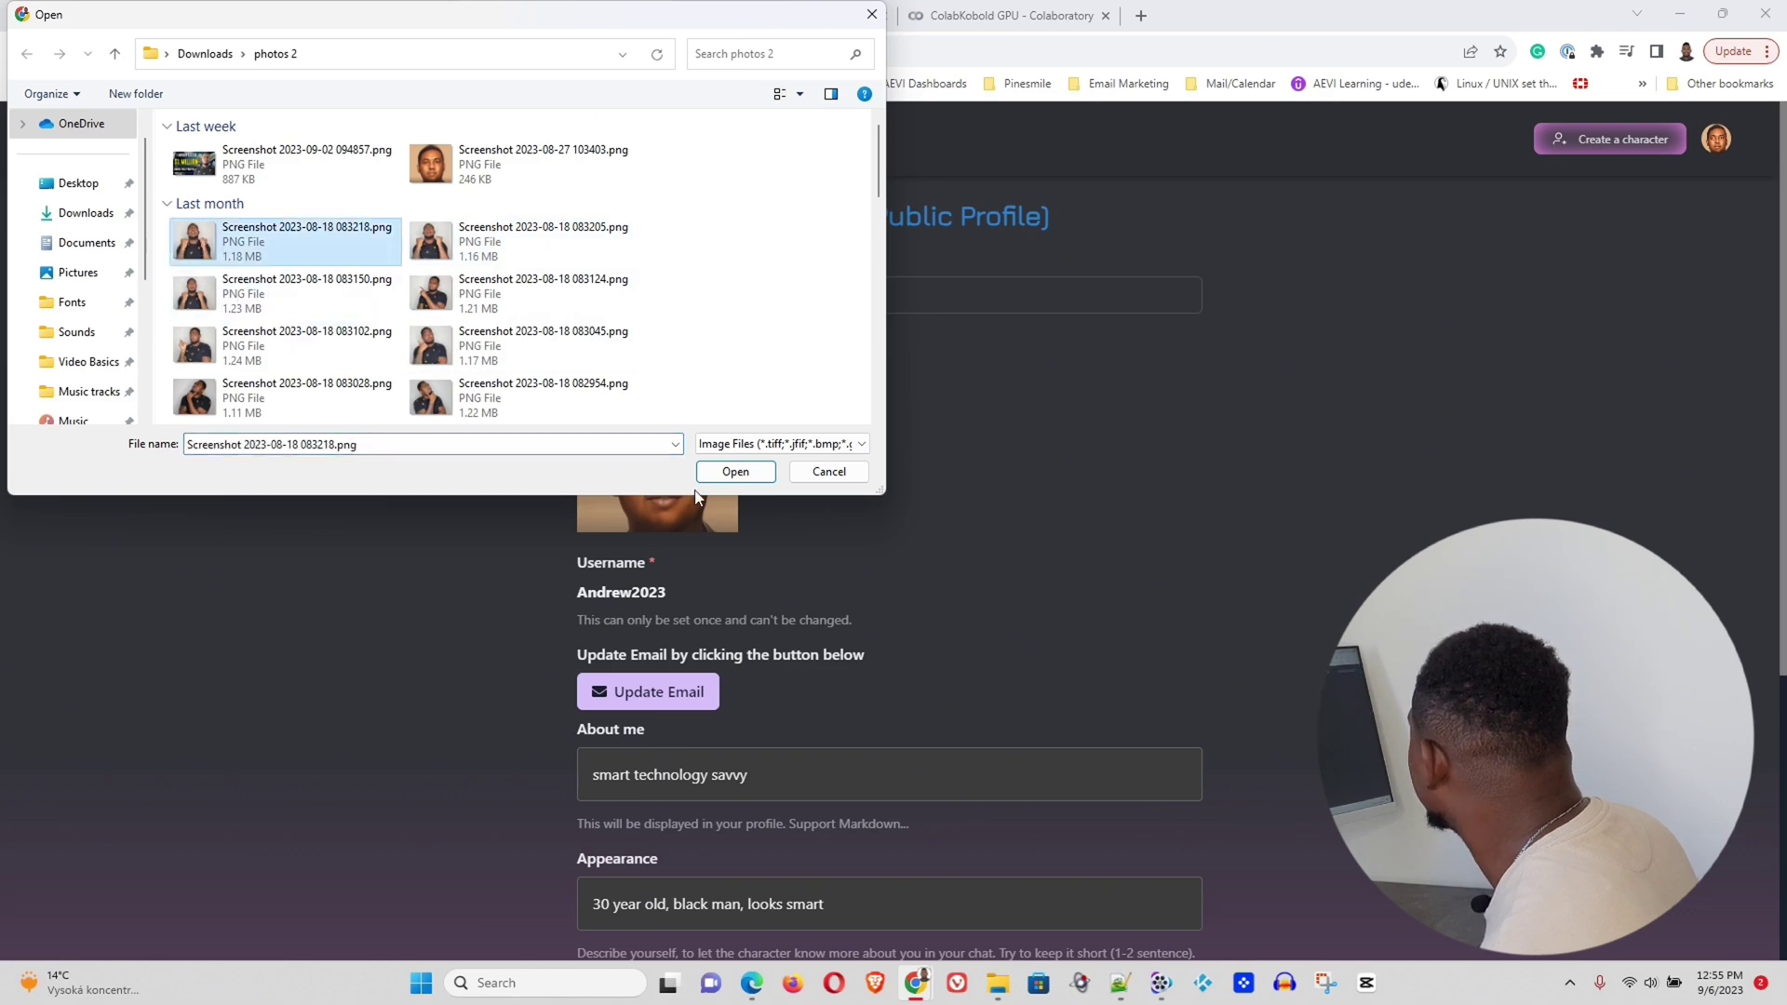
pyautogui.click(711, 472)
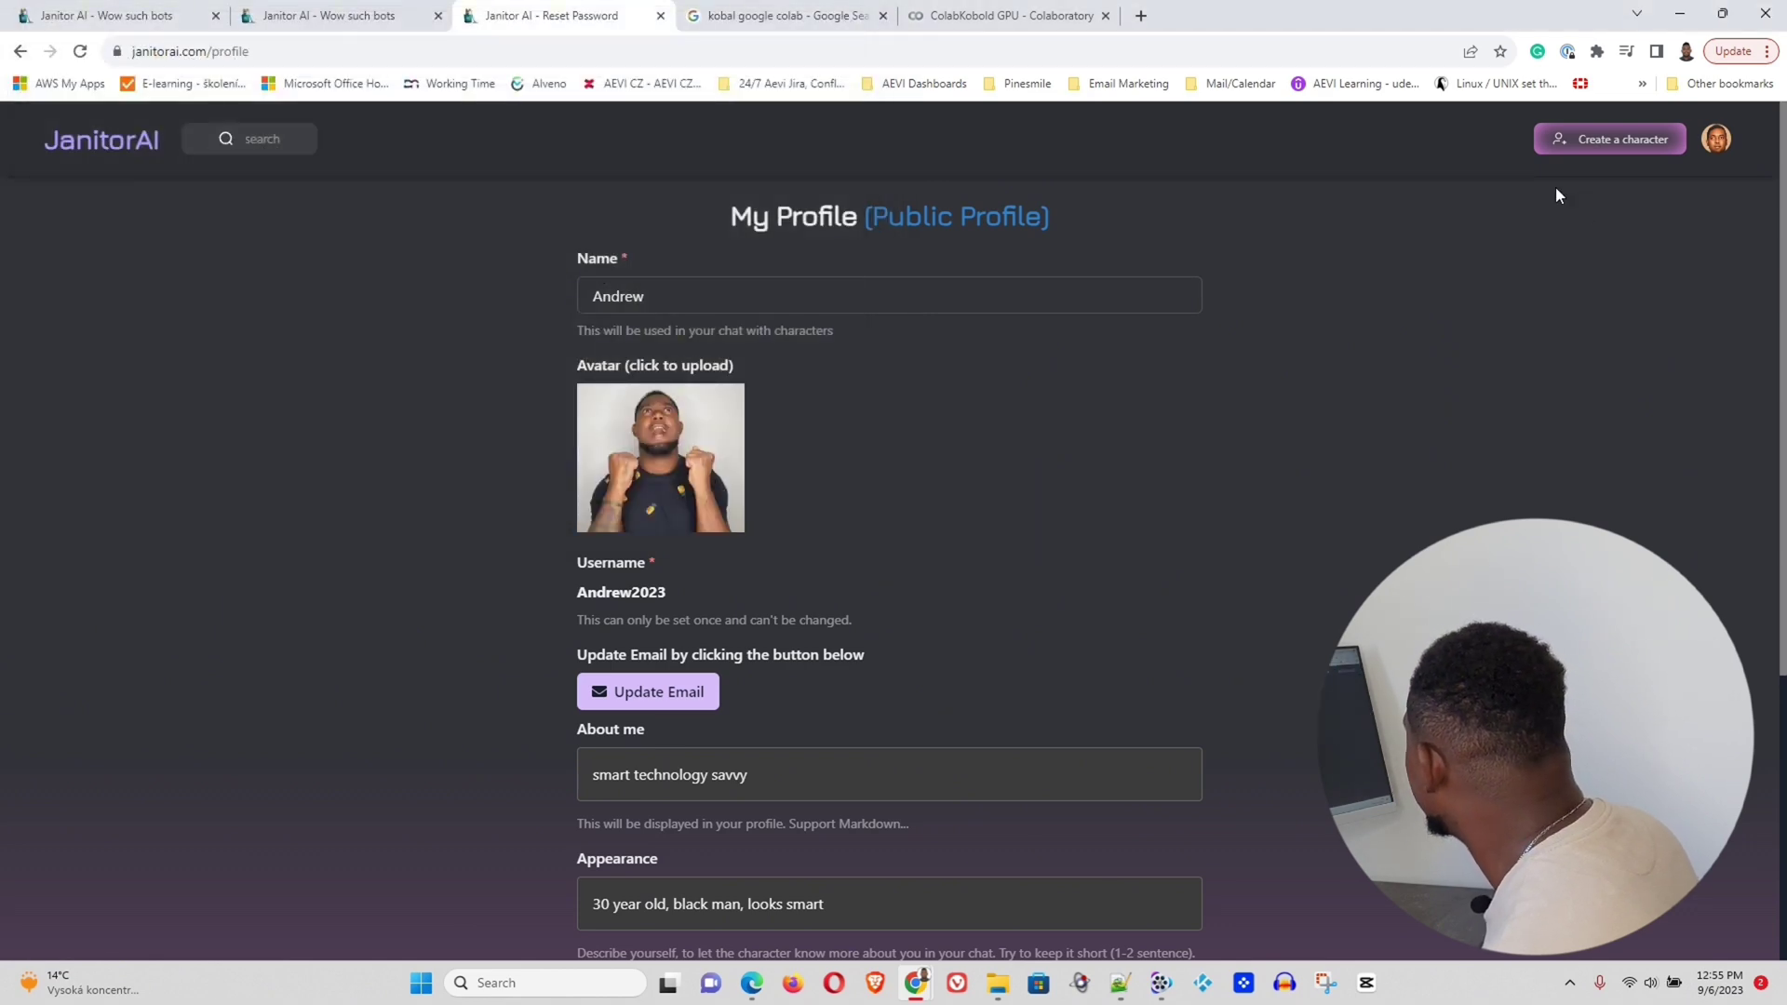
pyautogui.scroll(-5, 728, 708)
pyautogui.click(1017, 572)
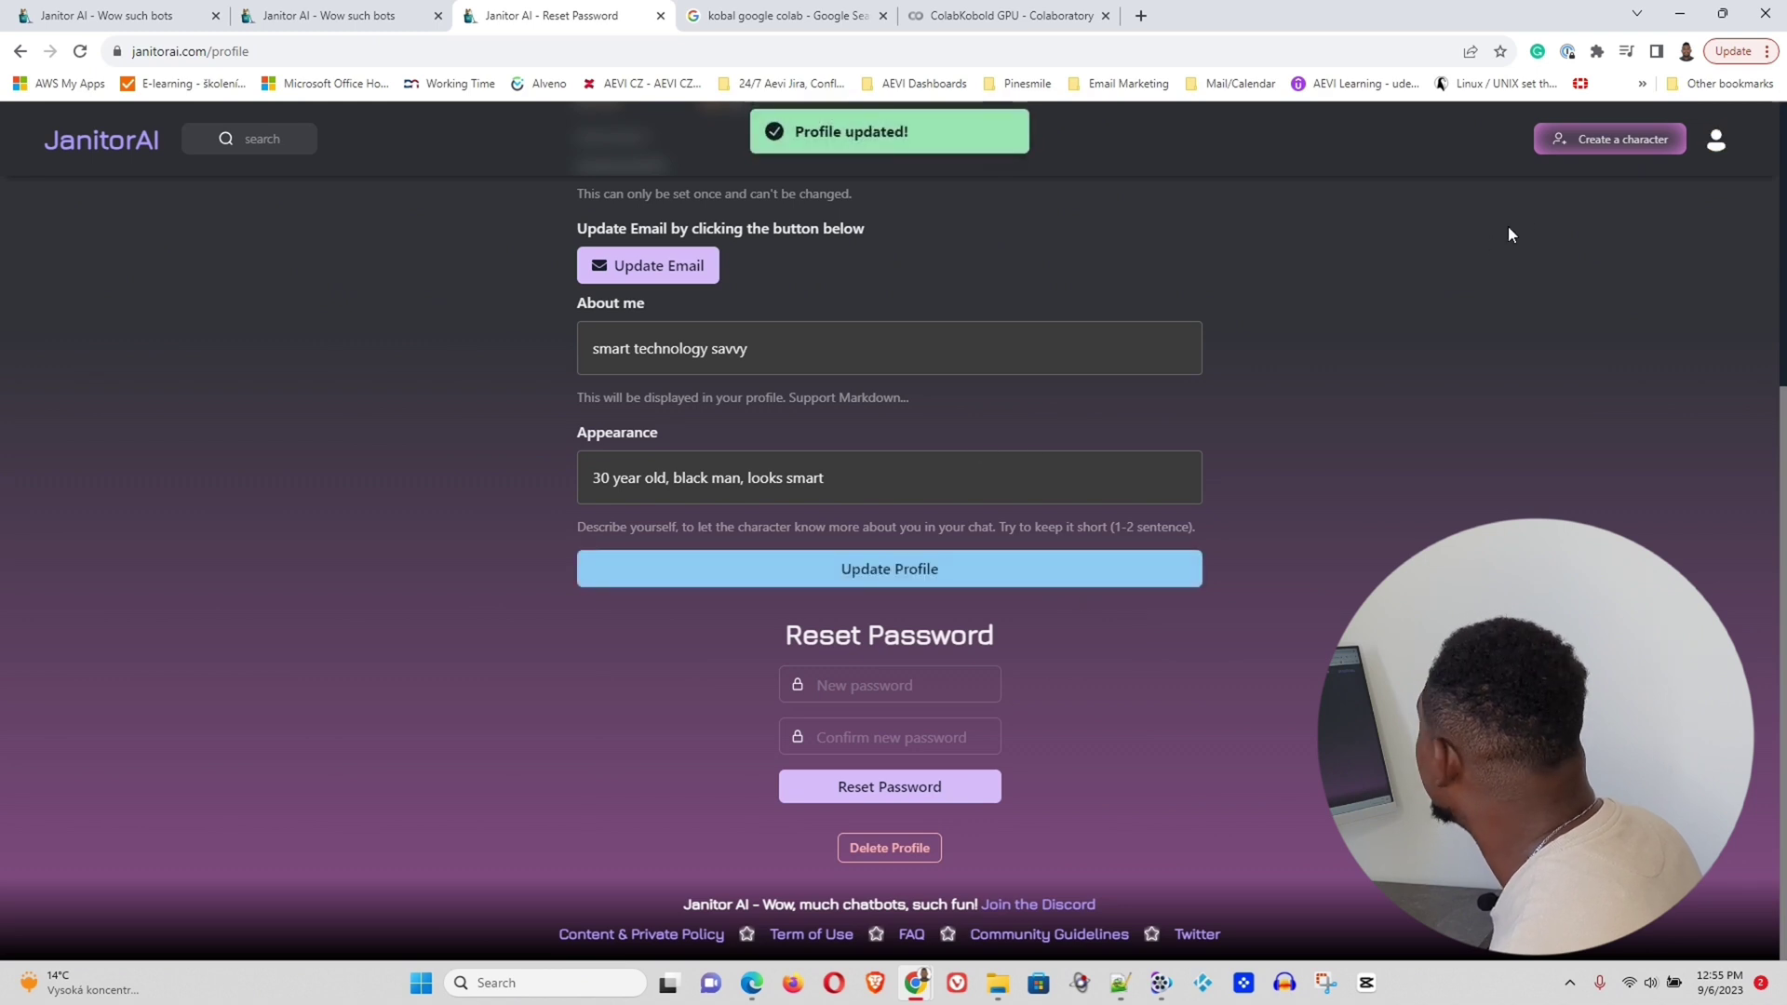
pyautogui.click(109, 160)
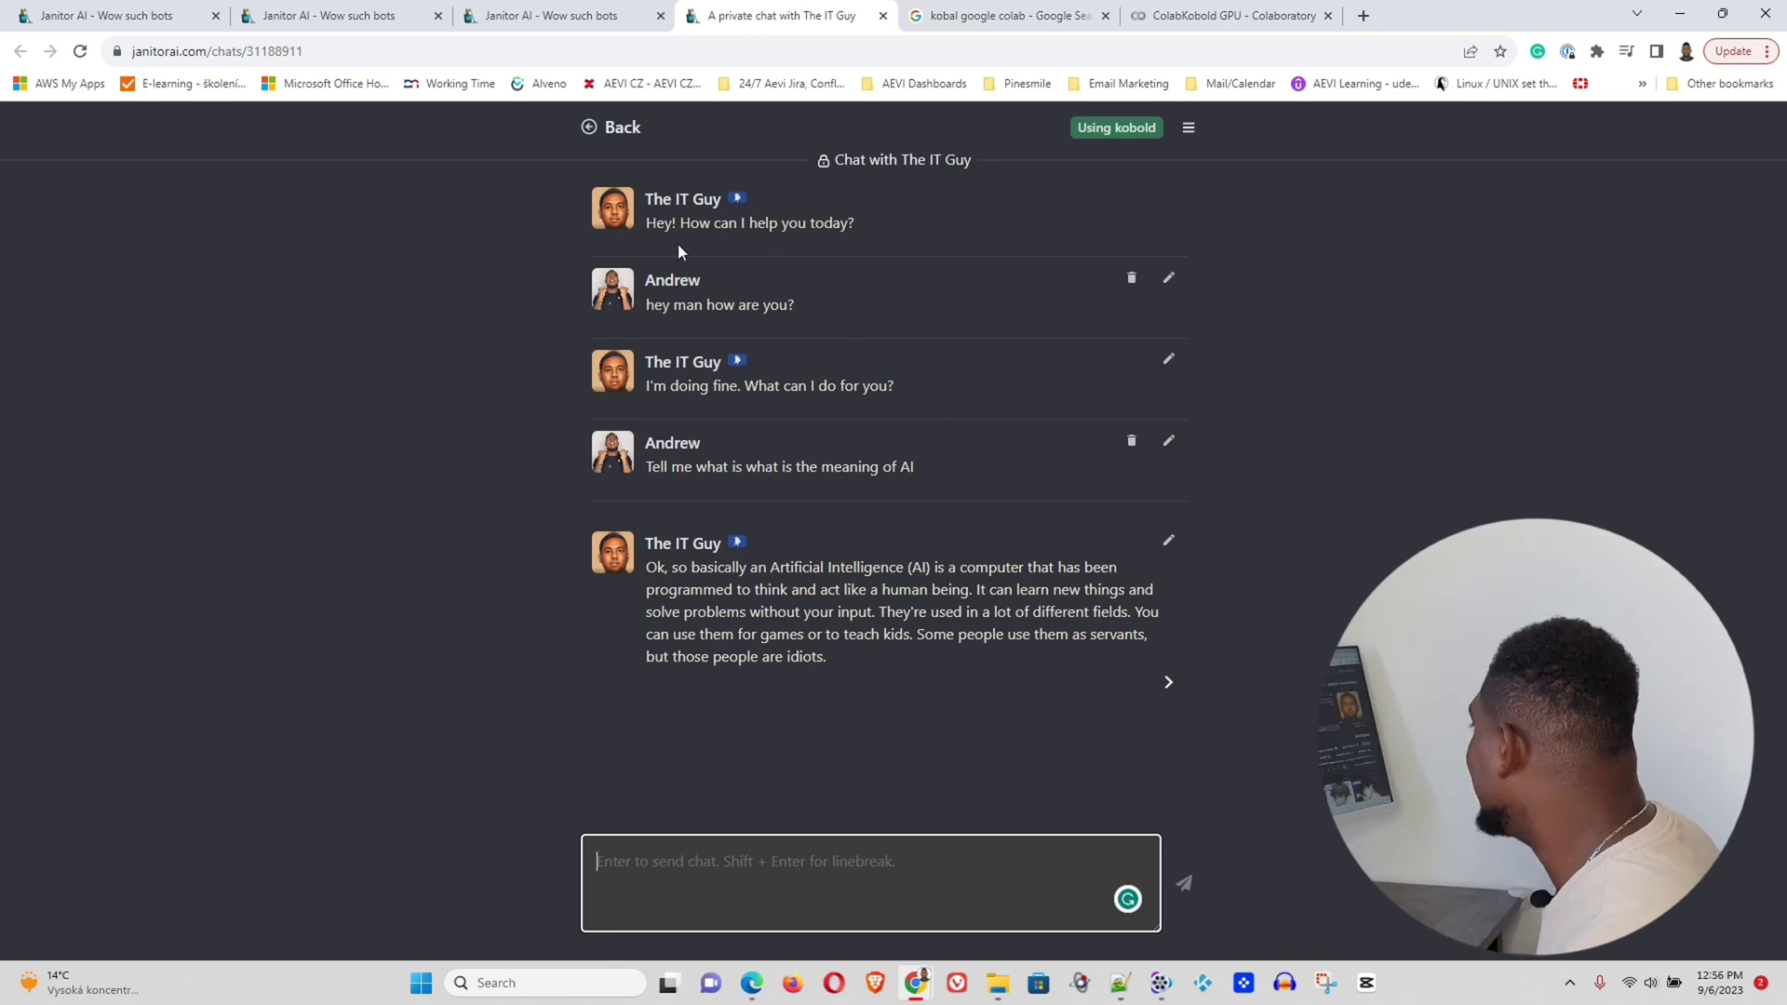
# Leave The IT Guy chat and scroll through the home page's Male character cards and back up
pyautogui.click(616, 128)
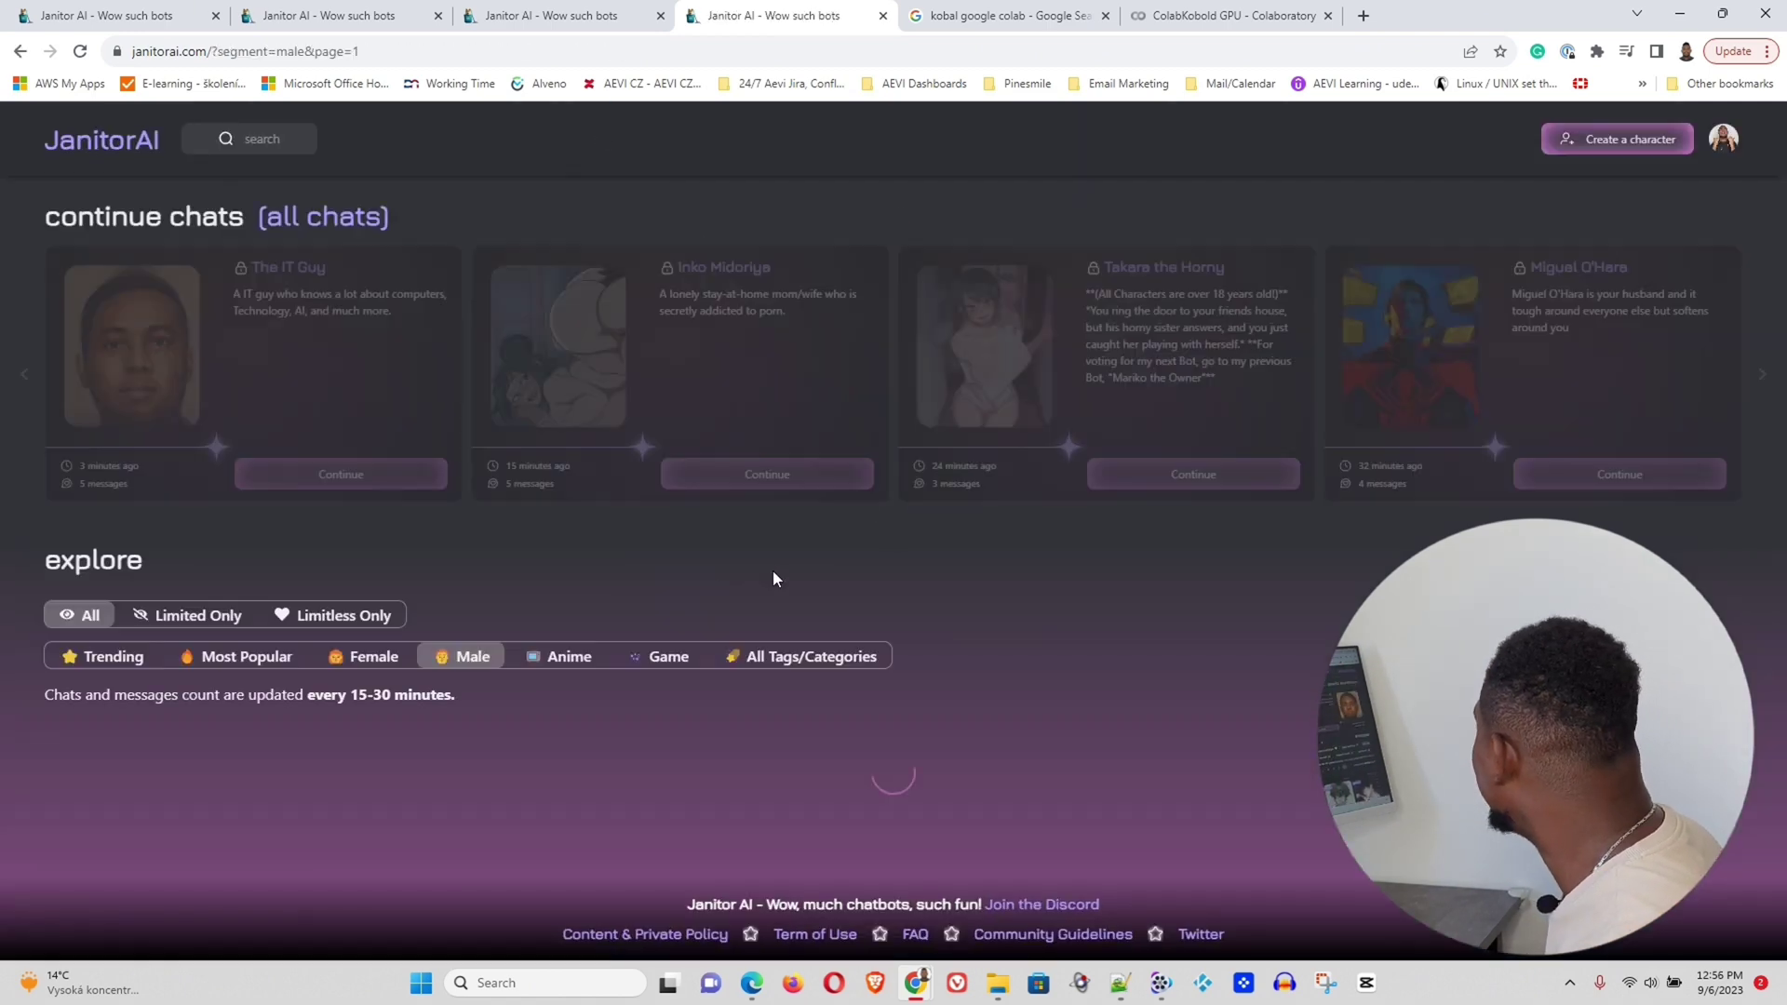
pyautogui.scroll(-3, 879, 664)
pyautogui.scroll(-2, 879, 664)
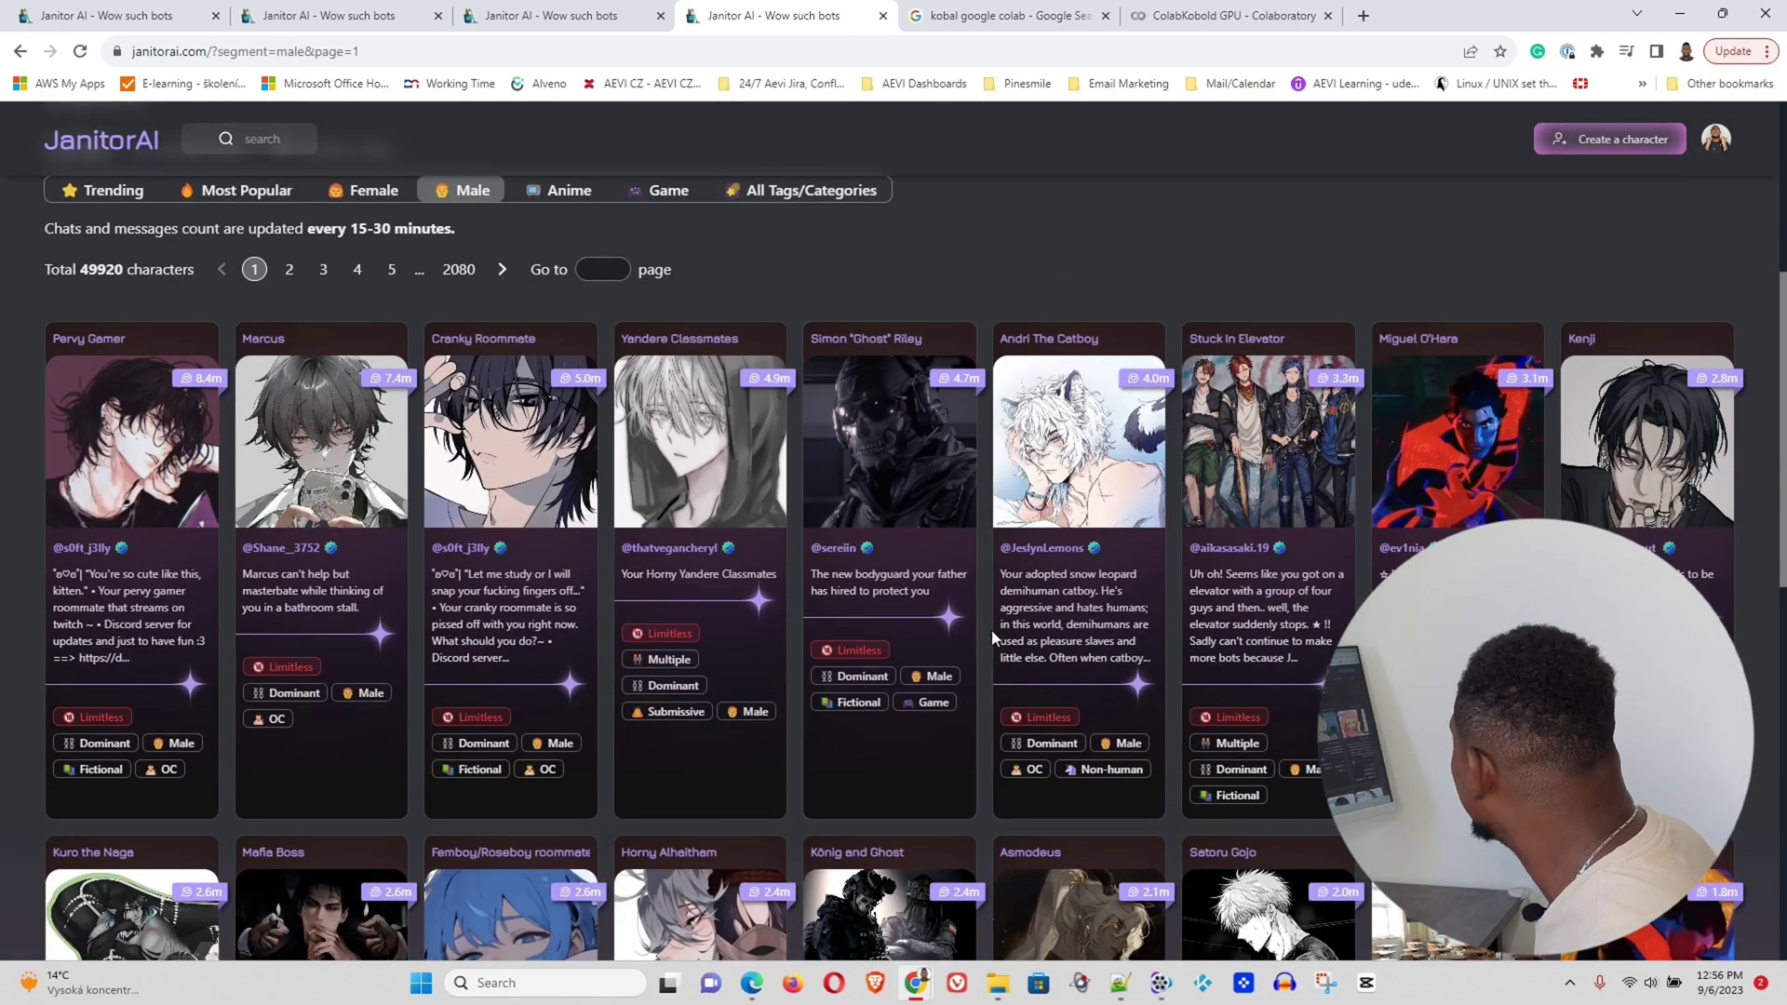
pyautogui.scroll(-3, 986, 647)
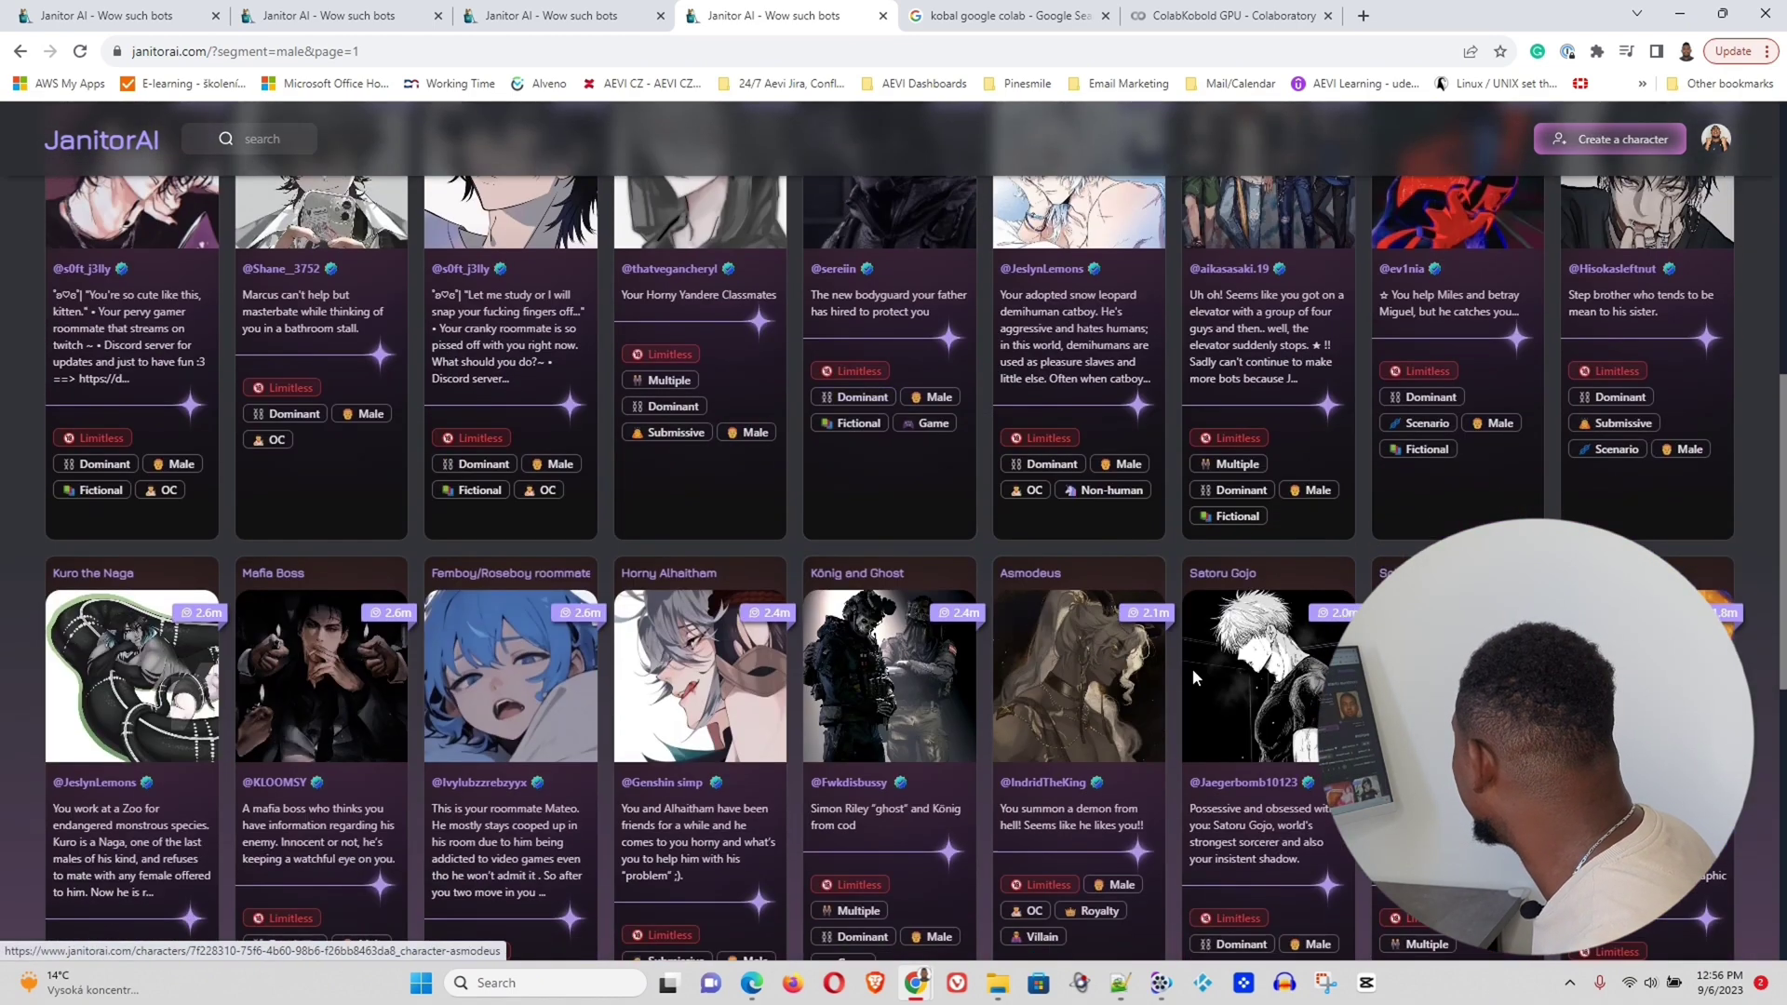
pyautogui.scroll(5, 998, 649)
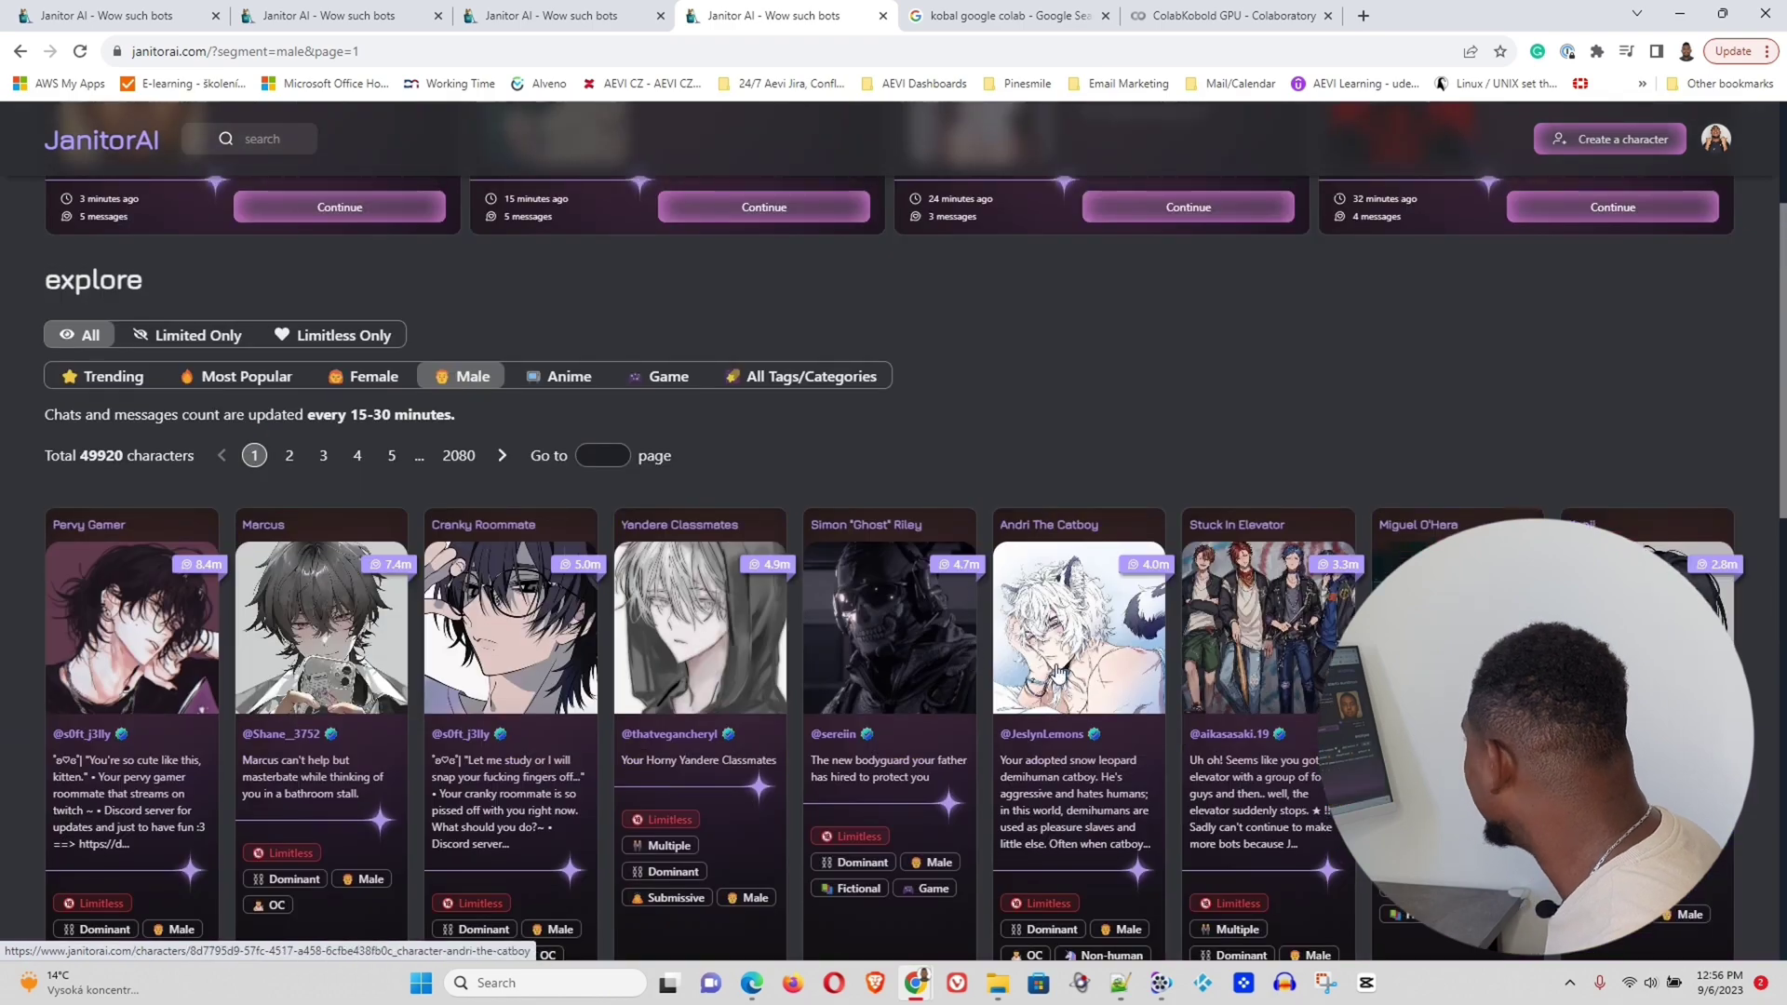
pyautogui.scroll(-7, 1058, 671)
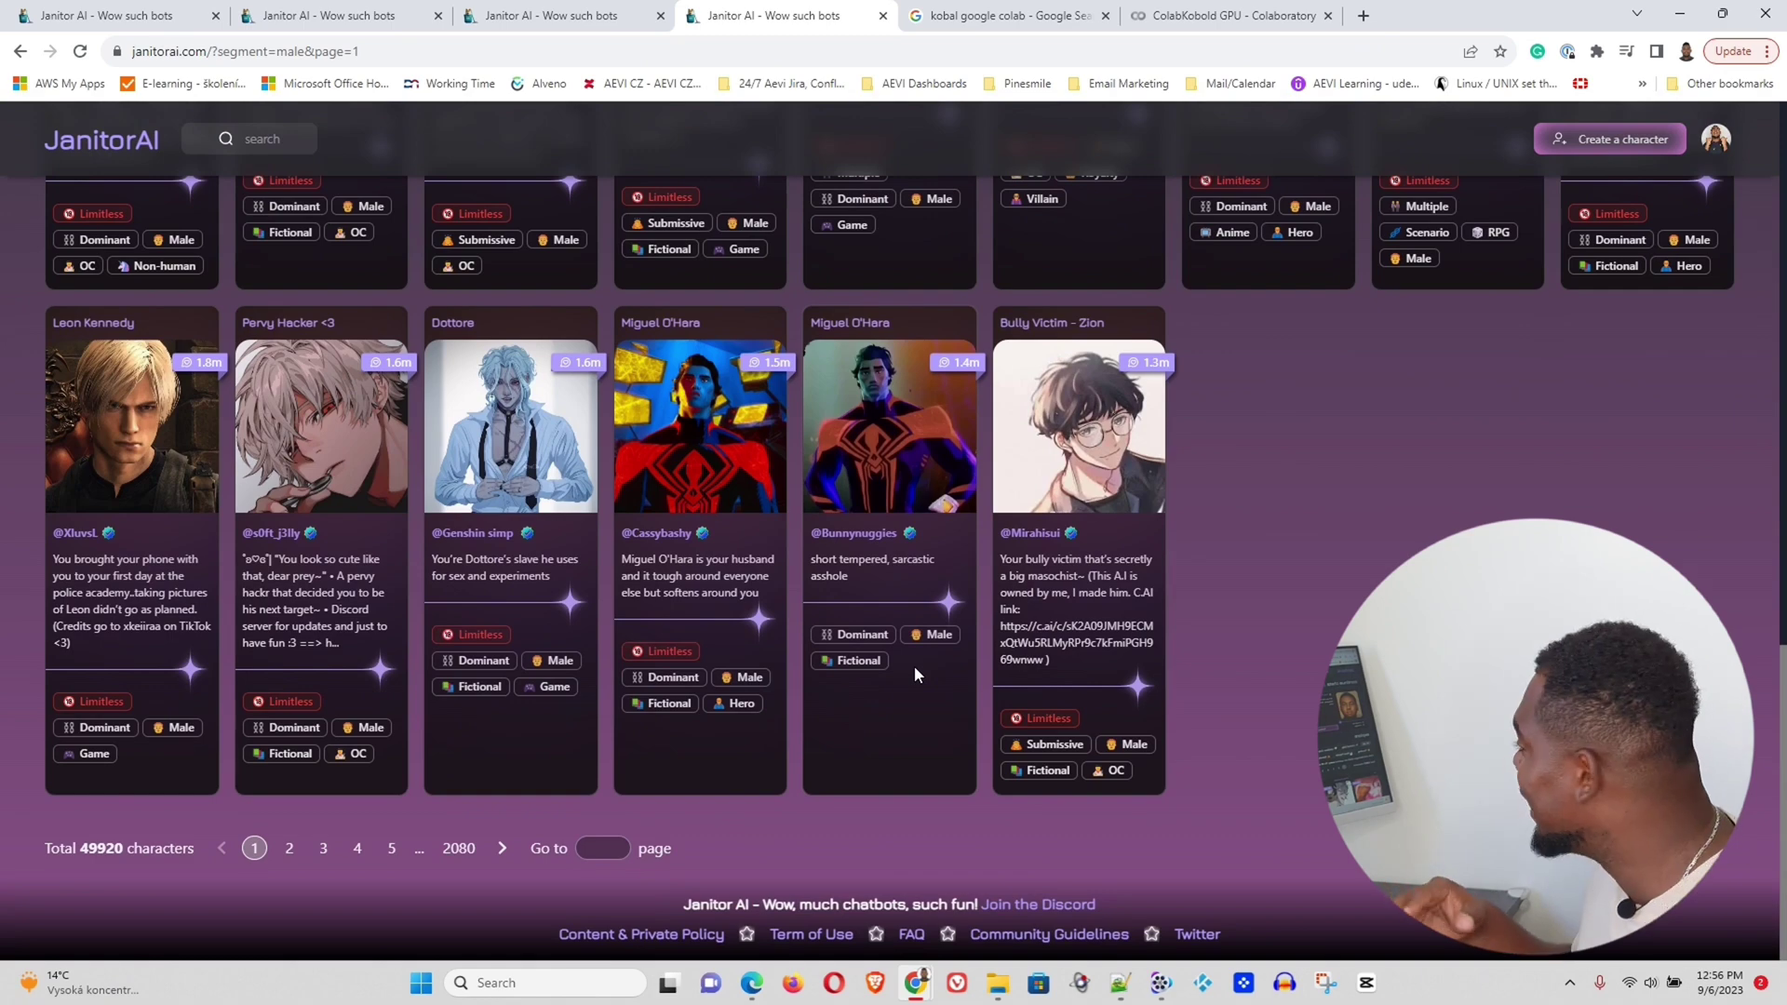
pyautogui.scroll(7, 914, 666)
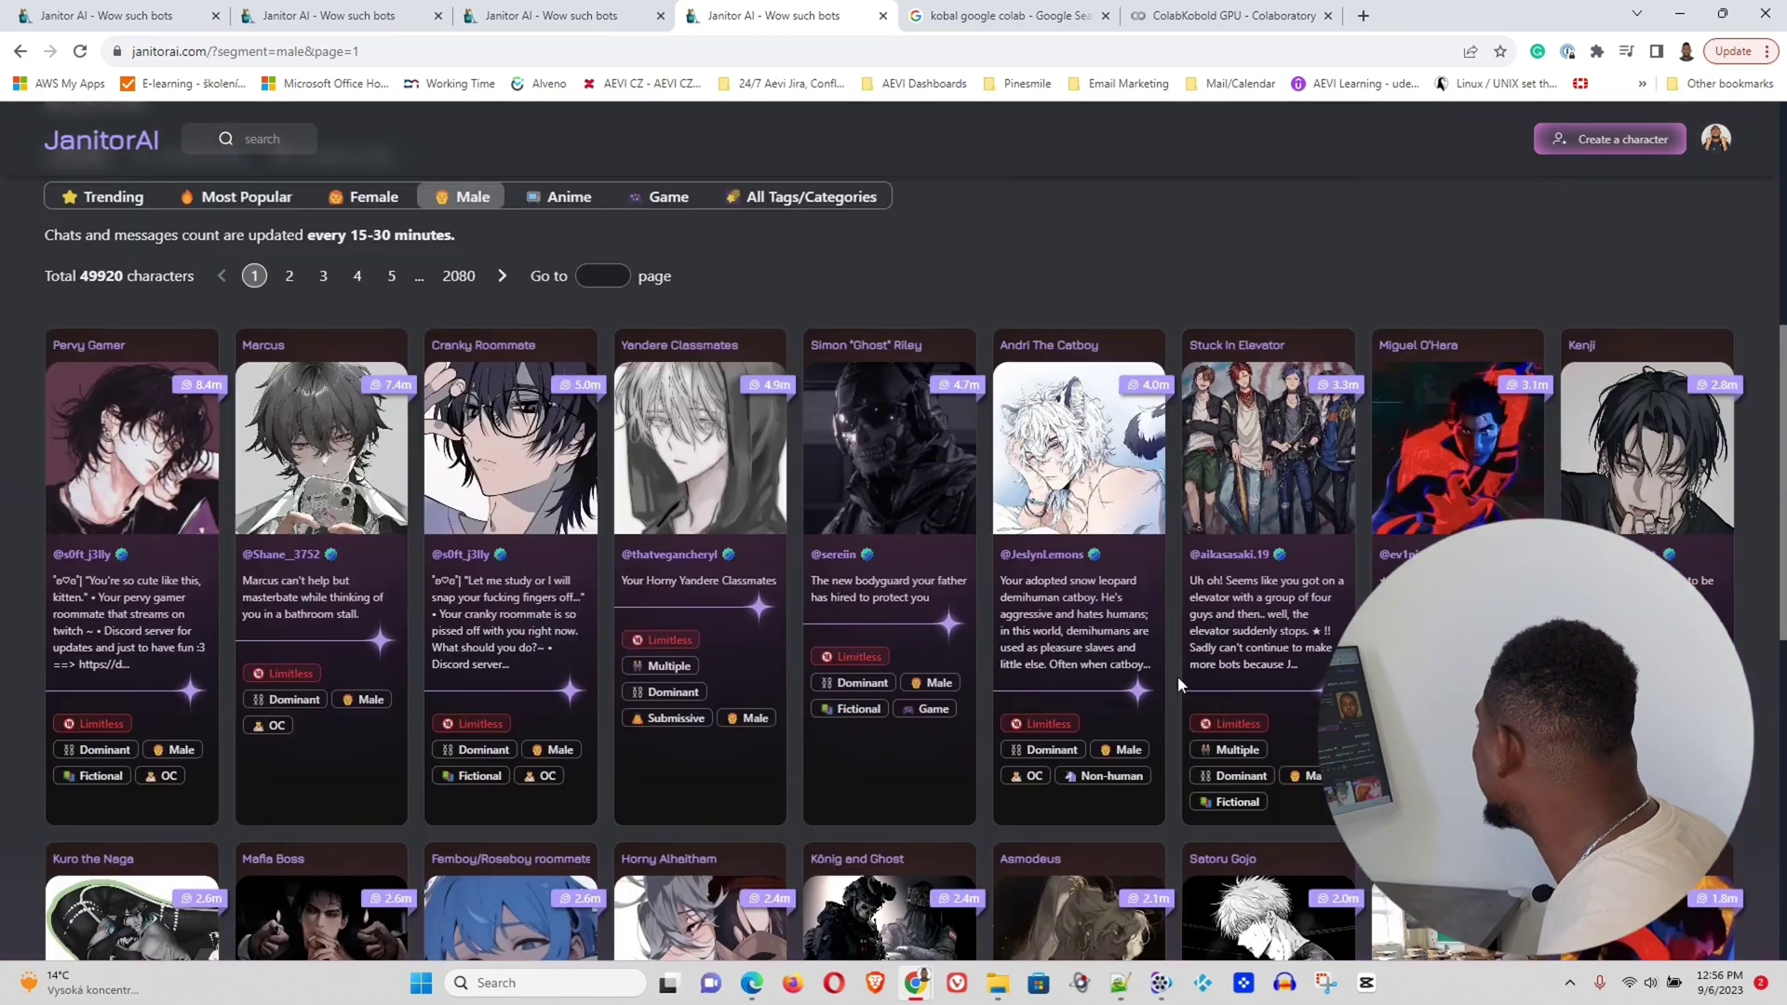
pyautogui.scroll(5, 931, 642)
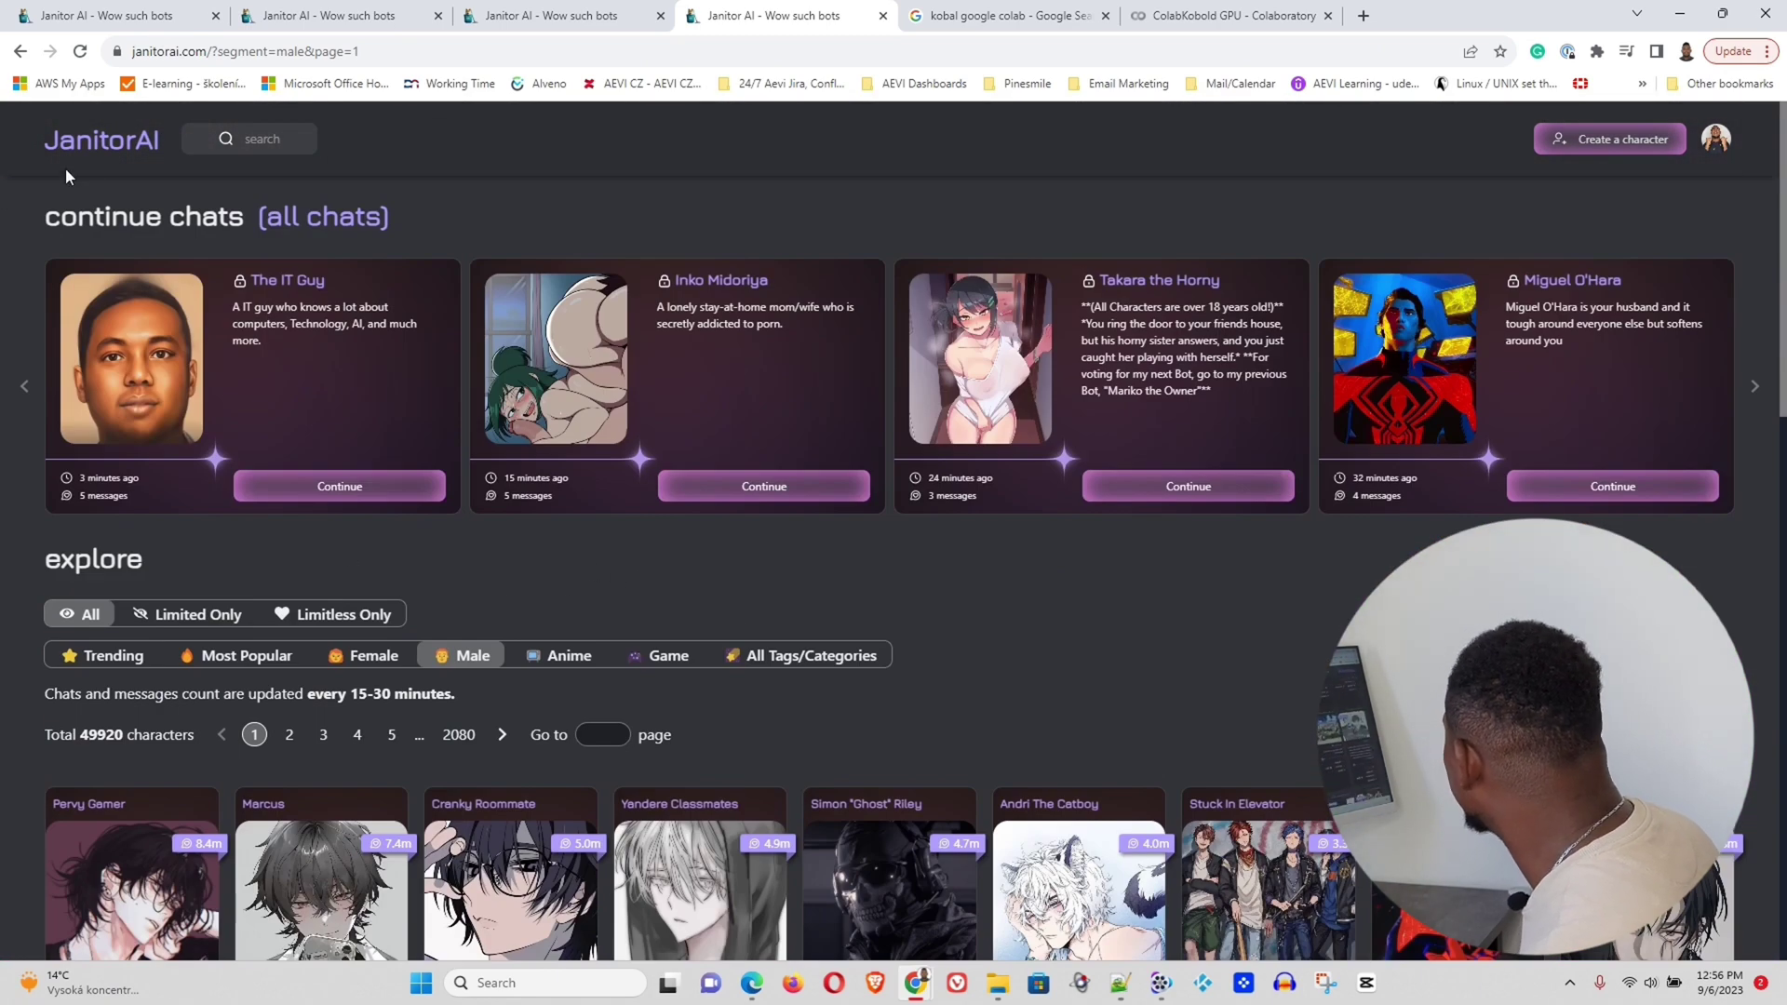
pyautogui.scroll(-6, 837, 632)
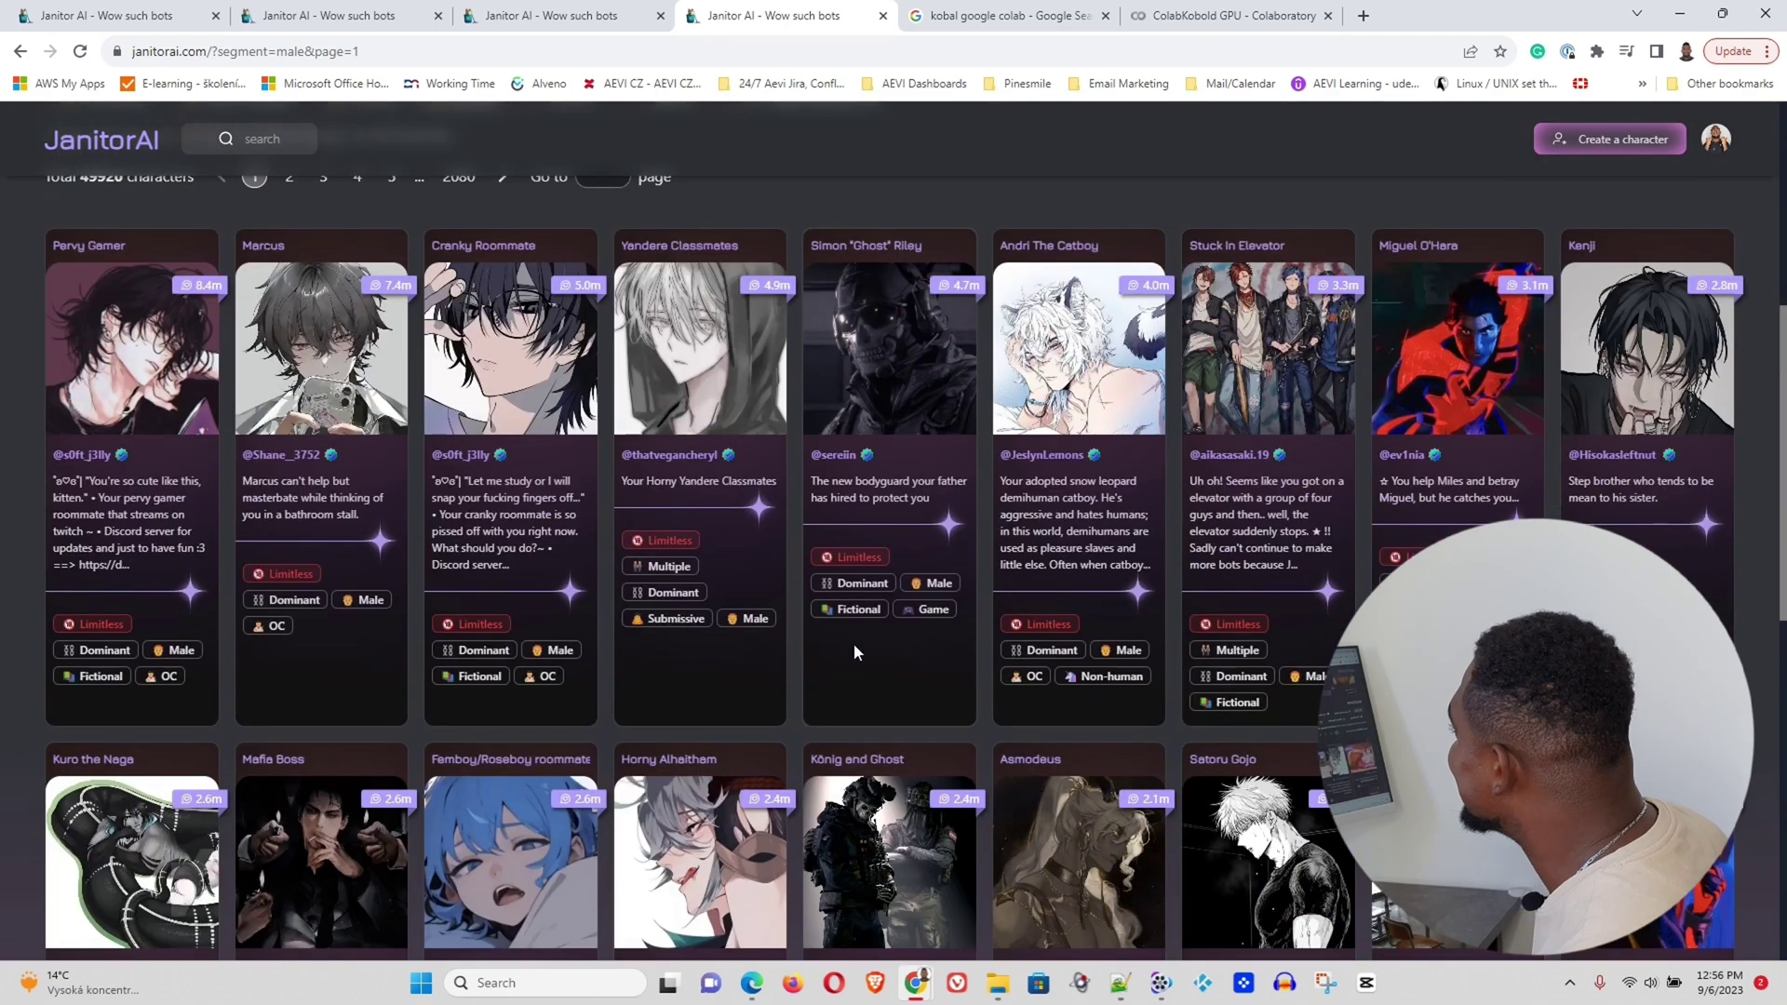
pyautogui.scroll(6, 521, 560)
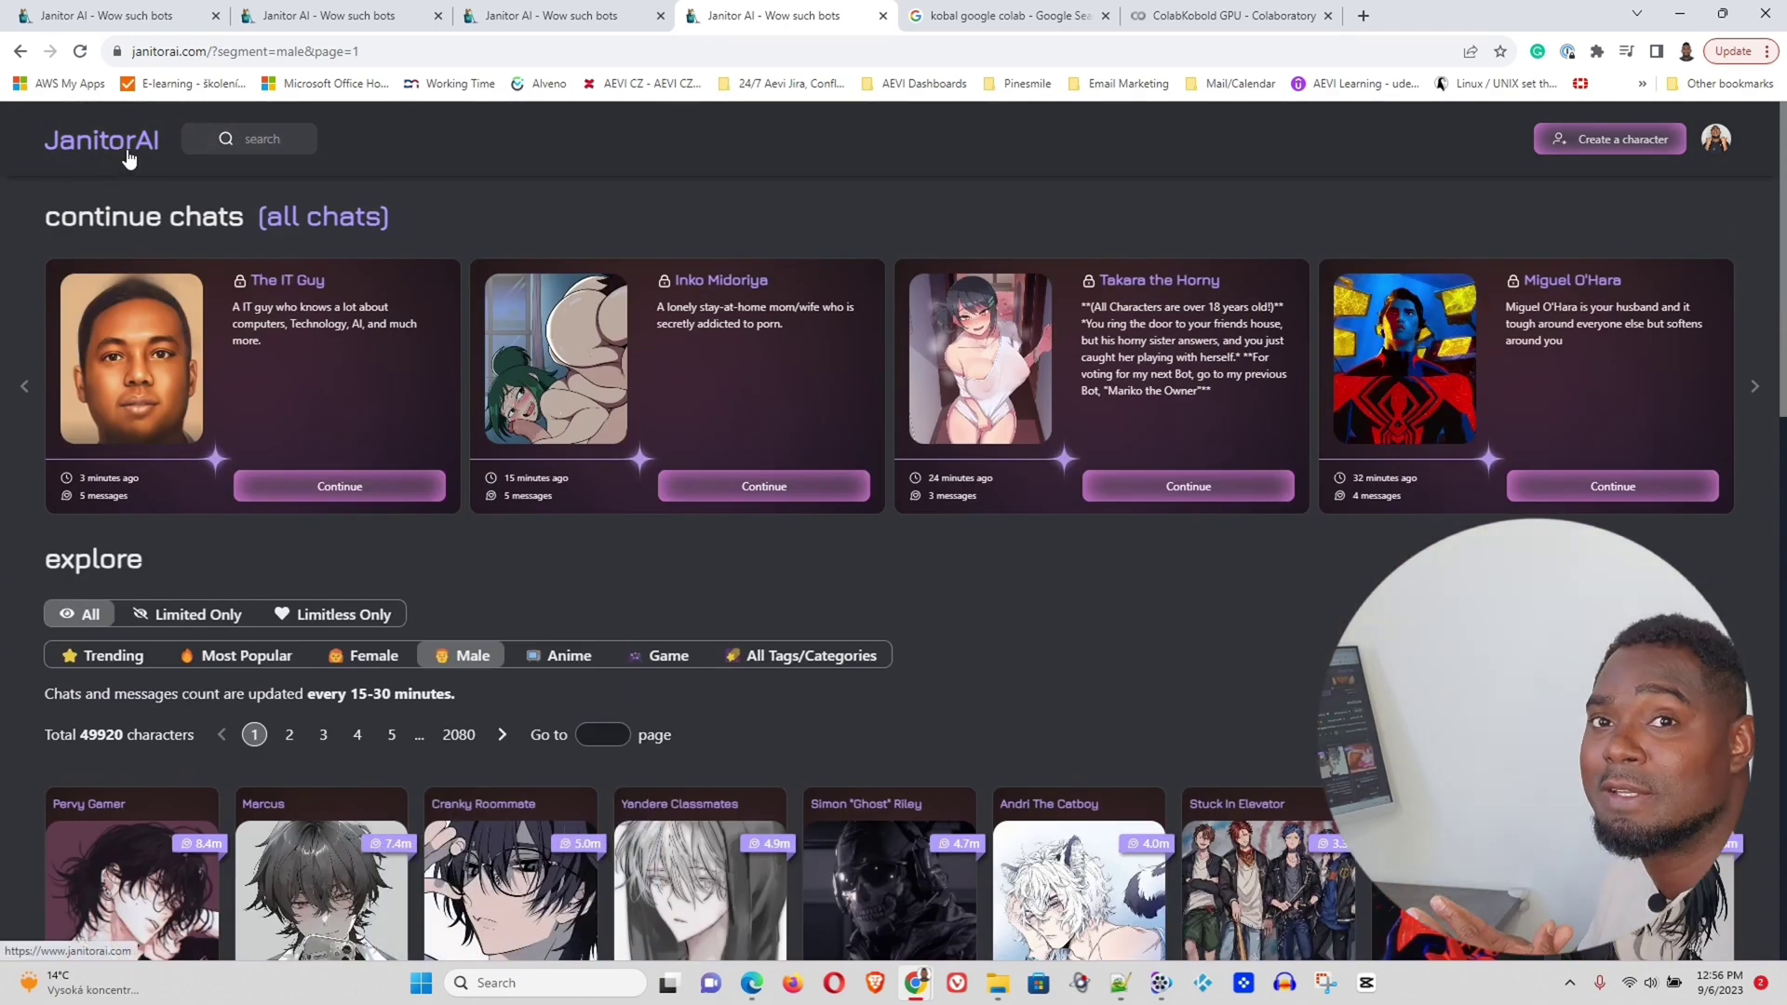